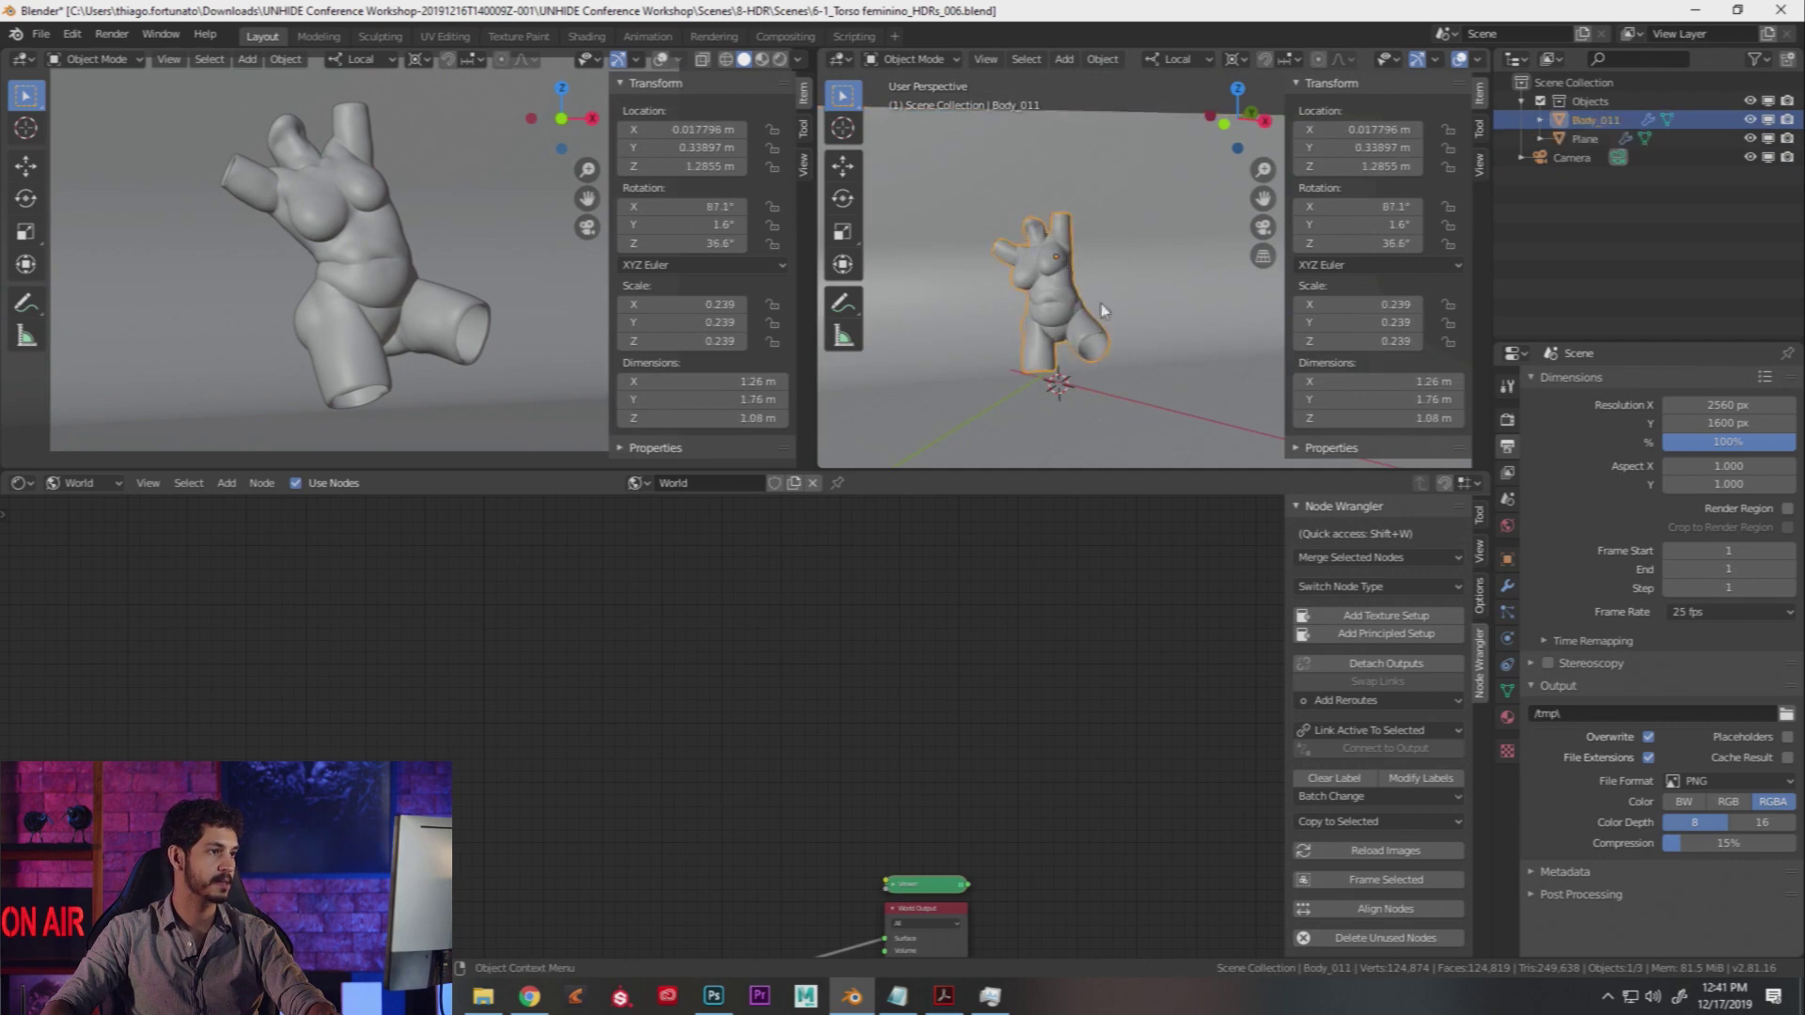
# Step: Switch the camera viewport to rendered shading and connect the Background node straight to the World Output, removing the Viewer node
pyautogui.moveTo(1094, 329)
pyautogui.mouseDown(button='middle')
pyautogui.moveTo(979, 309)
pyautogui.moveTo(1139, 311)
pyautogui.moveTo(1069, 349)
pyautogui.mouseUp(button='middle')
pyautogui.click(779, 59)
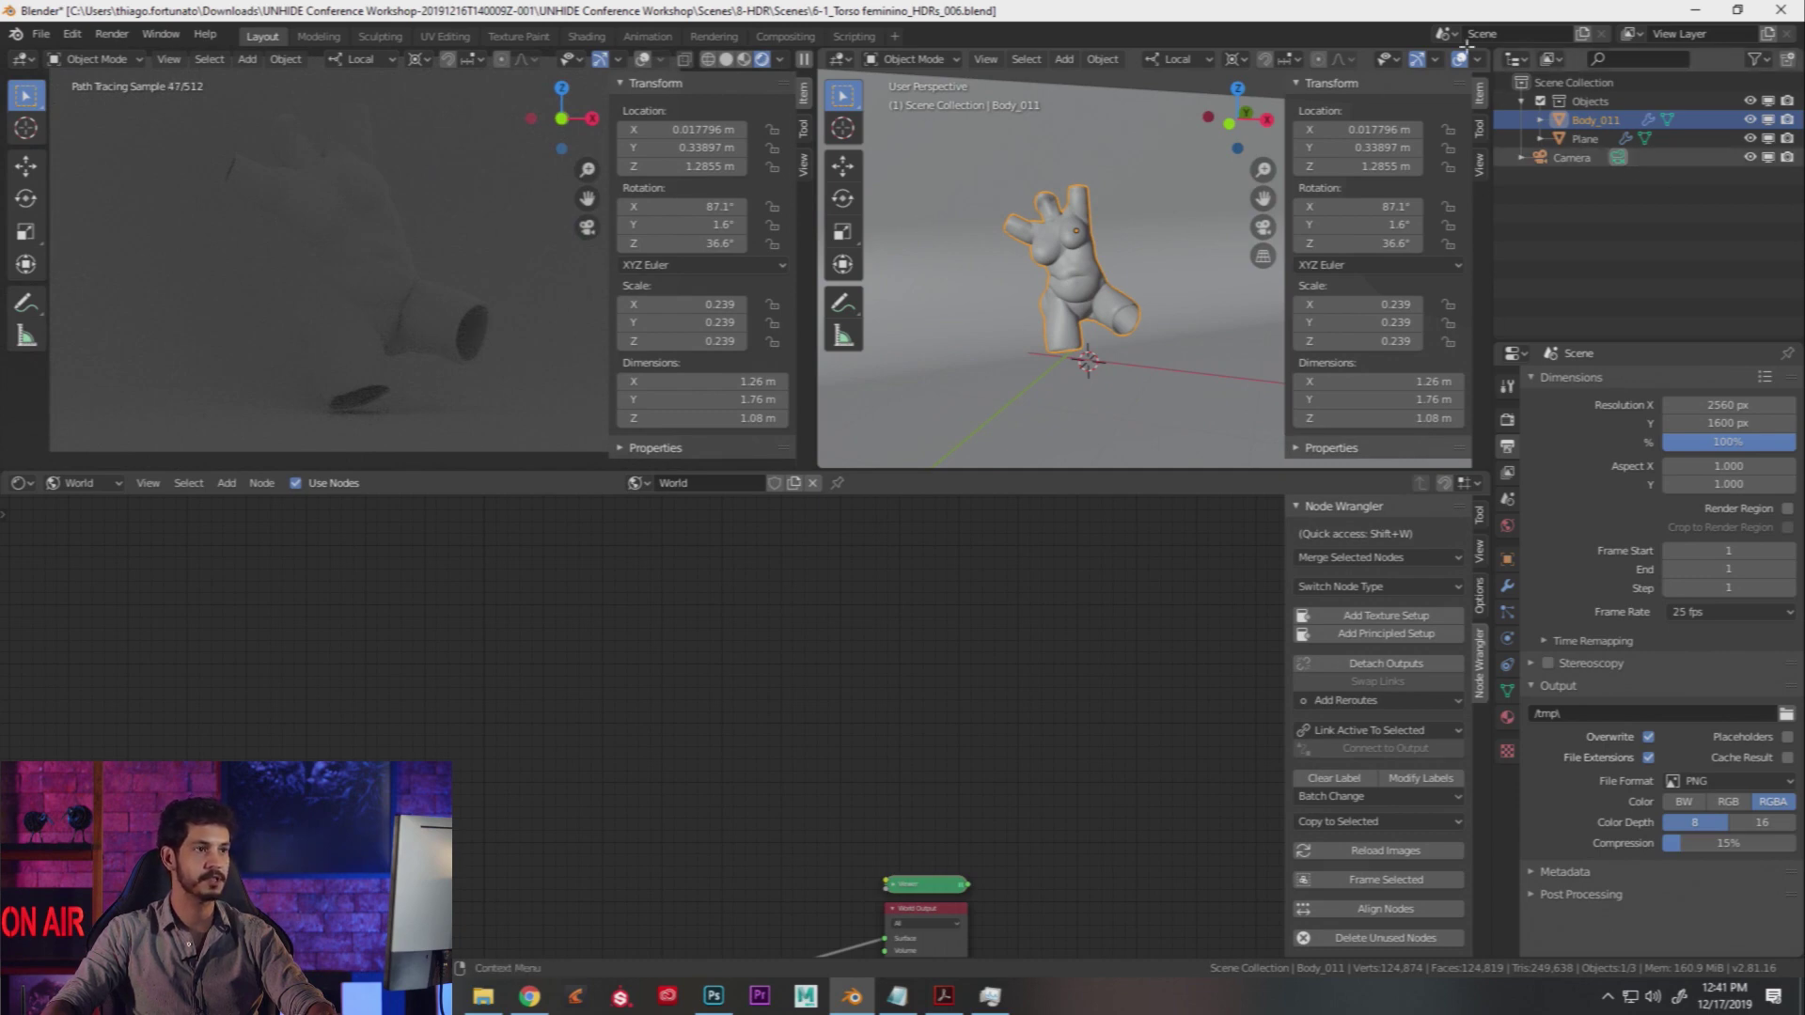
pyautogui.moveTo(826, 739); pyautogui.dragTo(820, 543, button='middle')
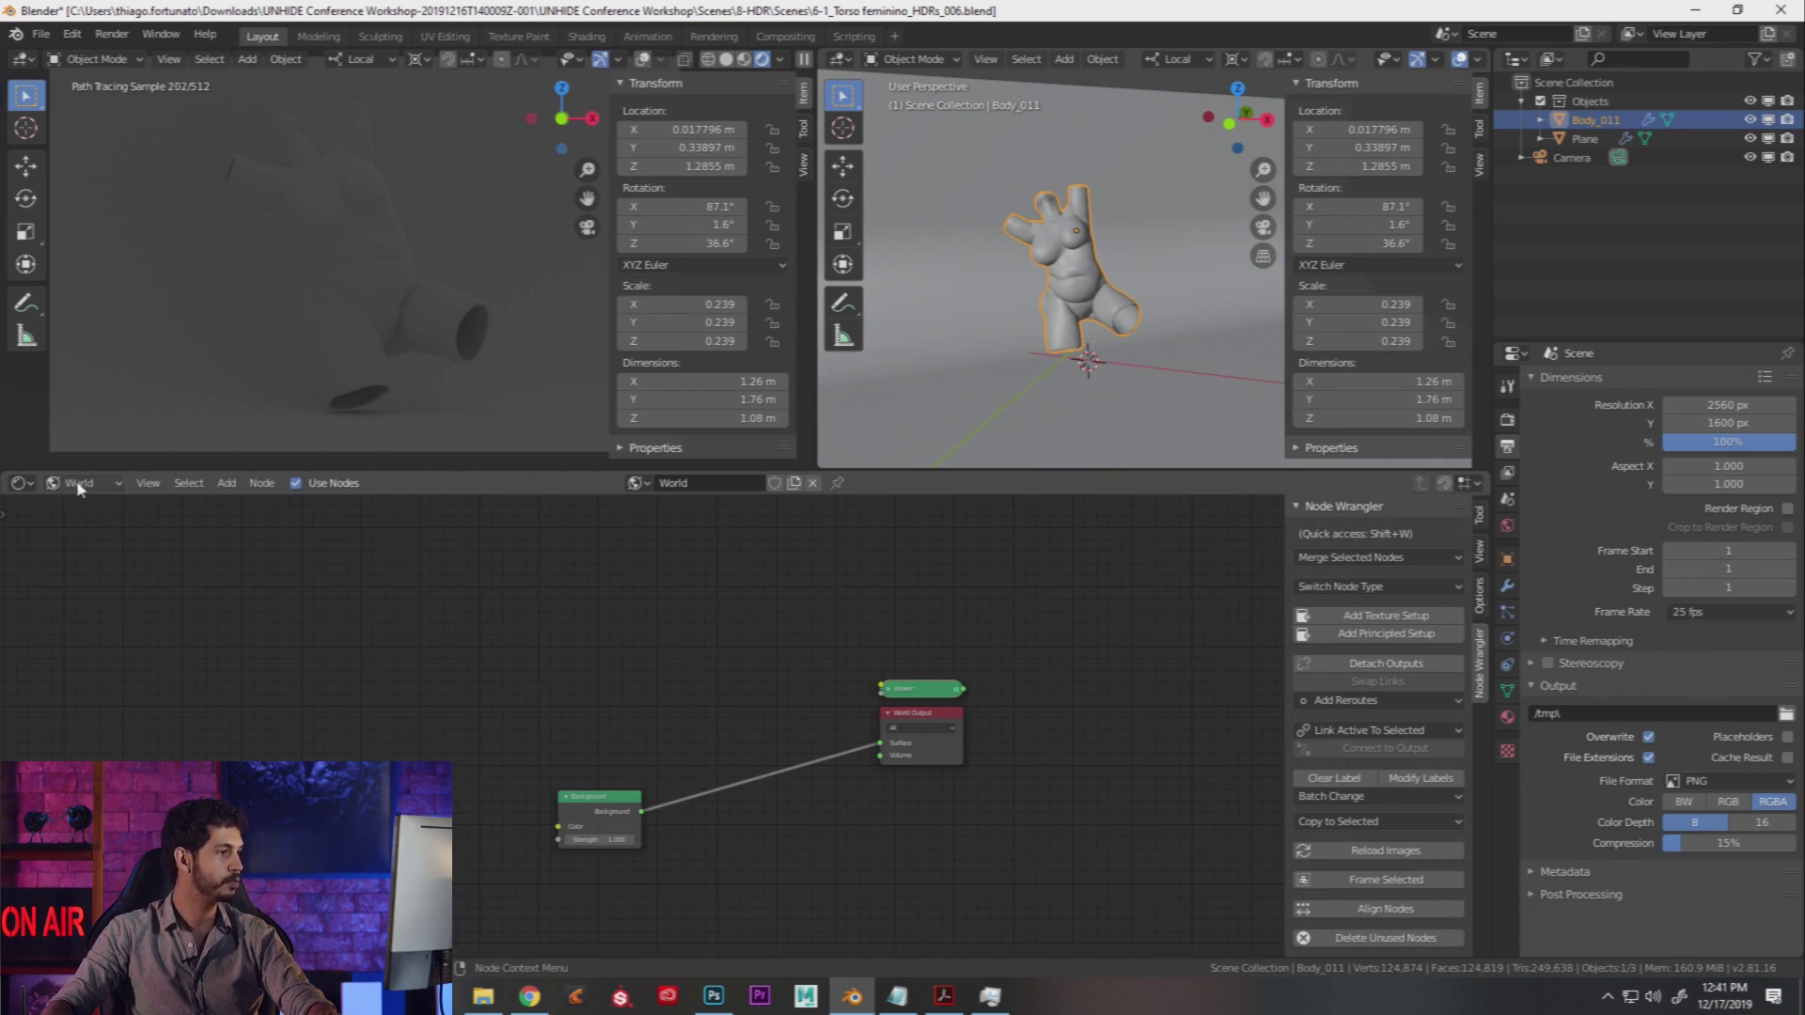
pyautogui.scroll(1, 639, 871)
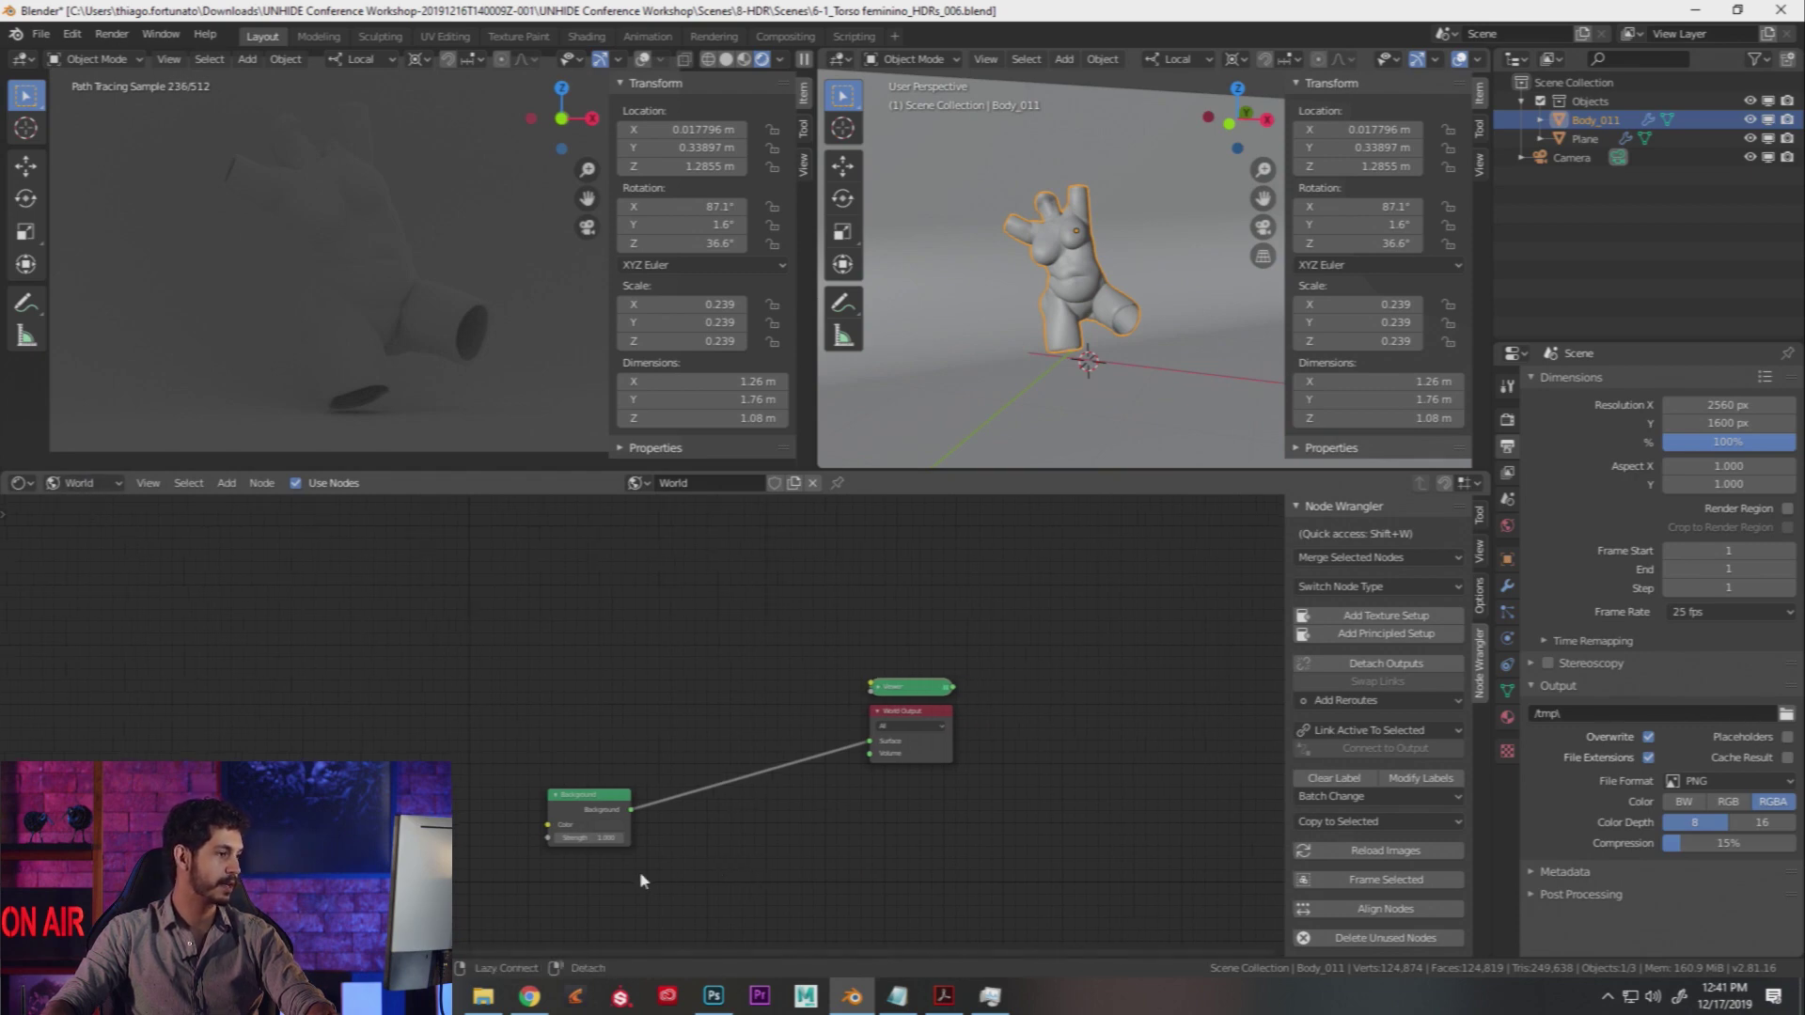
pyautogui.keyDown('ctrl'); pyautogui.keyDown('shift'); pyautogui.click(598, 807); pyautogui.keyUp('shift'); pyautogui.keyUp('ctrl')
pyautogui.moveTo(802, 790); pyautogui.dragTo(879, 730, button='middle')
pyautogui.scroll(2, 658, 741)
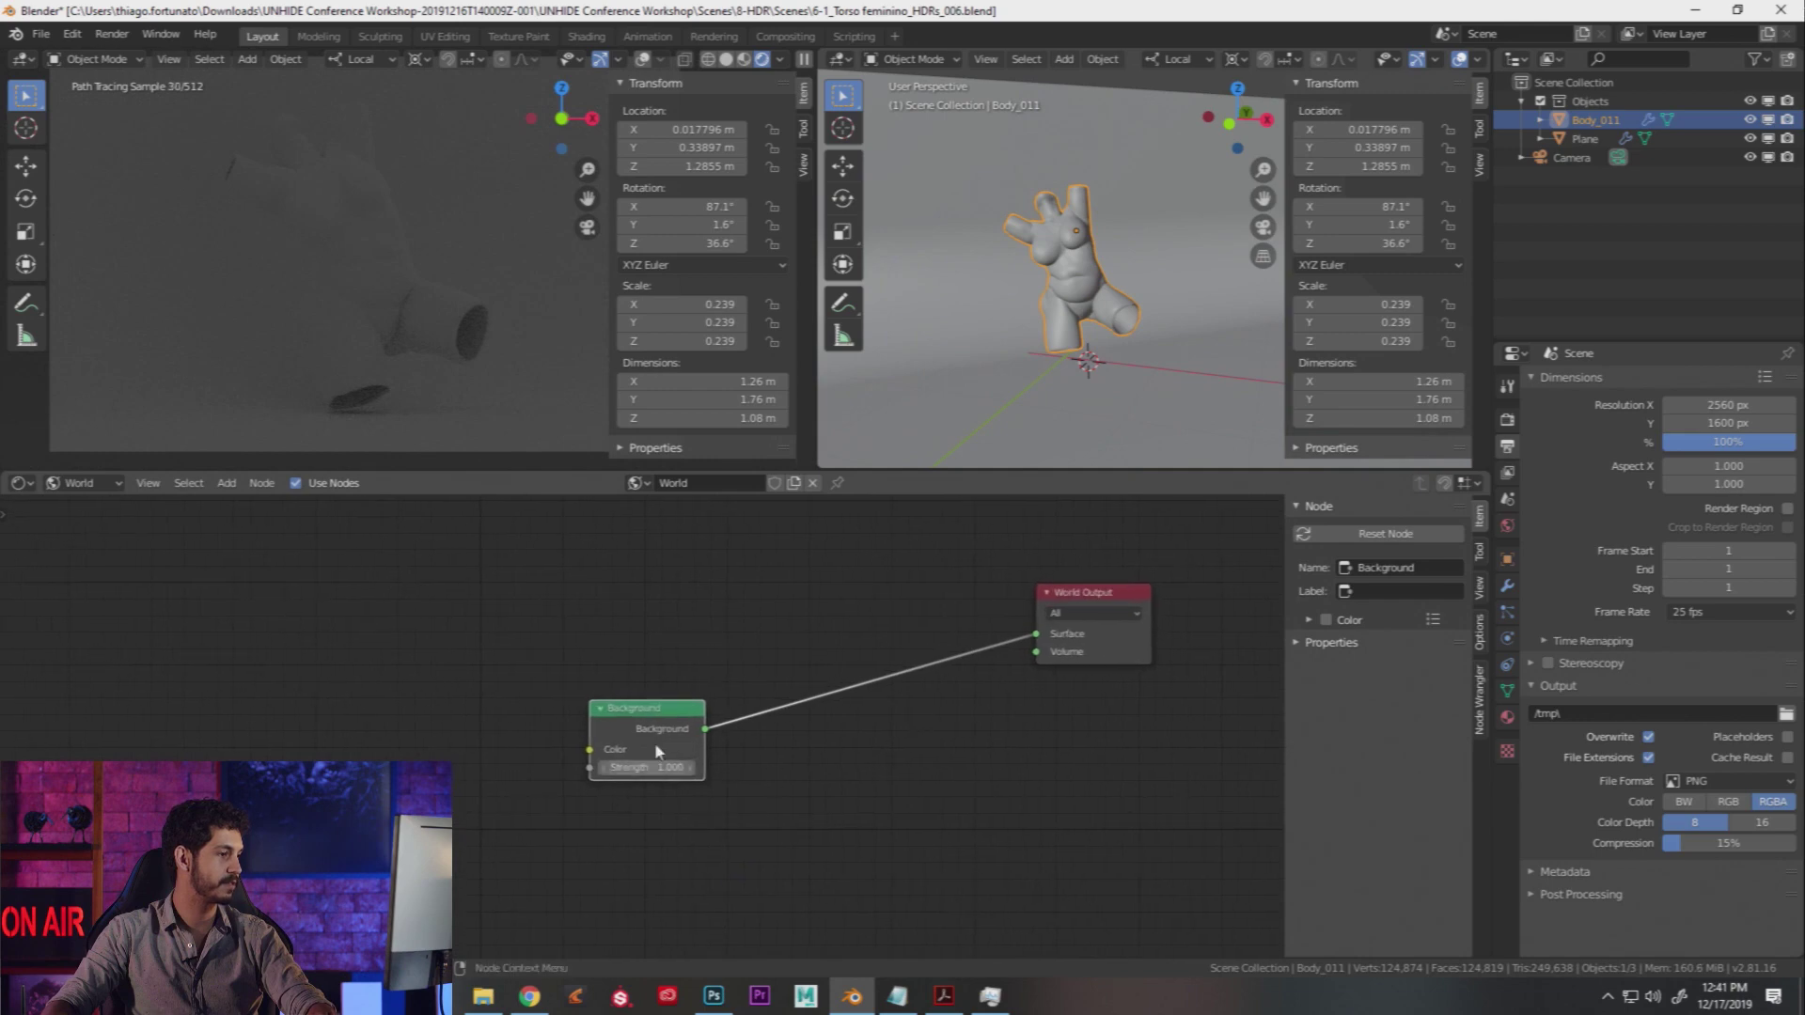
# Step: Set the Background node's strength to 1
pyautogui.moveTo(664, 768); pyautogui.dragTo(612, 768)
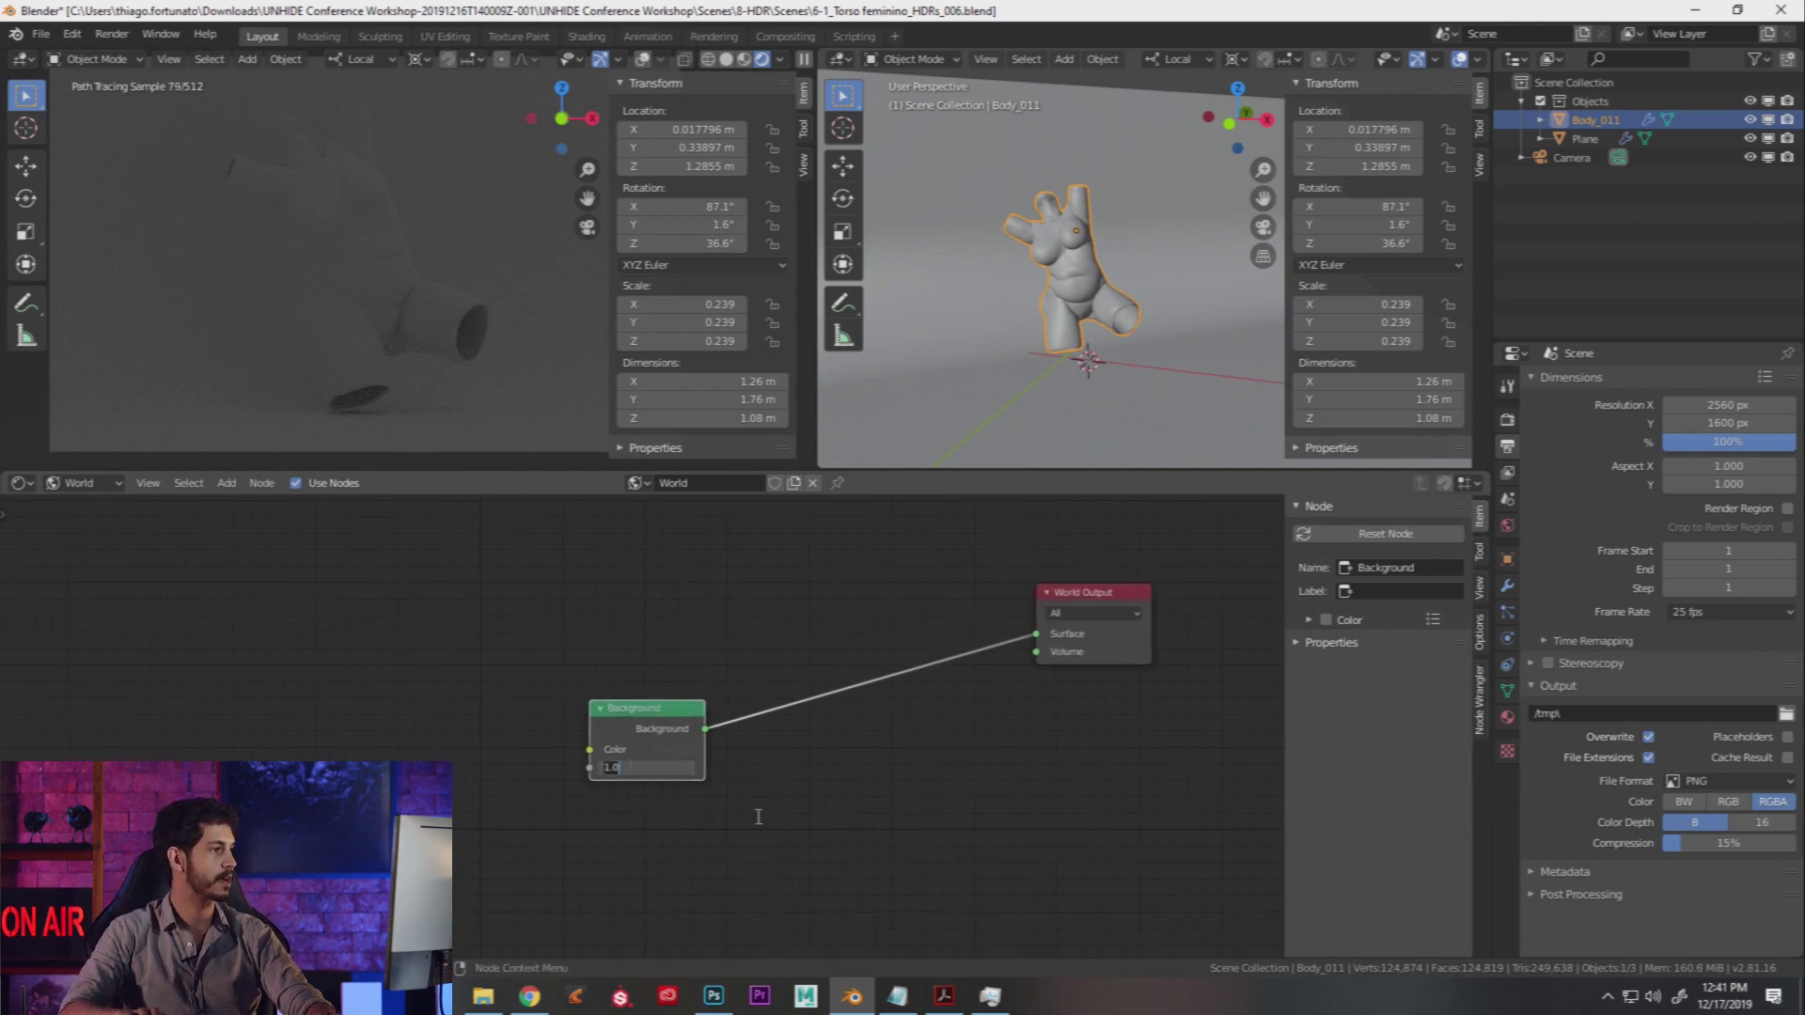
pyautogui.click(674, 766)
pyautogui.write('1')
pyautogui.press('Return')
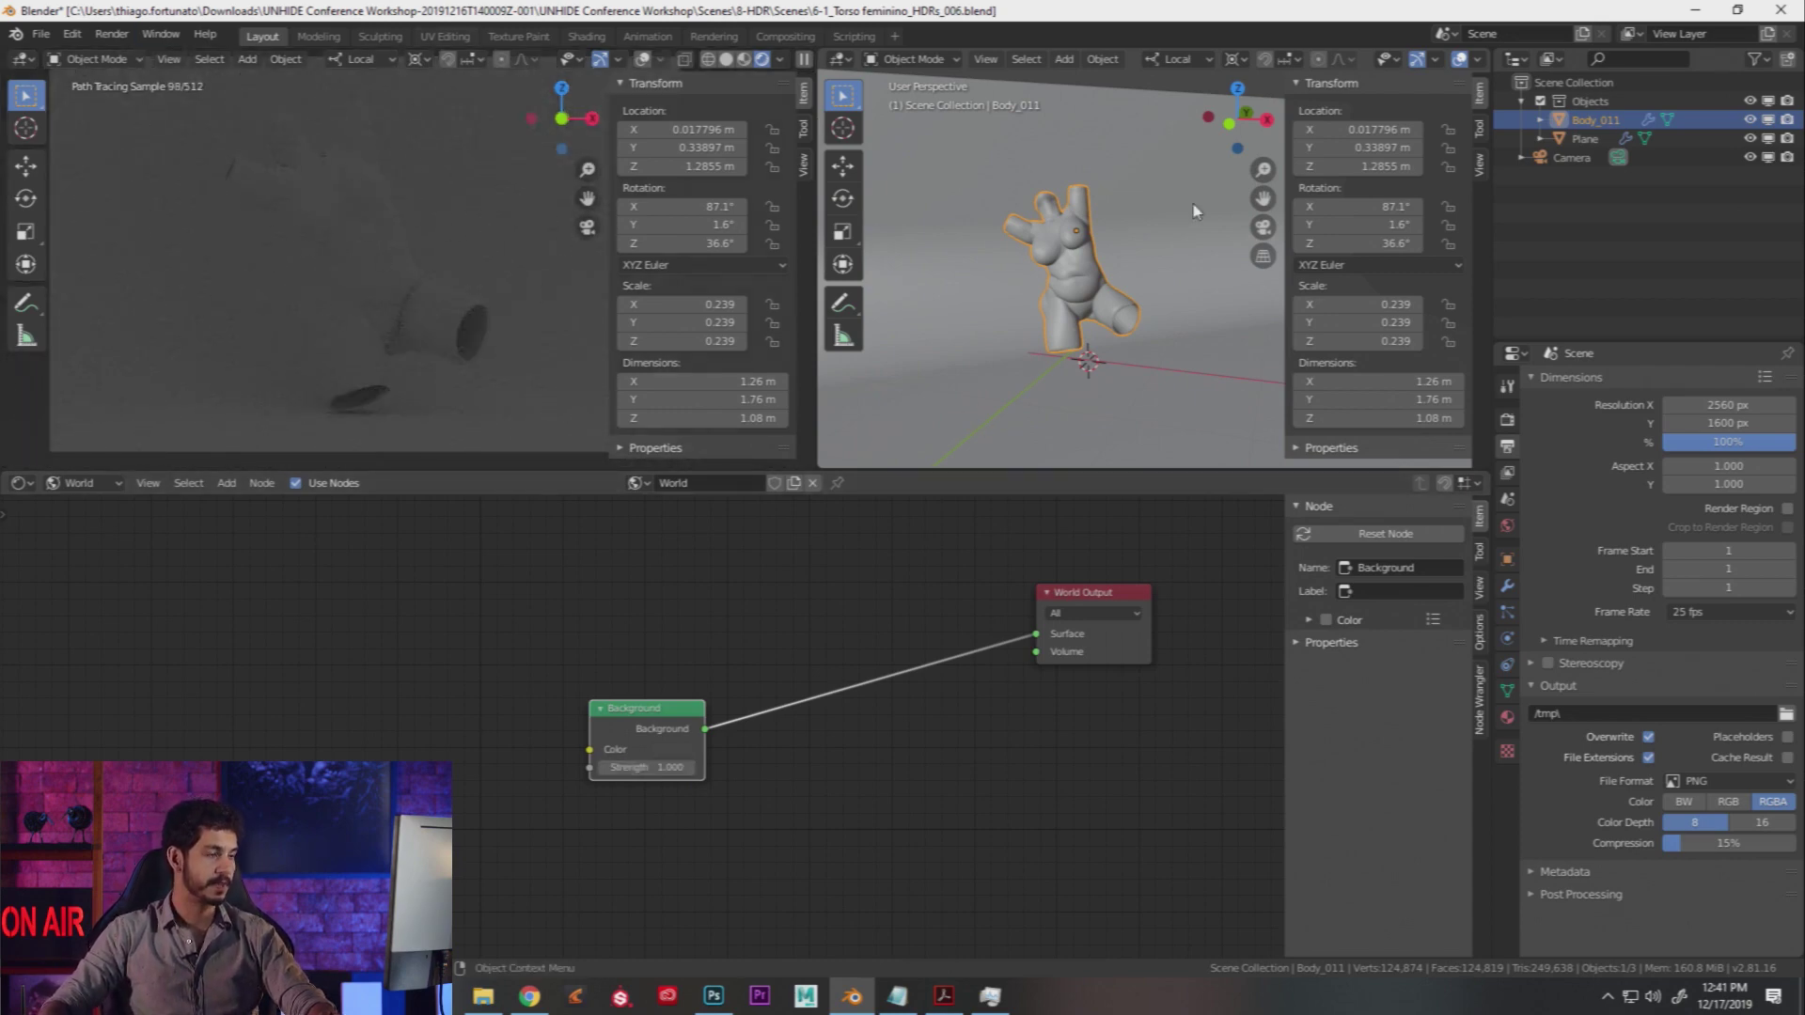
pyautogui.moveTo(1125, 331); pyautogui.dragTo(1081, 327, button='middle')
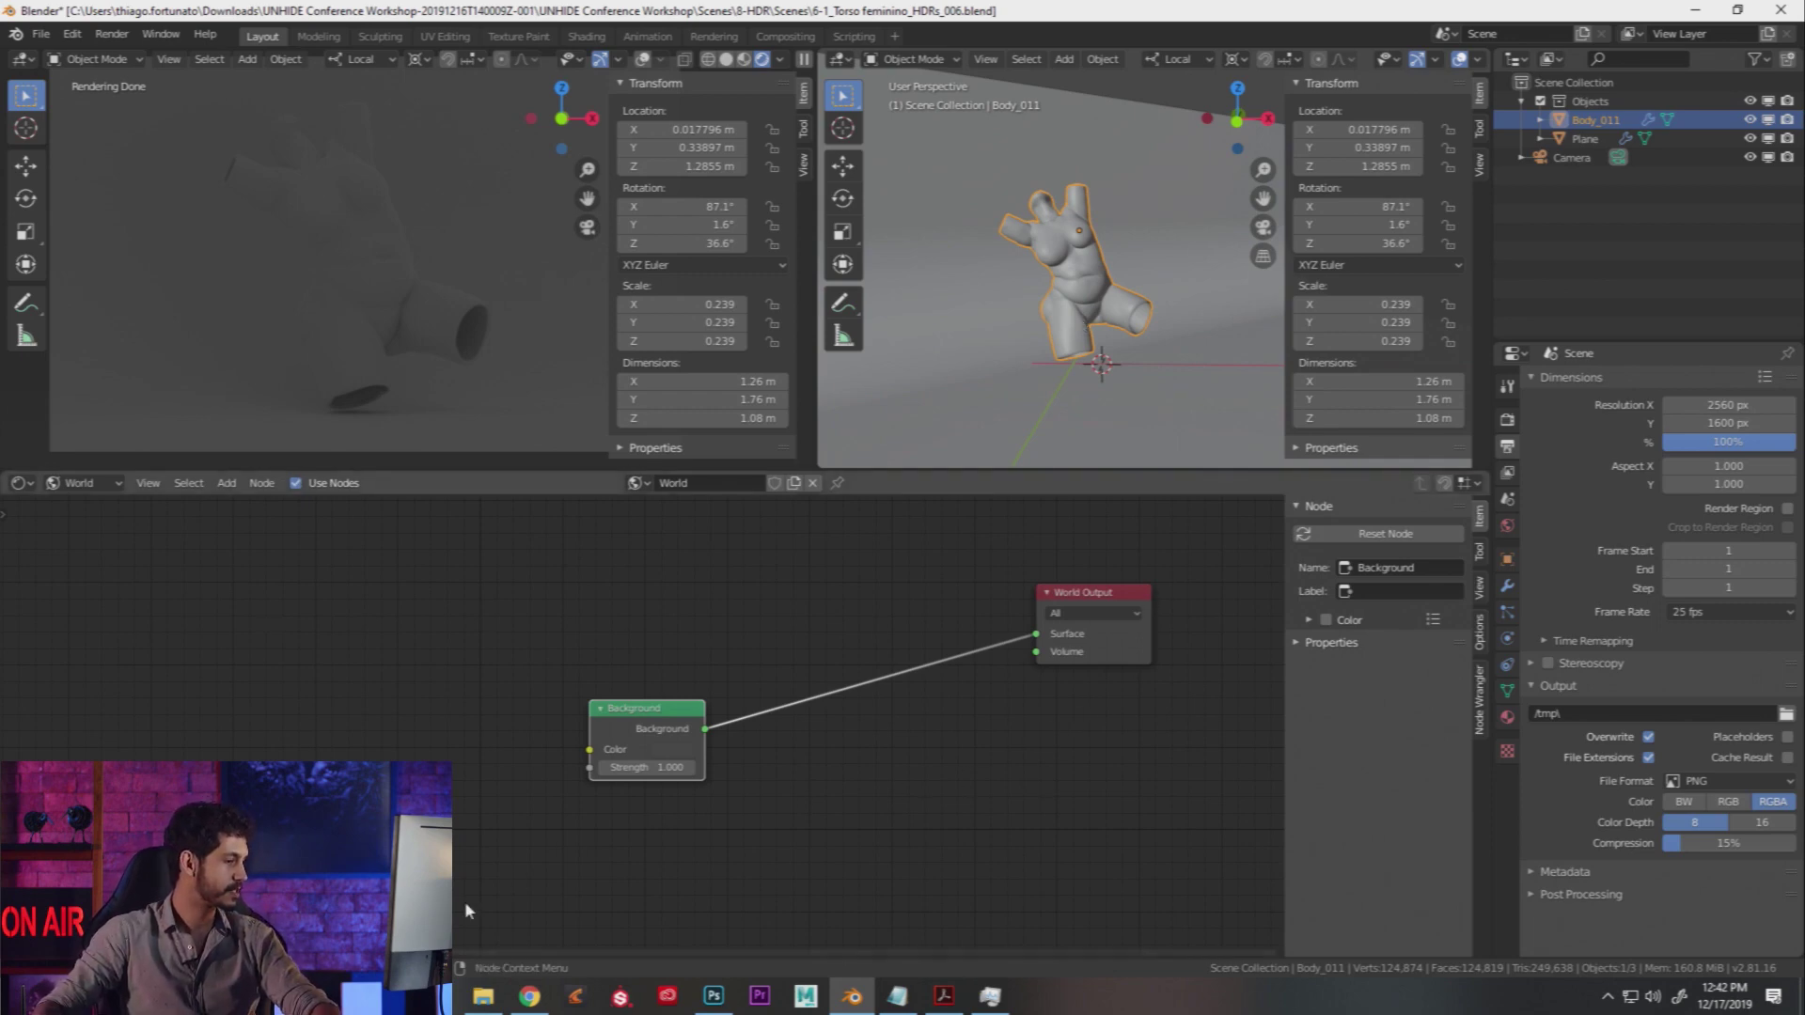
# Step: Switch to Chrome and look through the free HDRI sets on the sIBL Archive page, picking Barcelona Rooftops
pyautogui.click(529, 997)
pyautogui.scroll(2, 456, 555)
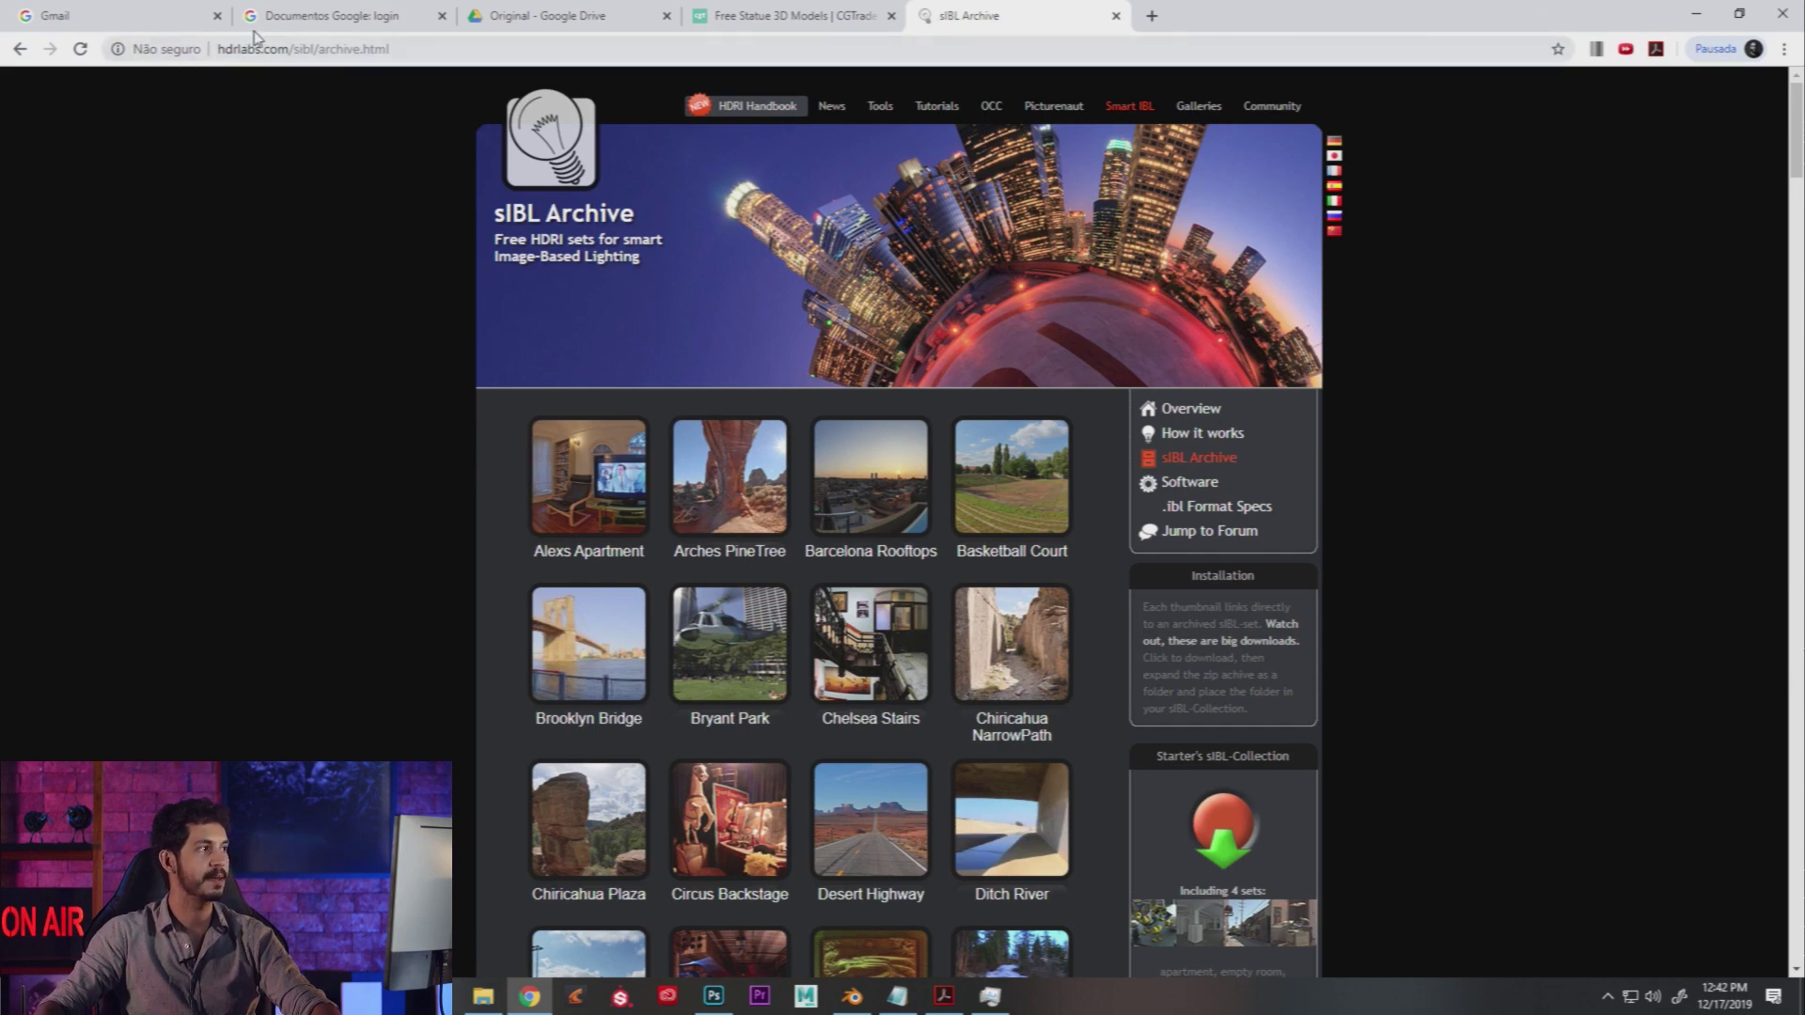
pyautogui.scroll(-10, 372, 635)
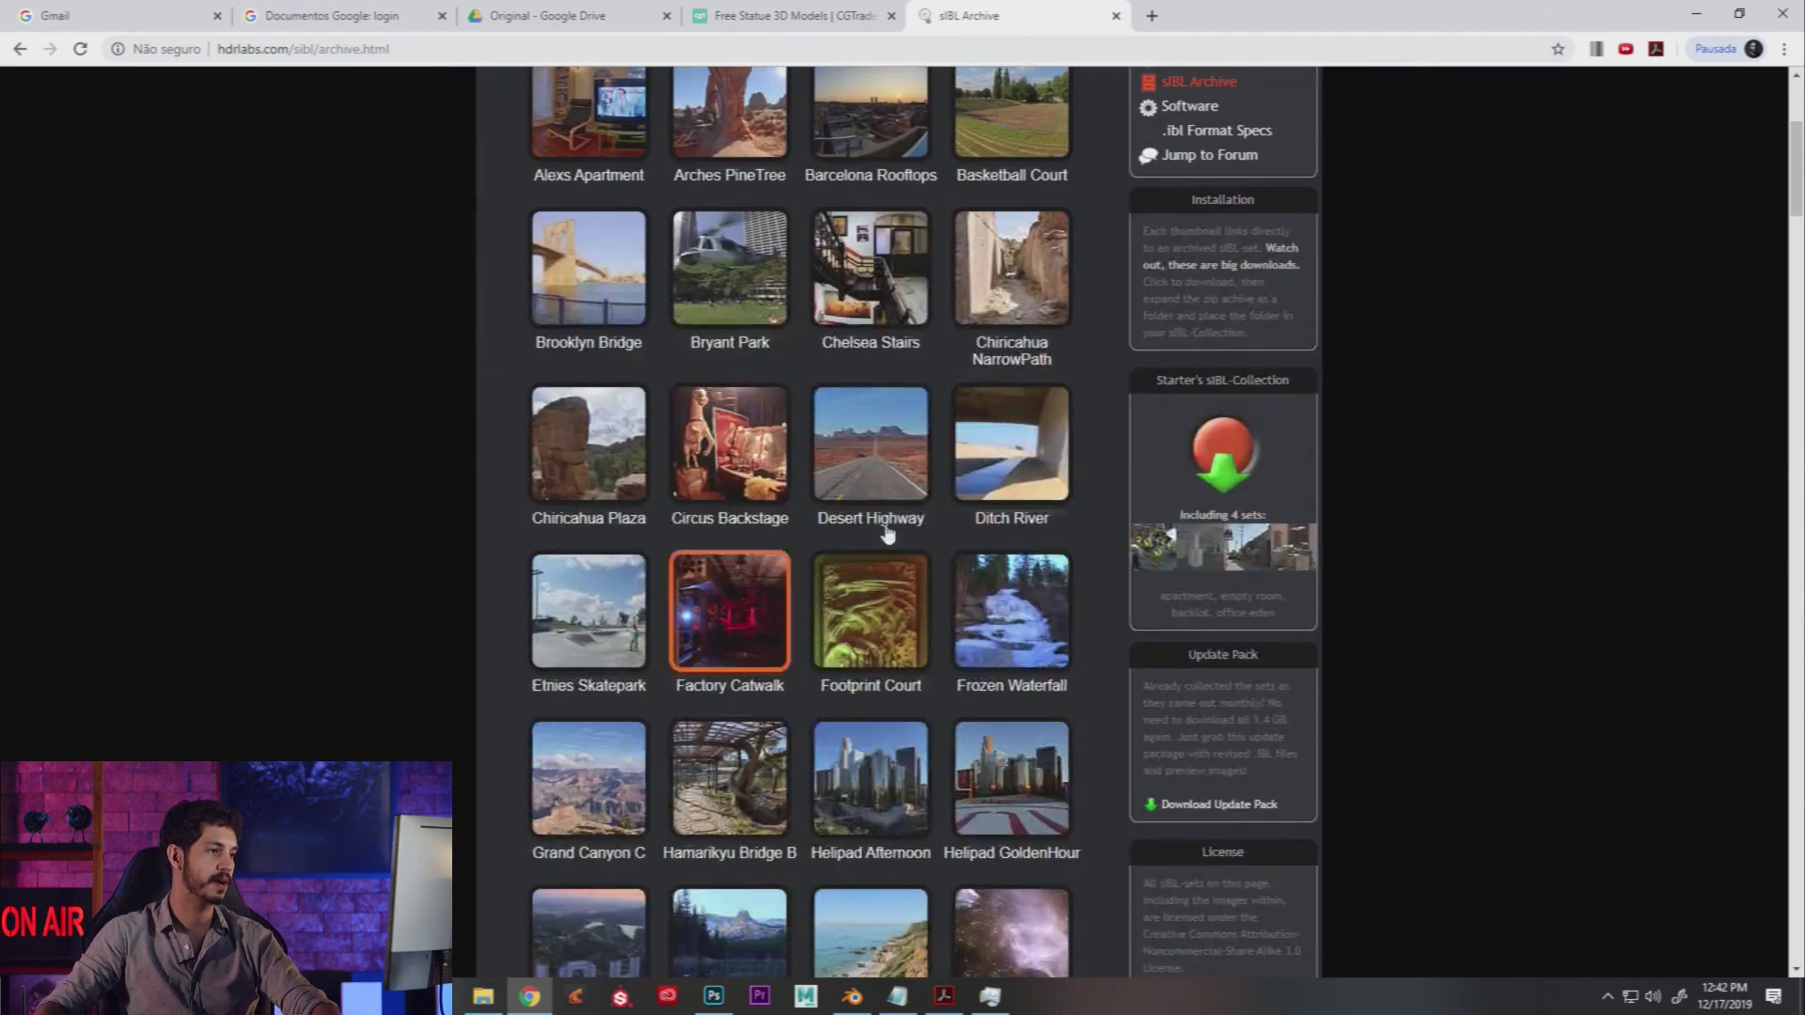
pyautogui.scroll(-15, 921, 637)
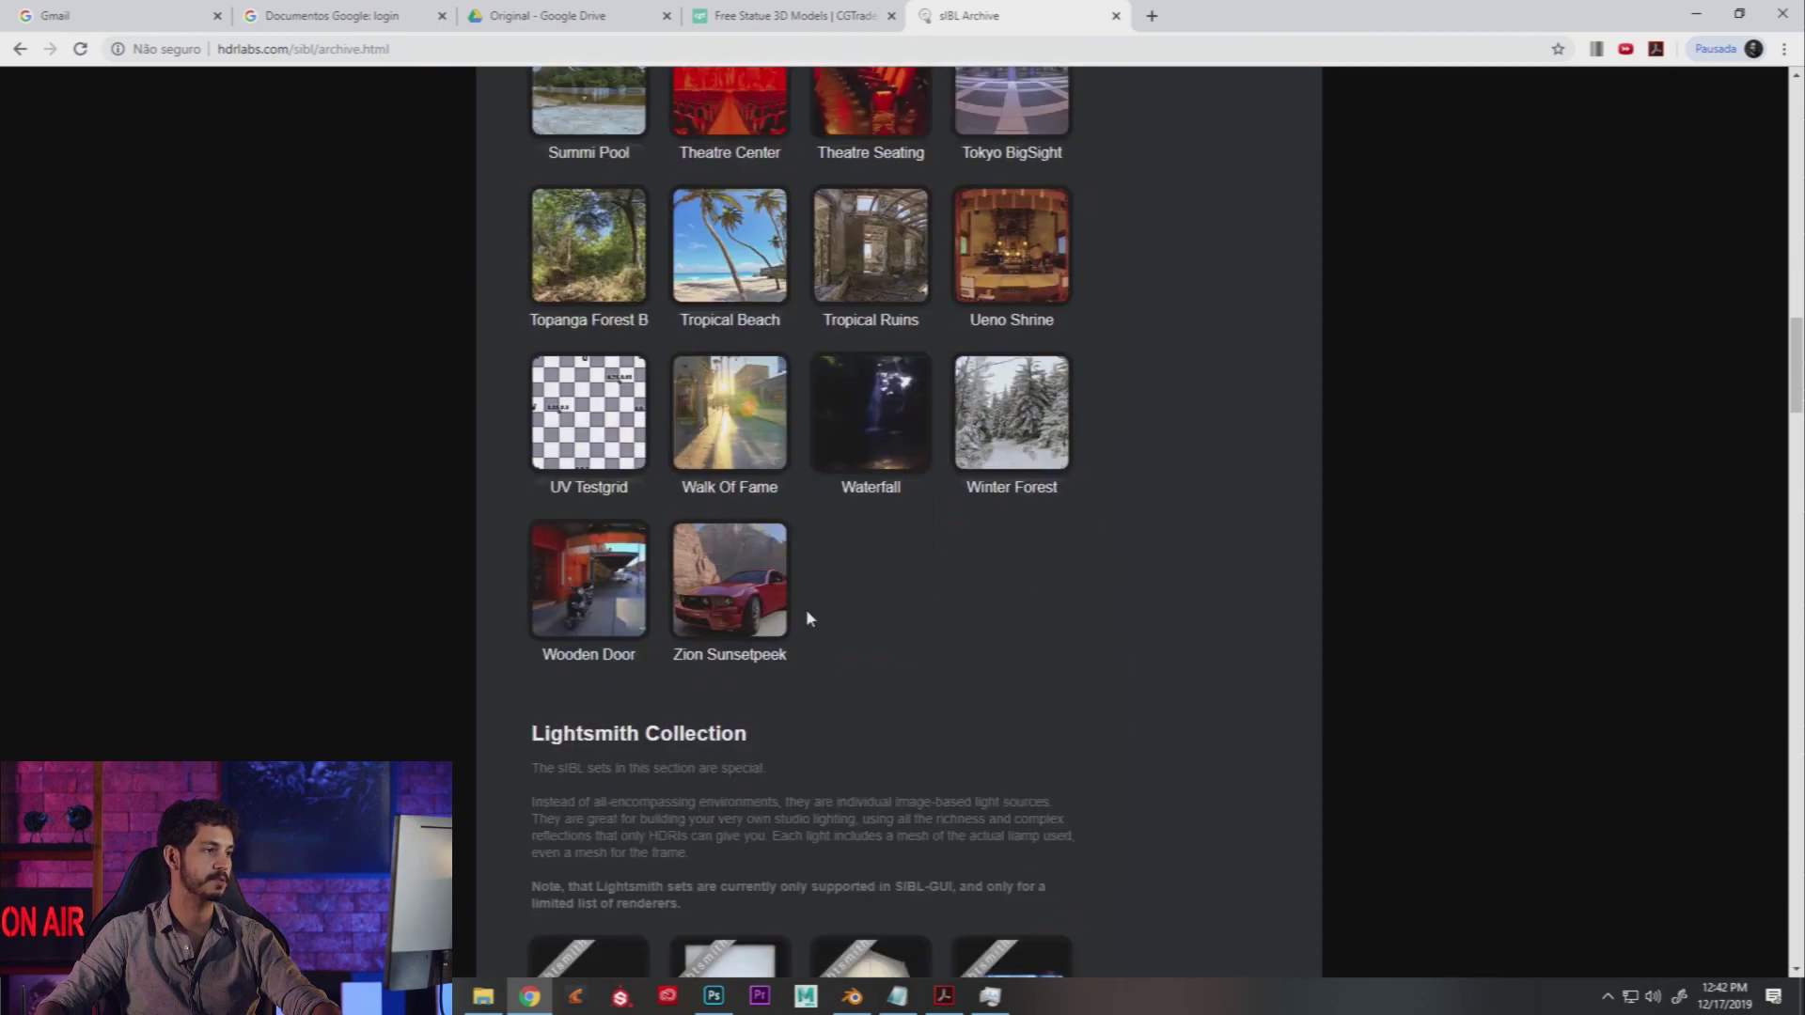
pyautogui.scroll(-15, 540, 536)
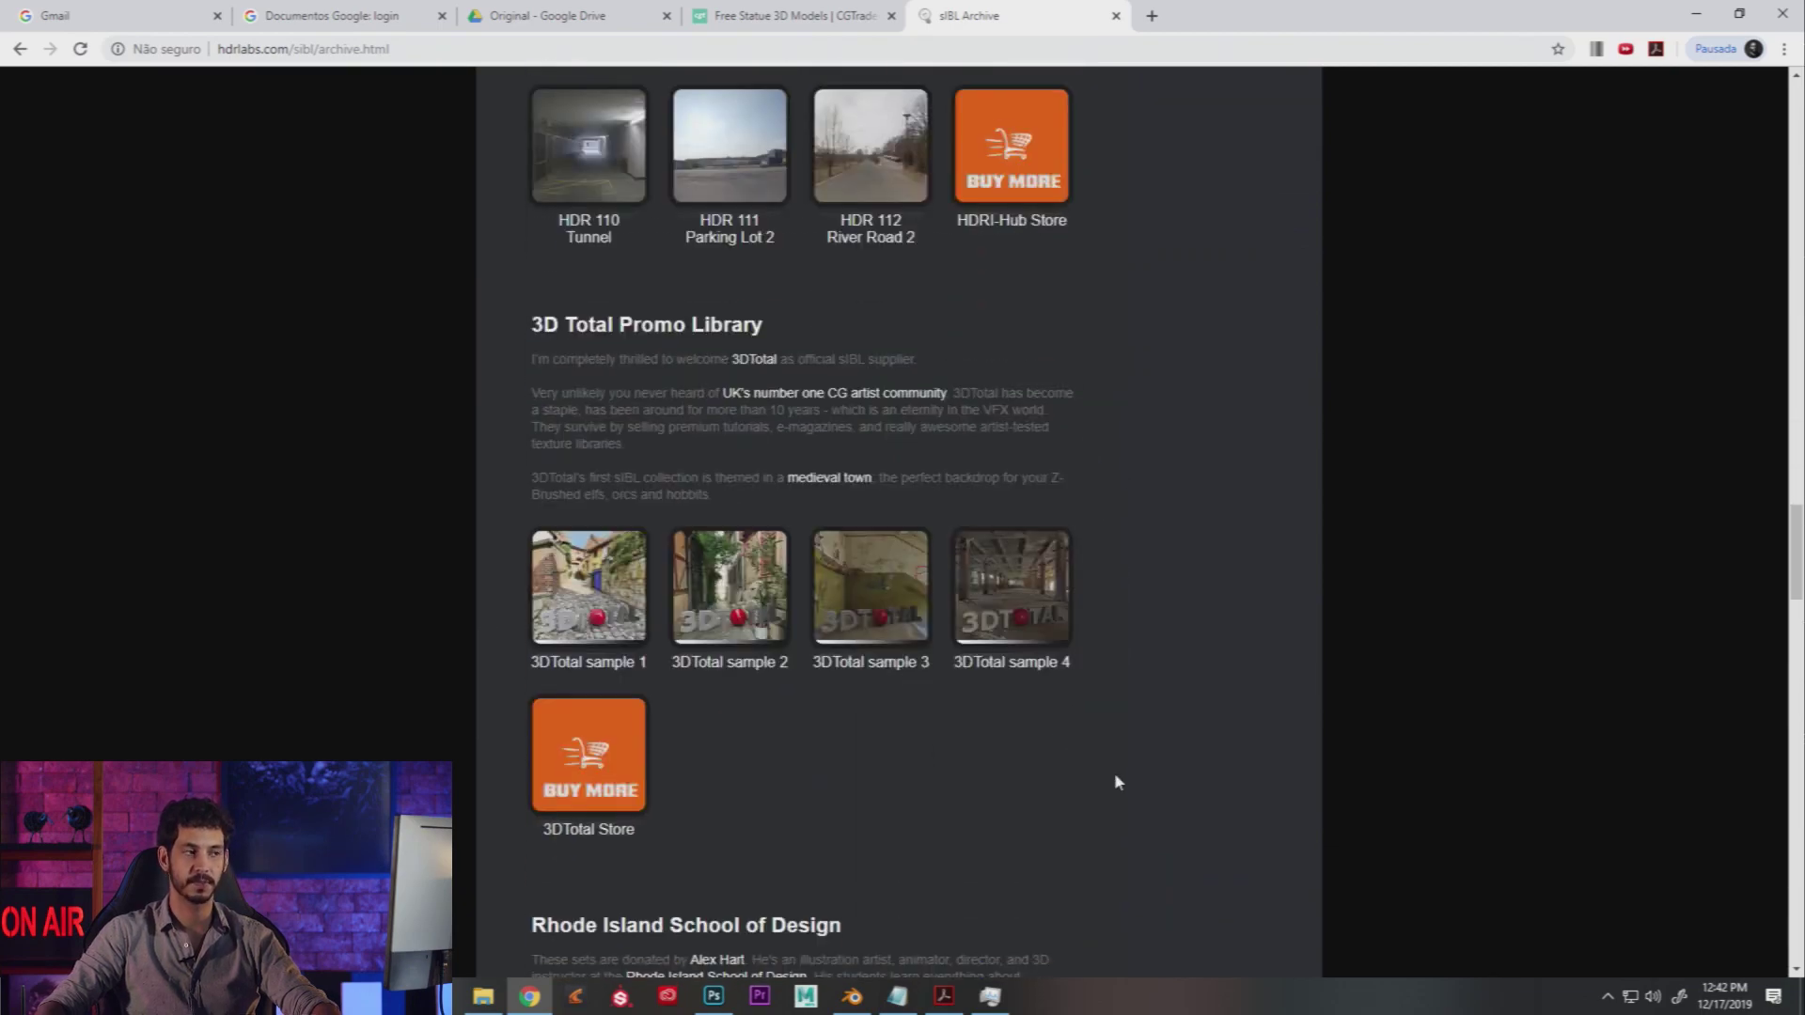
pyautogui.scroll(6, 1063, 851)
pyautogui.scroll(-12, 1025, 850)
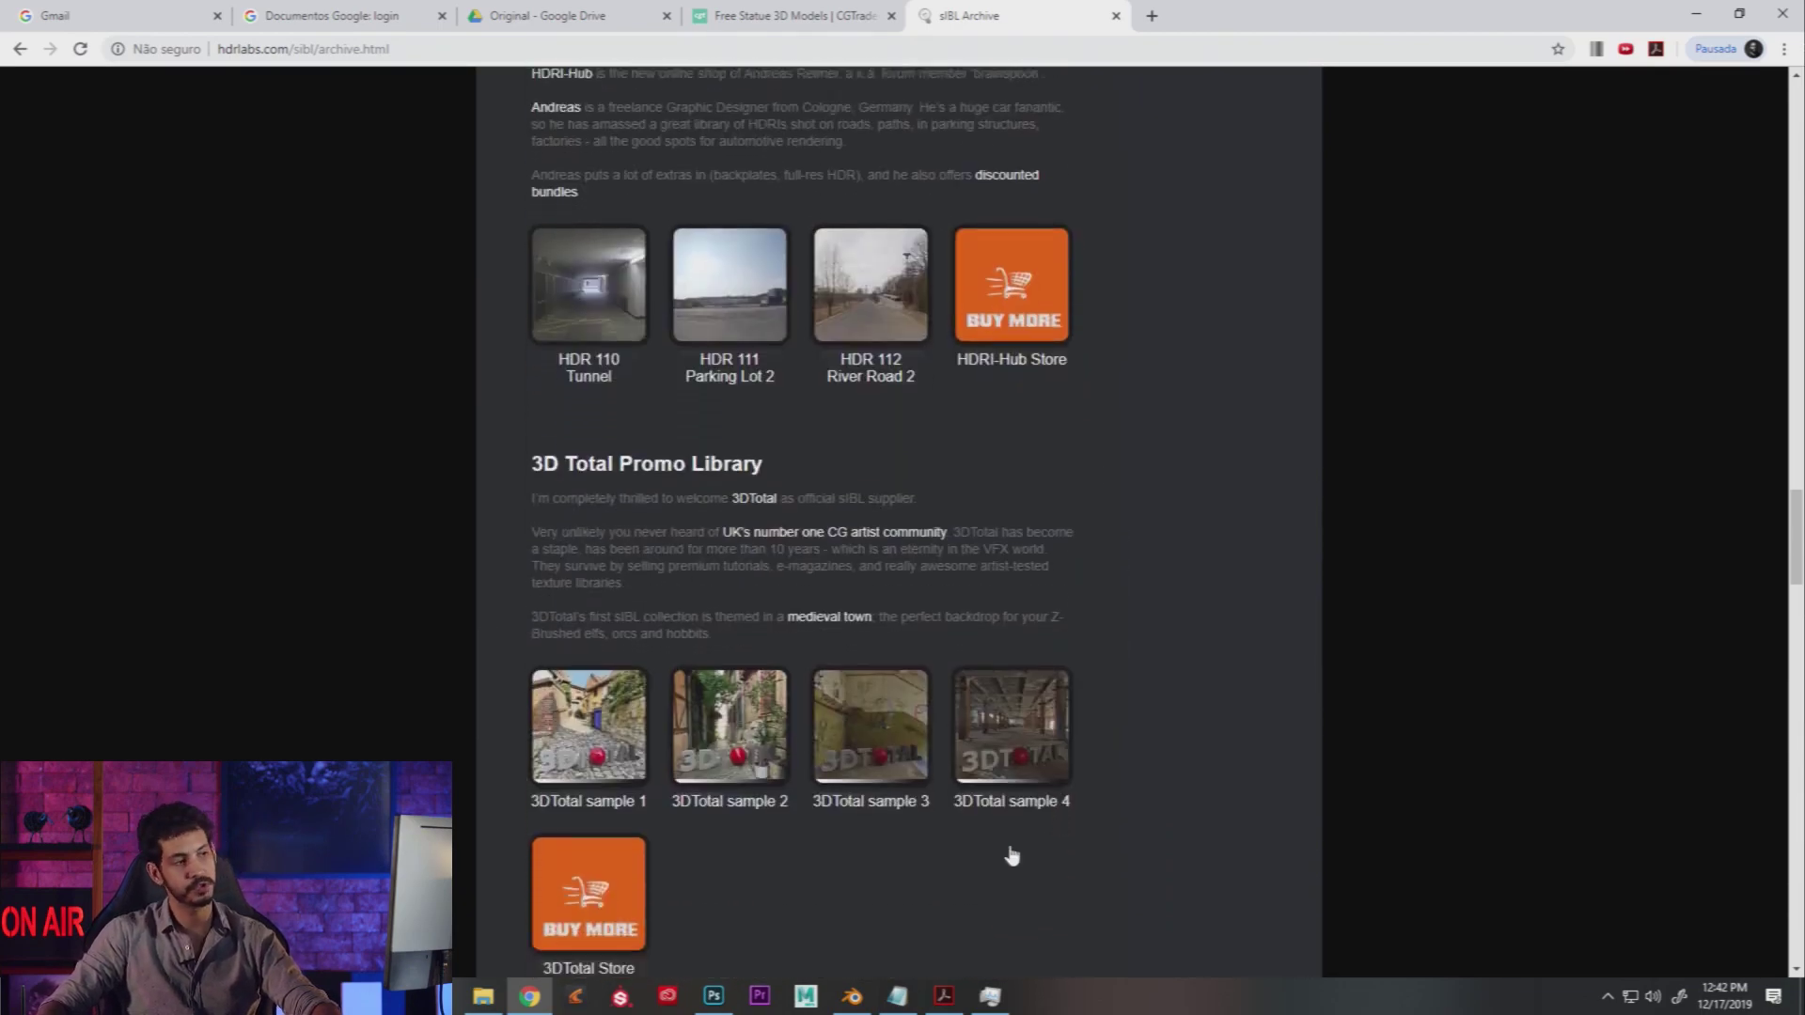
pyautogui.scroll(-20, 851, 837)
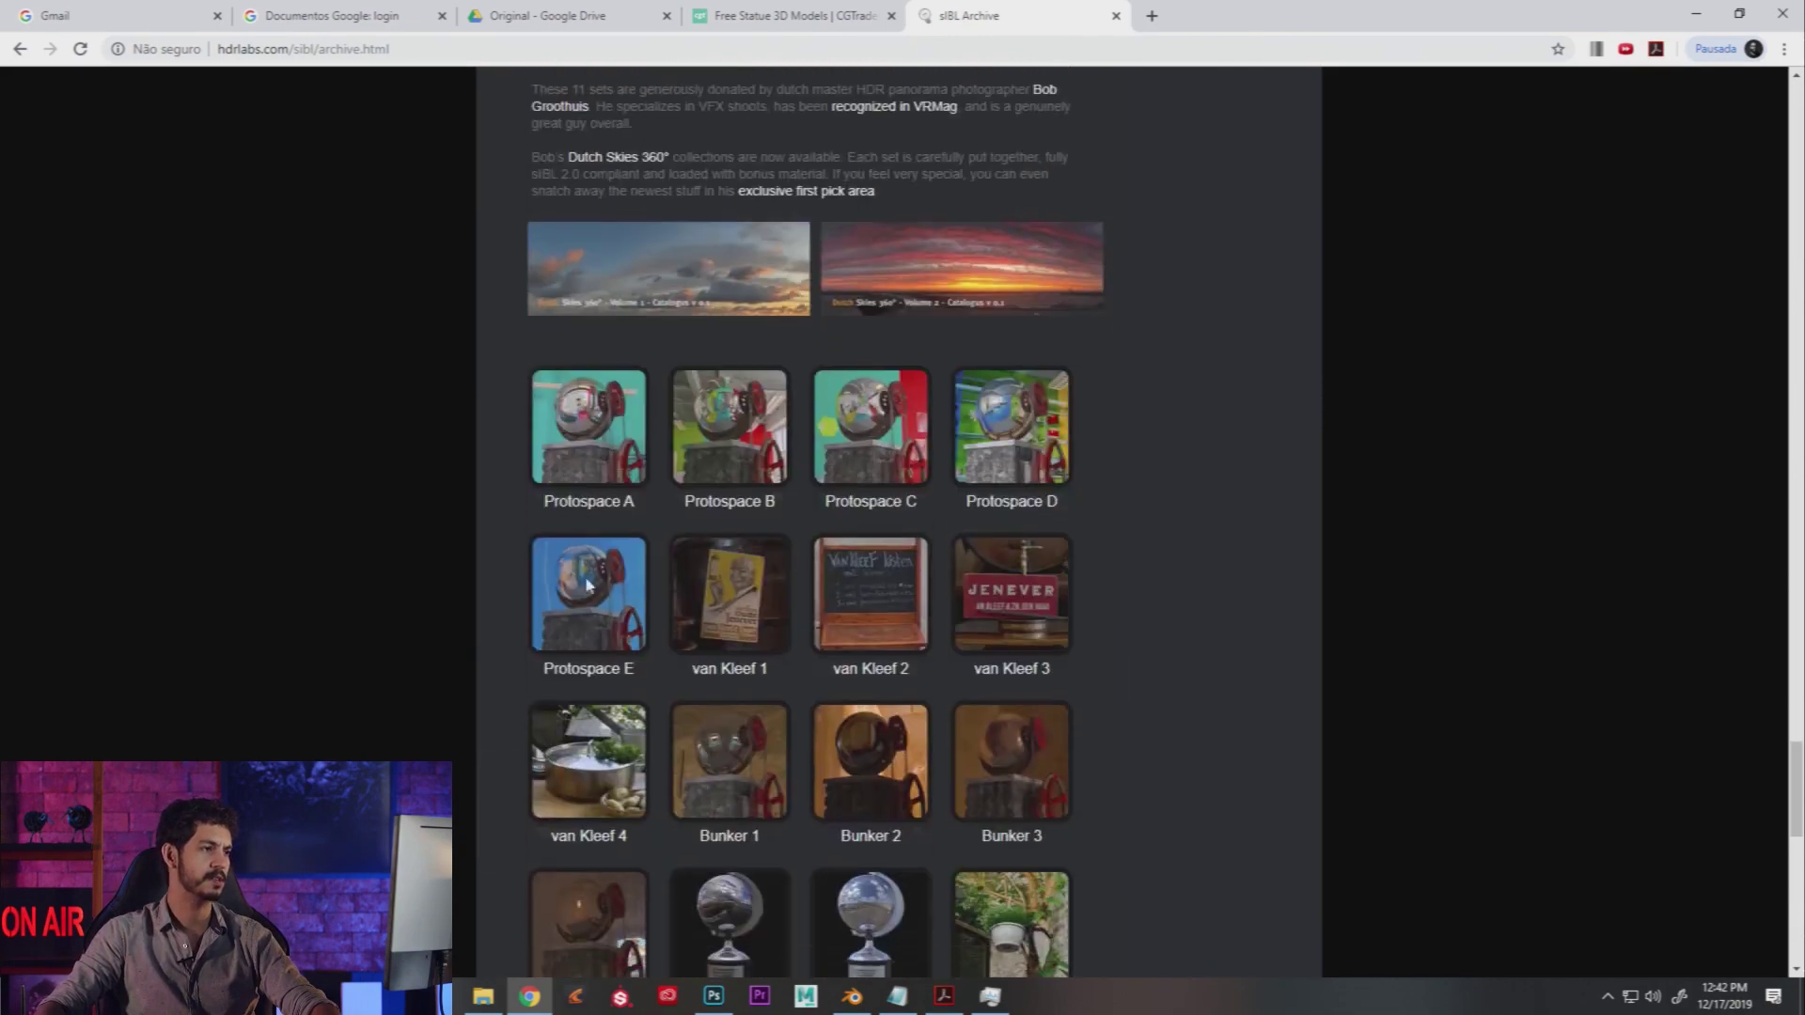
pyautogui.scroll(-5, 590, 561)
pyautogui.scroll(20, 383, 452)
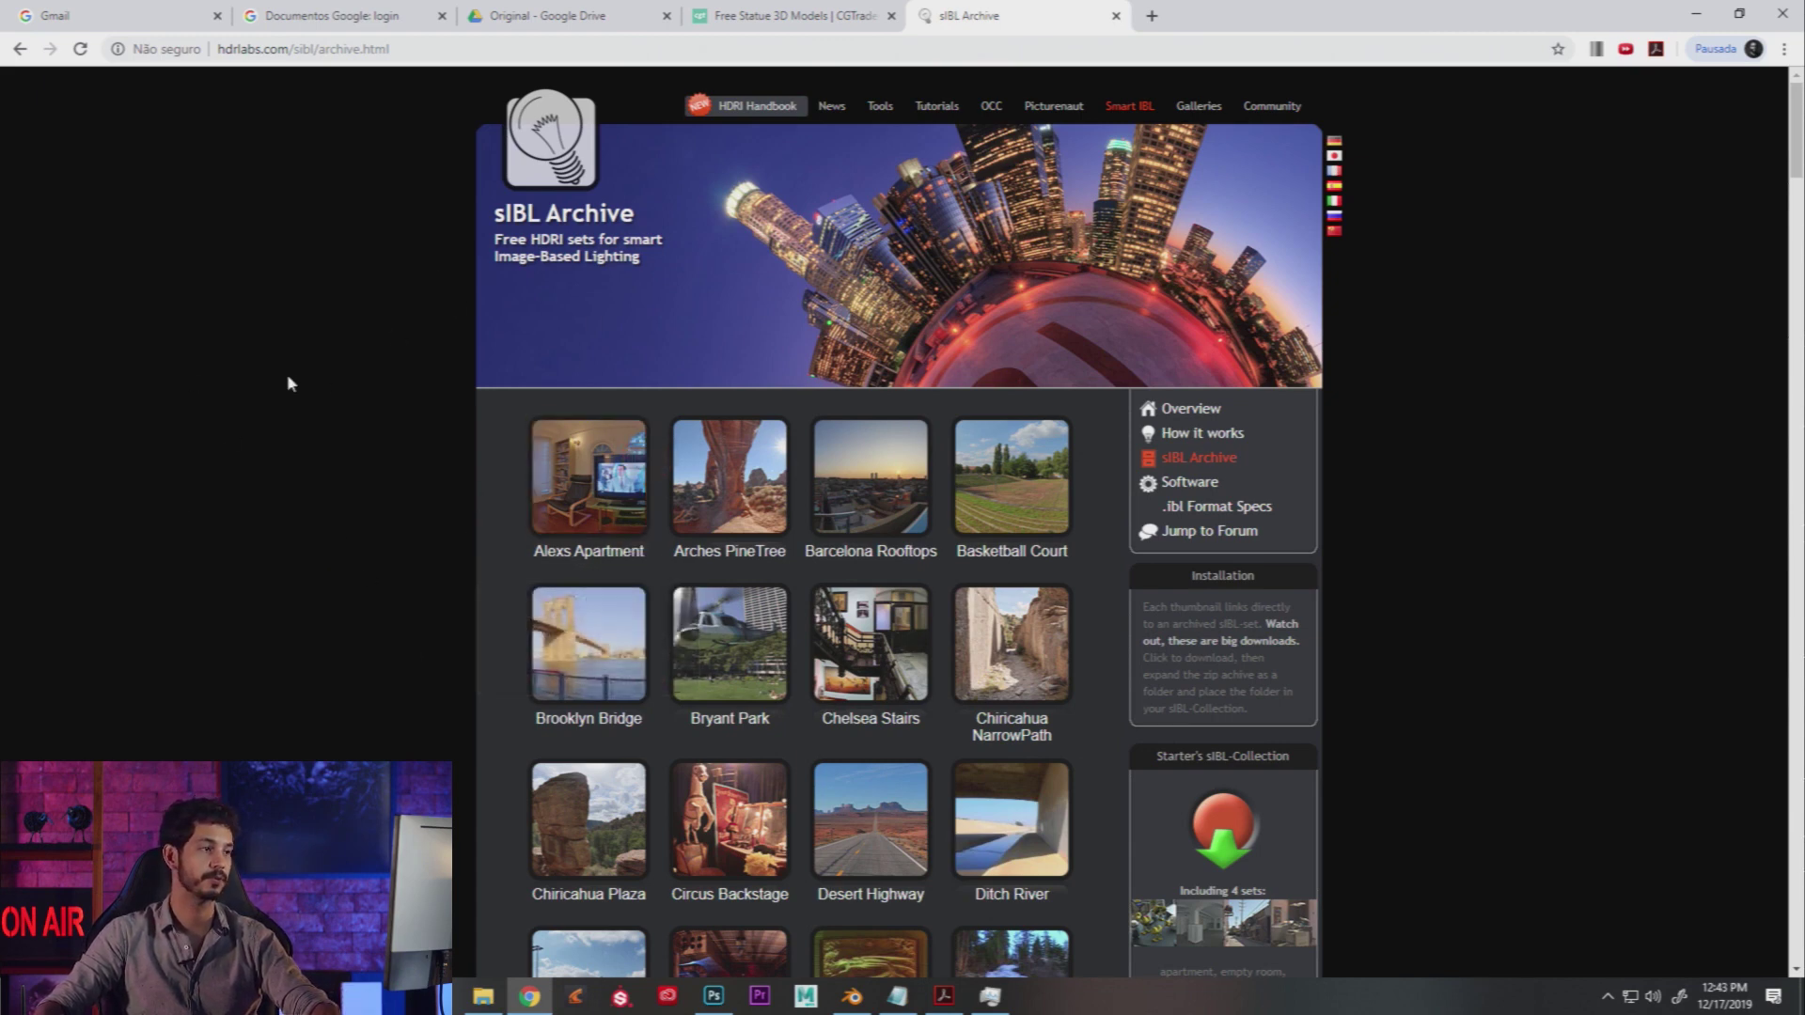
pyautogui.click(865, 491)
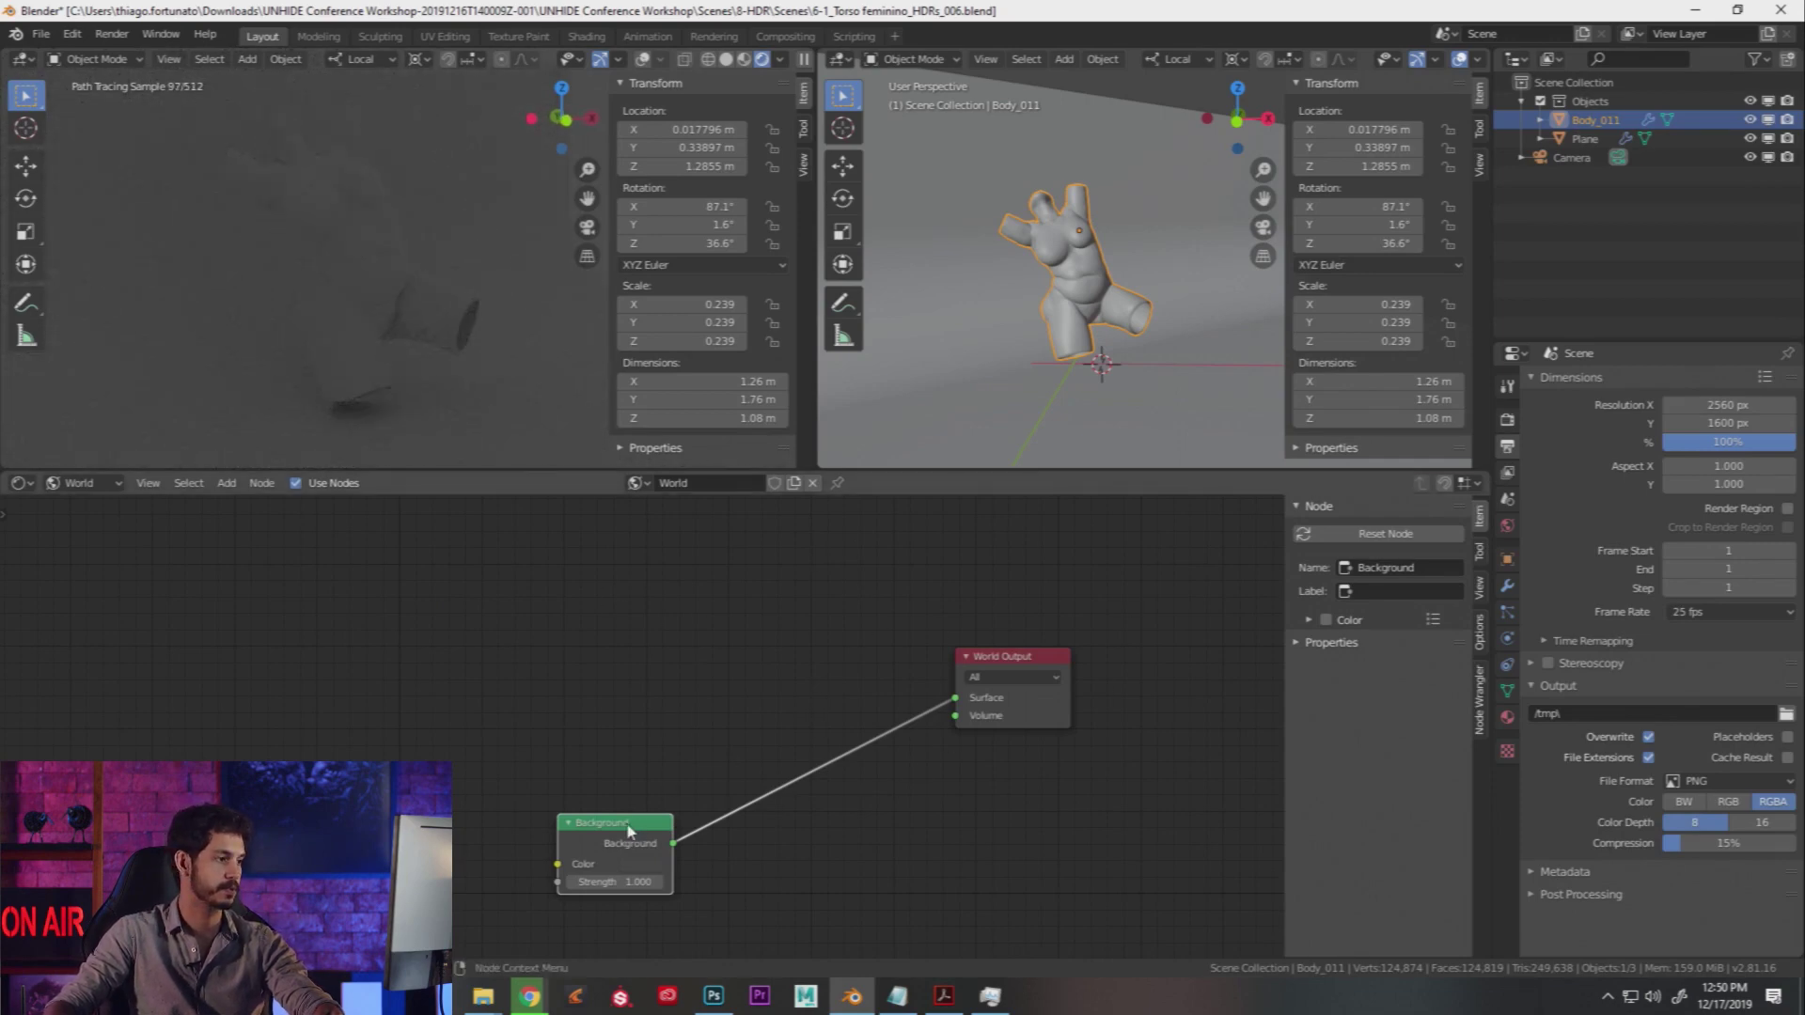
# Step: Move the Background node aside and add an Environment Texture node above it in the world node tree
pyautogui.moveTo(628, 830); pyautogui.dragTo(450, 824)
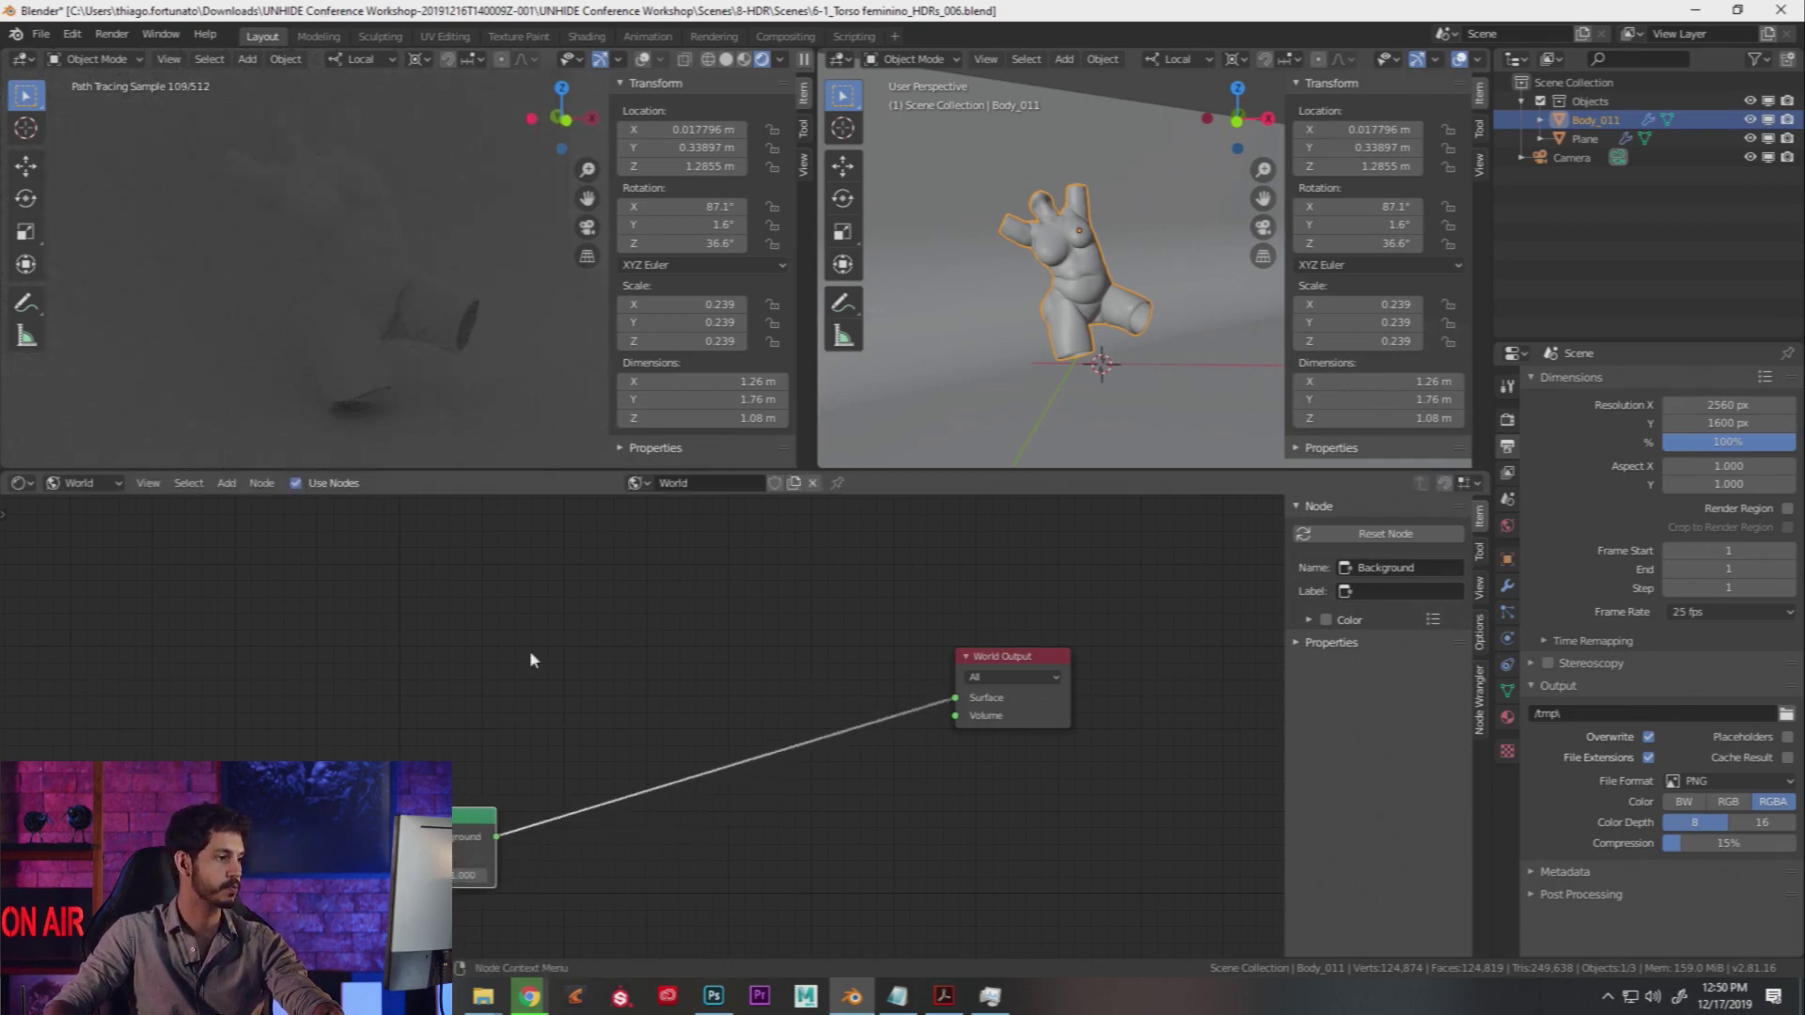
pyautogui.hotkey('shift', 'a')
pyautogui.click(643, 635)
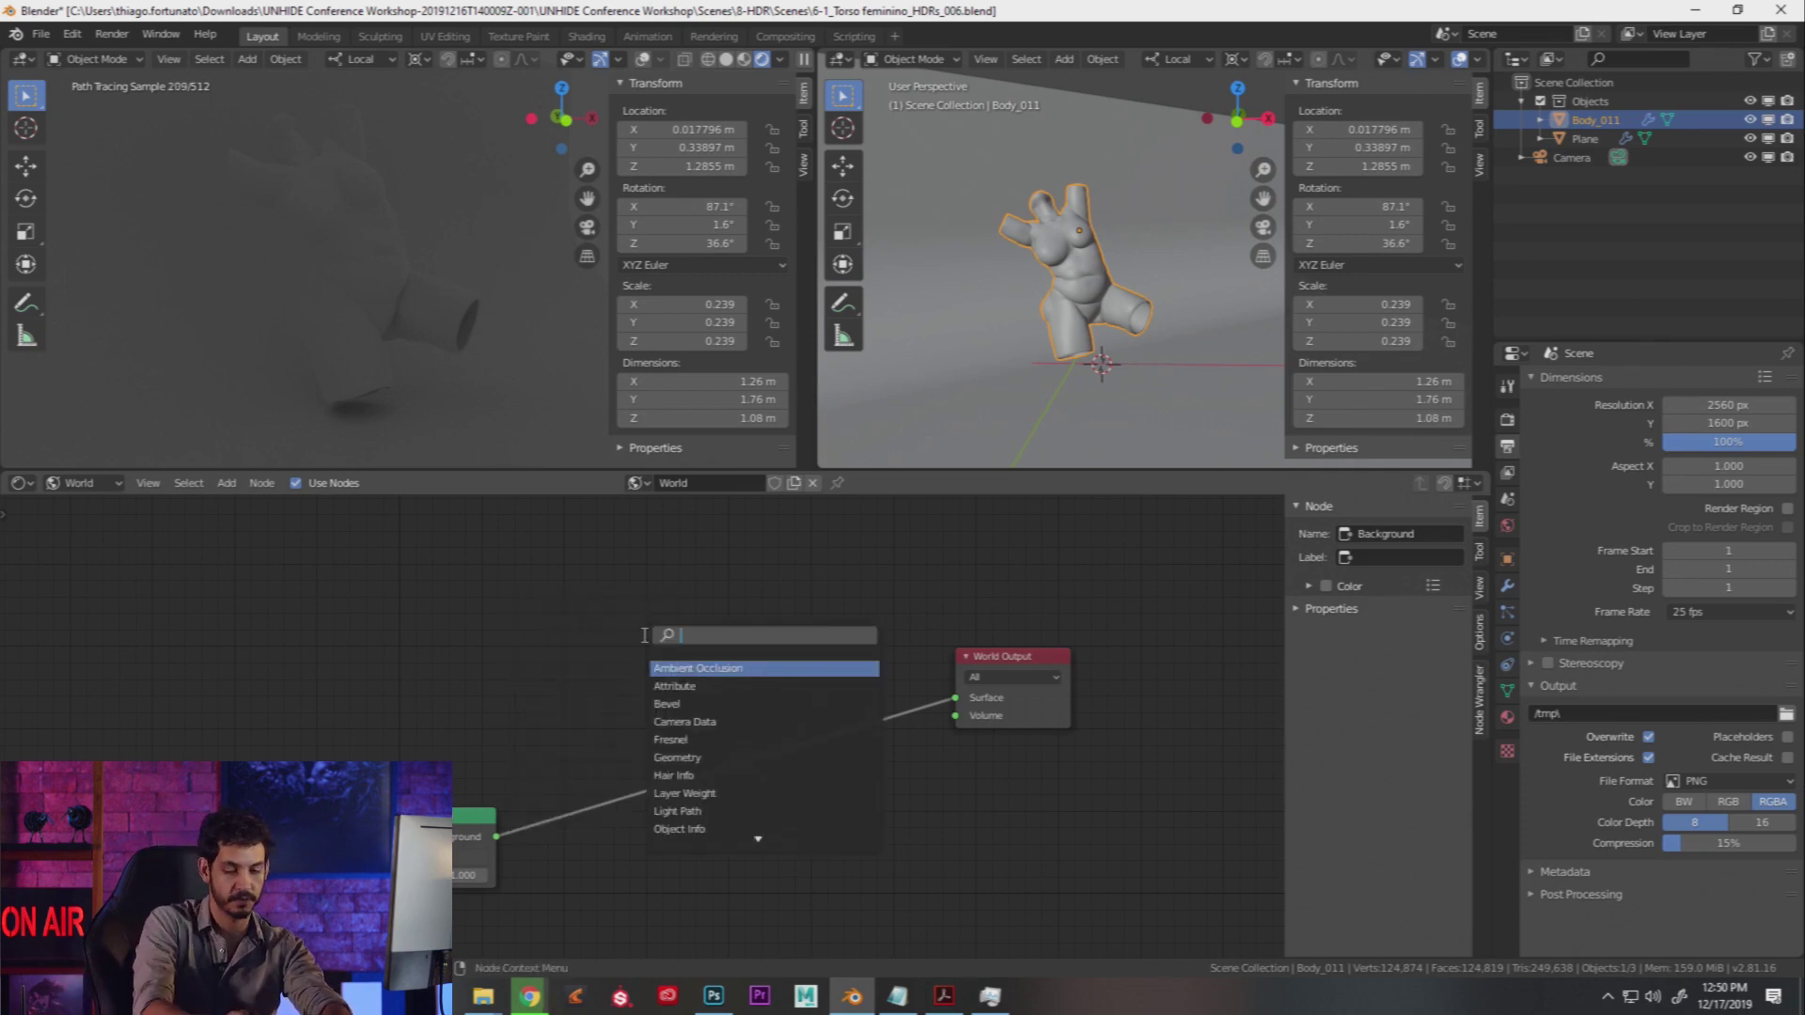
pyautogui.write('env')
pyautogui.press('Return')
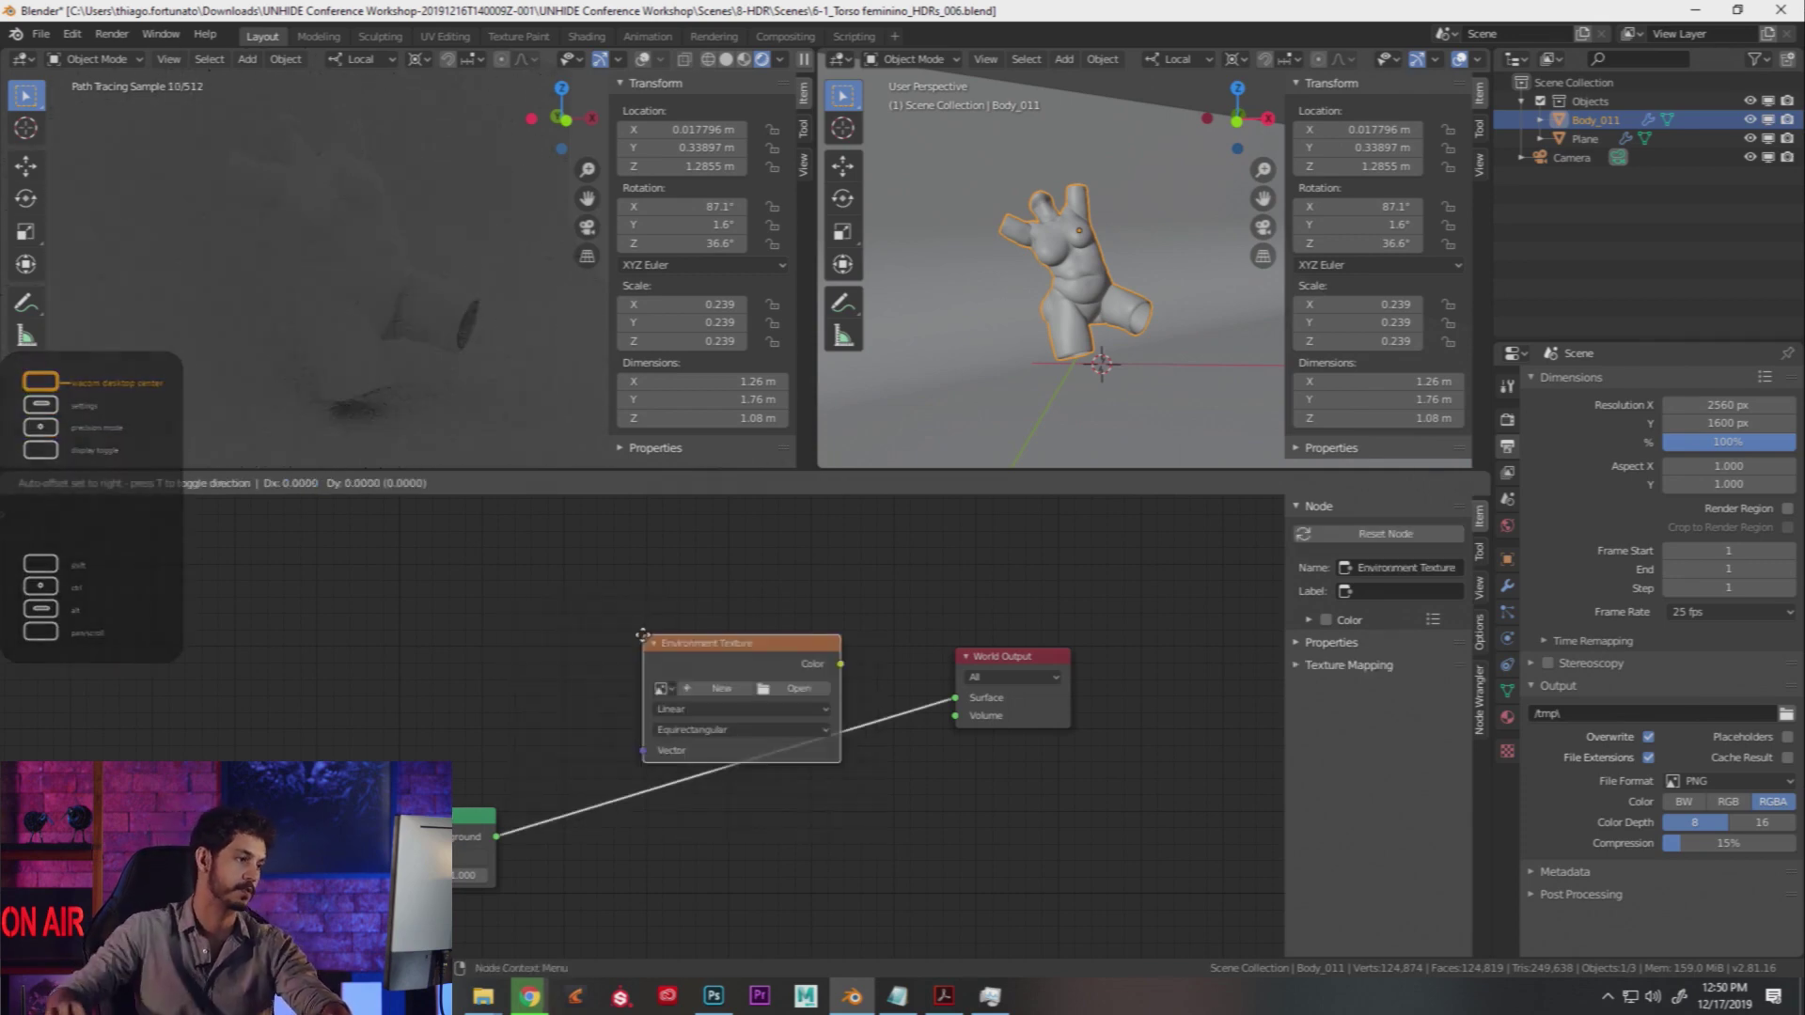
pyautogui.click(461, 572)
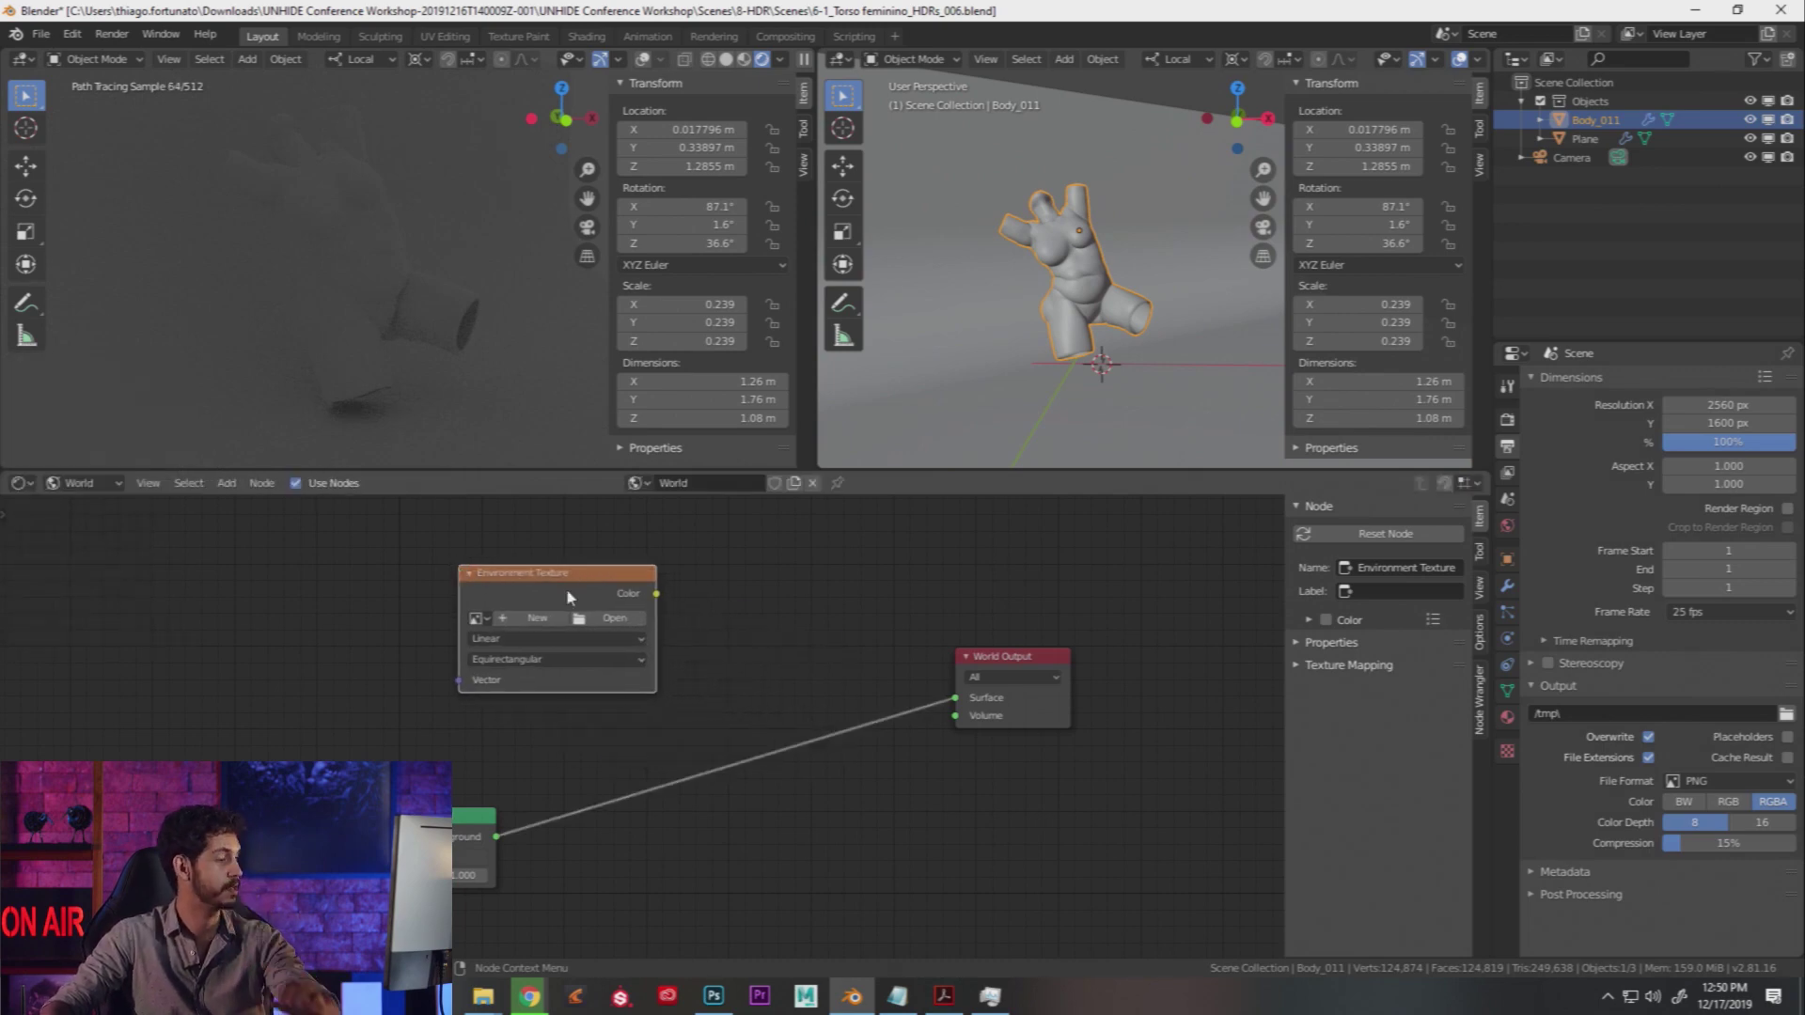
# Step: Load Barce_Rooftop_C_3k.hdr into the Environment Texture node, using the Barcelona_Rooftops folder path copied from File Explorer
pyautogui.click(613, 621)
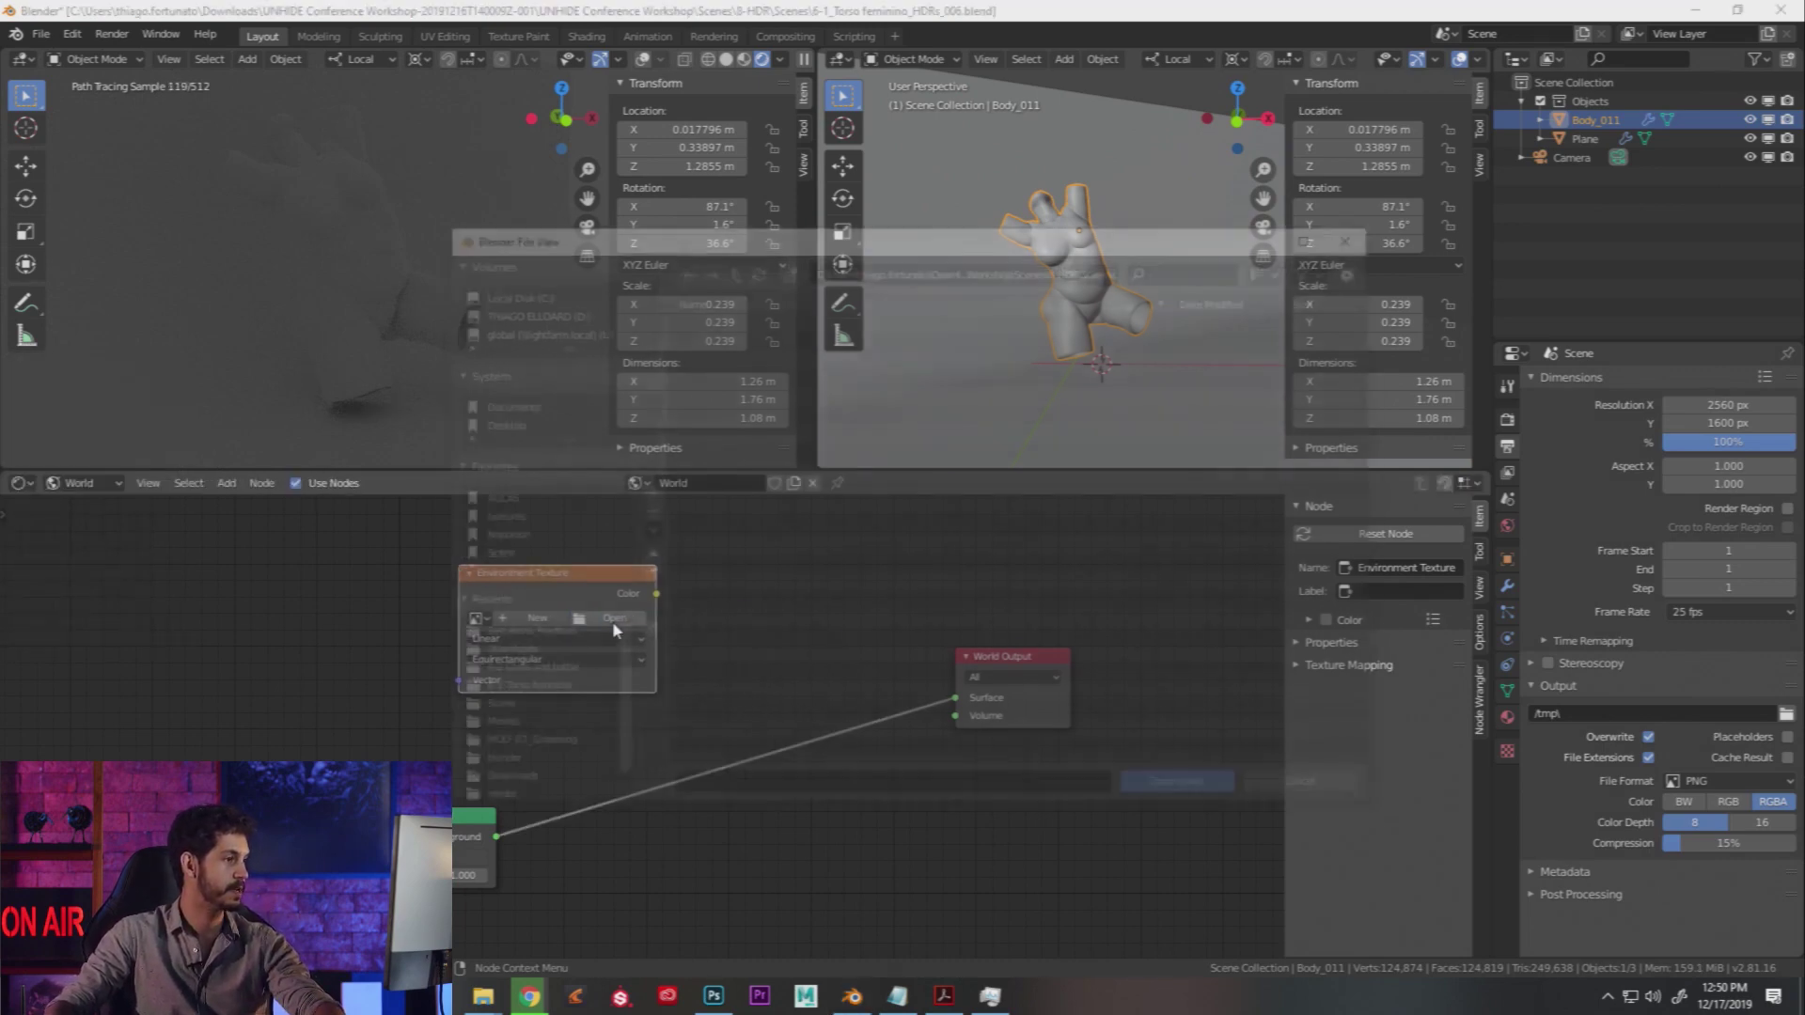
pyautogui.moveTo(926, 245); pyautogui.dragTo(855, 269)
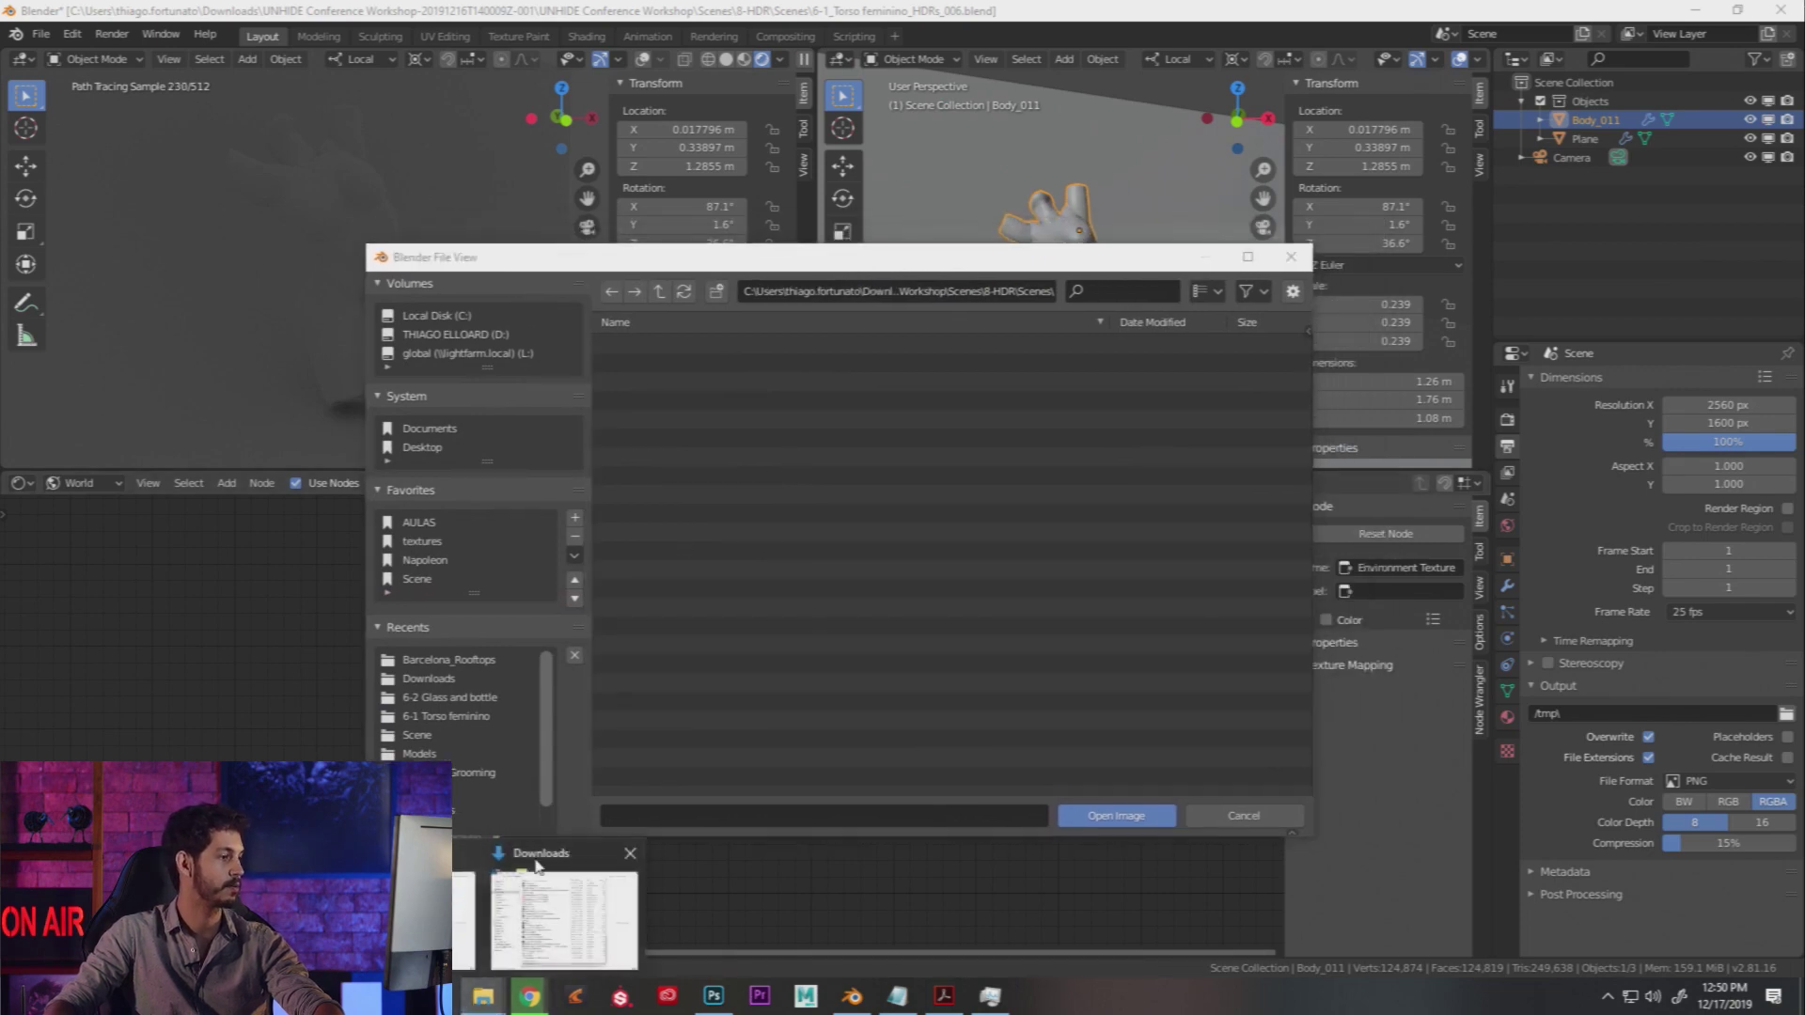
pyautogui.click(462, 917)
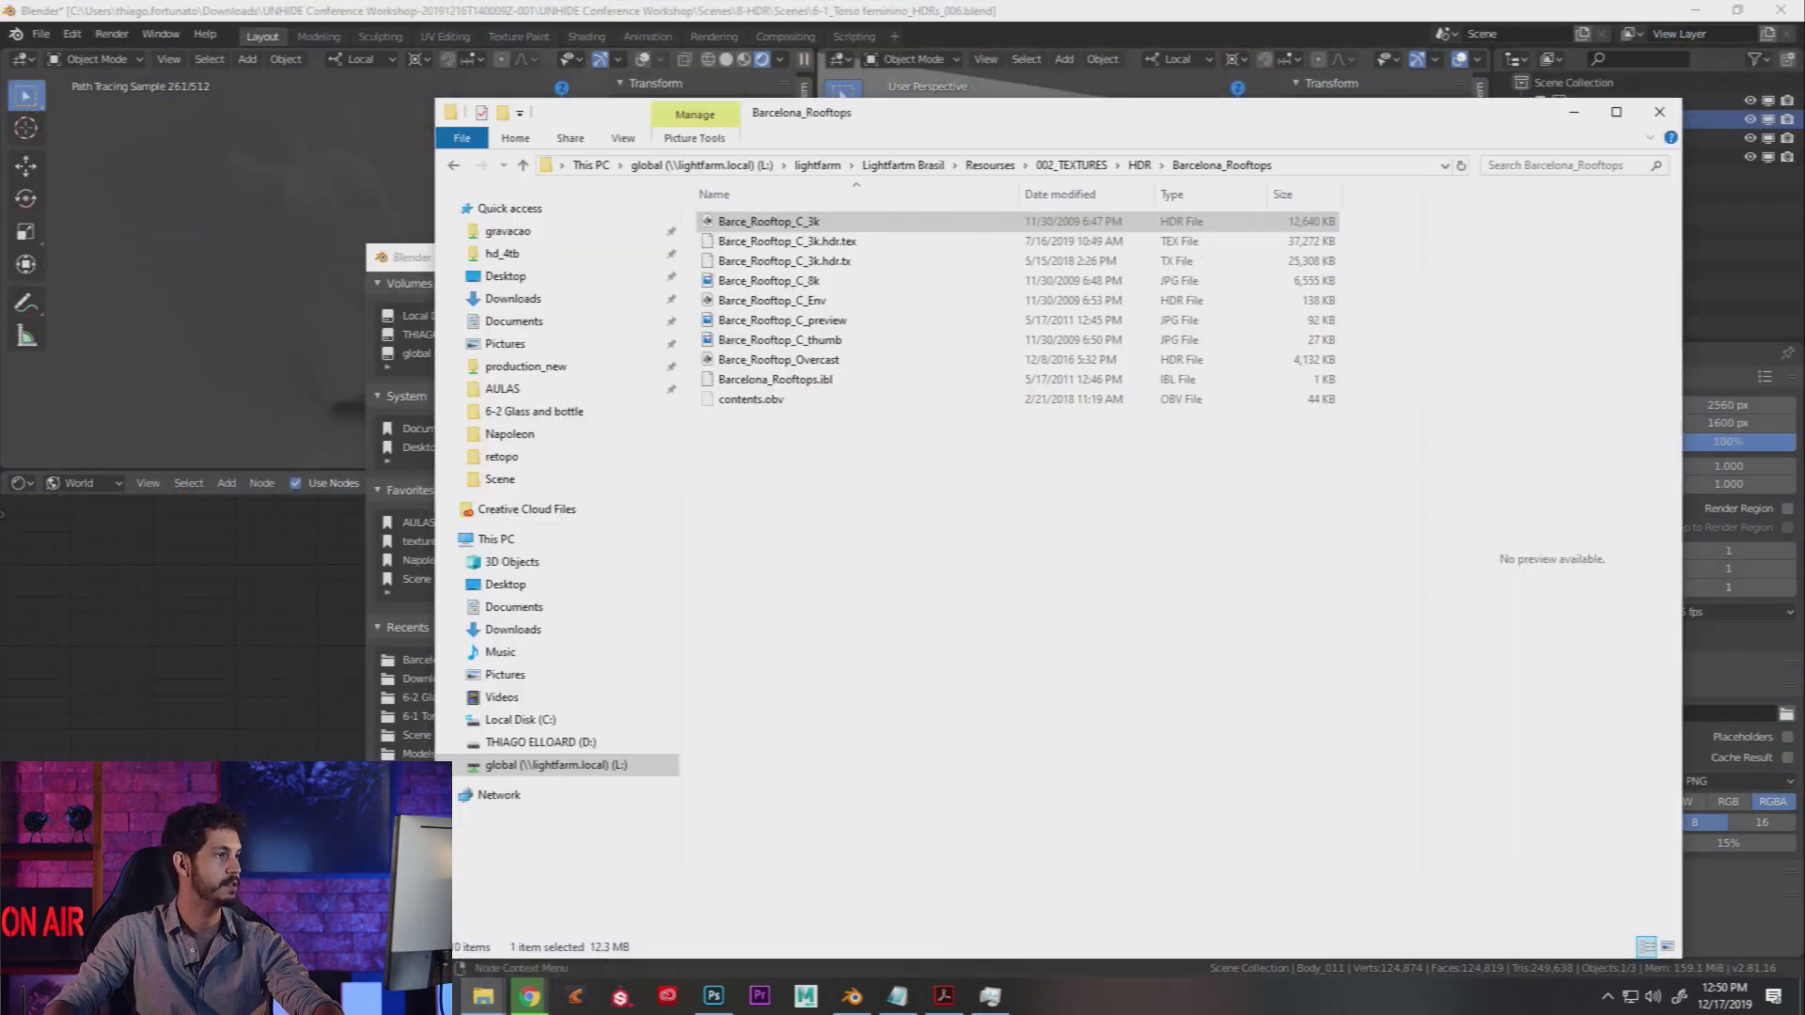
pyautogui.click(1350, 167)
pyautogui.click(1573, 113)
pyautogui.click(978, 292)
pyautogui.hotkey('ctrl', 'a')
pyautogui.hotkey('ctrl', 'v')
pyautogui.press('Return')
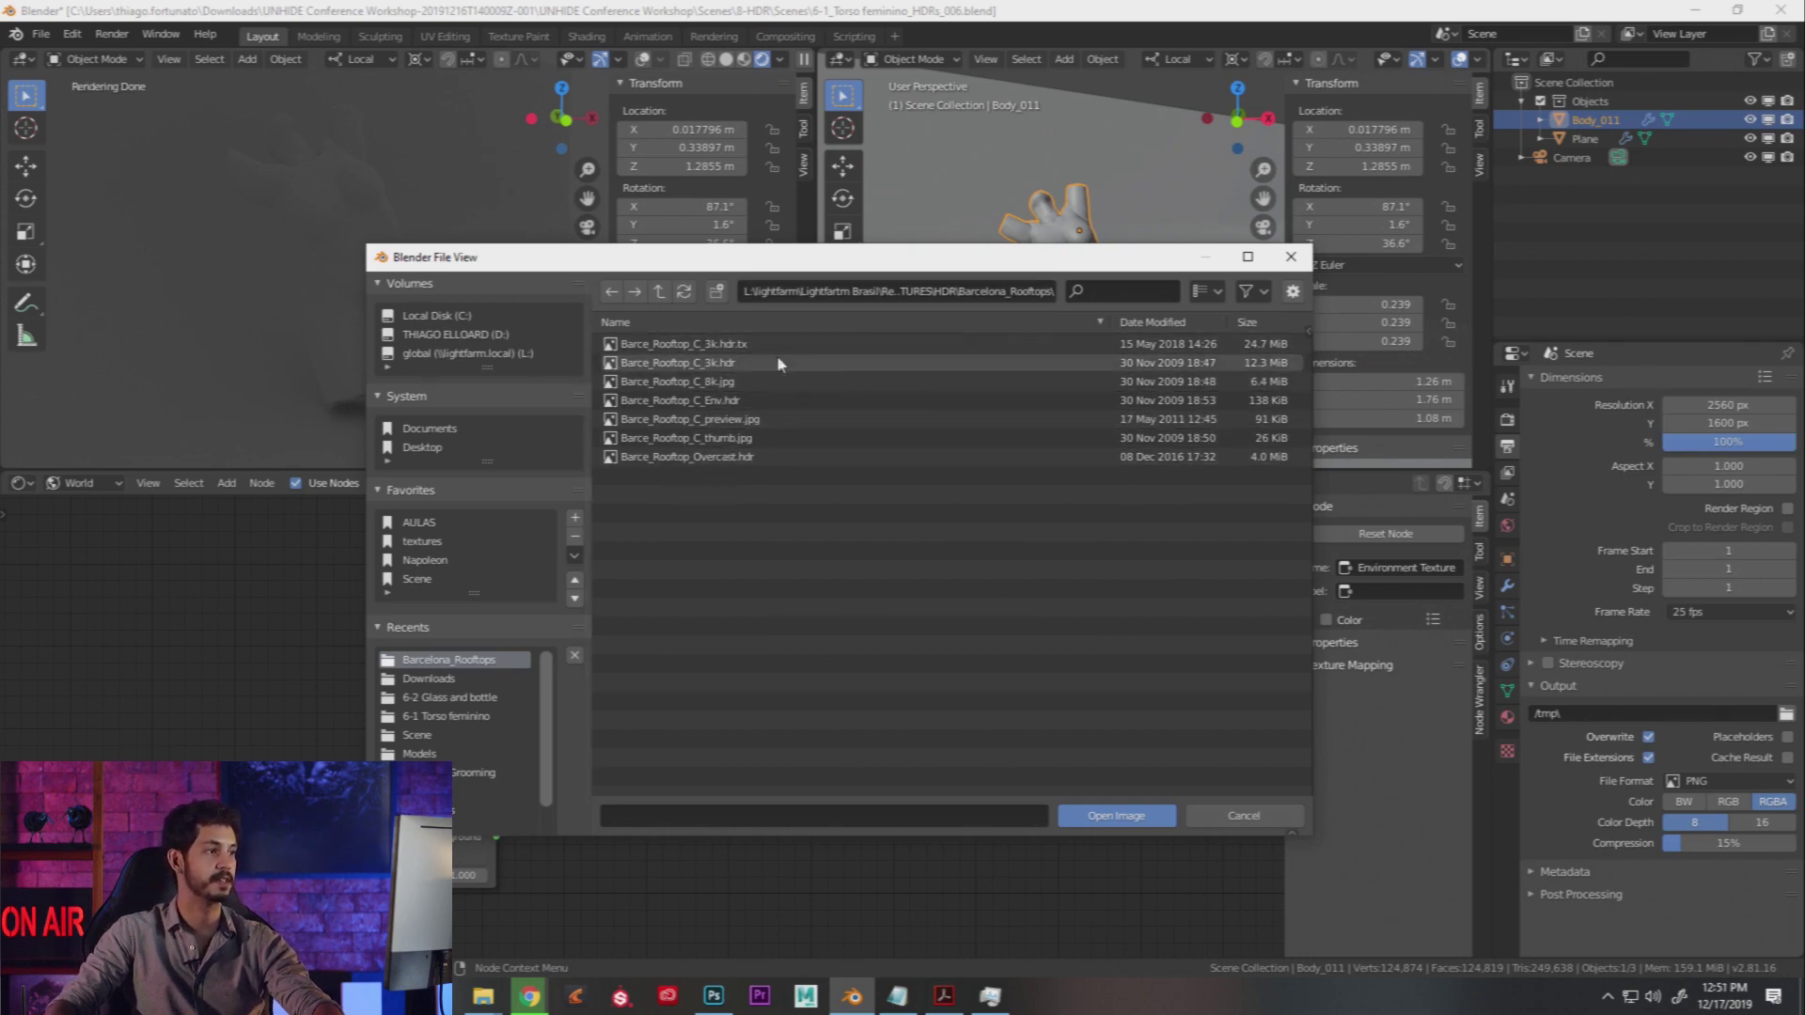
pyautogui.click(721, 366)
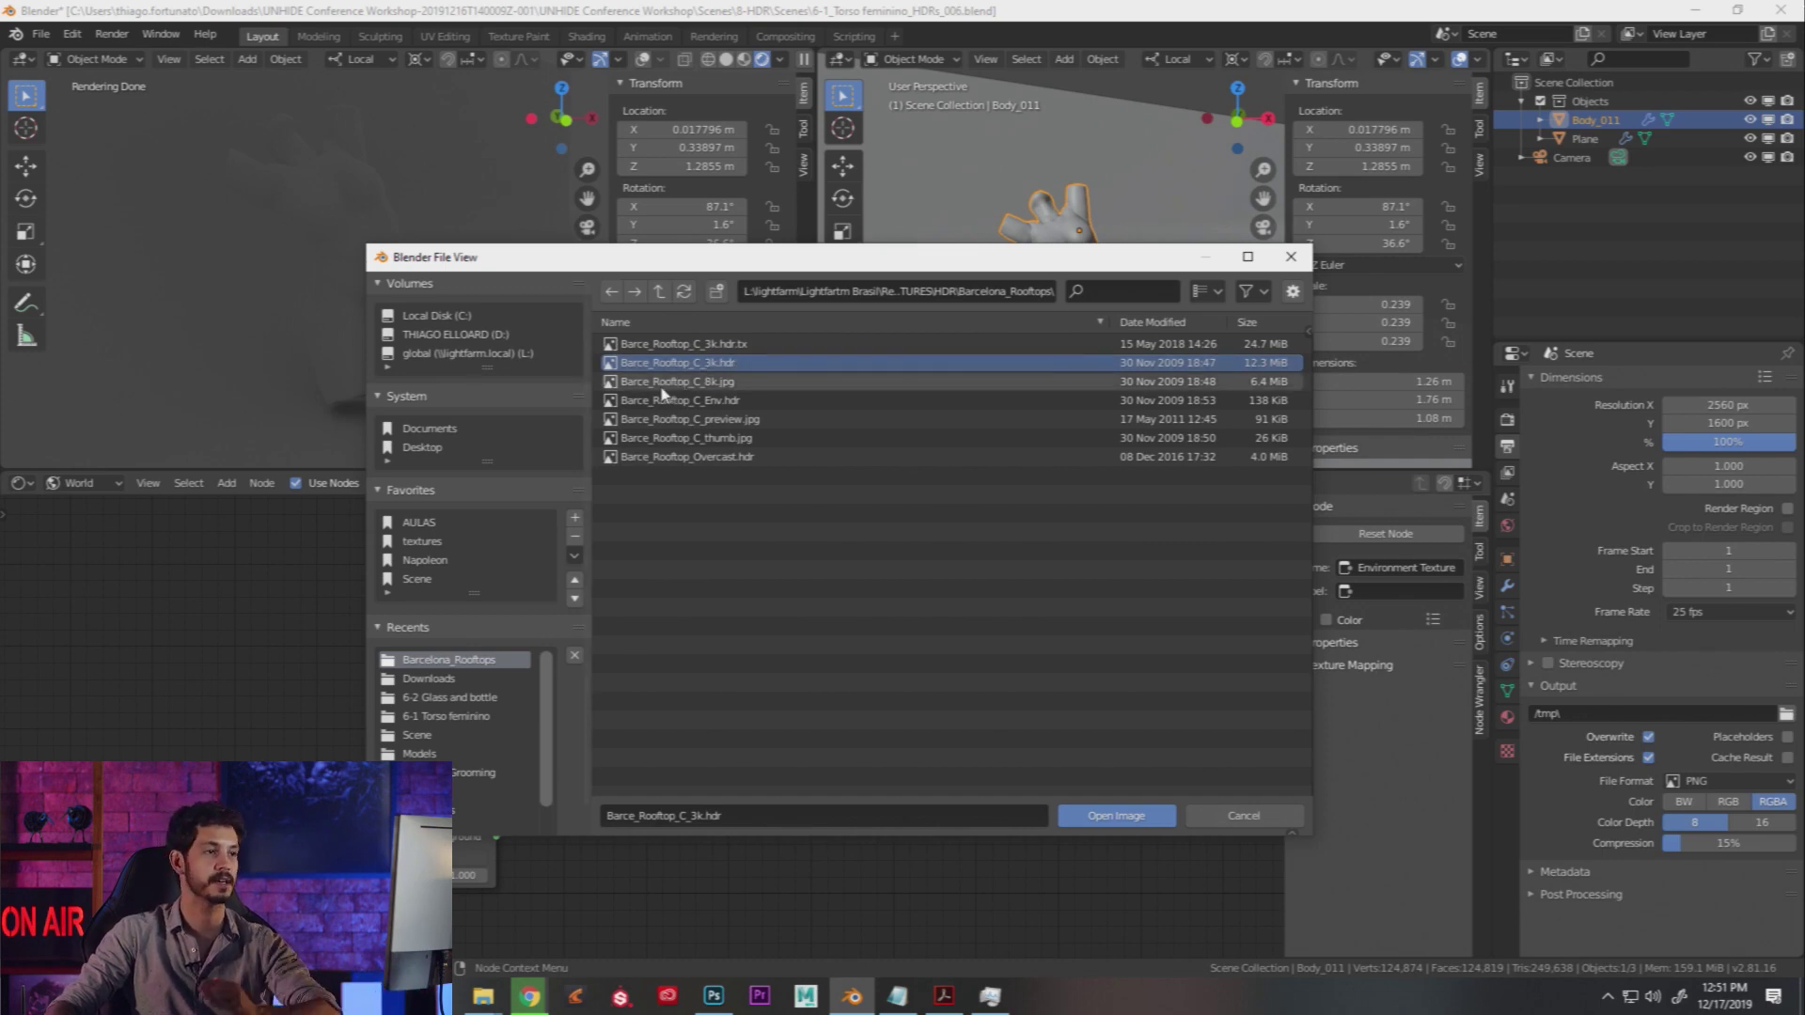
pyautogui.doubleClick(708, 373)
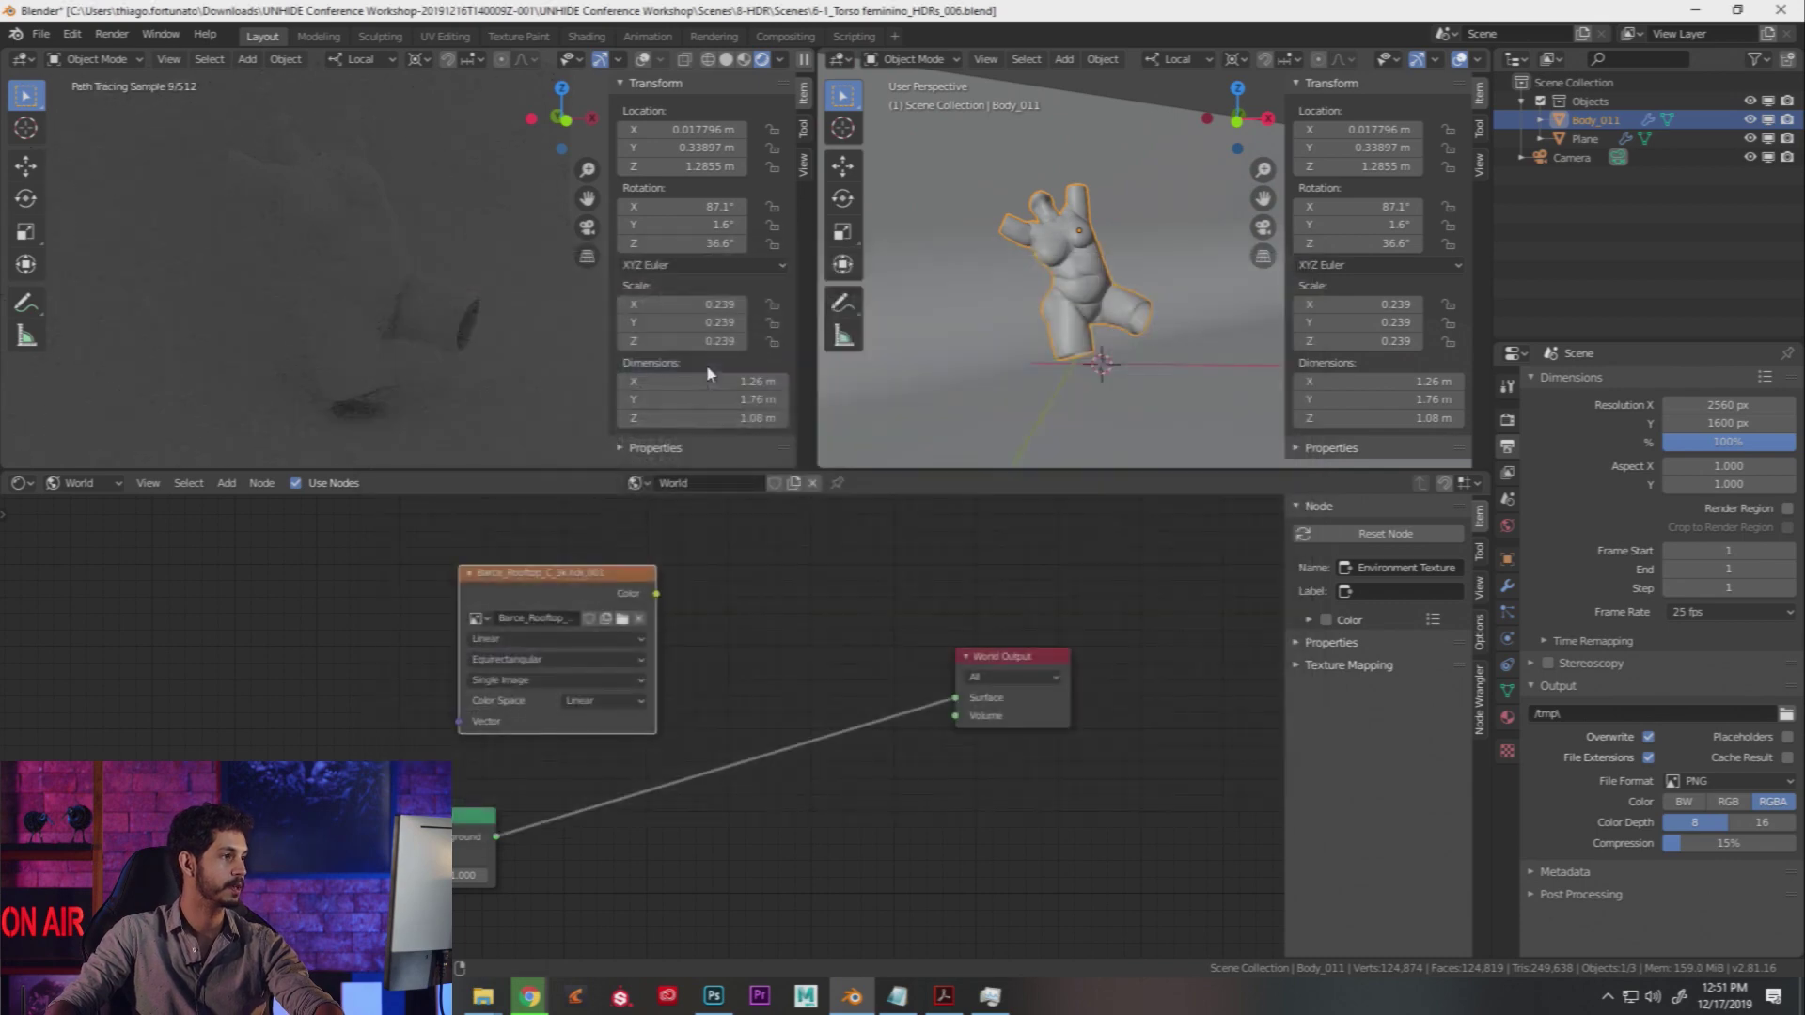
# Step: Link the environment texture's Color to the World Output's Surface, delete the Viewer node and move the remaining two nodes closer together
pyautogui.moveTo(645, 587); pyautogui.dragTo(589, 576)
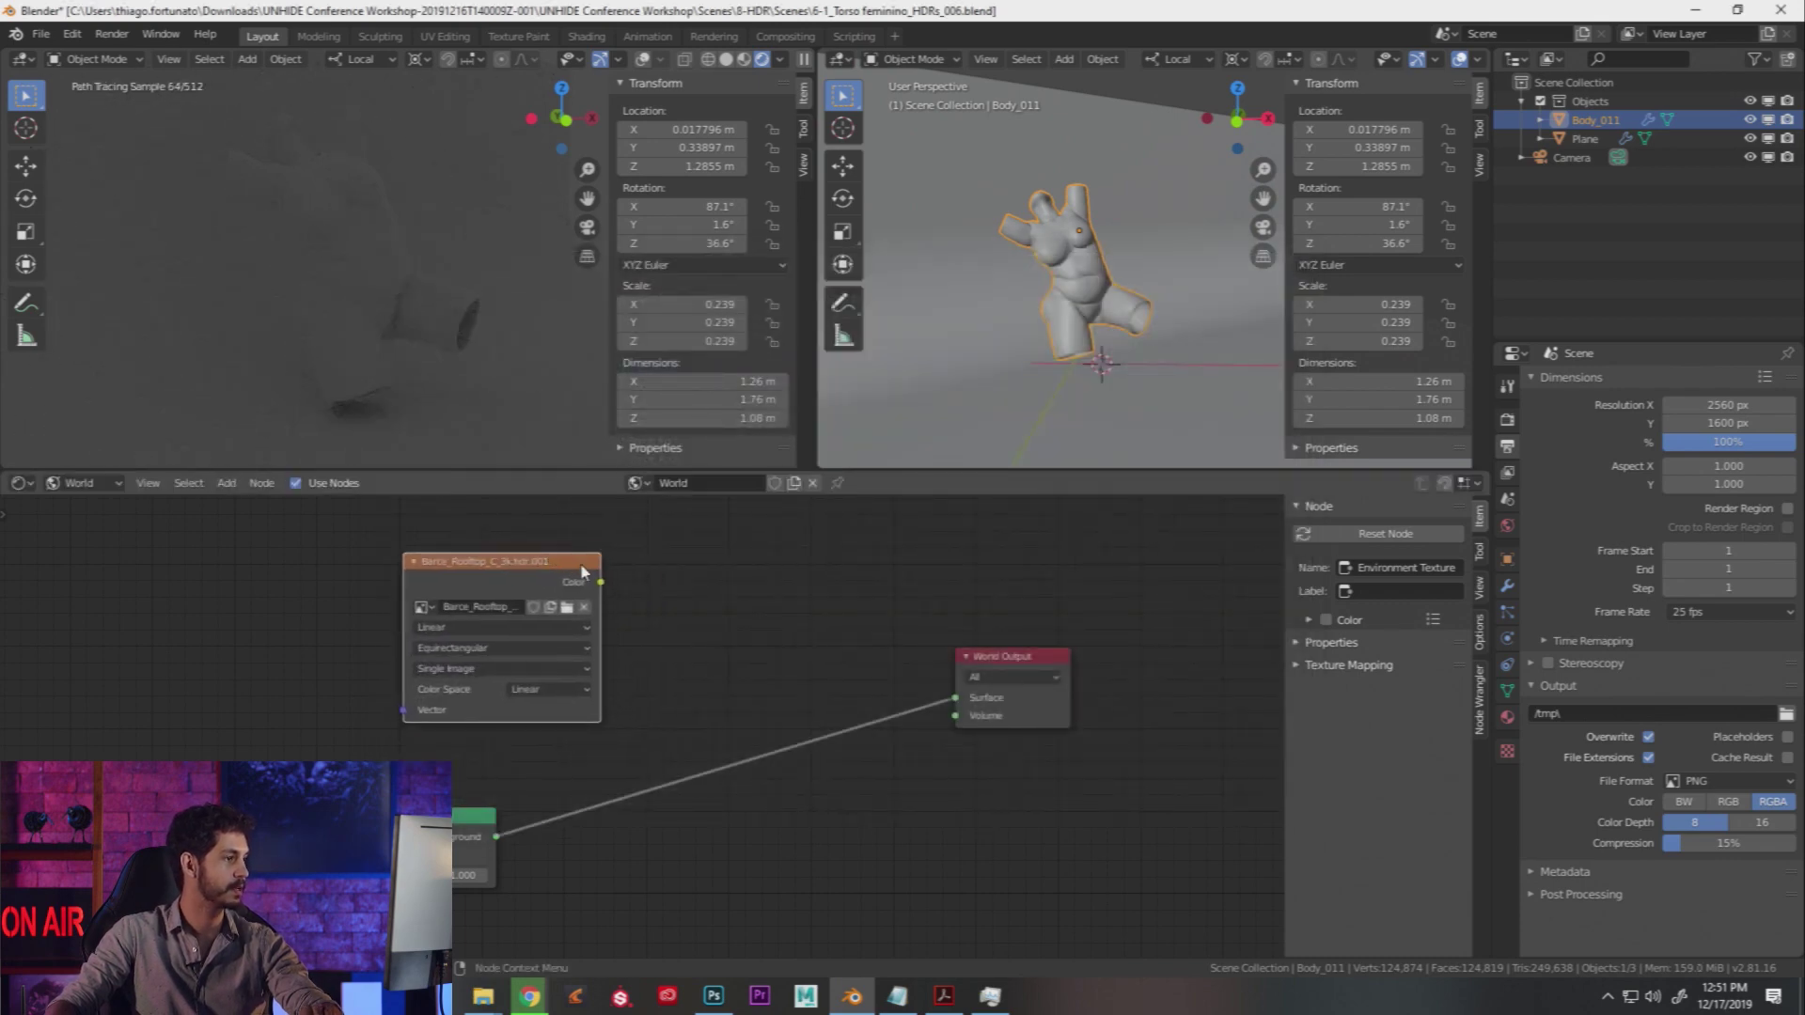
pyautogui.keyDown('ctrl'); pyautogui.keyDown('shift'); pyautogui.click(589, 576); pyautogui.keyUp('shift'); pyautogui.keyUp('ctrl')
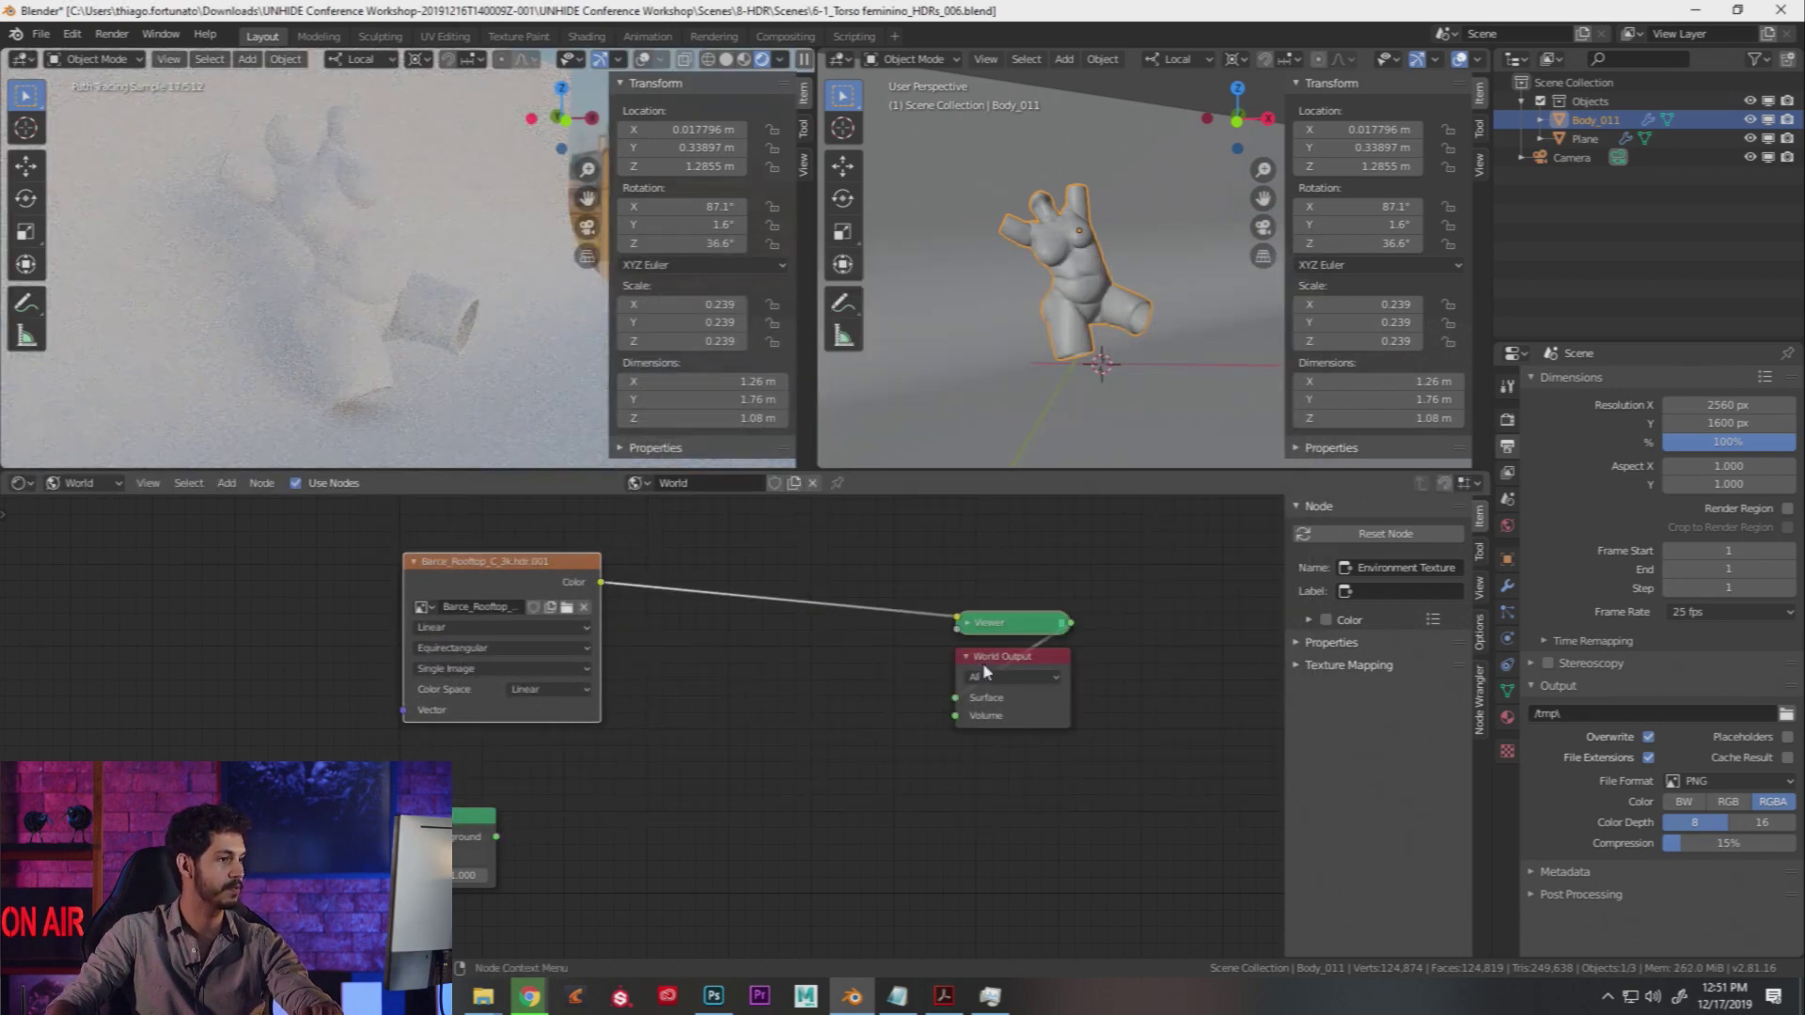
pyautogui.moveTo(601, 582); pyautogui.dragTo(955, 697)
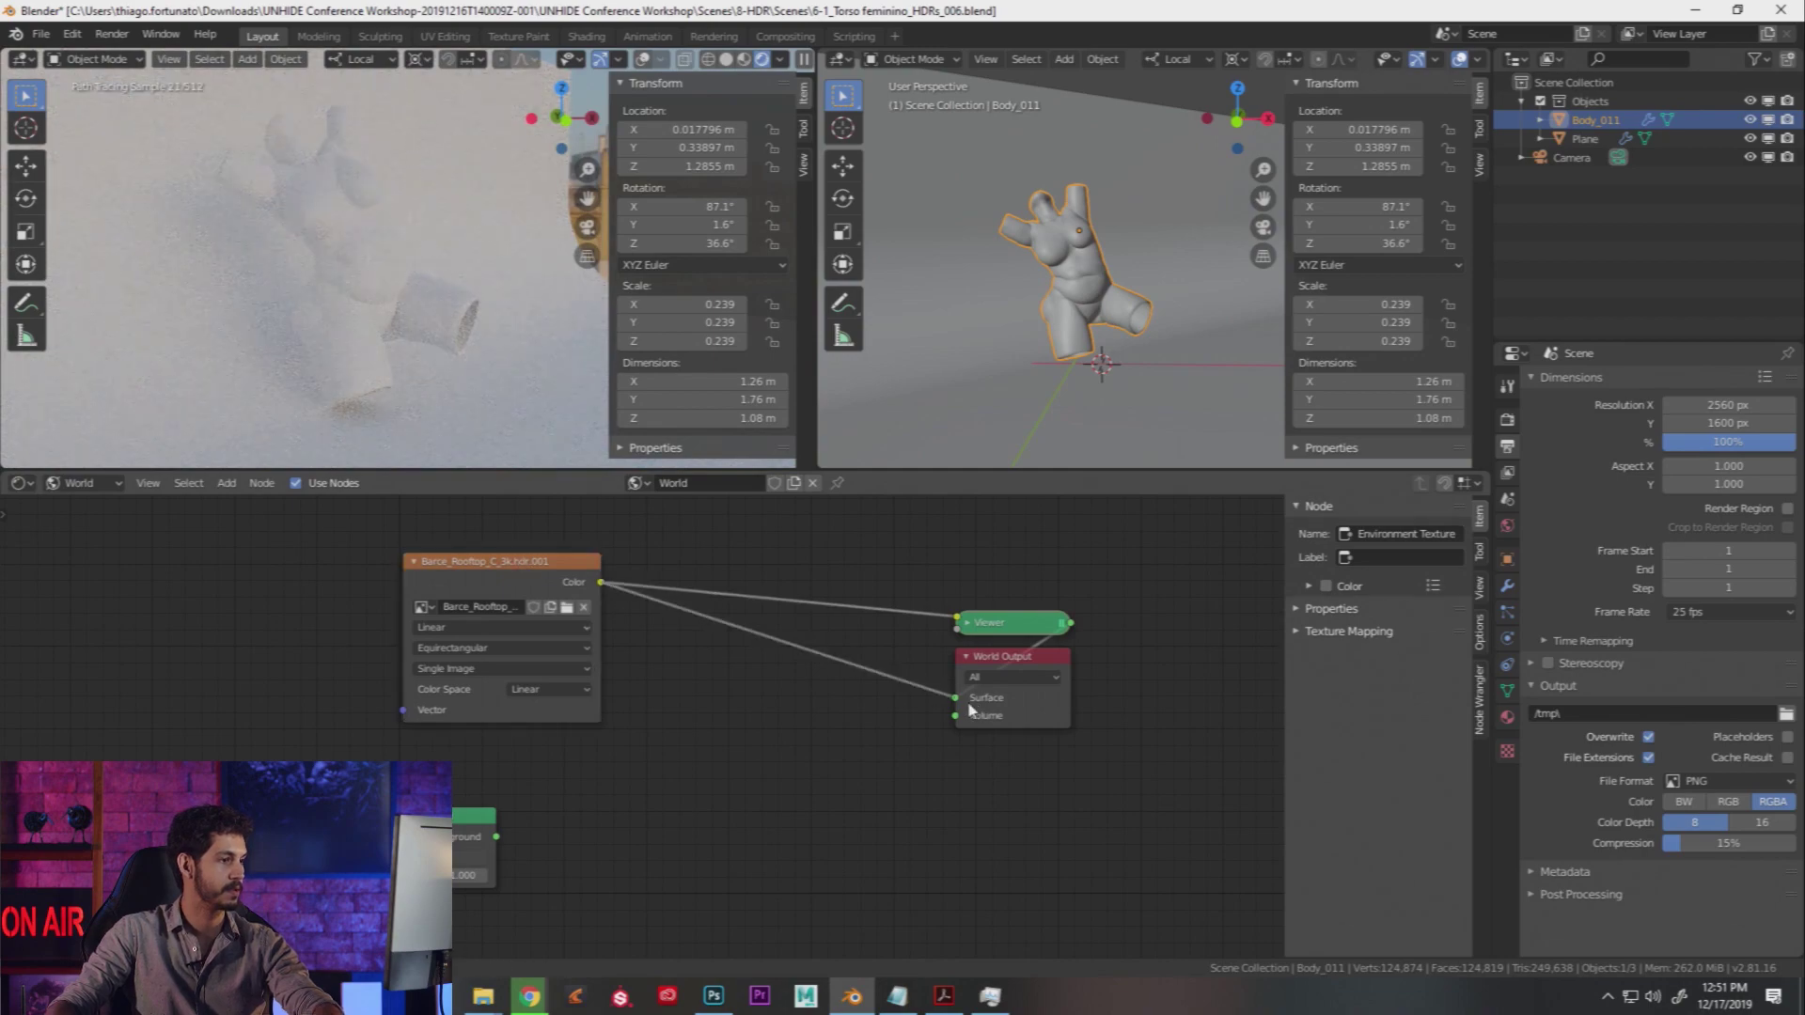
pyautogui.click(1034, 622)
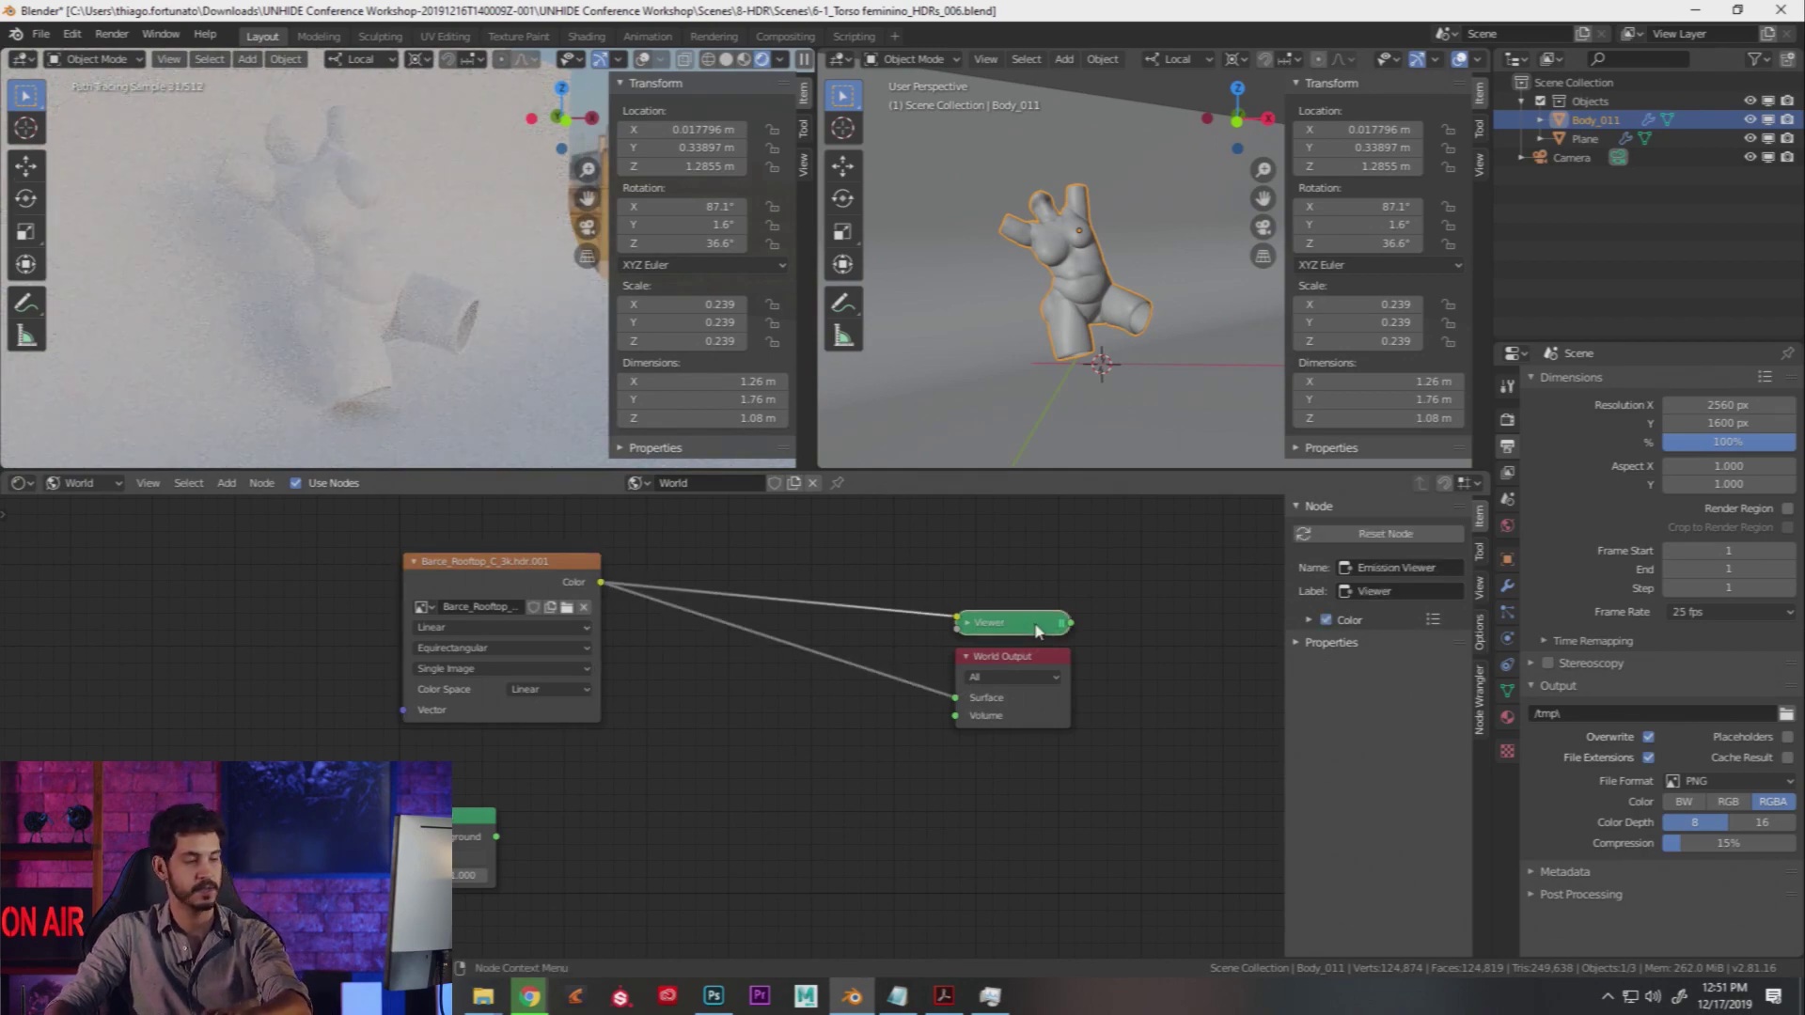
pyautogui.press('x')
pyautogui.moveTo(1016, 657); pyautogui.dragTo(1029, 621)
pyautogui.moveTo(569, 578); pyautogui.dragTo(695, 645)
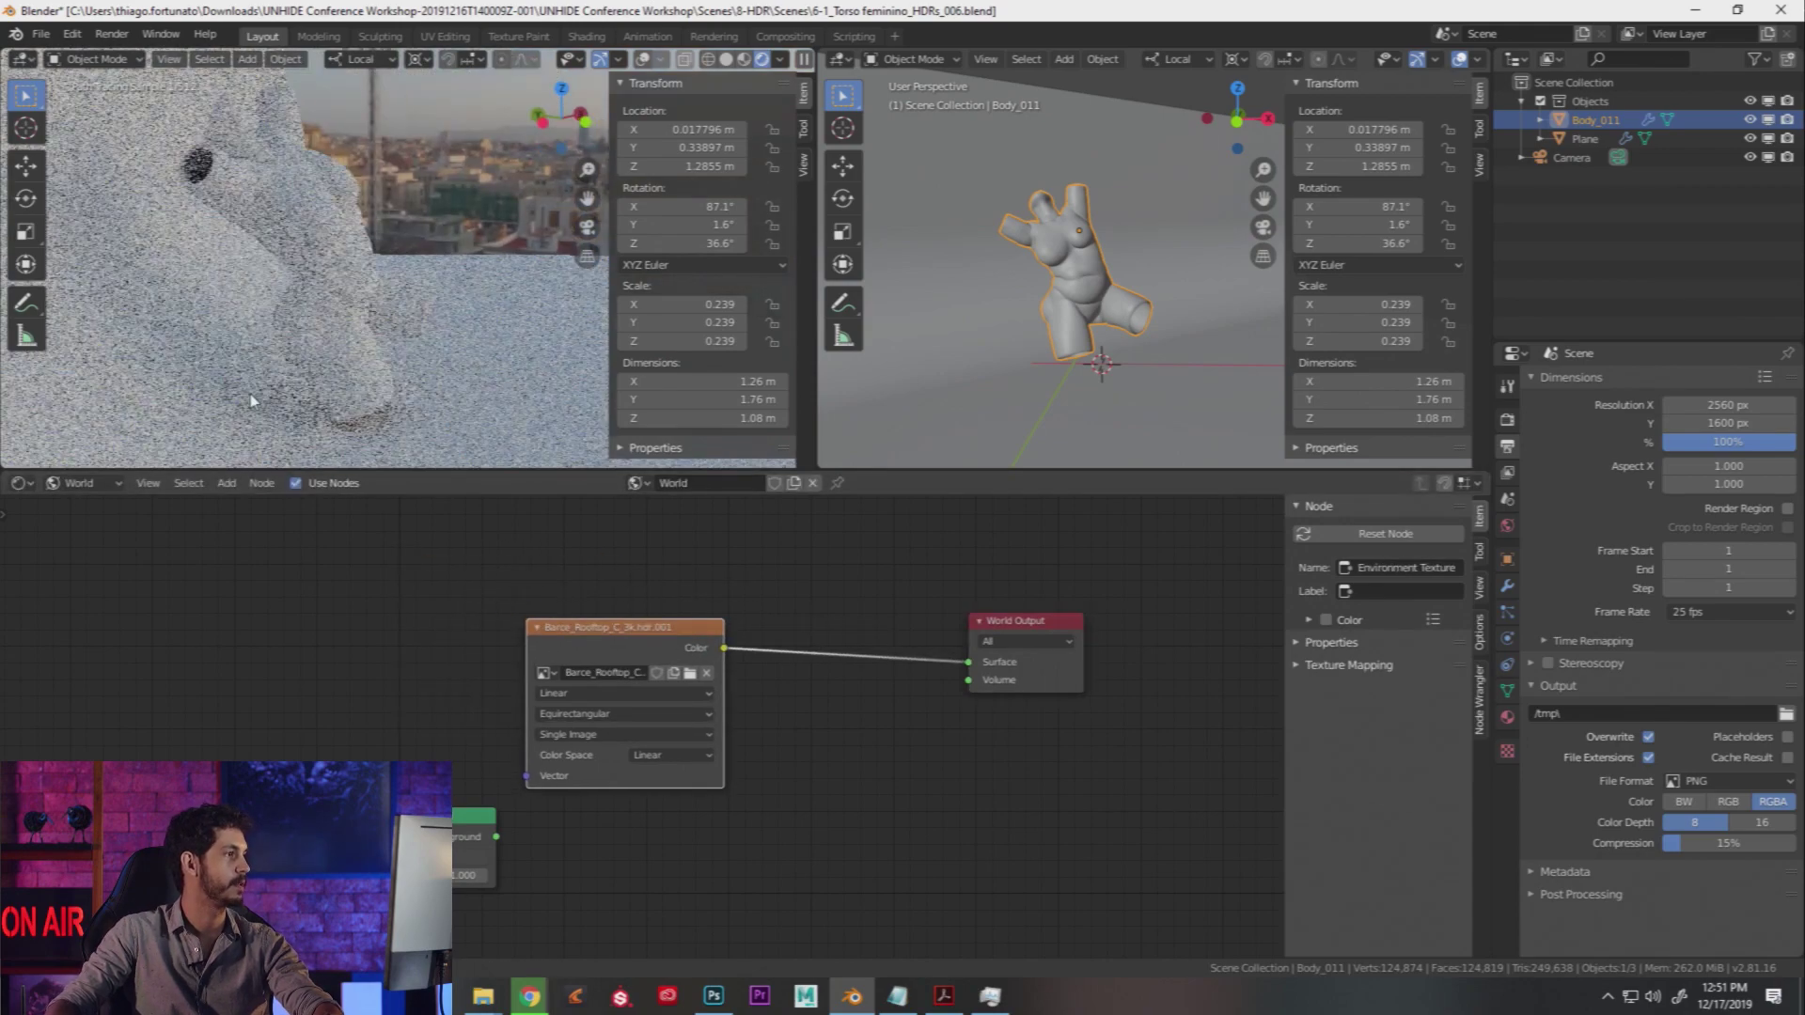
# Step: Add linked Texture Coordinate and Mapping nodes in front of the environment texture
pyautogui.moveTo(381, 299)
pyautogui.mouseDown(button='middle')
pyautogui.moveTo(499, 310)
pyautogui.moveTo(489, 267)
pyautogui.moveTo(366, 299)
pyautogui.moveTo(330, 344)
pyautogui.moveTo(437, 336)
pyautogui.moveTo(551, 376)
pyautogui.moveTo(320, 364)
pyautogui.moveTo(485, 325)
pyautogui.moveTo(358, 354)
pyautogui.moveTo(370, 385)
pyautogui.moveTo(386, 362)
pyautogui.moveTo(340, 313)
pyautogui.moveTo(387, 307)
pyautogui.moveTo(458, 330)
pyautogui.moveTo(460, 360)
pyautogui.mouseUp(button='middle')
pyautogui.click(636, 626)
pyautogui.moveTo(636, 620); pyautogui.dragTo(664, 630)
pyautogui.hotkey('ctrl', 't')
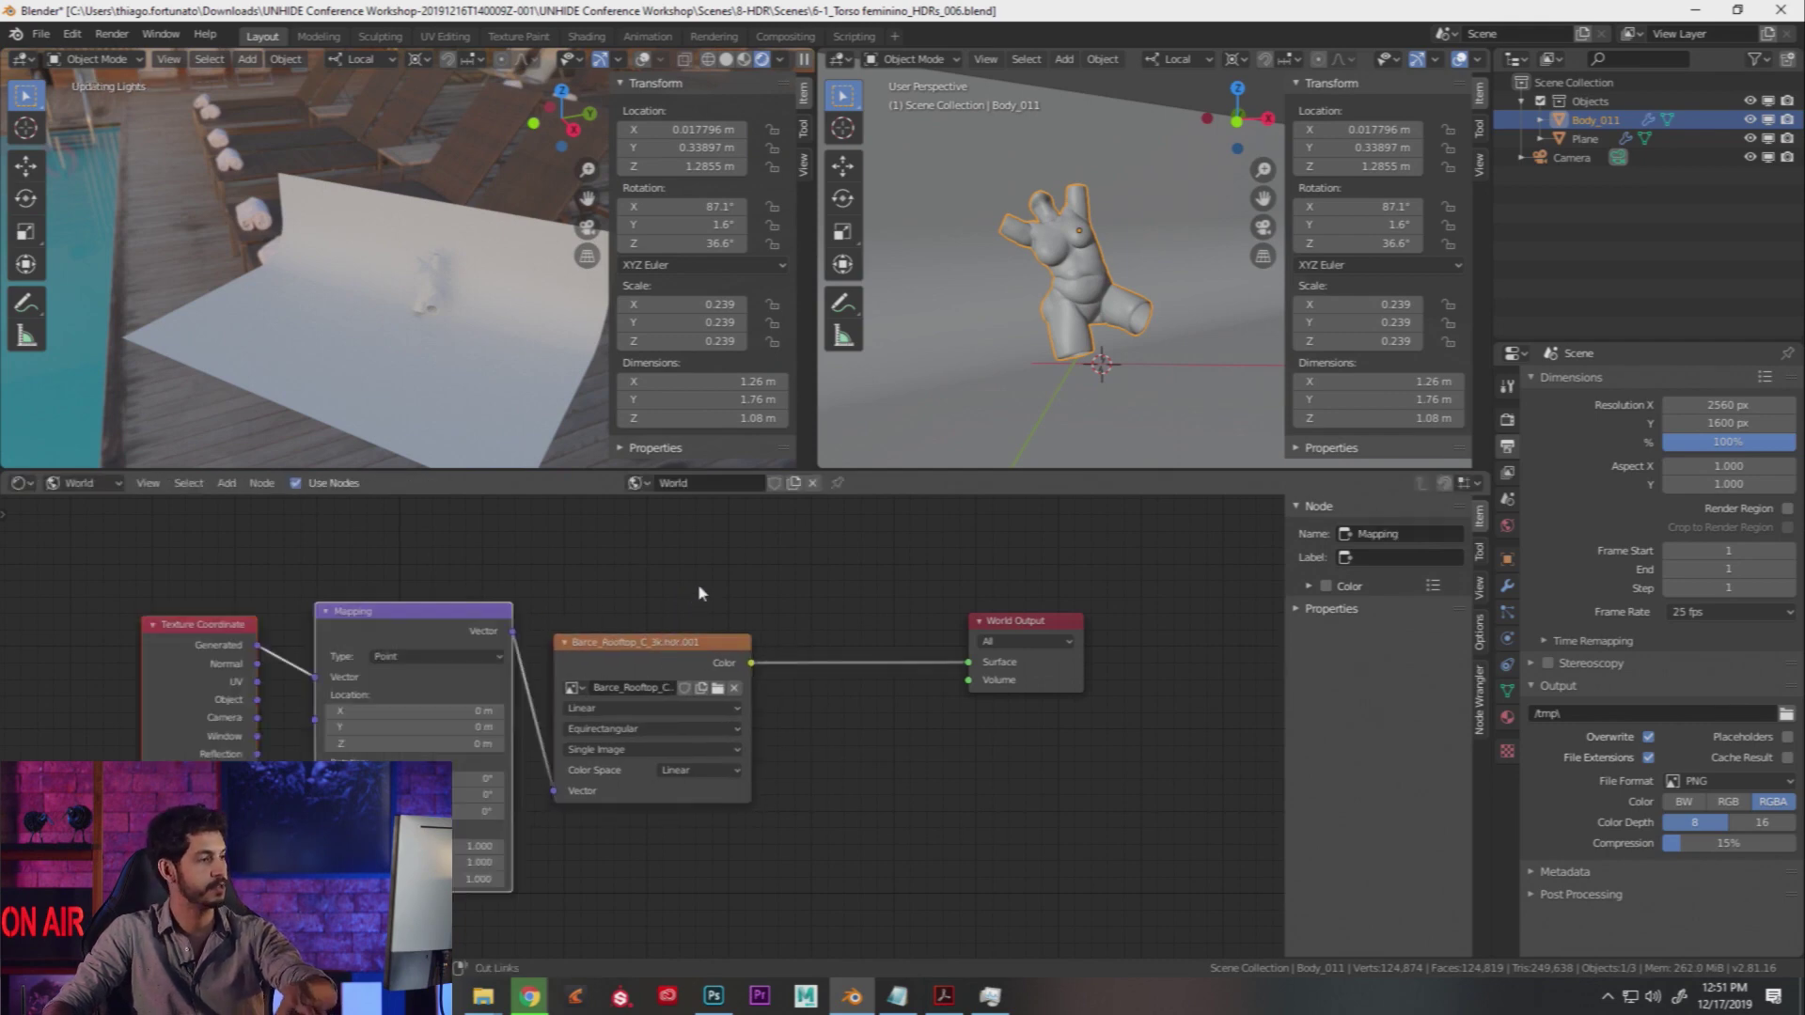
pyautogui.moveTo(612, 630); pyautogui.dragTo(804, 568, button='middle')
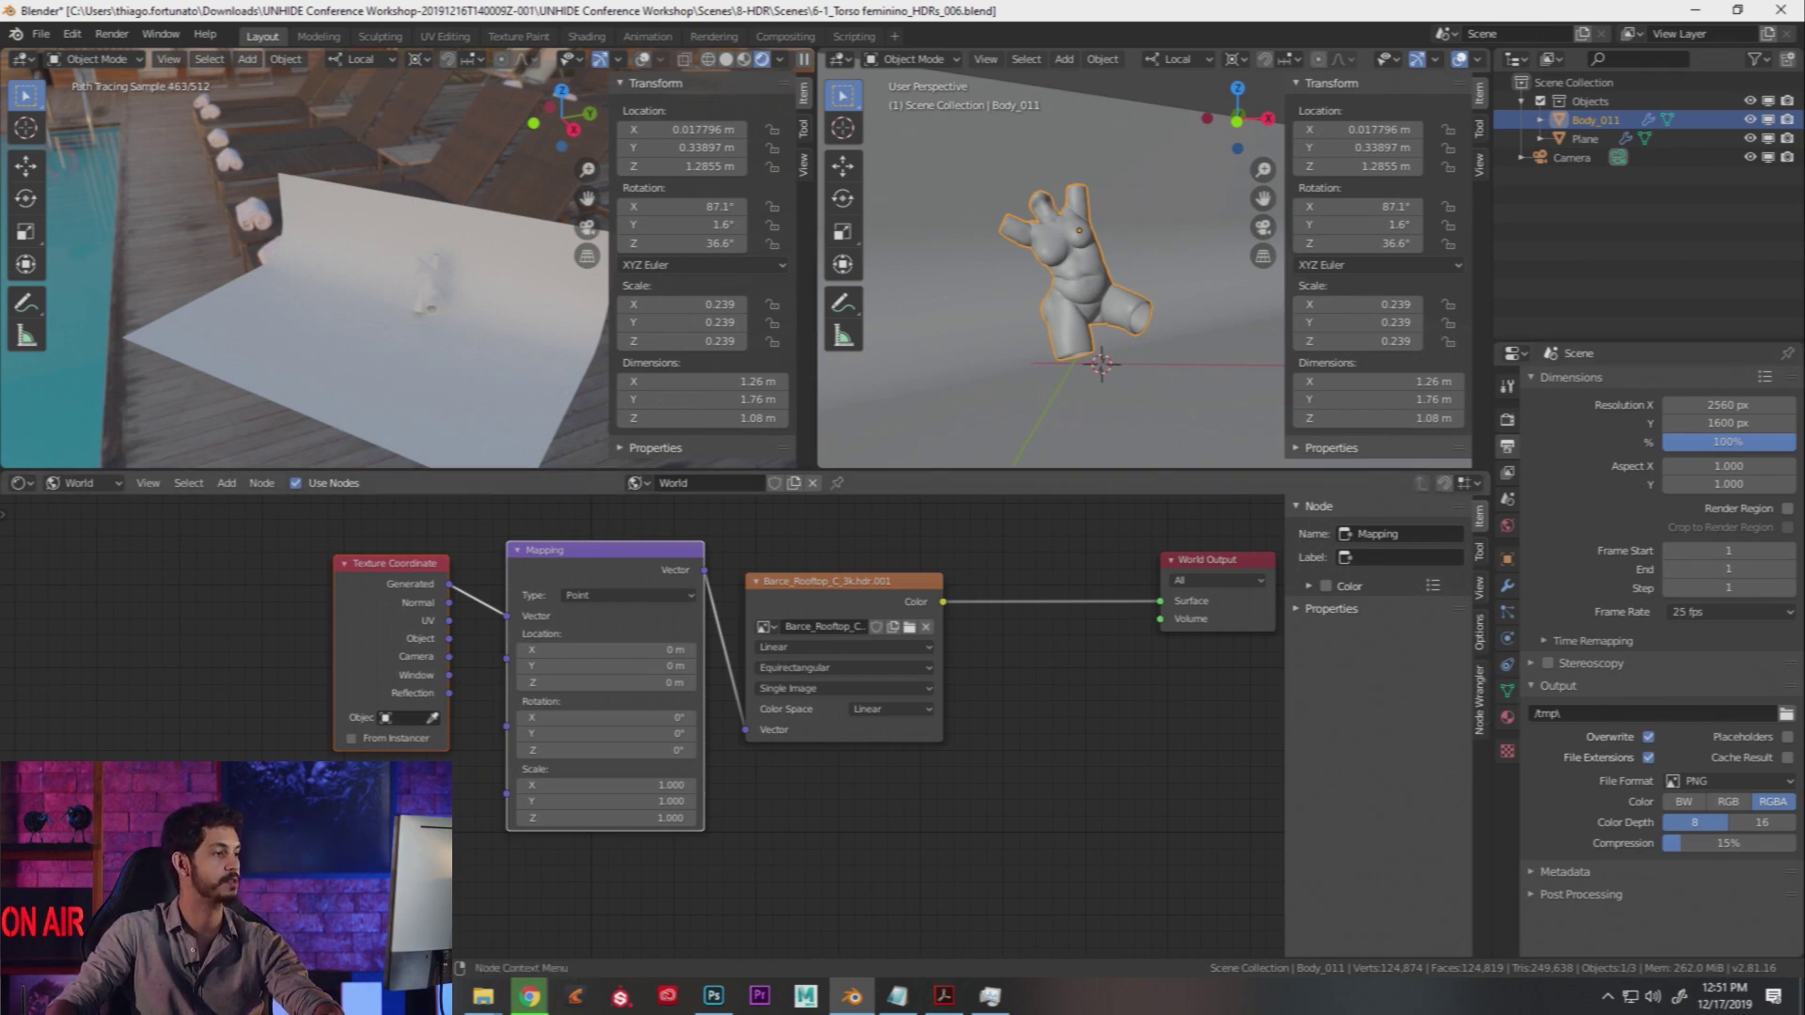
# Step: Place a Background node below the World Output node
pyautogui.hotkey('shift', 'a')
pyautogui.click(1186, 810)
pyautogui.moveTo(780, 851); pyautogui.dragTo(718, 876, button='middle')
# Step: Rotate the HDRI environment to 47° around Z in the Mapping node and return the rendered viewport to the camera view
pyautogui.scroll(1, 701, 818)
pyautogui.moveTo(585, 779); pyautogui.dragTo(677, 778)
pyautogui.moveTo(484, 365); pyautogui.dragTo(398, 301, button='middle')
pyautogui.moveTo(440, 307); pyautogui.dragTo(278, 201, button='middle')
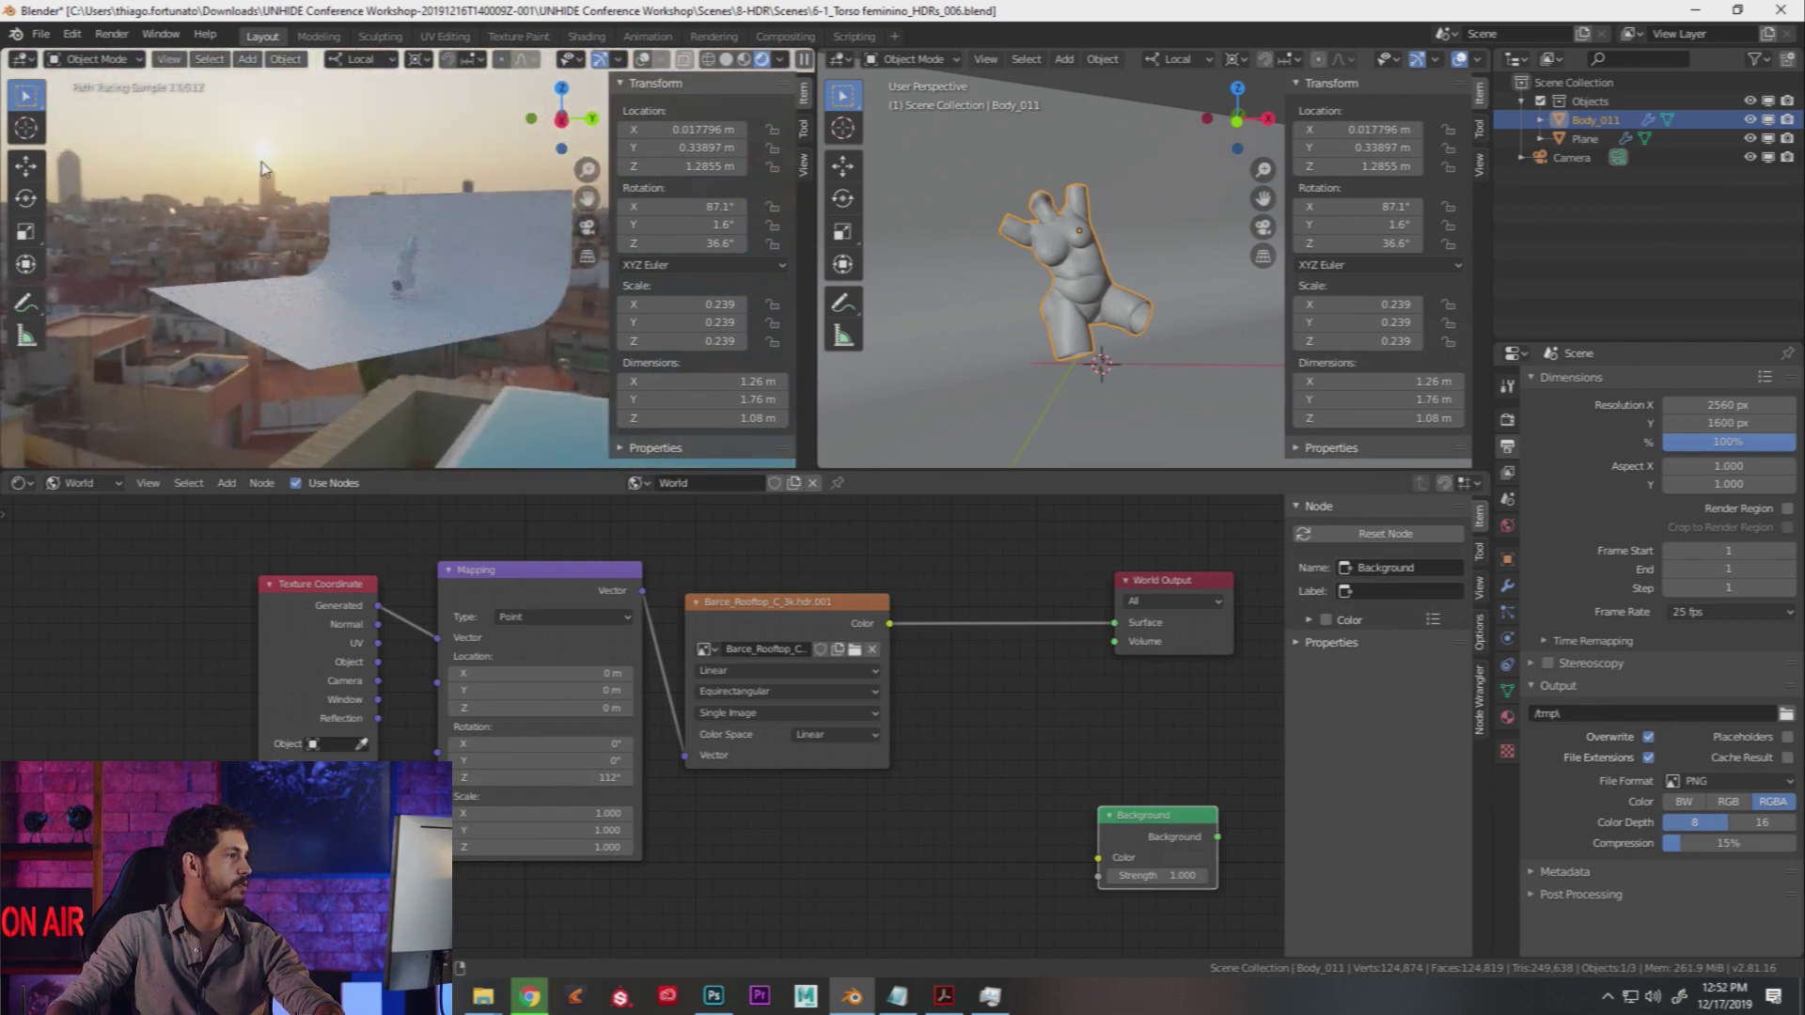
pyautogui.moveTo(564, 777); pyautogui.dragTo(376, 777)
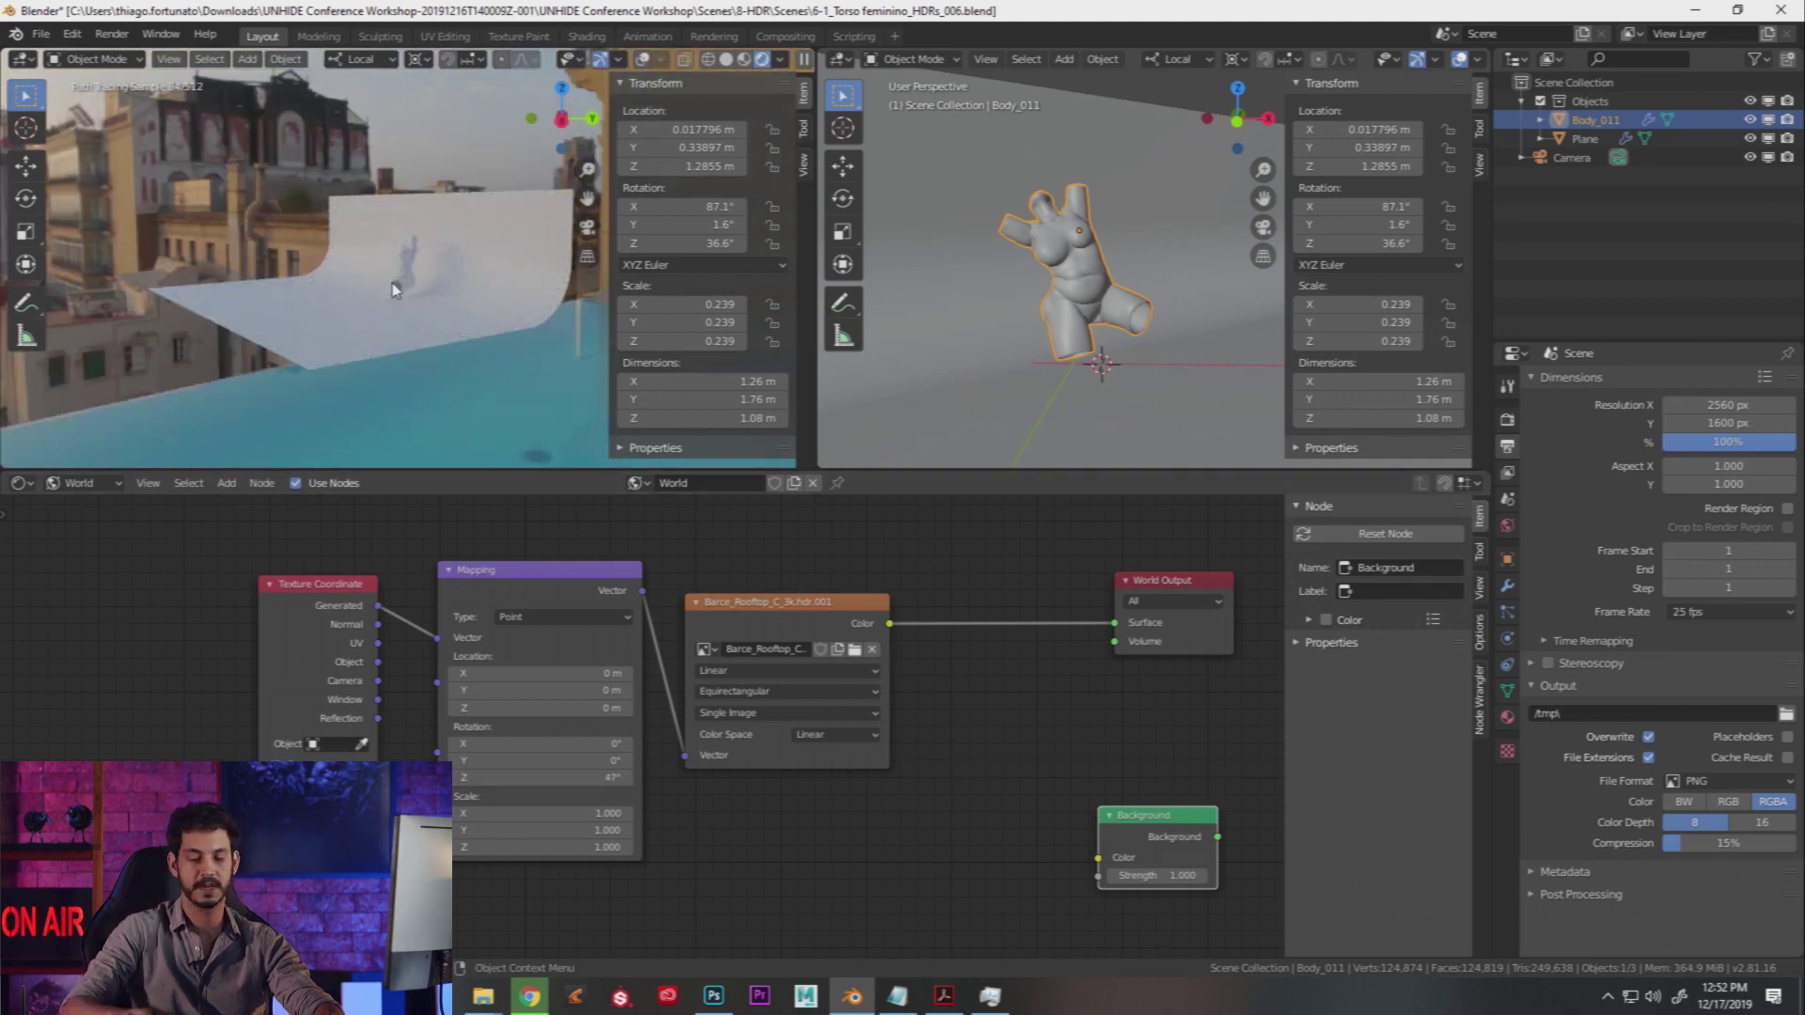
pyautogui.press('KP_Decimal')
pyautogui.press('KP_0')
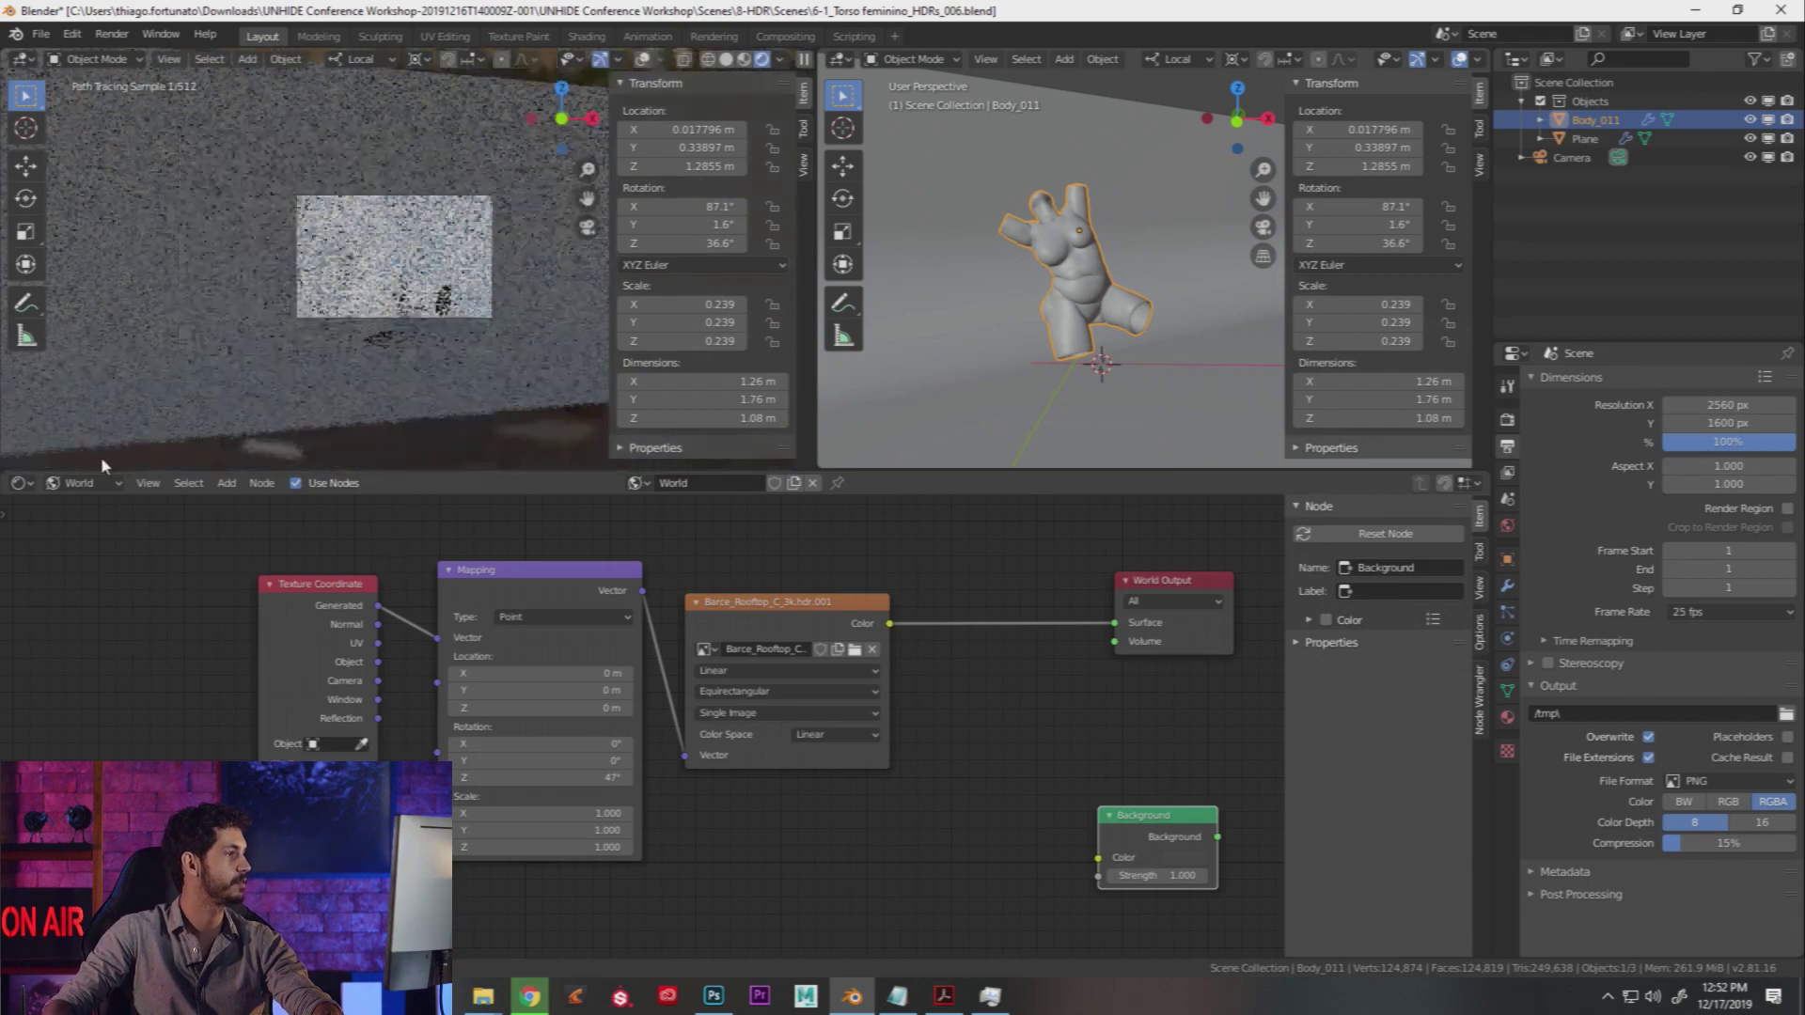
# Step: Switch to the torso's material nodes and set the Principled BSDF's Roughness to 0 and Specular to 1.000
pyautogui.moveTo(373, 368); pyautogui.dragTo(478, 303, button='middle')
pyautogui.press('KP_0')
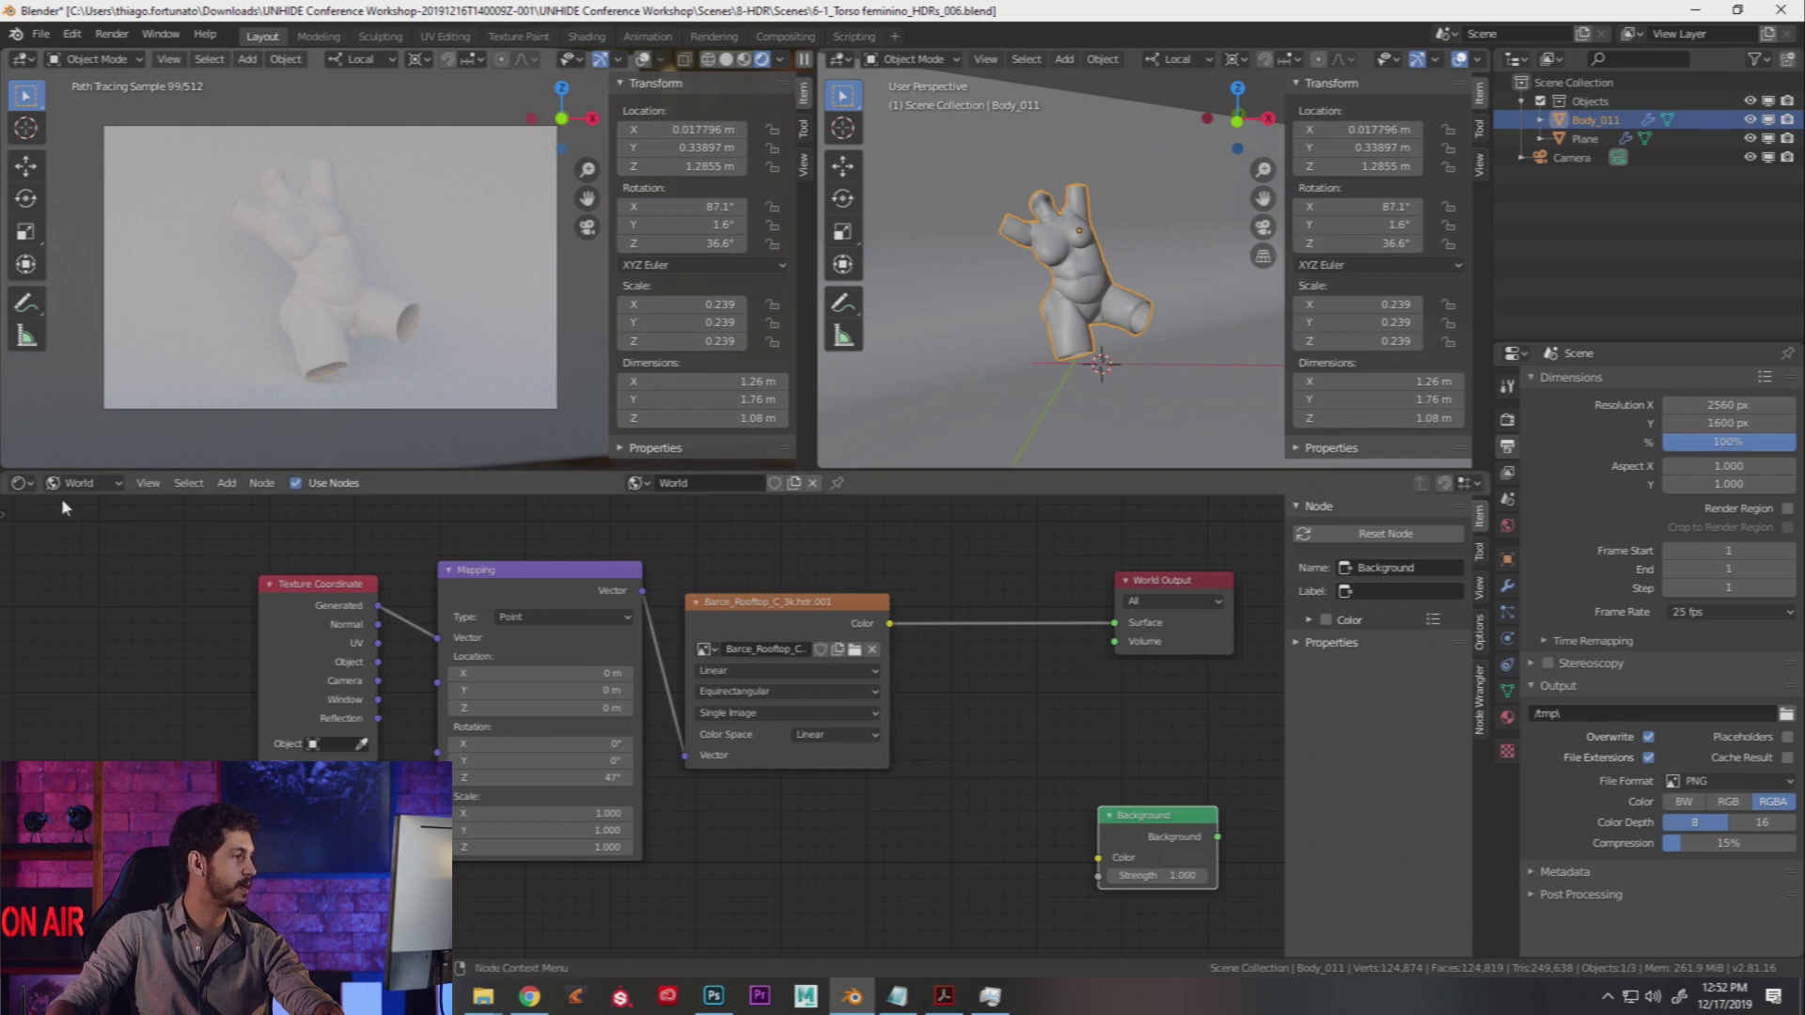
pyautogui.click(92, 488)
pyautogui.click(92, 506)
pyautogui.moveTo(970, 655); pyautogui.dragTo(904, 844, button='middle')
pyautogui.moveTo(606, 674); pyautogui.dragTo(503, 674)
pyautogui.moveTo(606, 635); pyautogui.dragTo(687, 635)
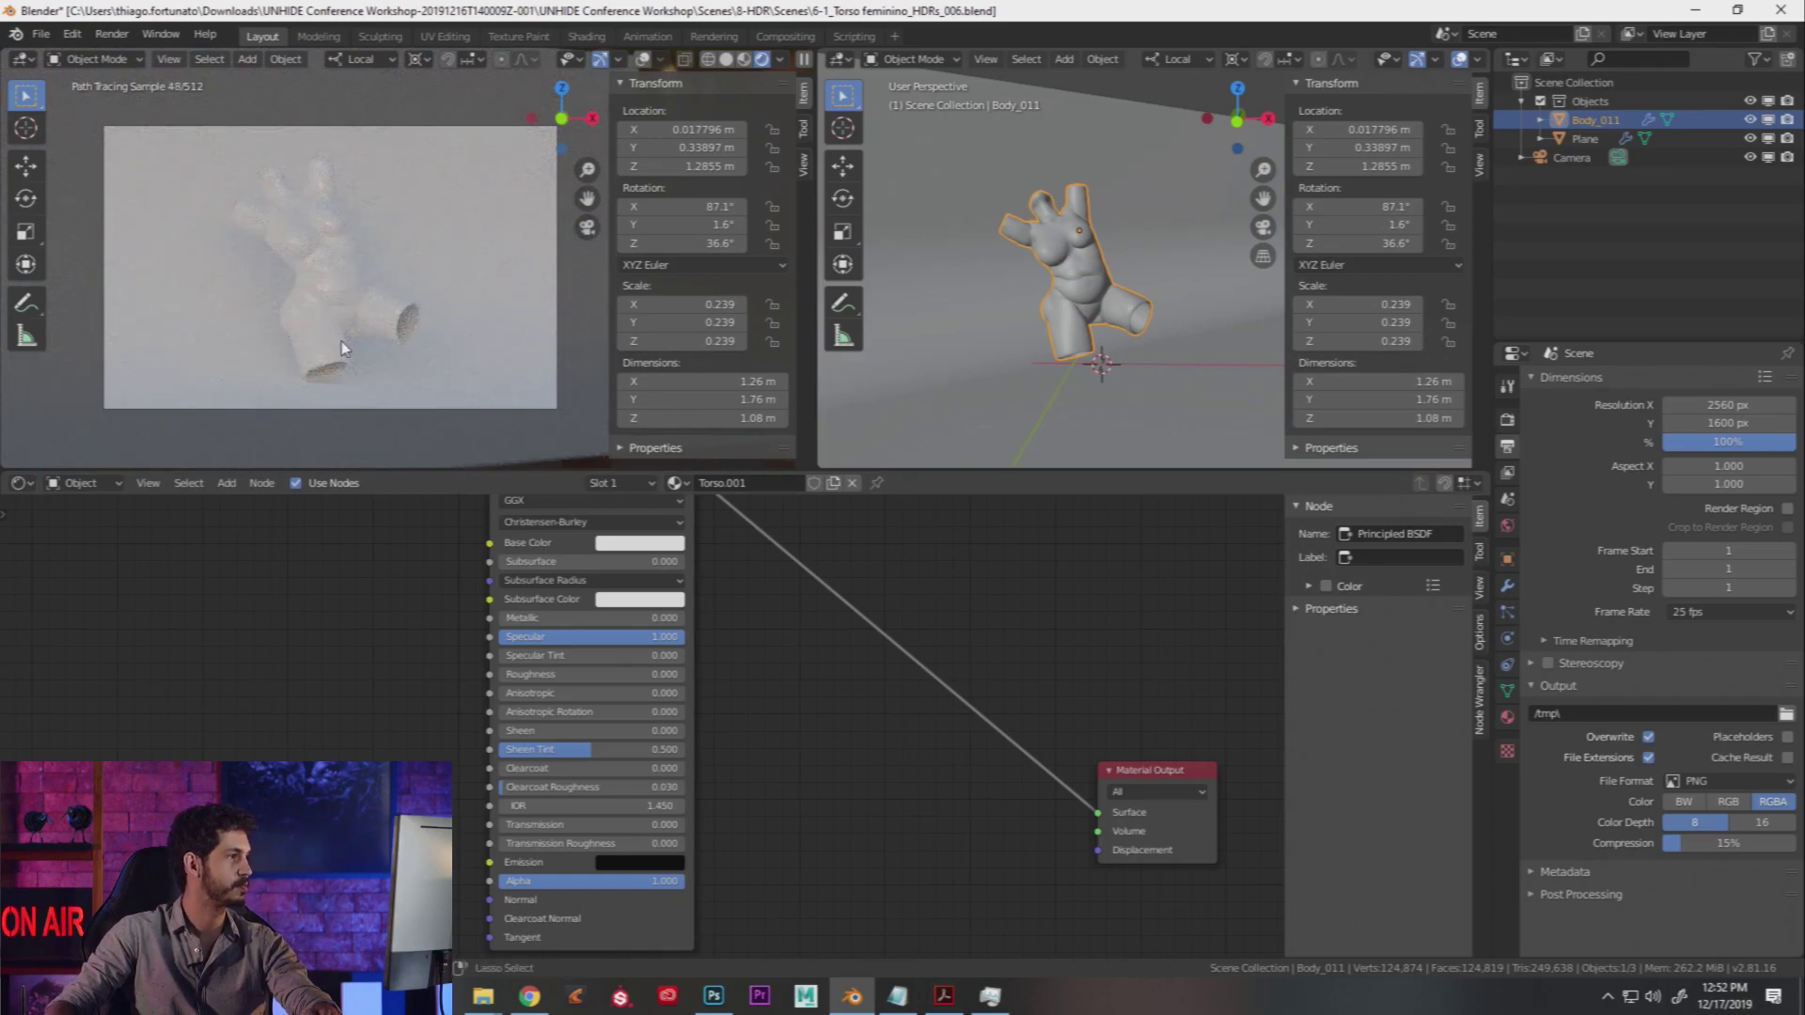
# Step: Inspect the rendered torso enlarged and set its subdivision level to 1
pyautogui.hotkey('ctrl', 'alt', 'space')
pyautogui.scroll(1, 714, 527)
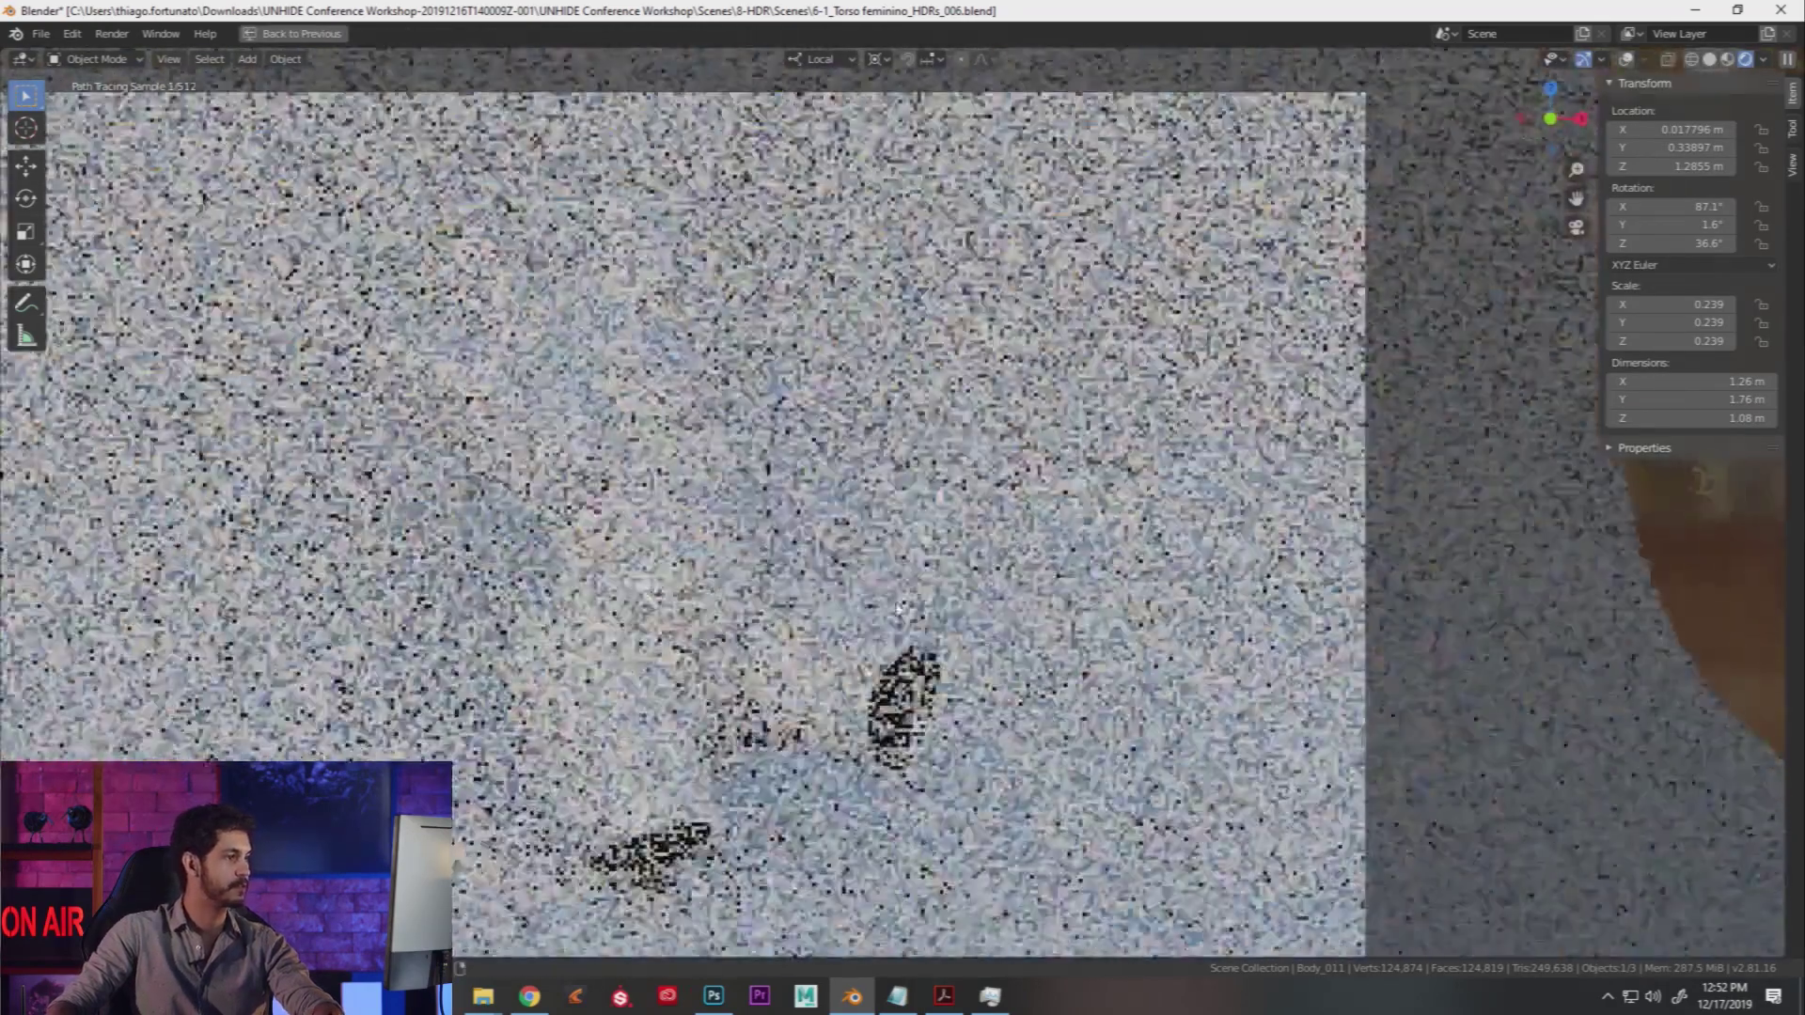
pyautogui.scroll(2, 786, 566)
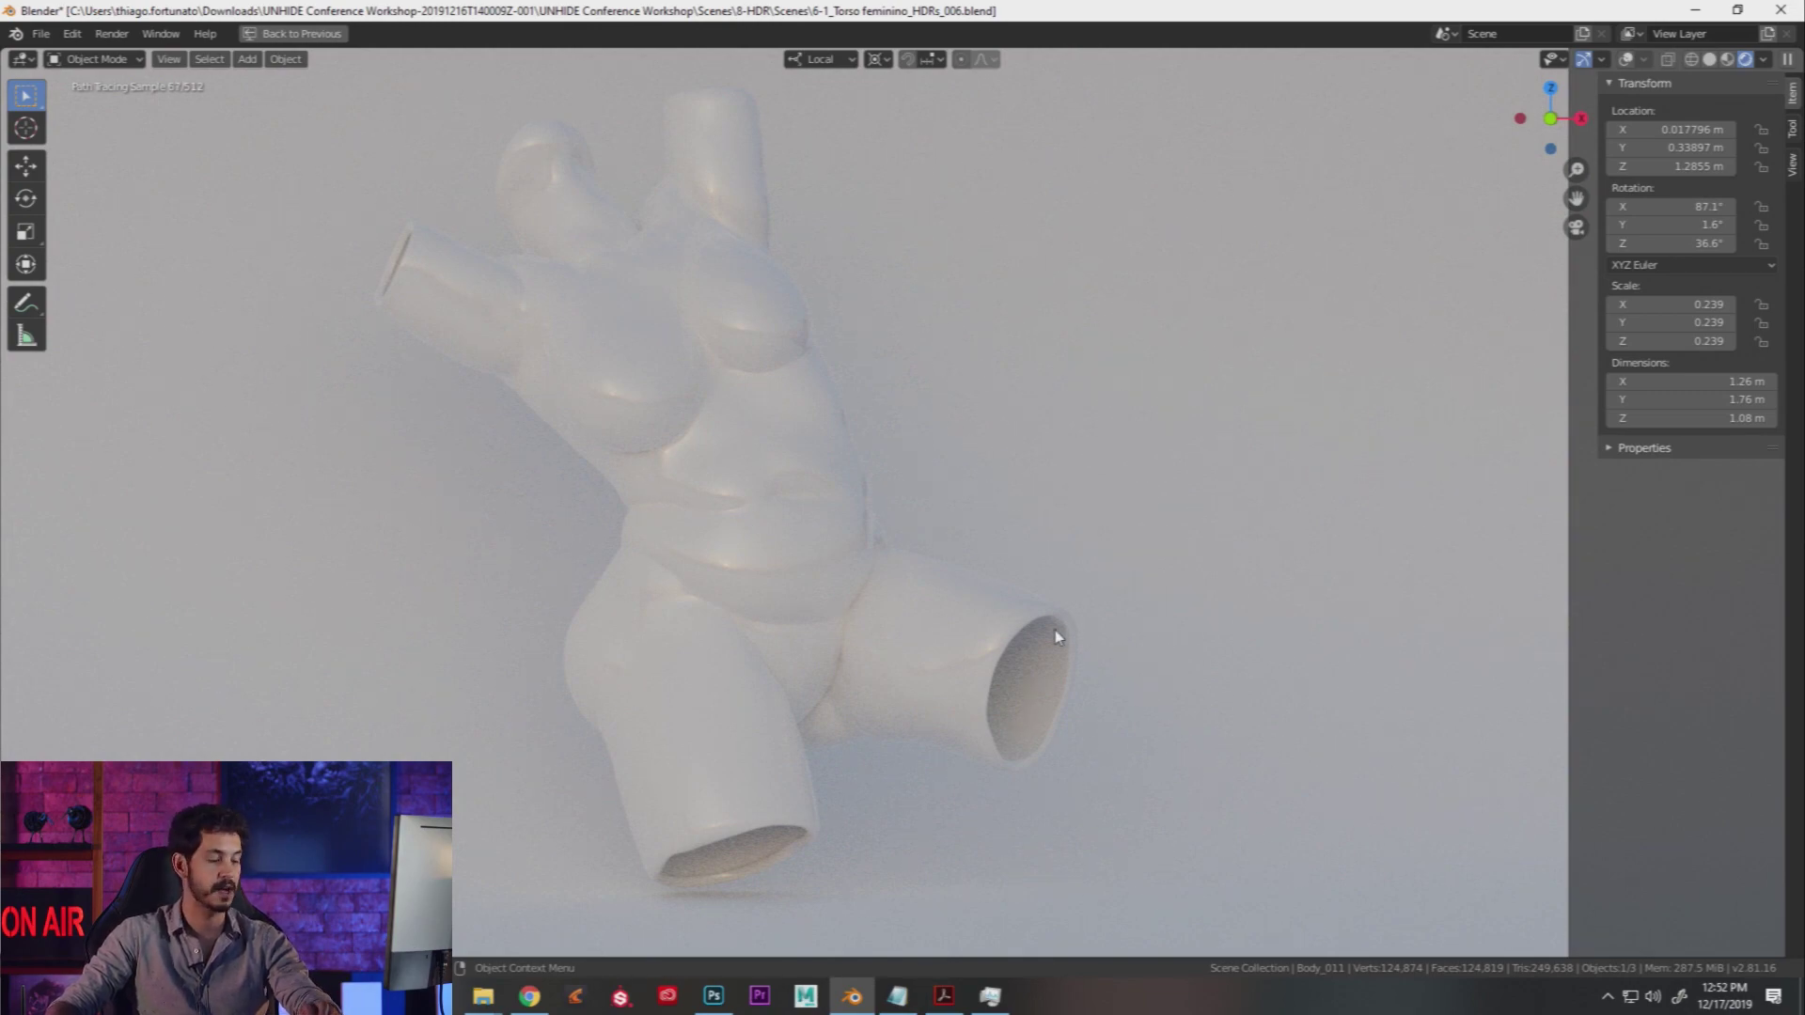
pyautogui.hotkey('ctrl', 'space')
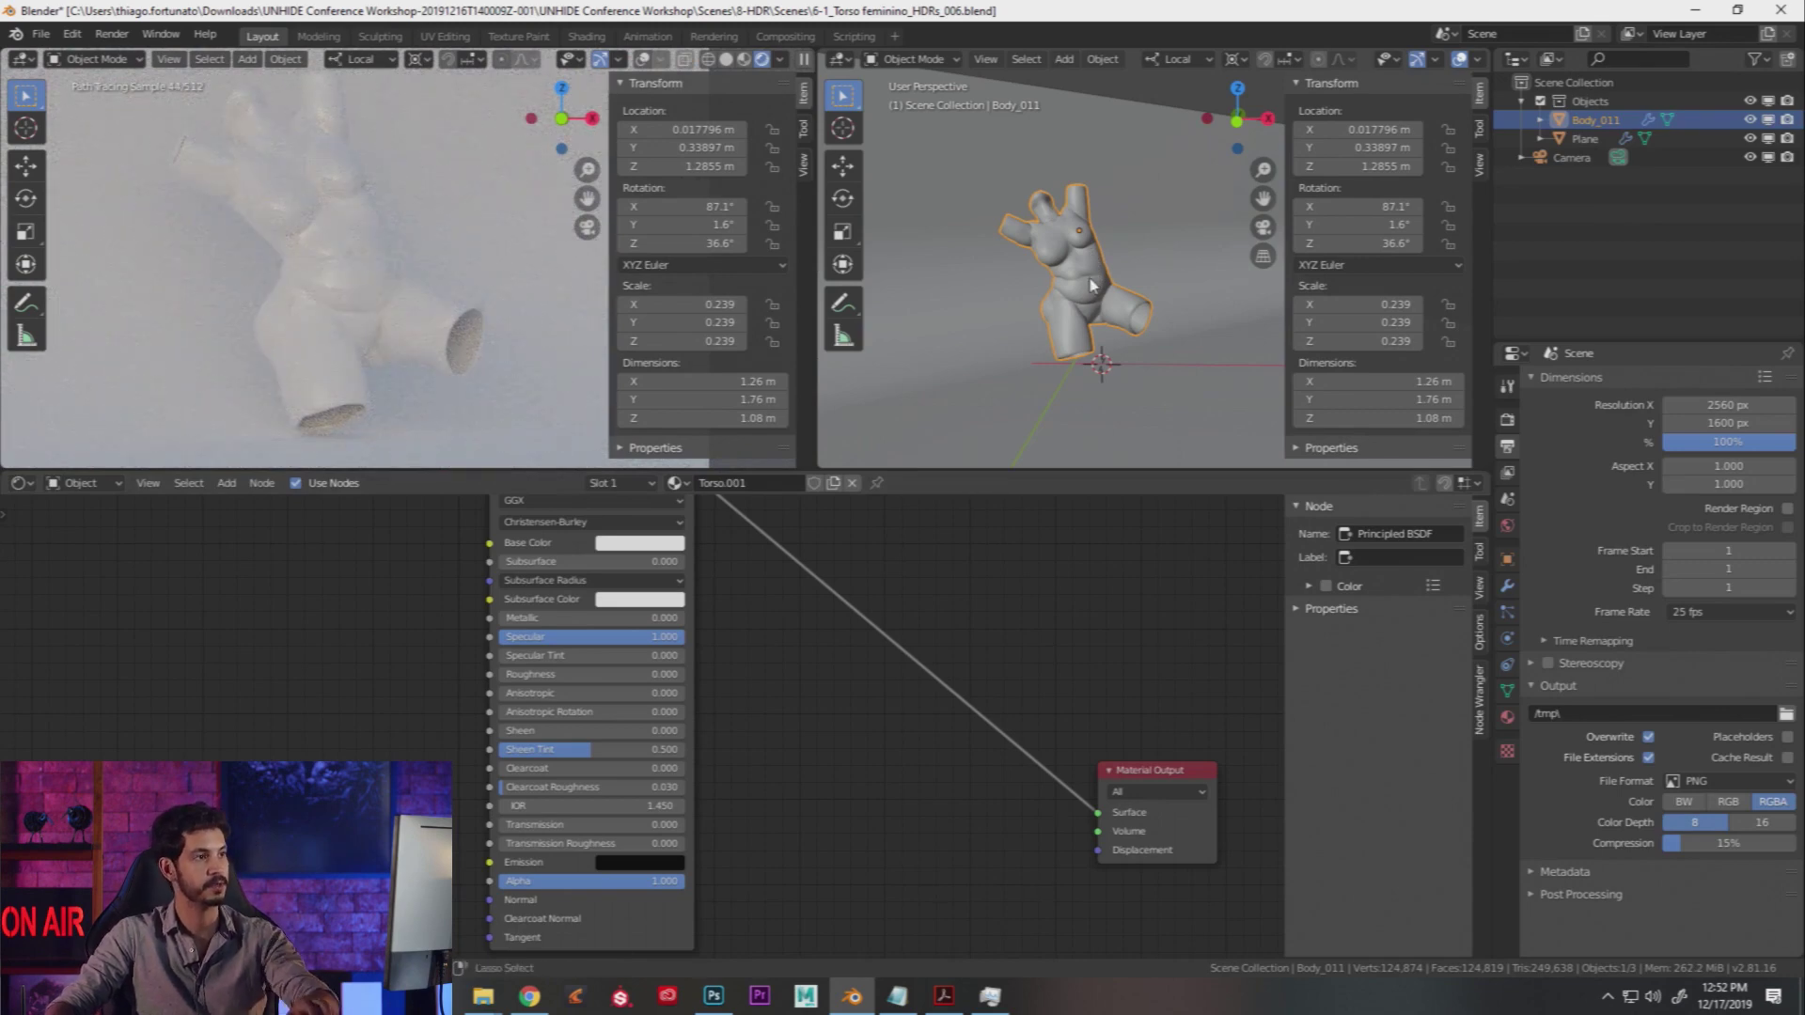
pyautogui.hotkey('ctrl', '1')
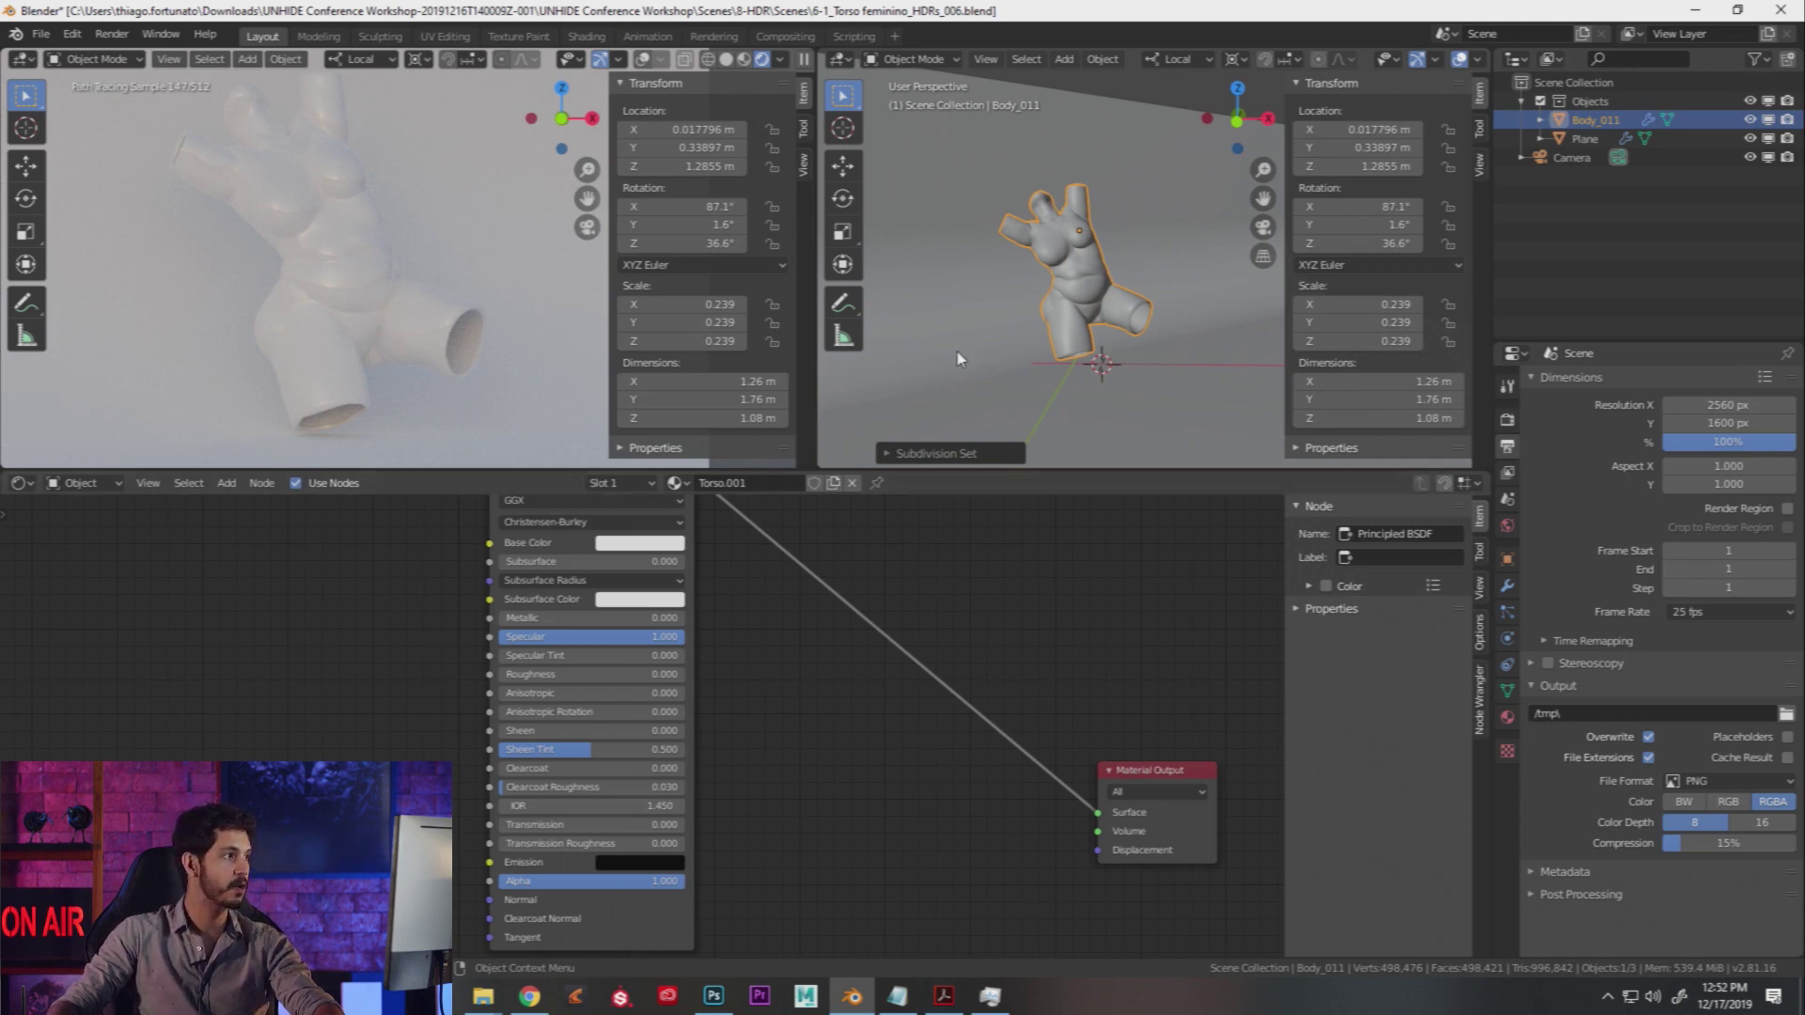
# Step: Move the curved backdrop plane in the top view to about X -0.762 m, Y 0.605 m
pyautogui.scroll(-5, 1080, 334)
pyautogui.moveTo(1079, 335); pyautogui.dragTo(1125, 301, button='middle')
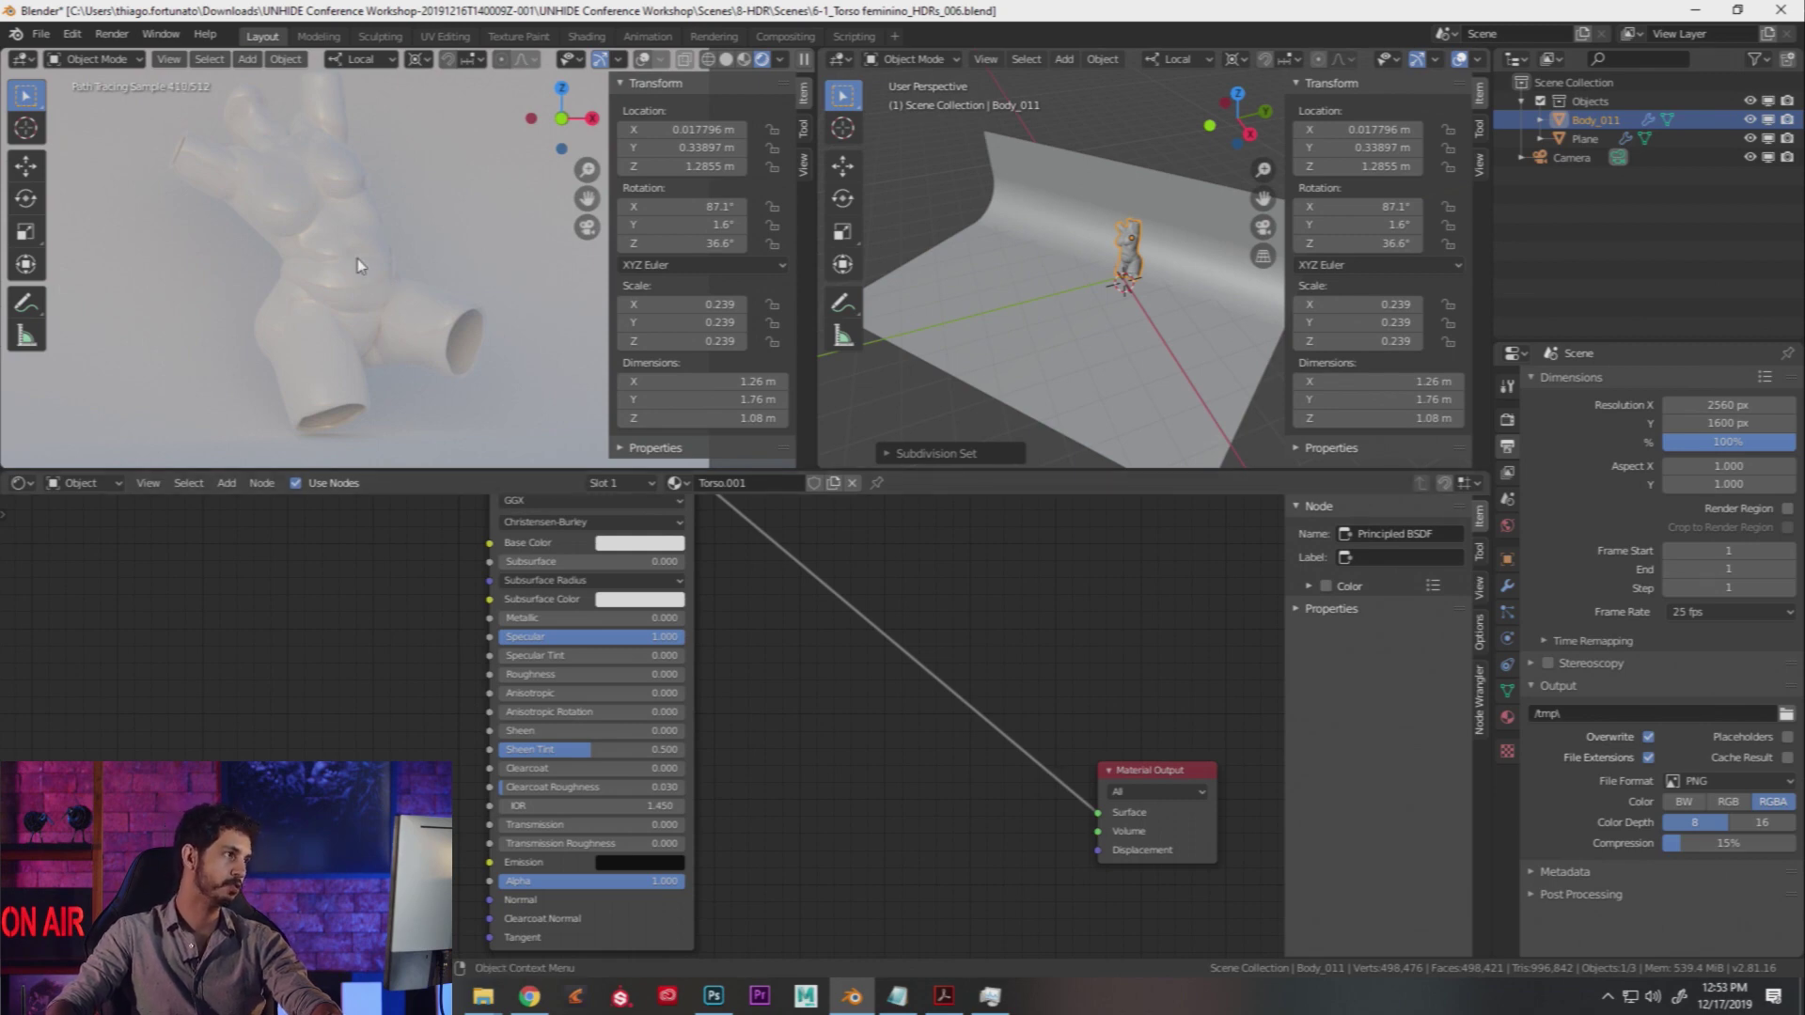
pyautogui.click(1091, 385)
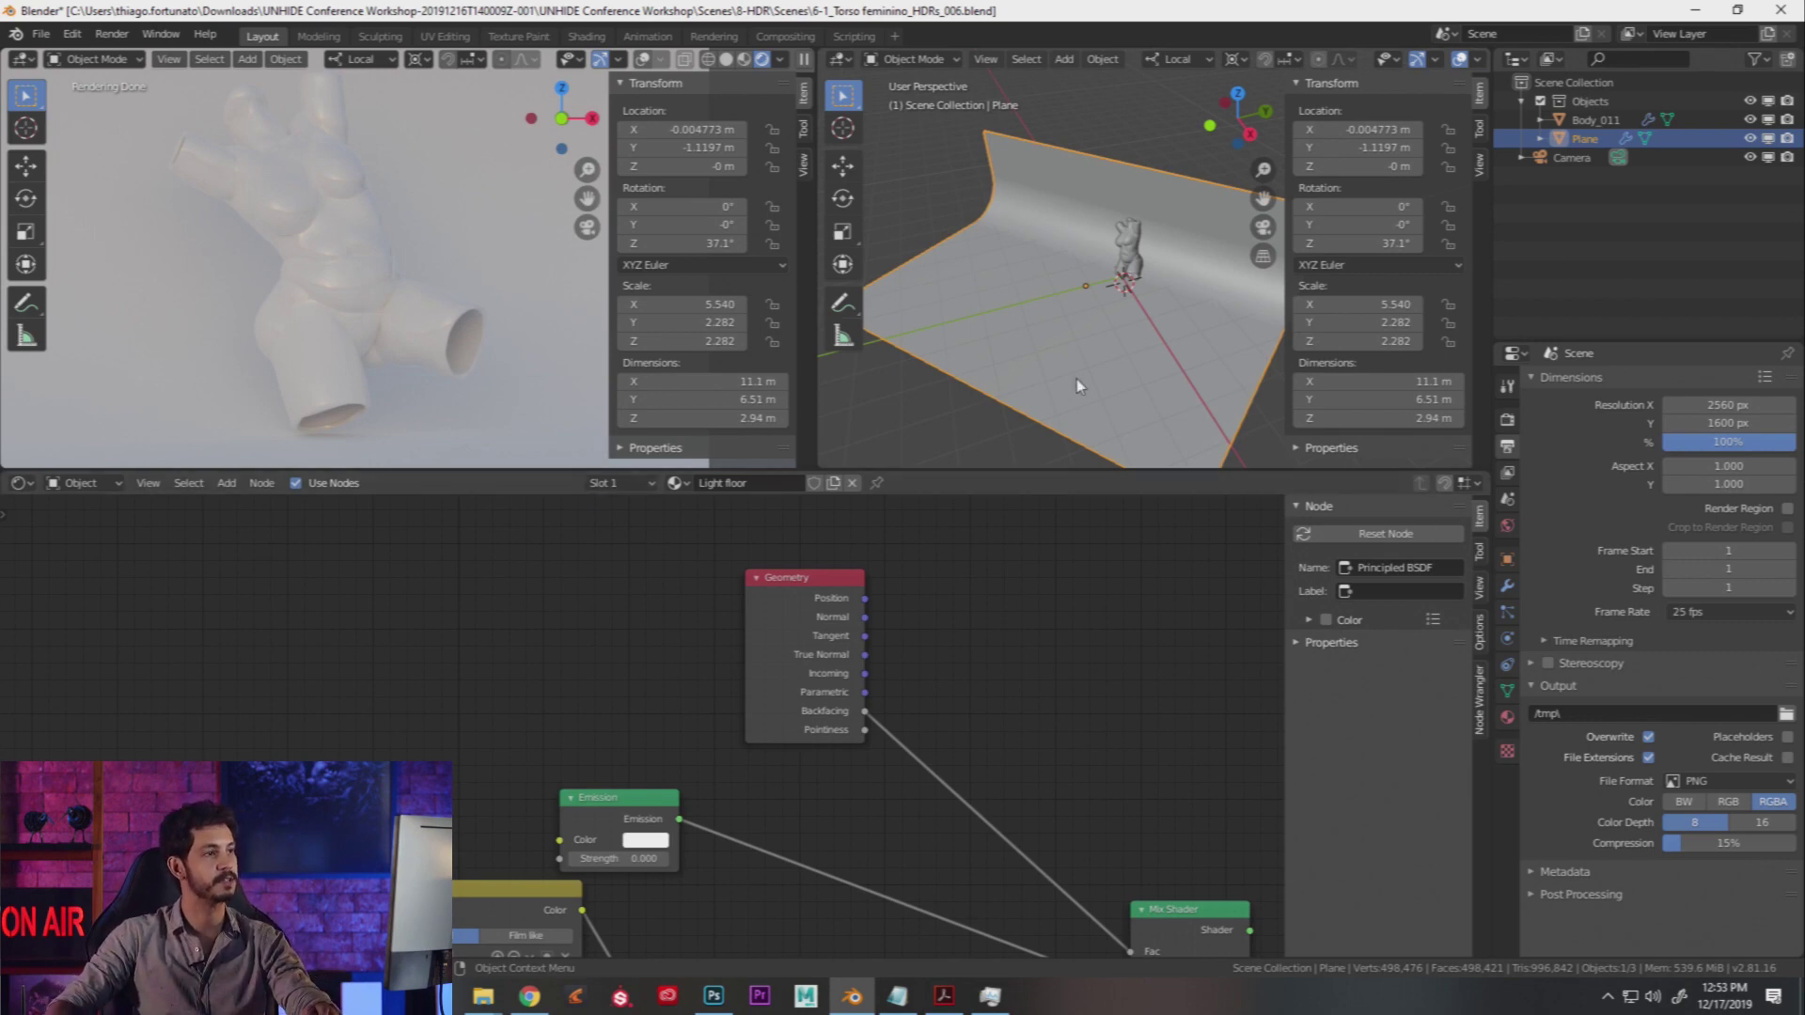
pyautogui.hotkey('ctrl', 'space')
pyautogui.hotkey('ctrl', 'space')
pyautogui.moveTo(1068, 346)
pyautogui.mouseDown(button='middle')
pyautogui.moveTo(1164, 368)
pyautogui.moveTo(1058, 323)
pyautogui.mouseUp(button='middle')
pyautogui.press('KP_7')
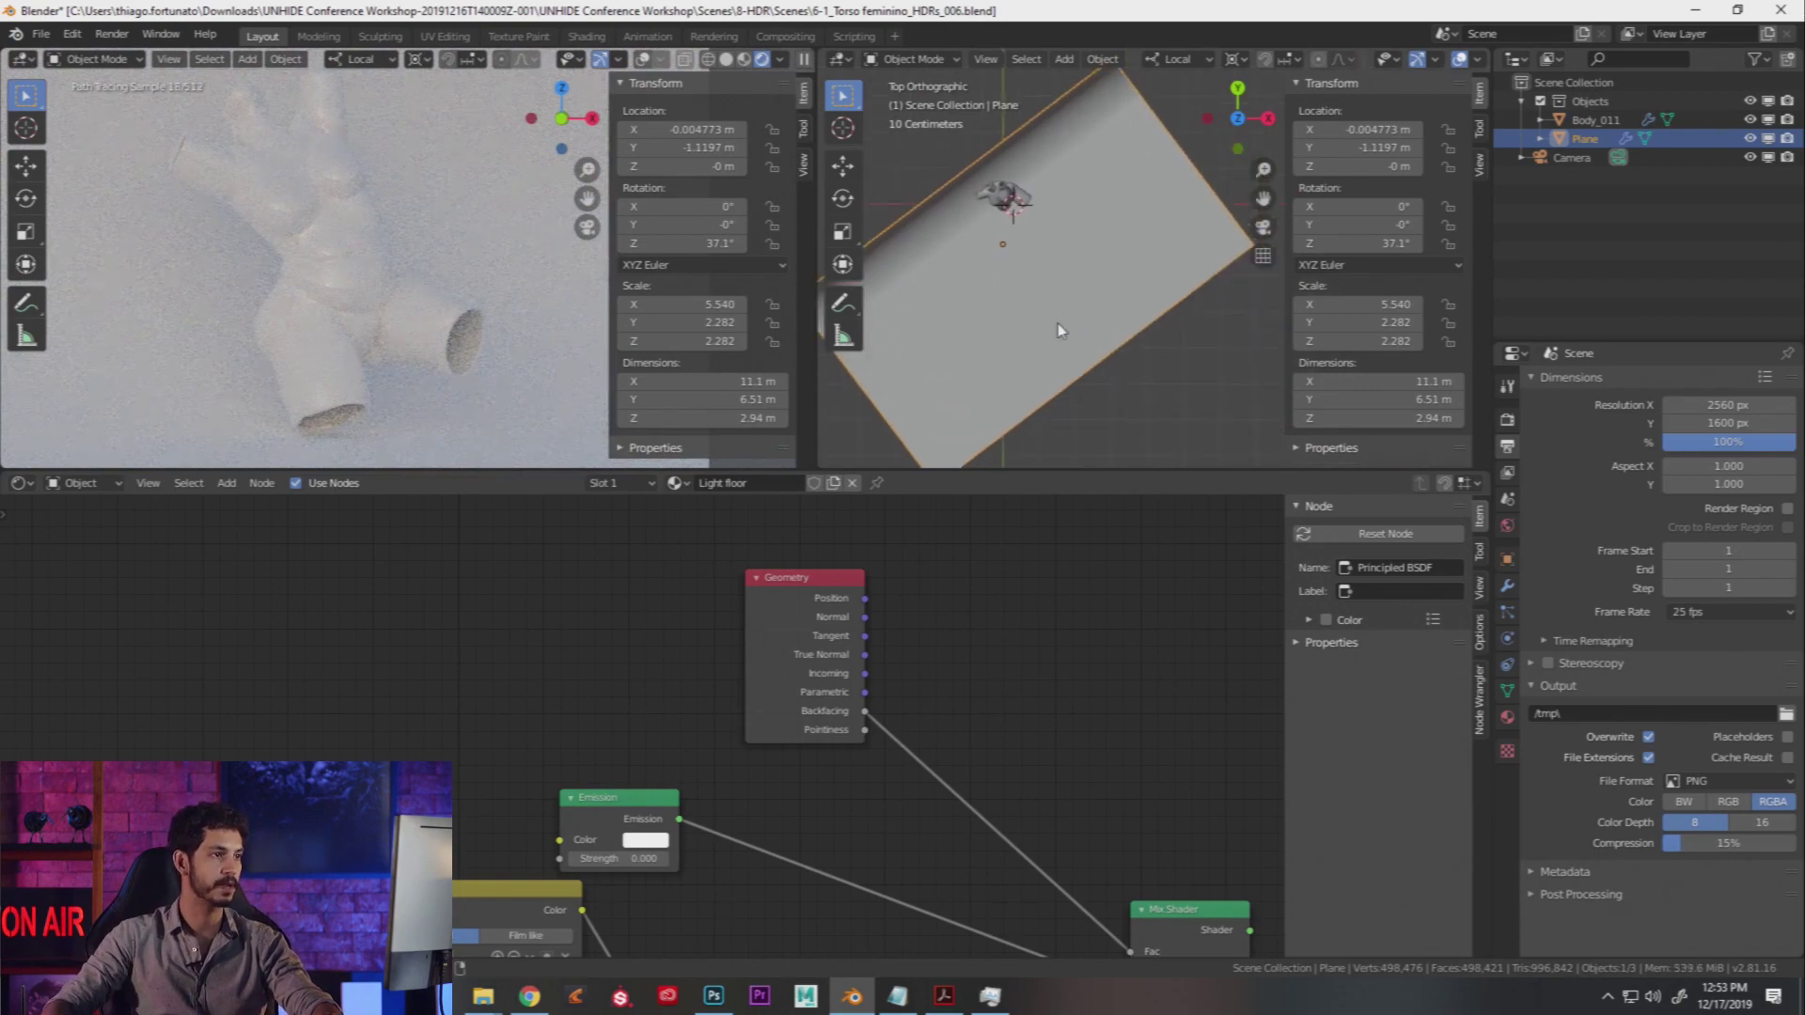
pyautogui.press('g')
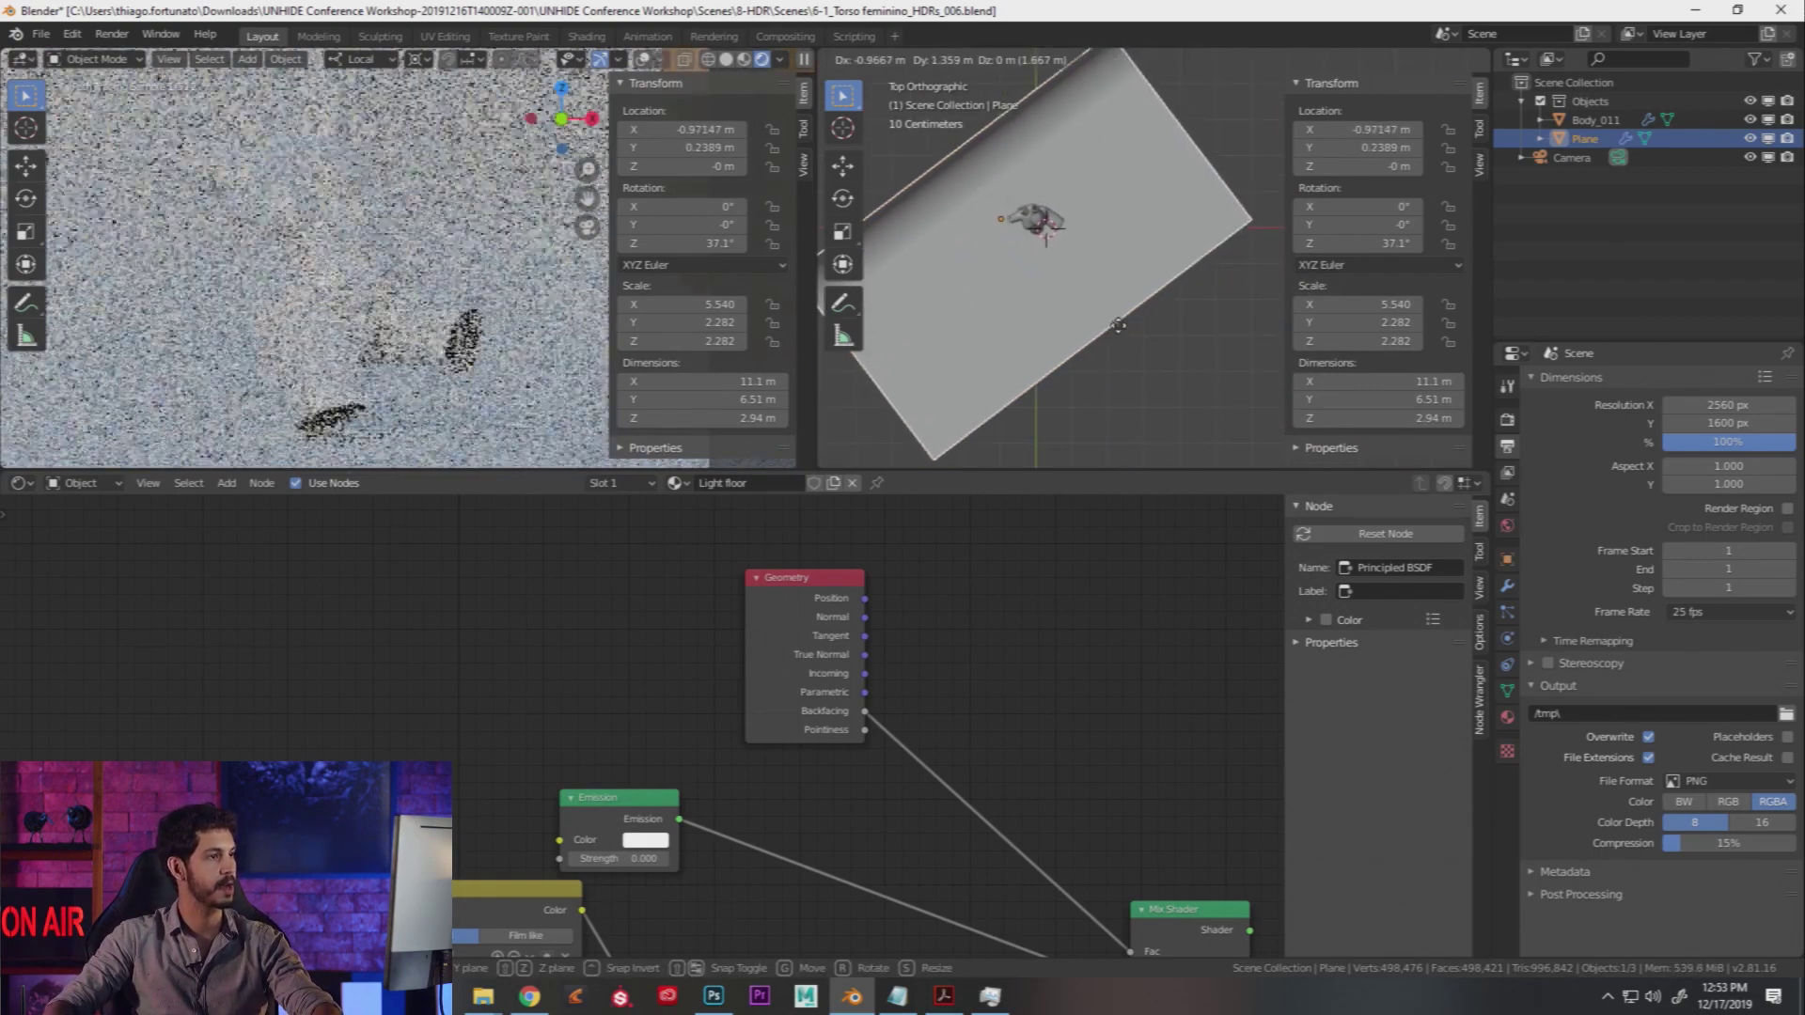
pyautogui.click(1129, 310)
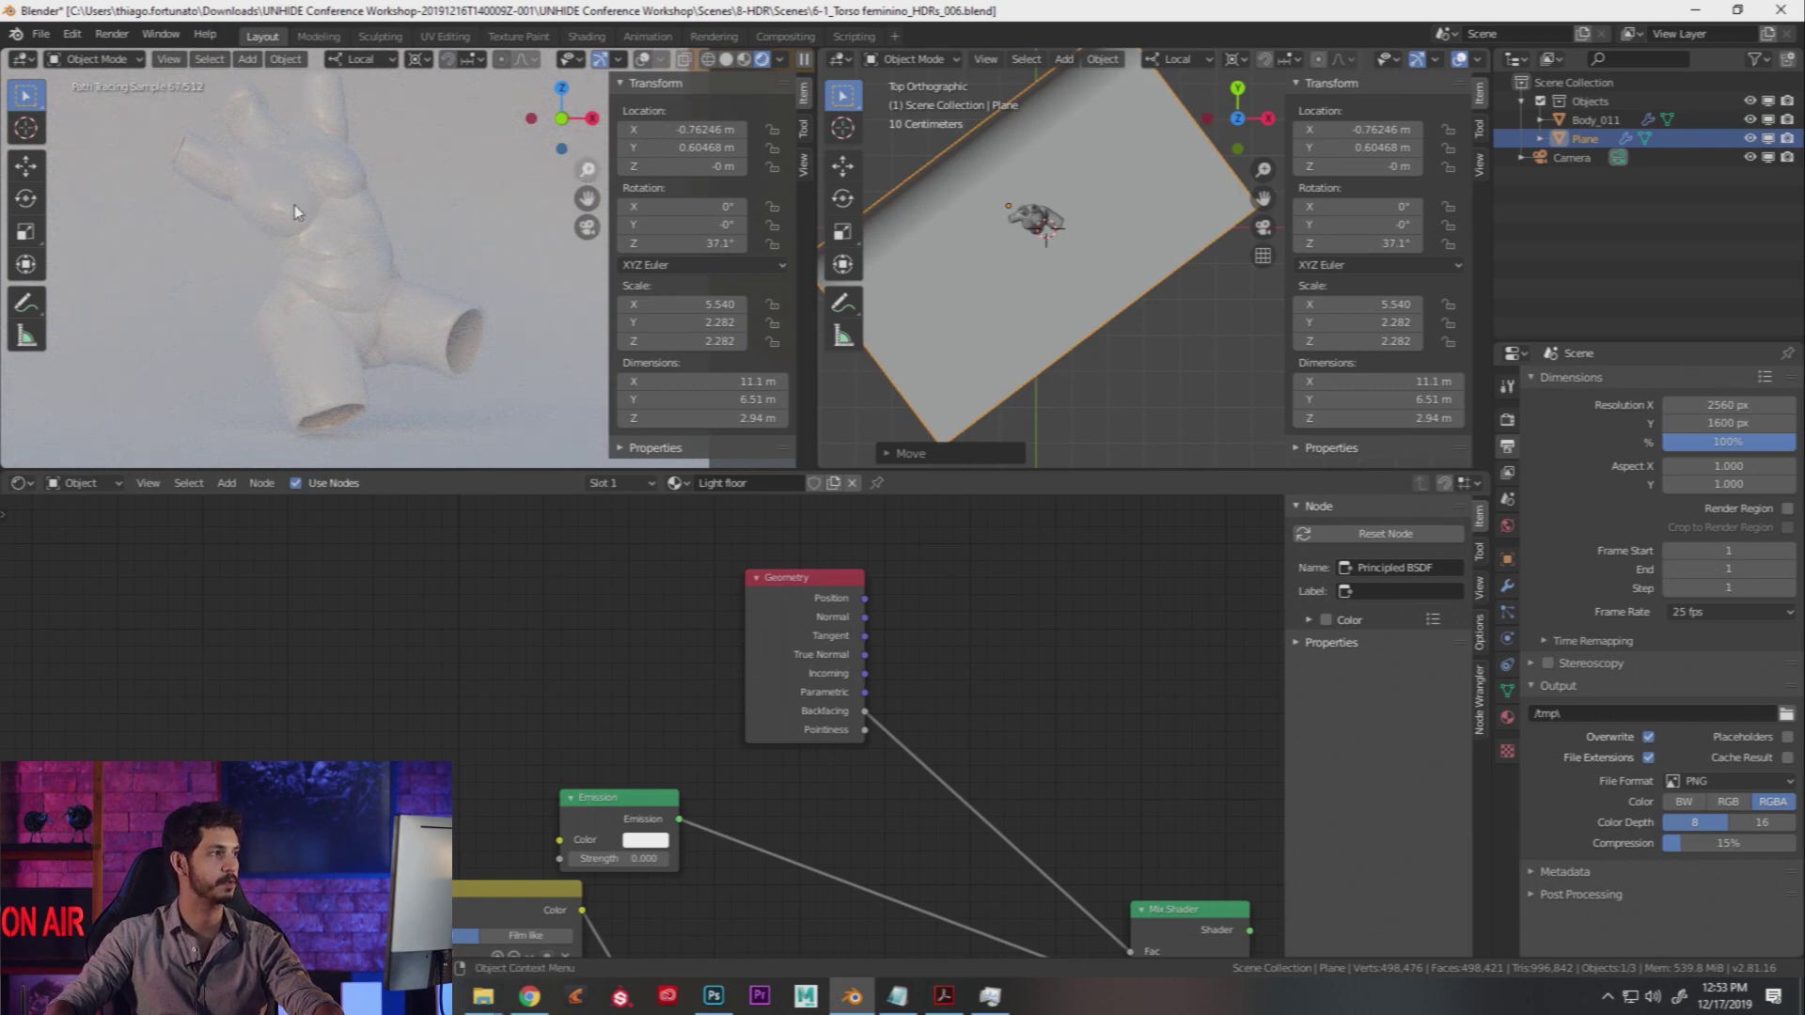
# Step: Return to the world nodes and wire the Background node between the environment texture's Color and the World Output's Surface, placing it midway
pyautogui.keyDown('shift'); pyautogui.scroll(-2, 1011, 686); pyautogui.keyUp('shift')
pyautogui.keyDown('shift'); pyautogui.scroll(-1, 1012, 695); pyautogui.keyUp('shift')
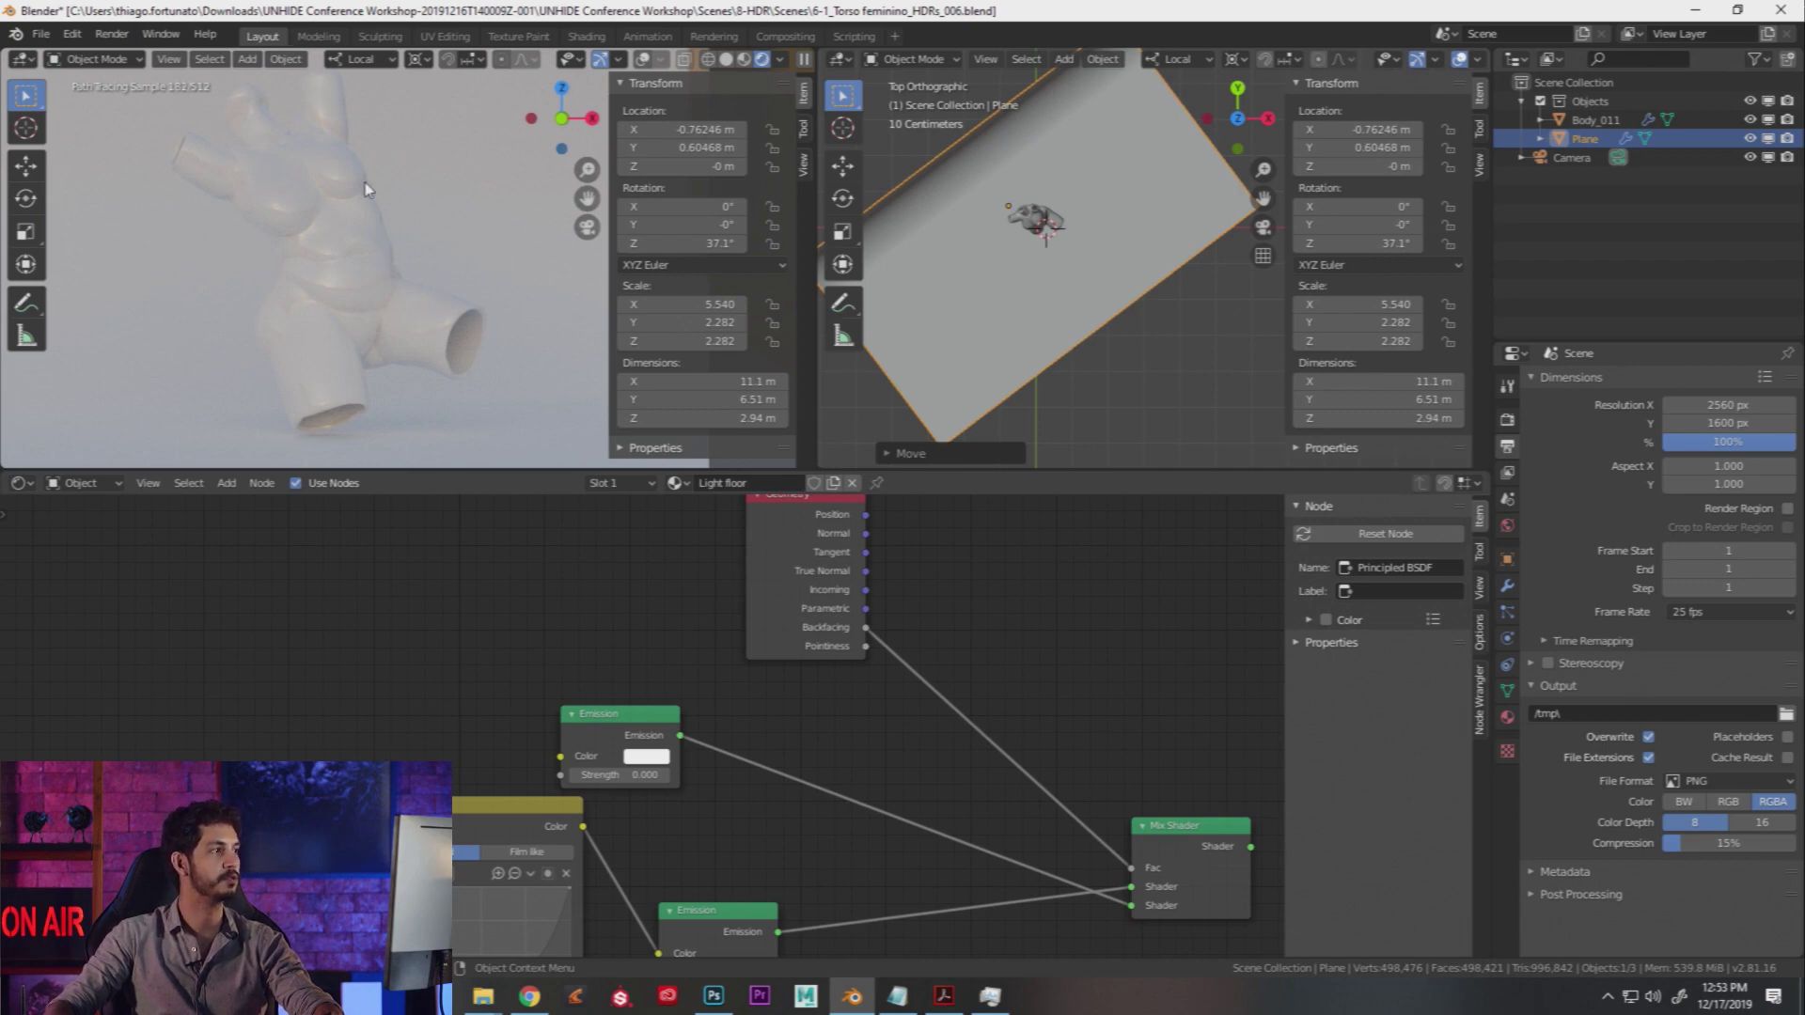
pyautogui.moveTo(838, 838); pyautogui.dragTo(827, 643, button='middle')
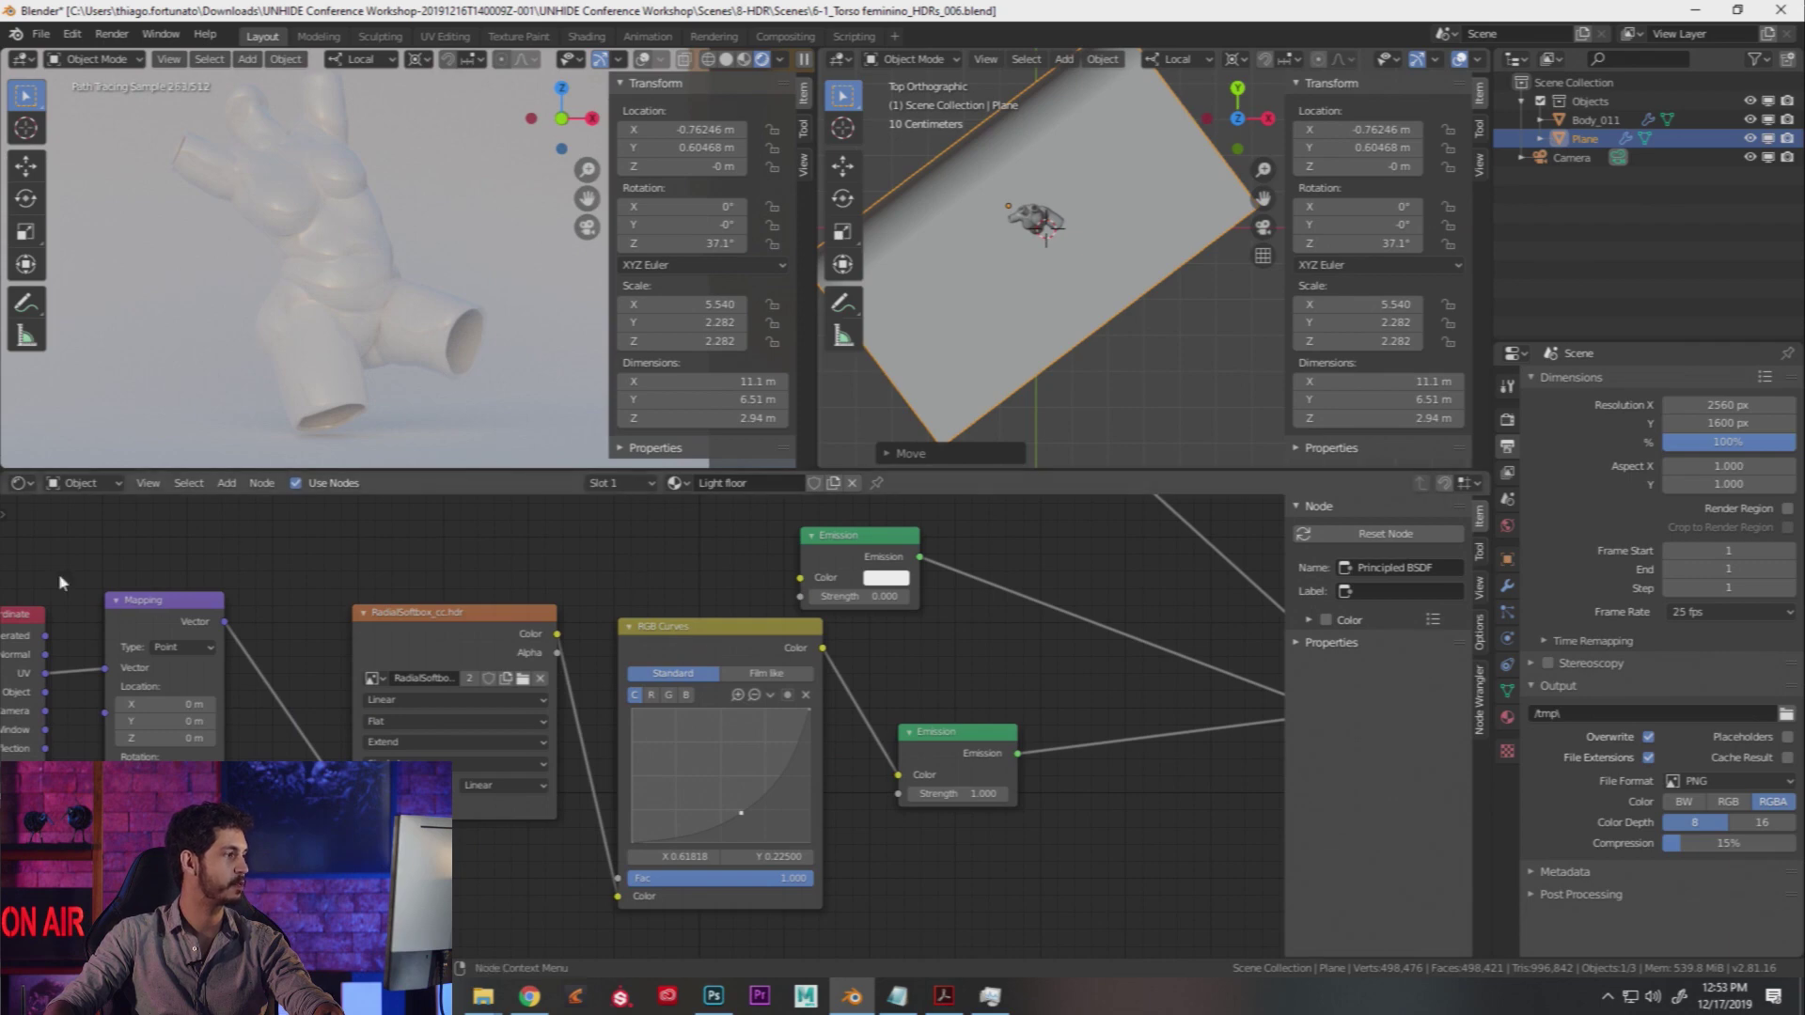
pyautogui.click(81, 483)
pyautogui.click(82, 525)
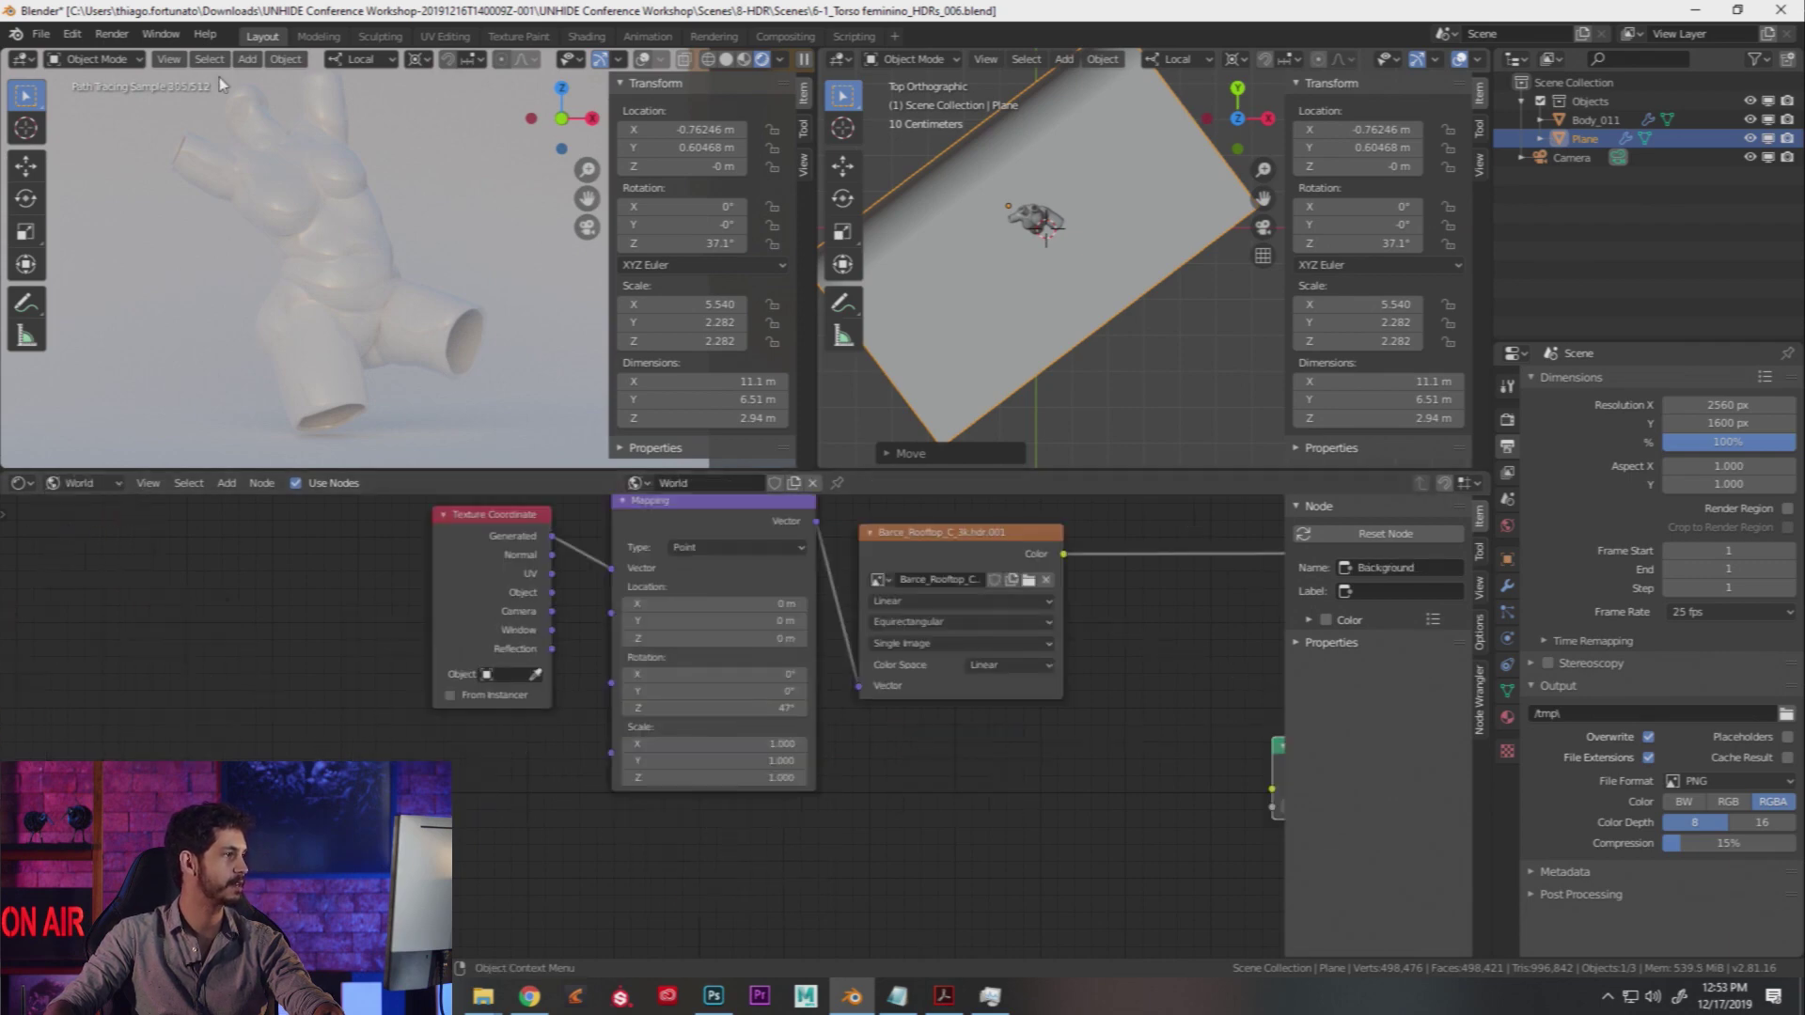
pyautogui.moveTo(934, 798); pyautogui.dragTo(544, 858, button='middle')
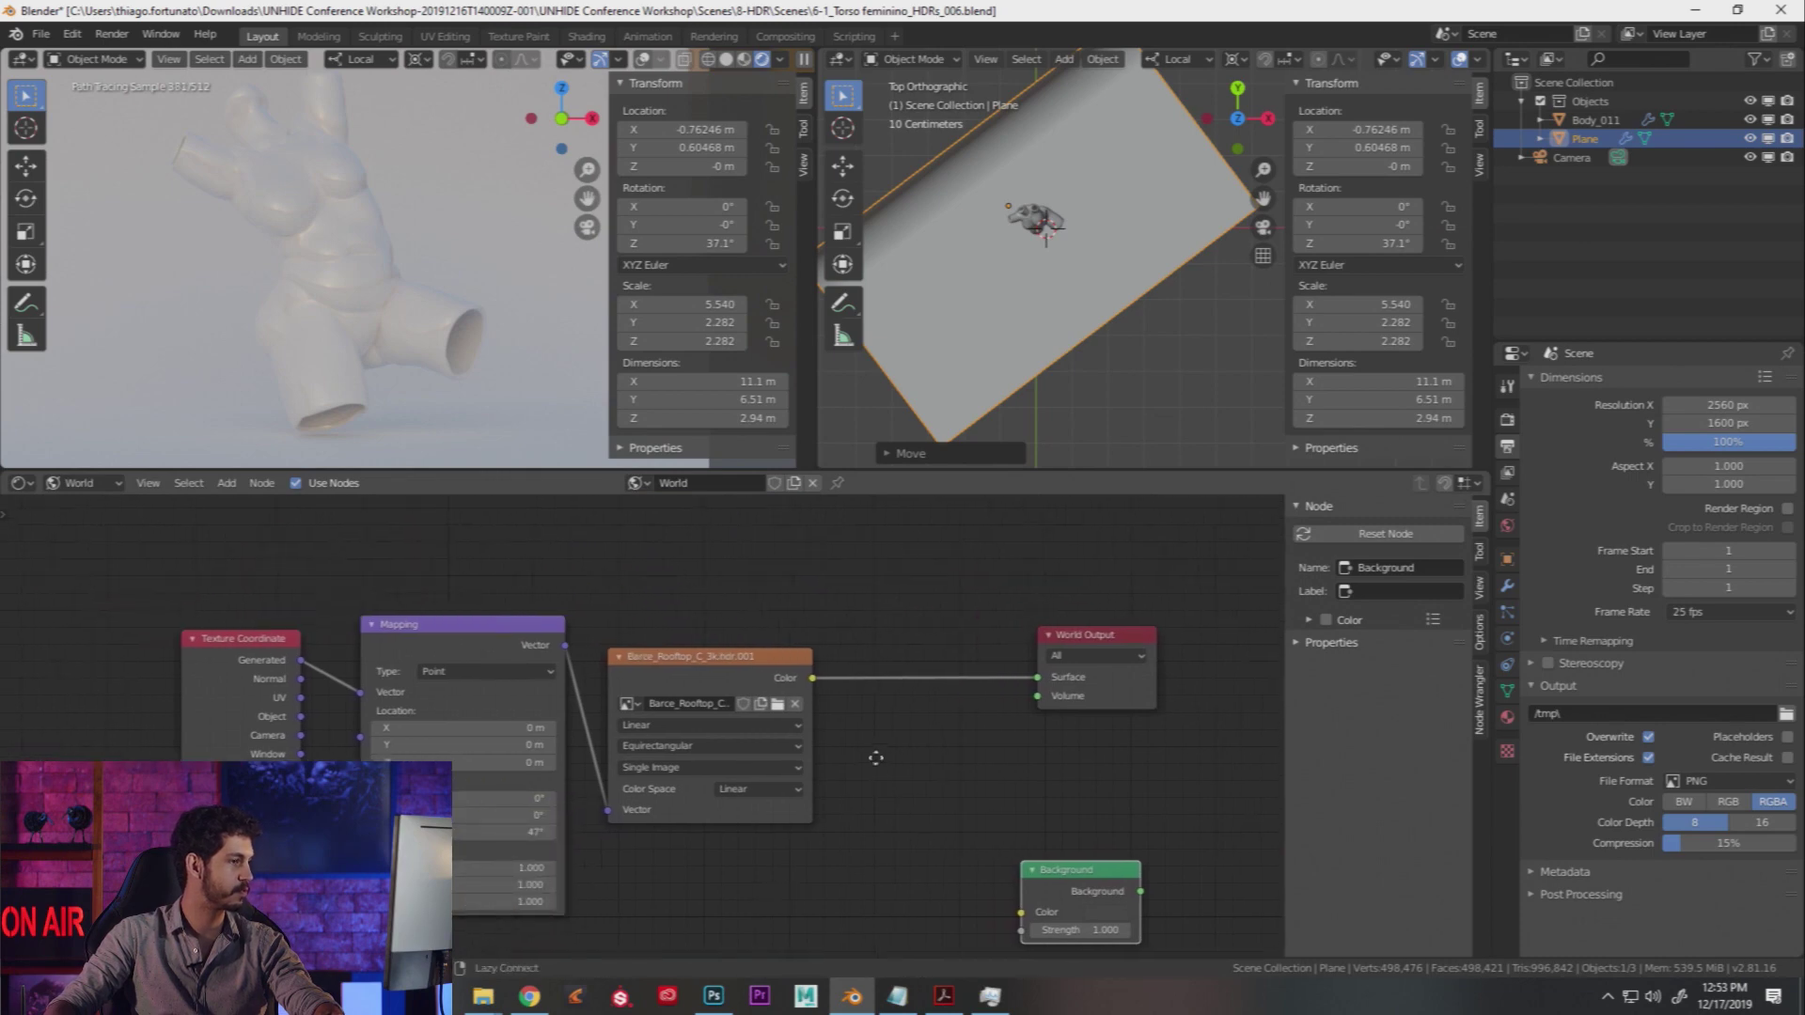
pyautogui.hotkey('ctrl', 'z')
pyautogui.moveTo(816, 693); pyautogui.dragTo(882, 833)
pyautogui.moveTo(1003, 812); pyautogui.dragTo(1106, 667)
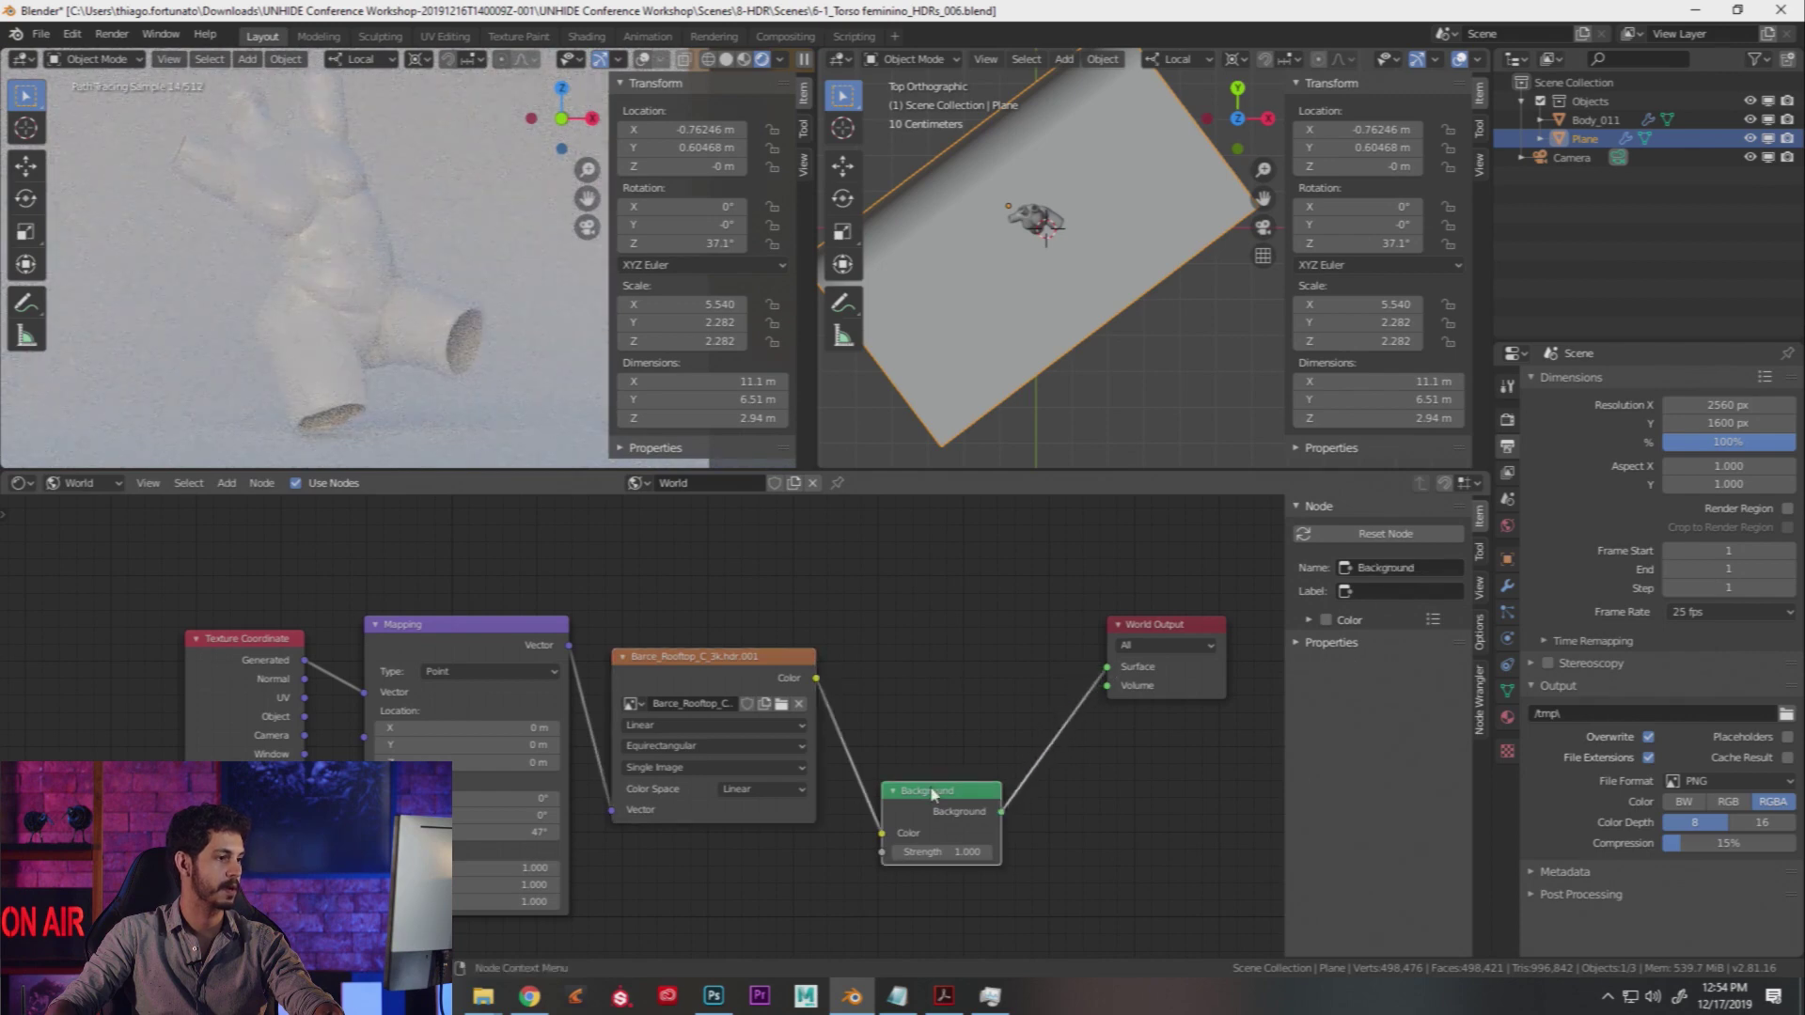
pyautogui.moveTo(959, 791); pyautogui.dragTo(974, 752)
# Step: Try the Background node's Strength at 10 and 5, and settle on 2.5
pyautogui.click(983, 774)
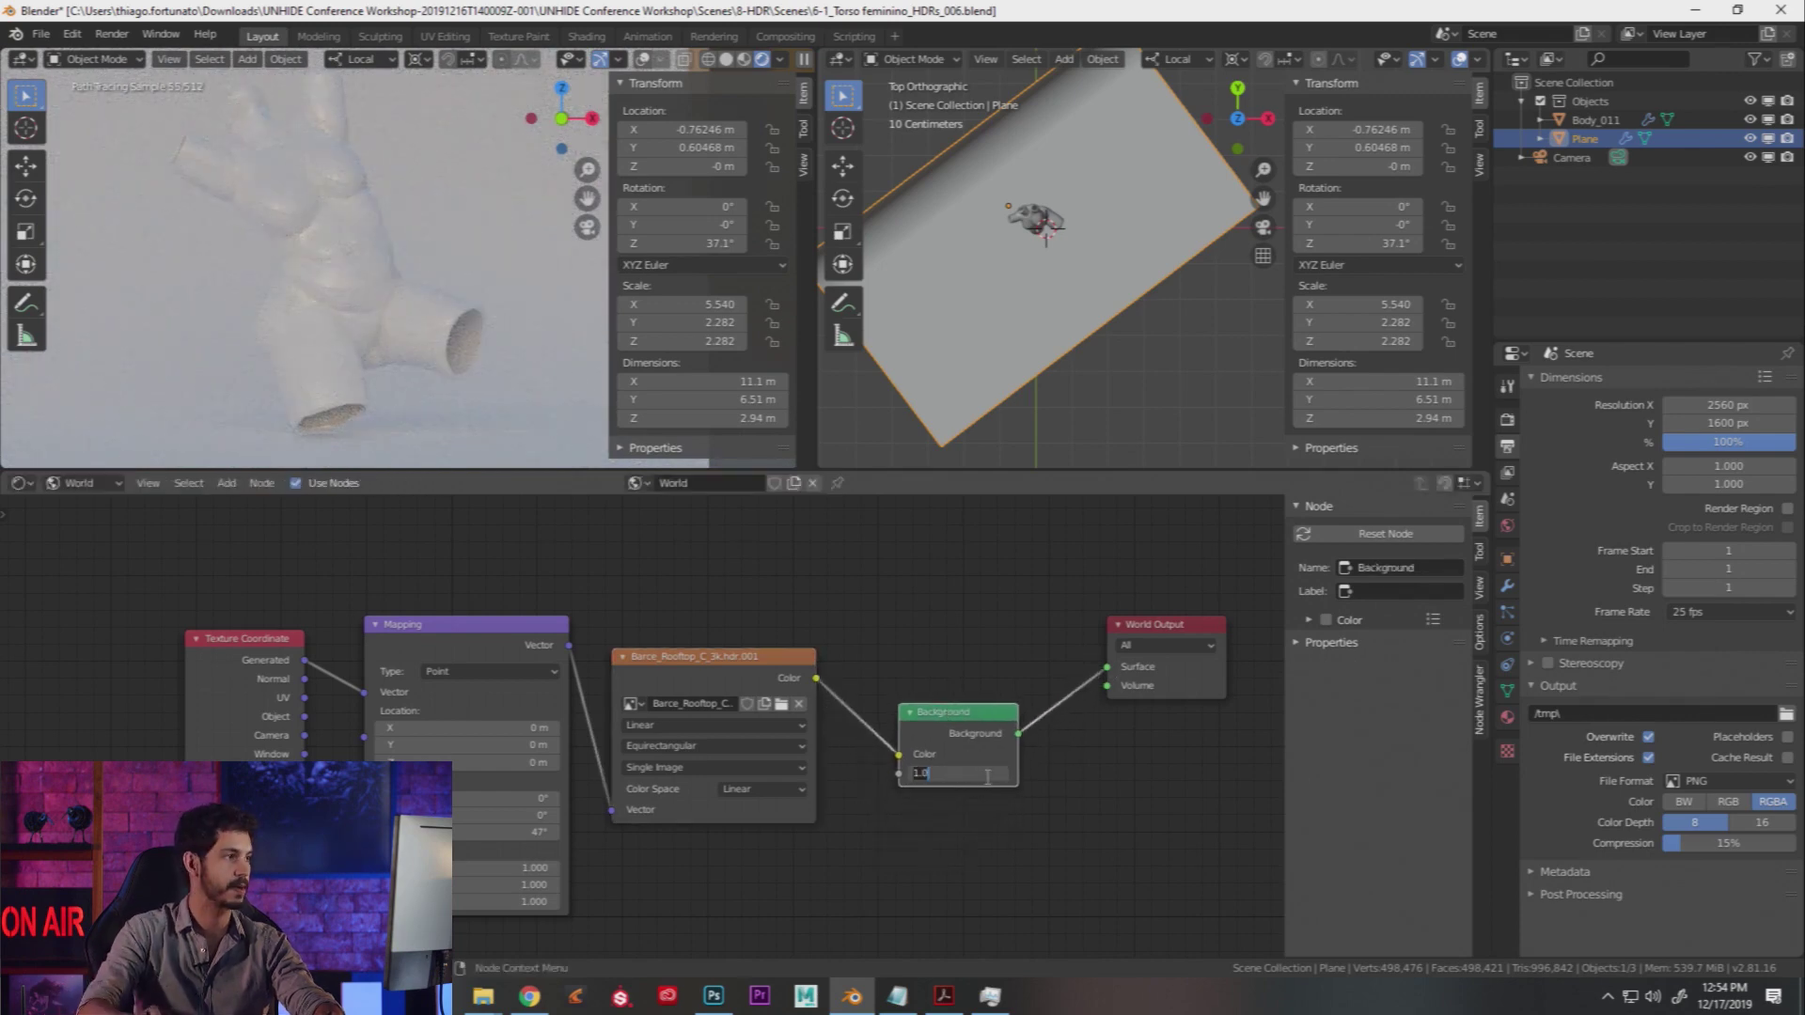
pyautogui.write('10')
pyautogui.press('Return')
pyautogui.click(987, 773)
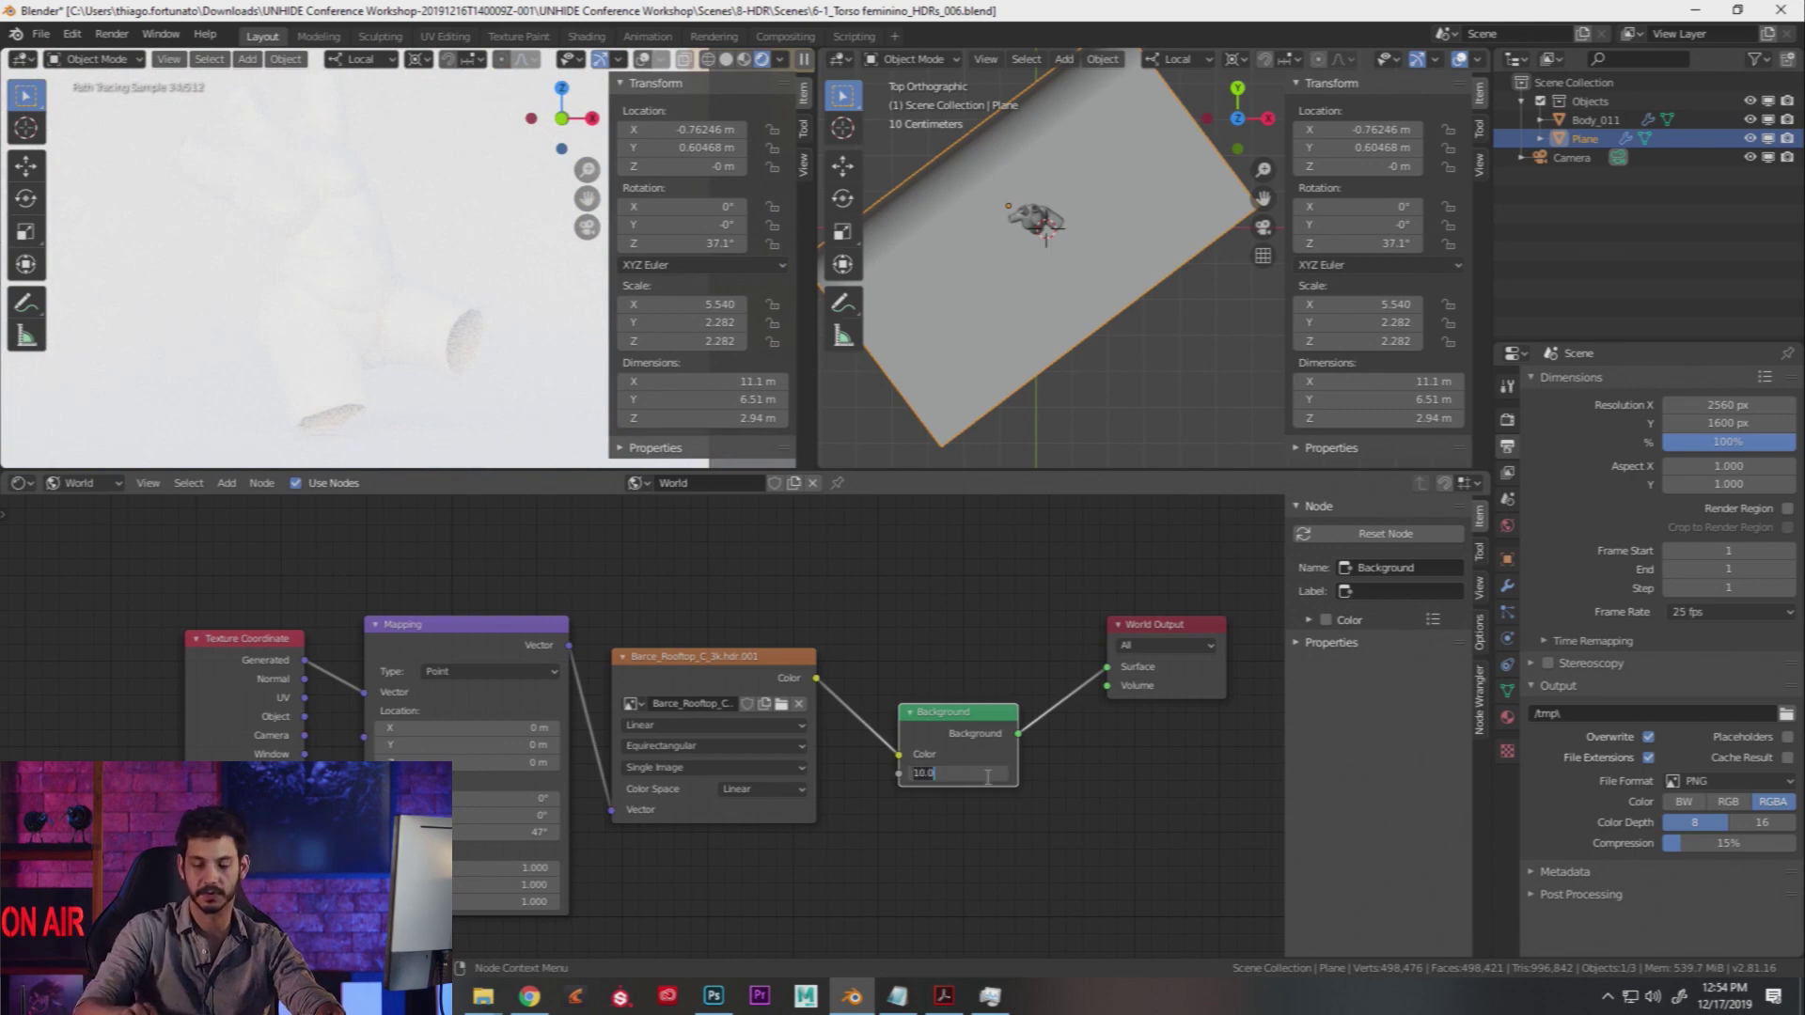
pyautogui.write('5')
pyautogui.press('Return')
pyautogui.click(987, 774)
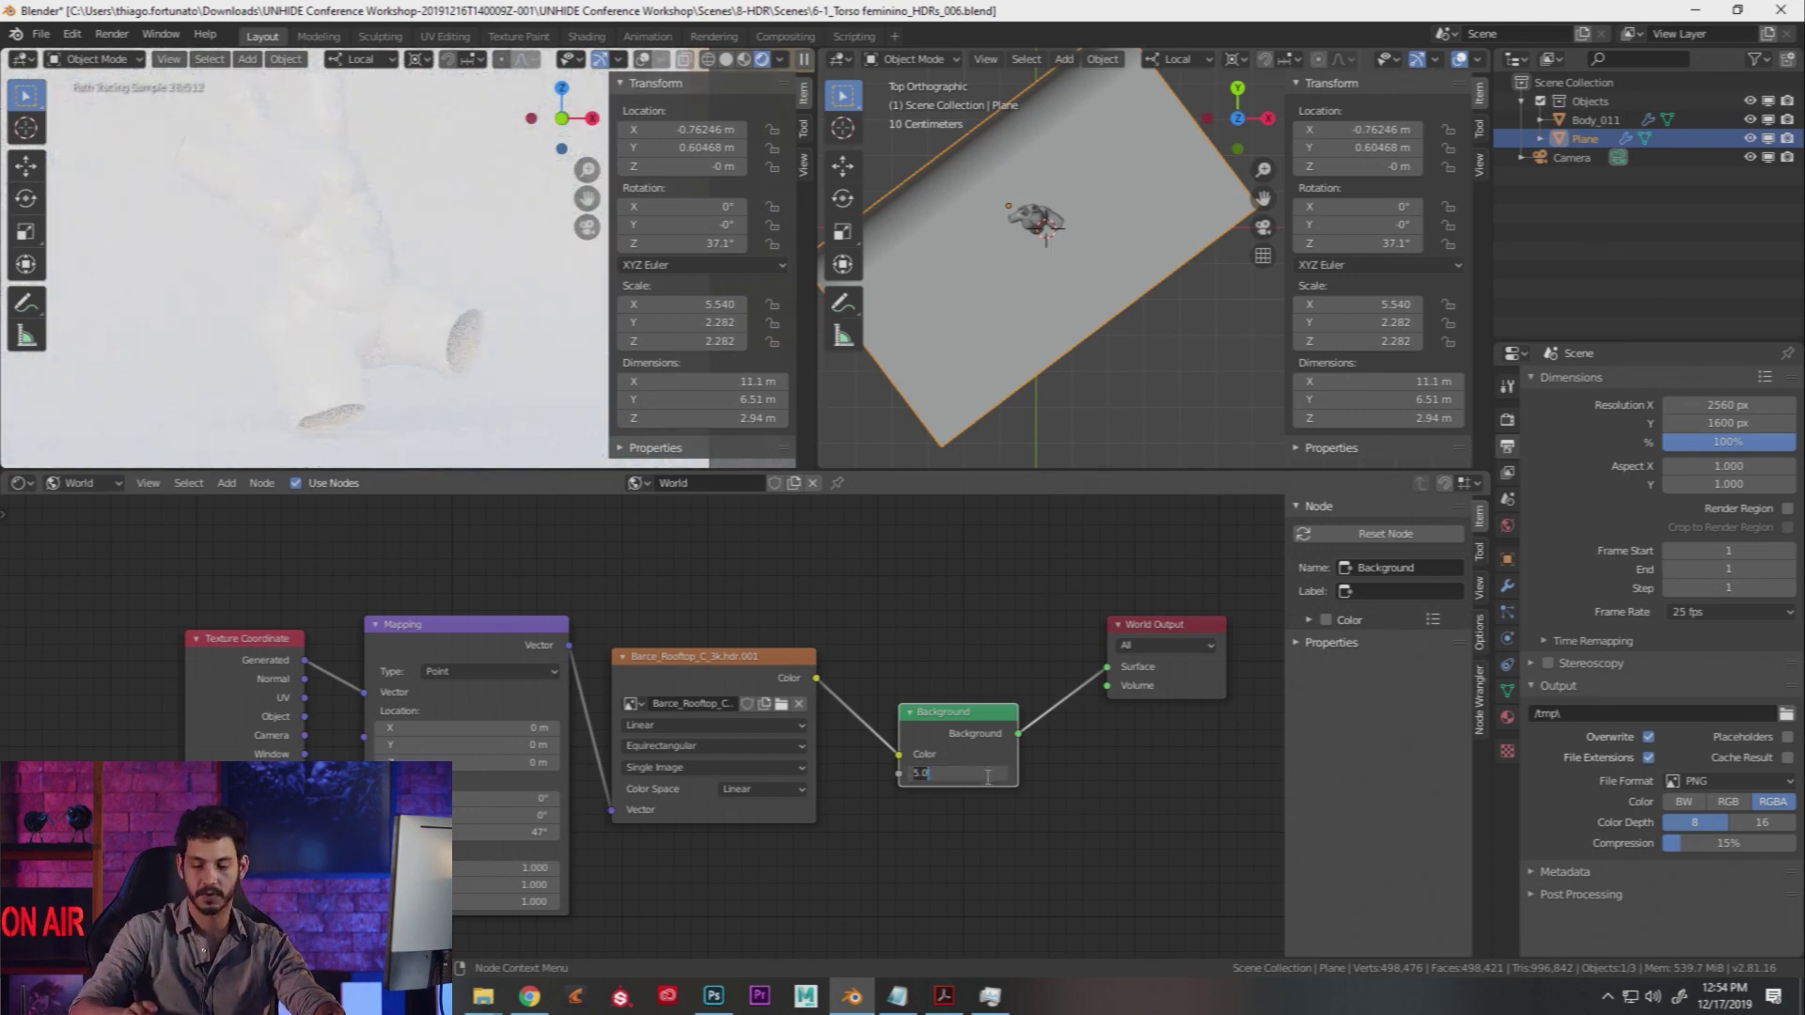
pyautogui.write('2.5')
pyautogui.press('Return')
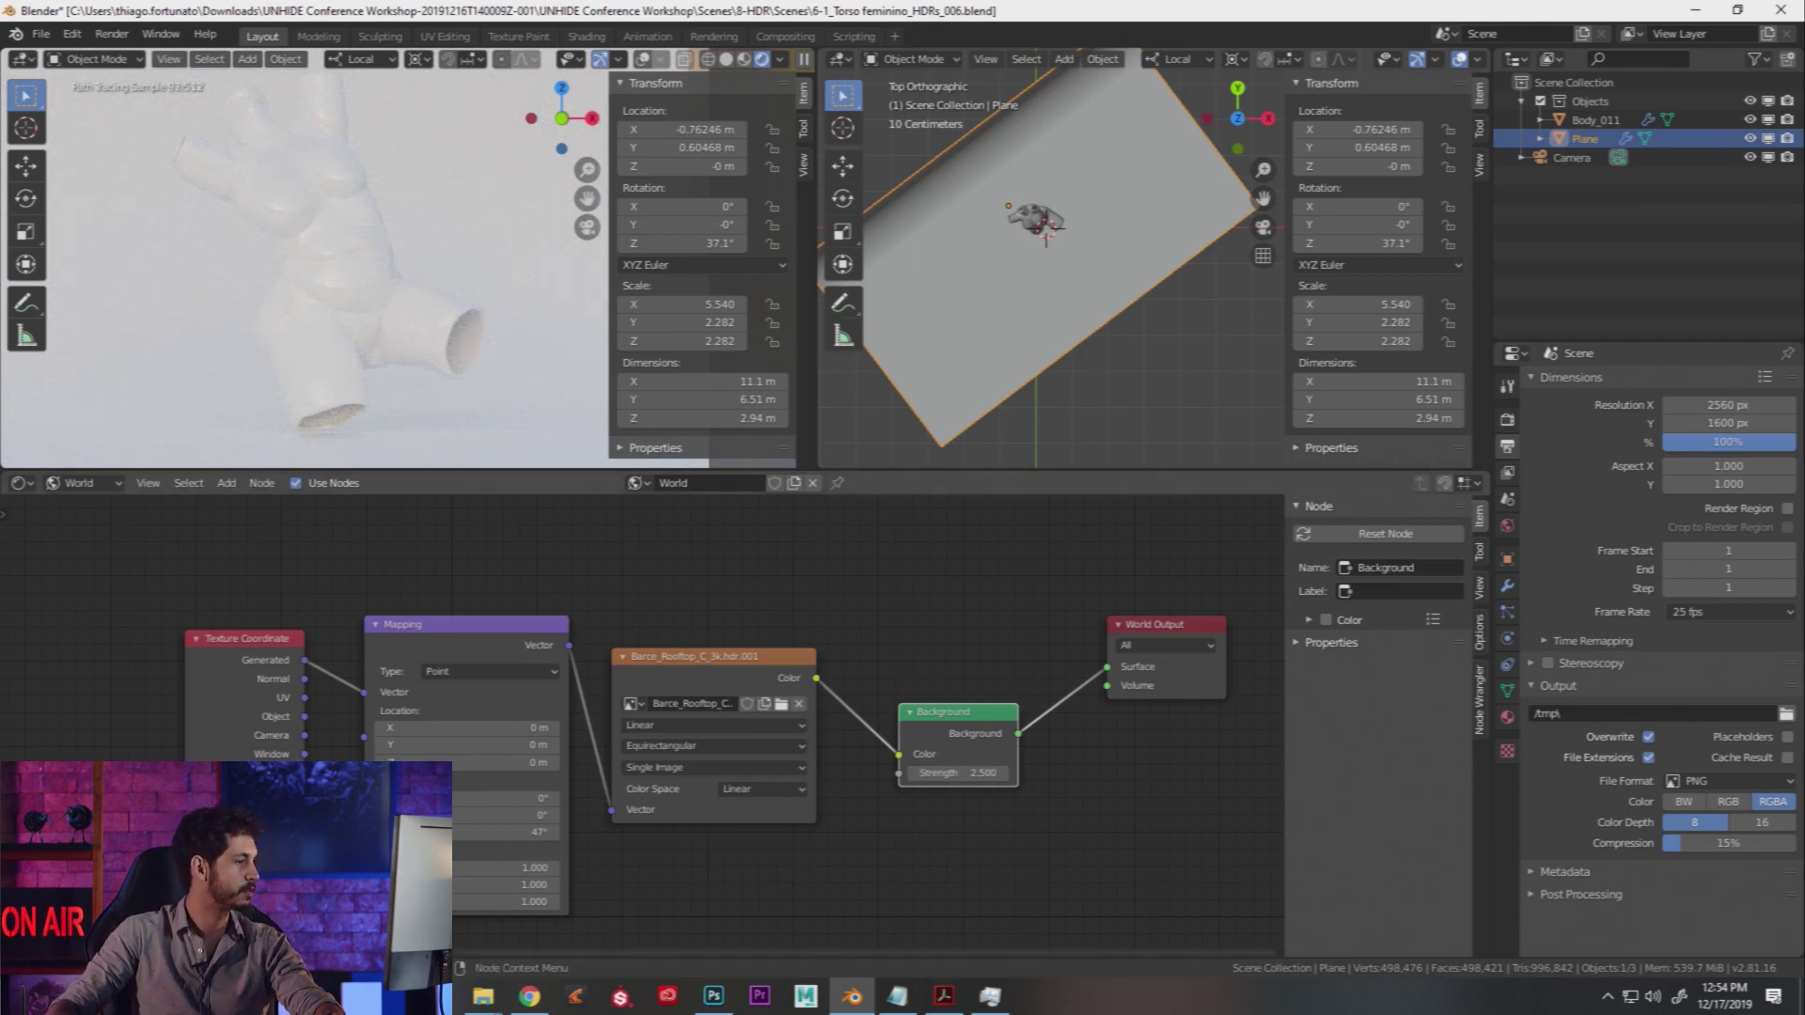
# Step: Rotate the HDRI environment to about 79.4° around Z in the Mapping node and return the rendered viewport to the camera view
pyautogui.moveTo(526, 832); pyautogui.dragTo(553, 832)
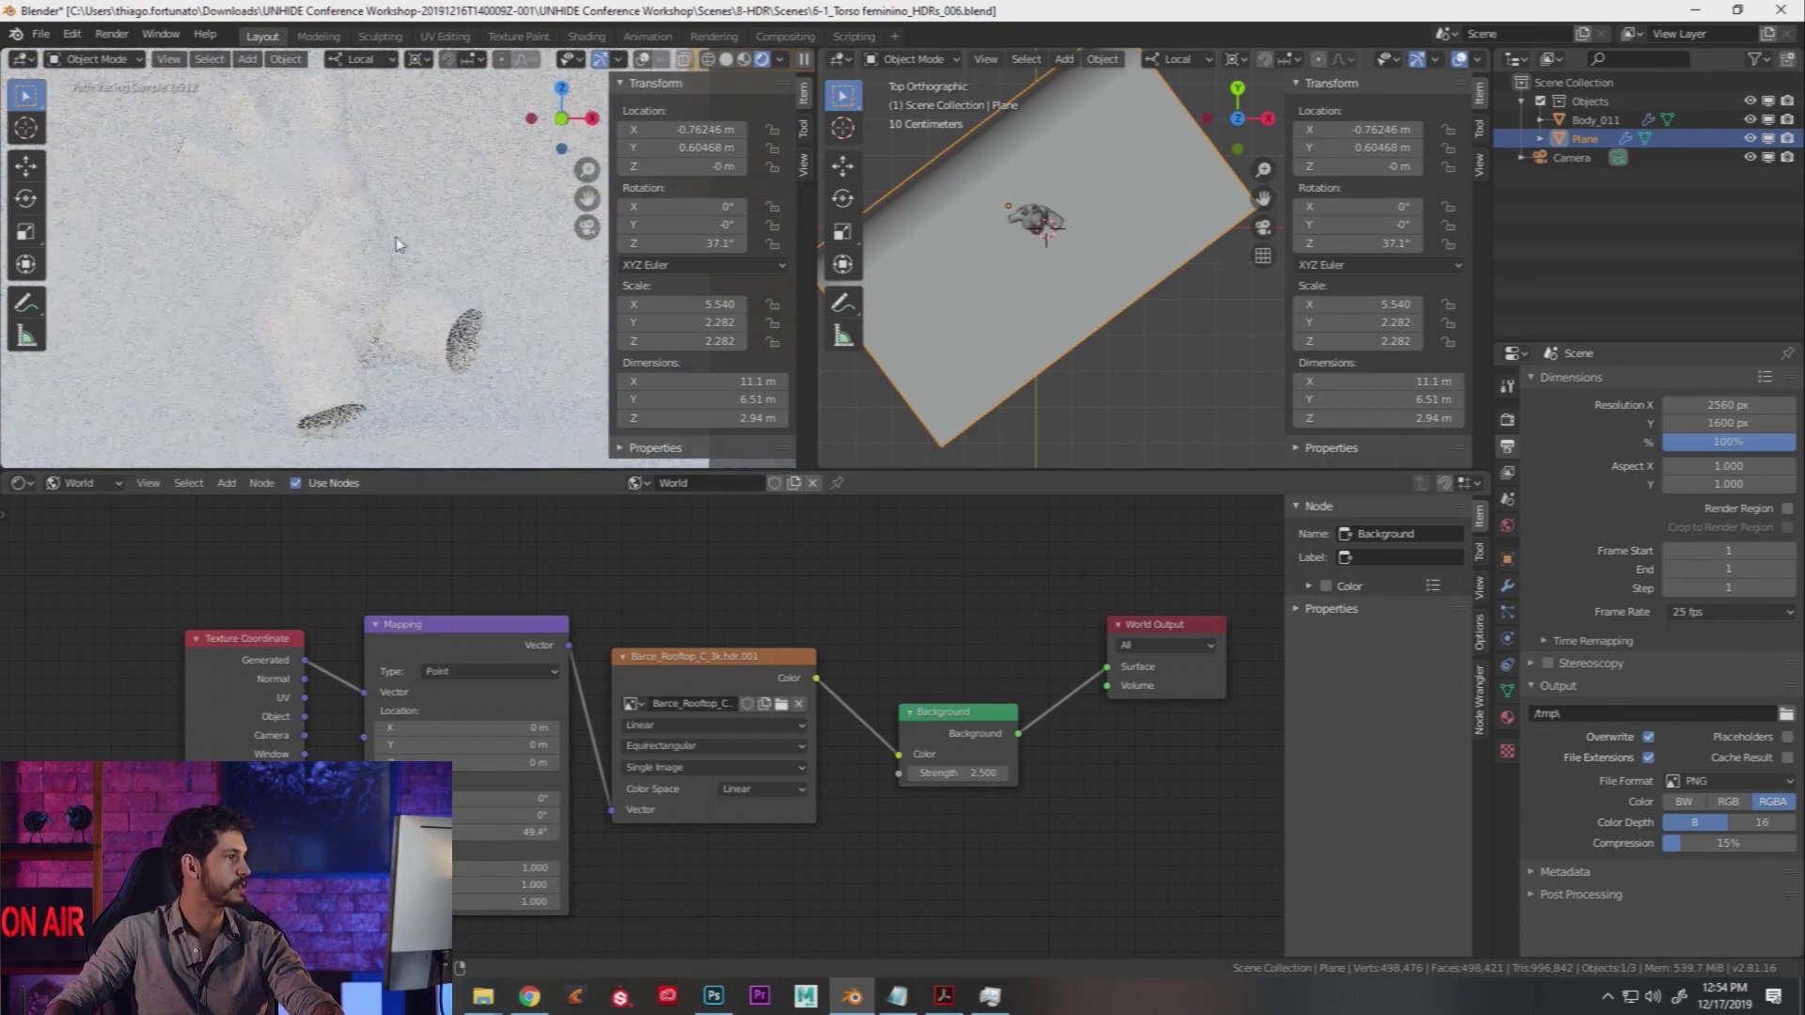
pyautogui.moveTo(325, 324); pyautogui.dragTo(61, 321, button='middle')
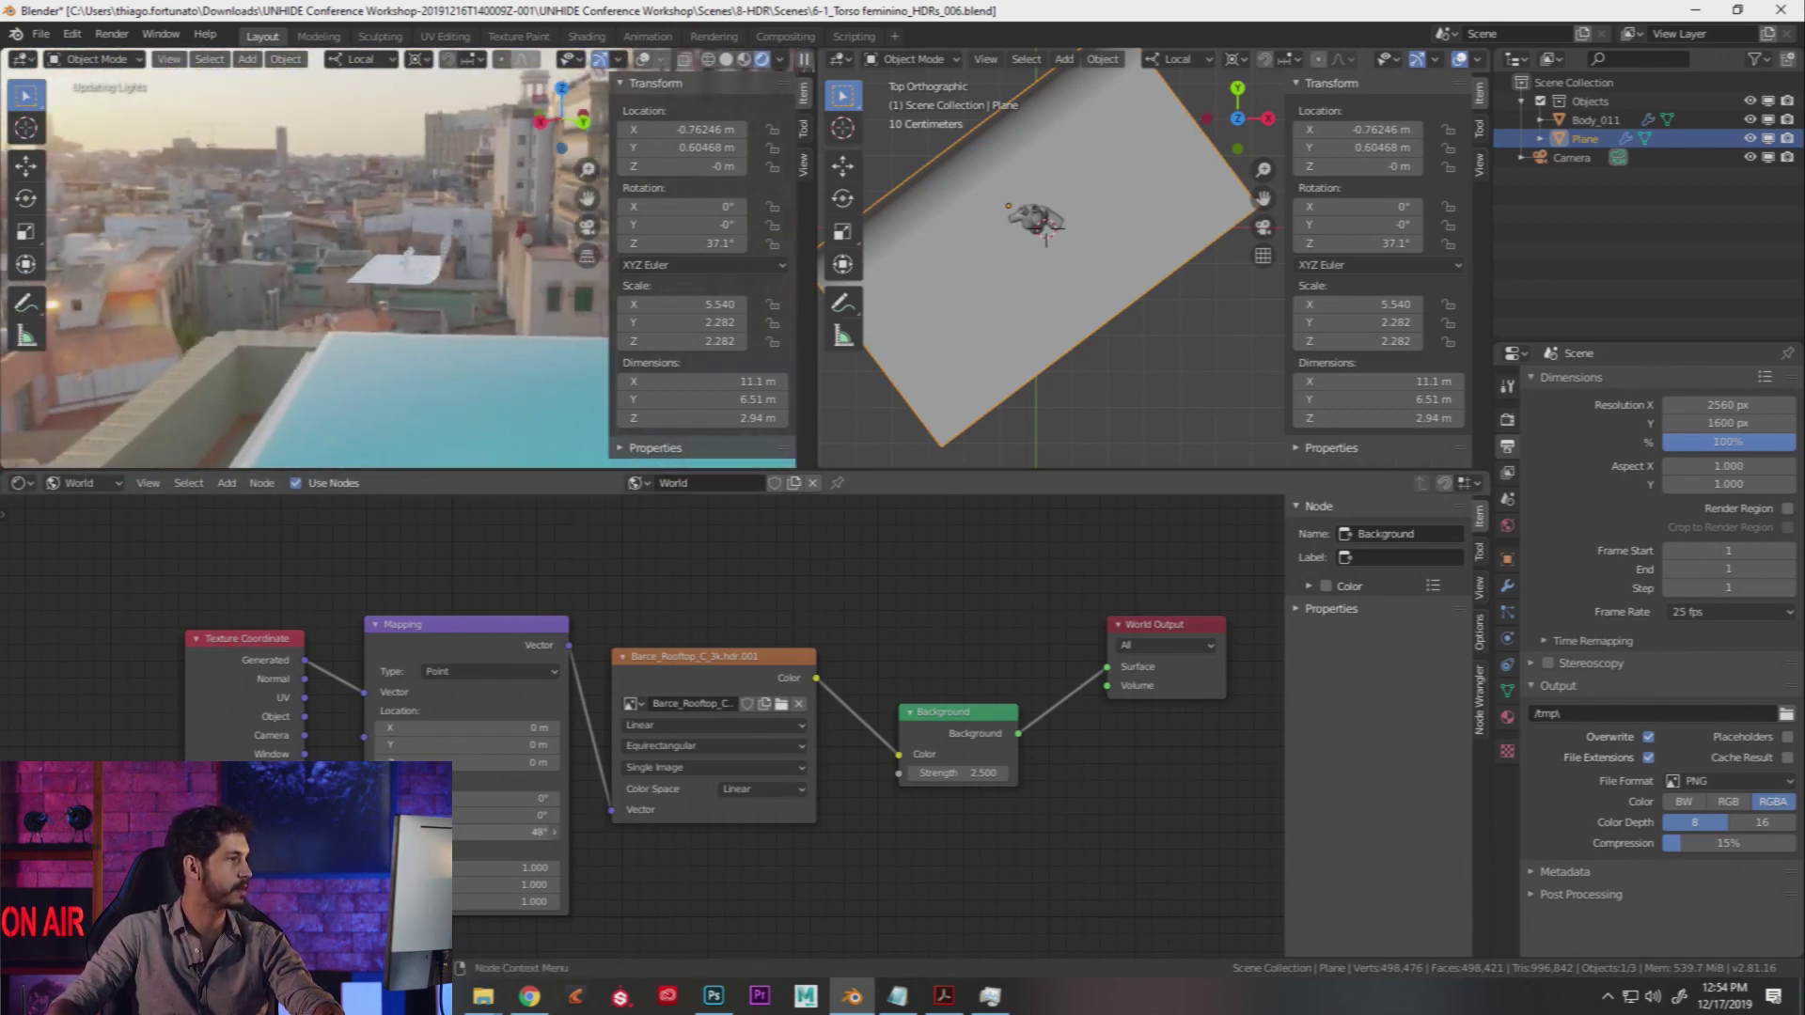
pyautogui.moveTo(553, 832)
pyautogui.mouseDown()
pyautogui.moveTo(512, 832)
pyautogui.moveTo(550, 832)
pyautogui.mouseUp()
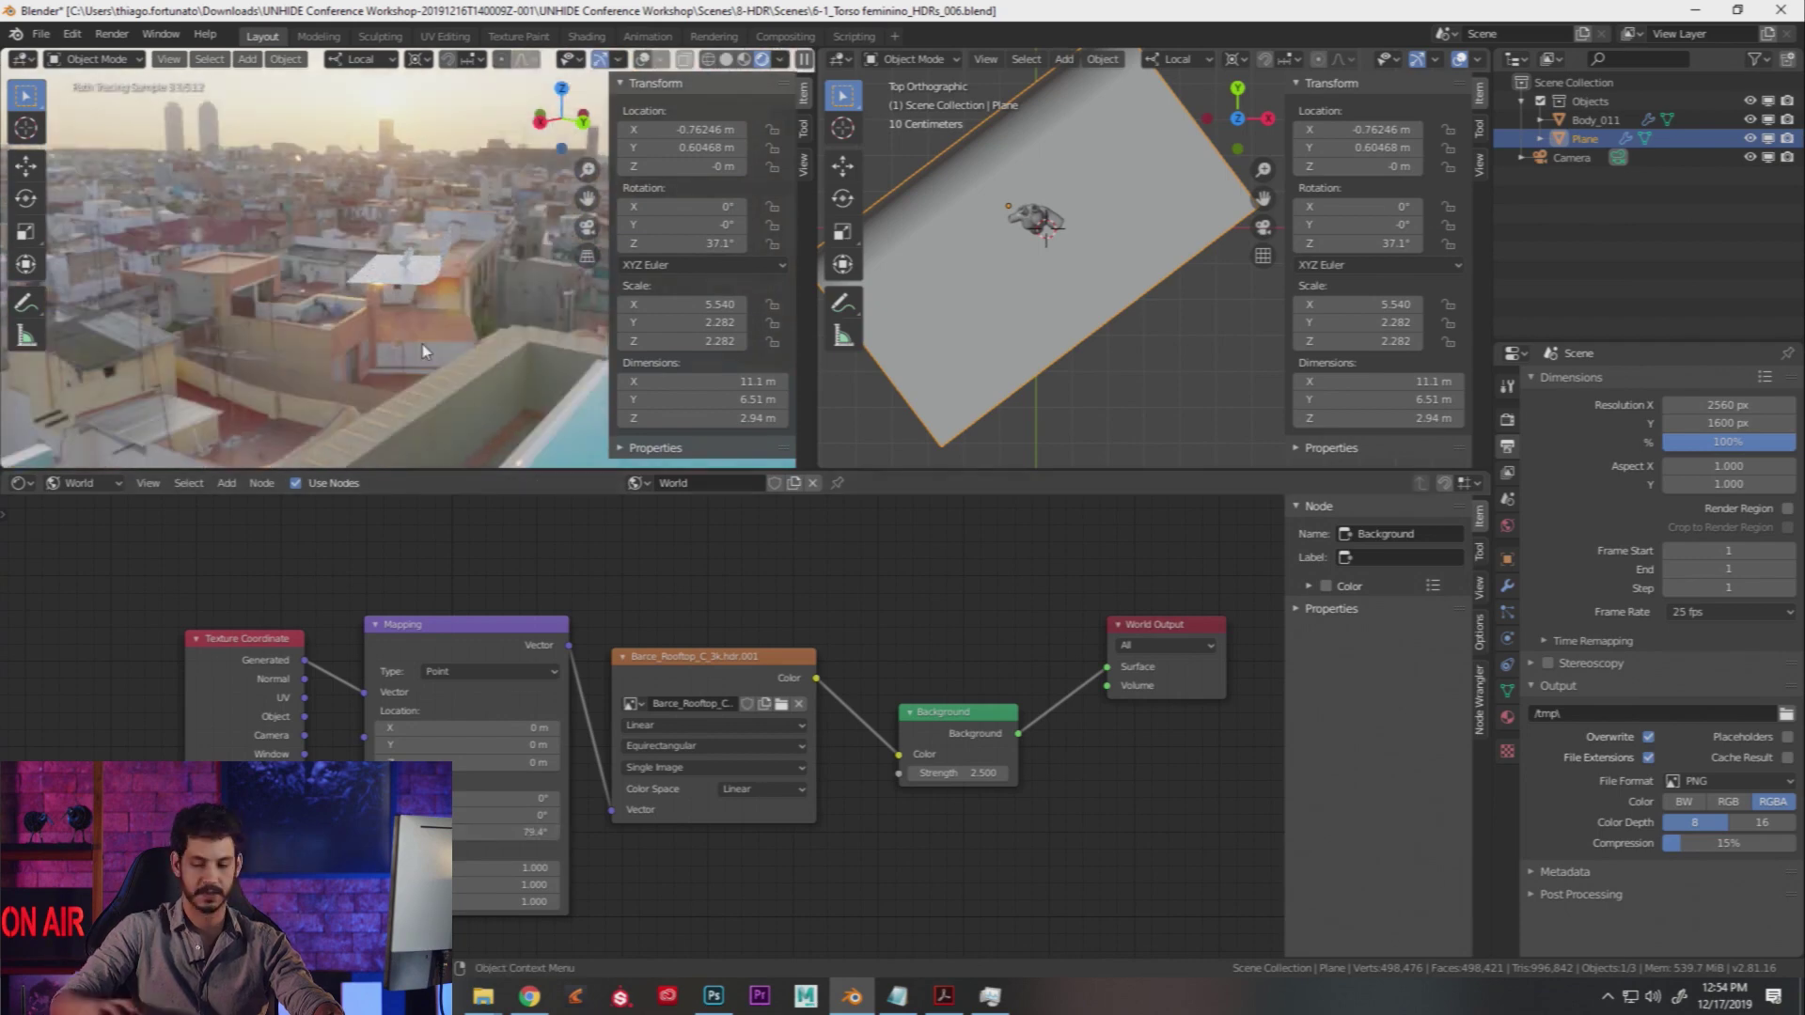
pyautogui.press('KP_0')
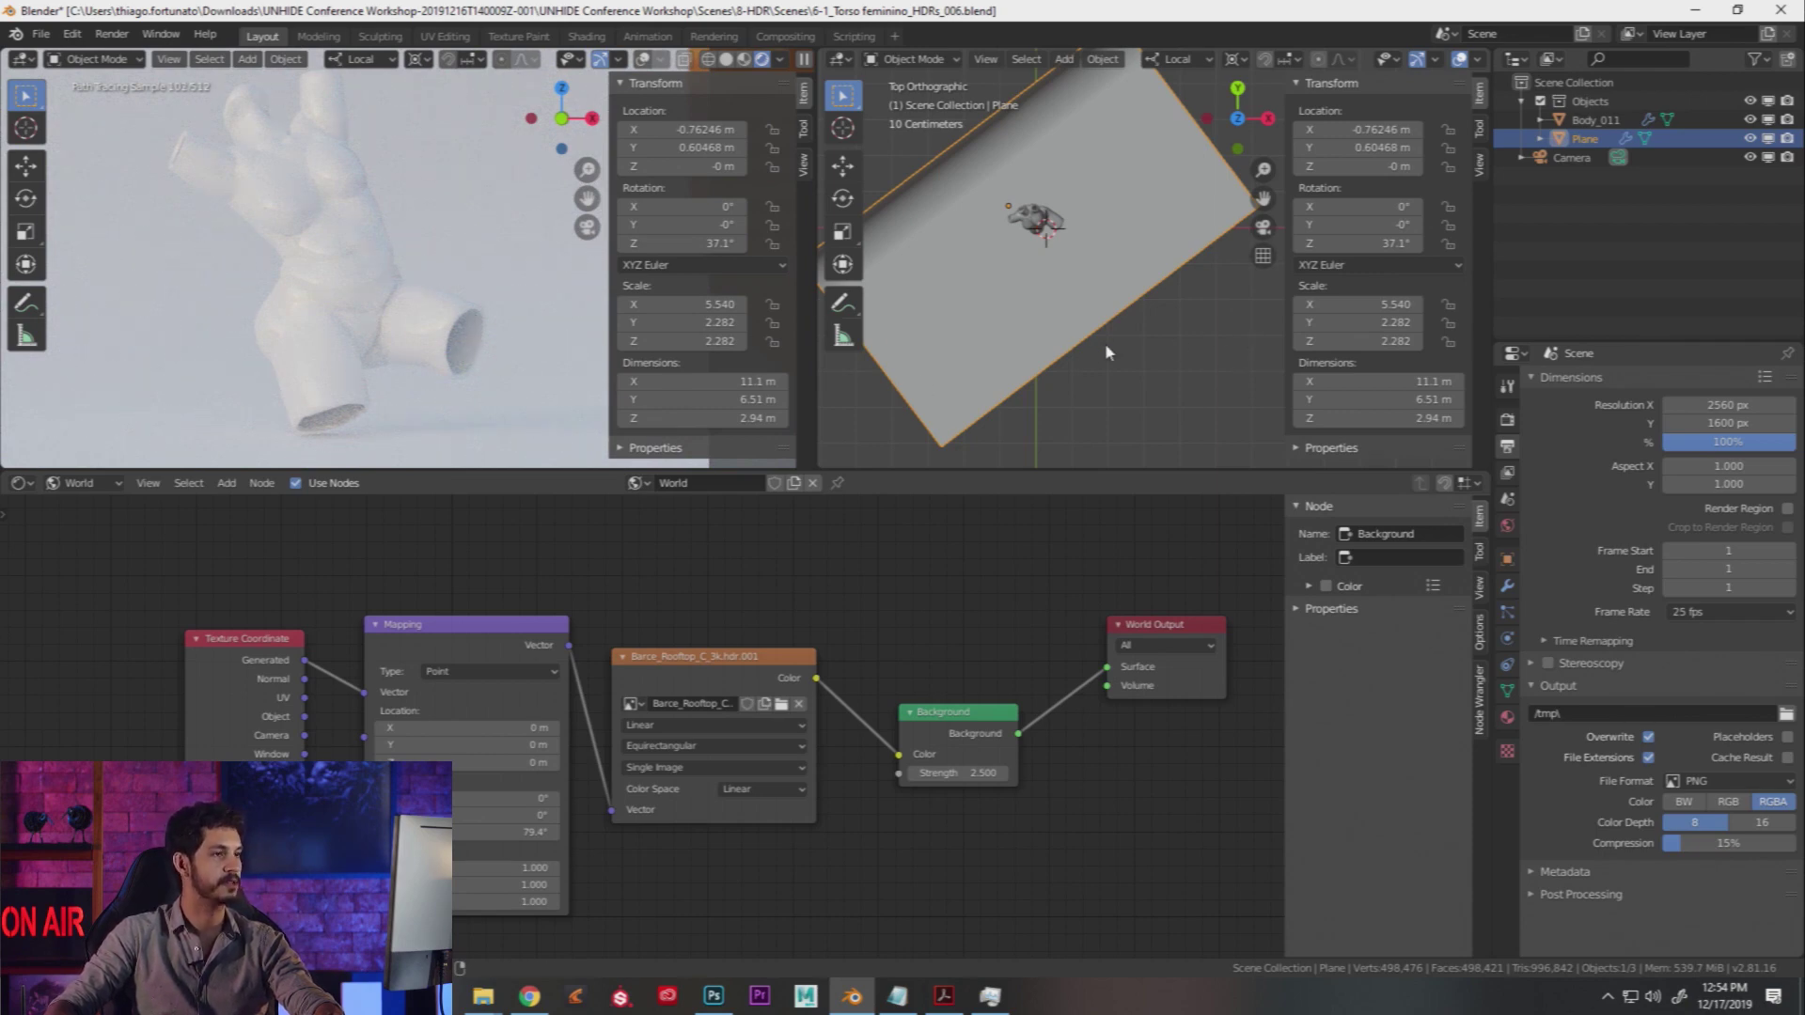
pyautogui.keyDown('shift'); pyautogui.scroll(2, 1104, 342); pyautogui.keyUp('shift')
pyautogui.keyDown('shift'); pyautogui.scroll(1, 1098, 308); pyautogui.keyUp('shift')
pyautogui.click(1188, 387)
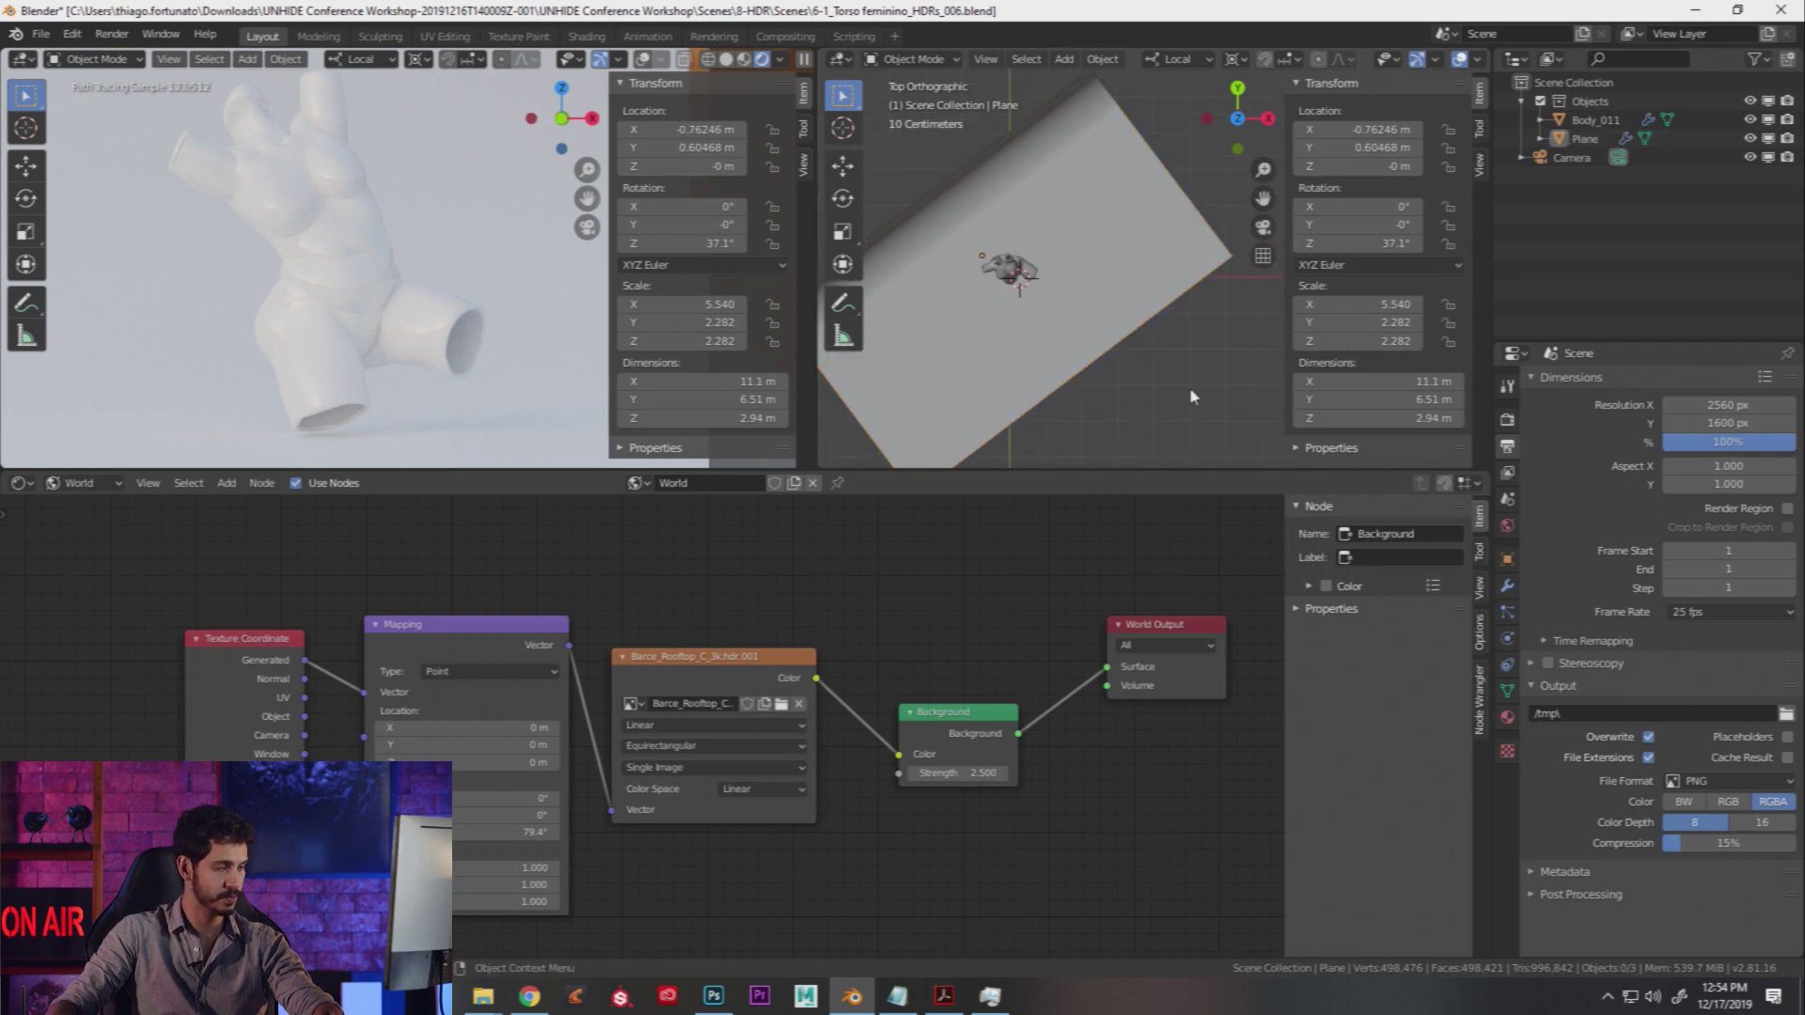
pyautogui.hotkey('shift', 'a')
pyautogui.moveTo(1192, 387)
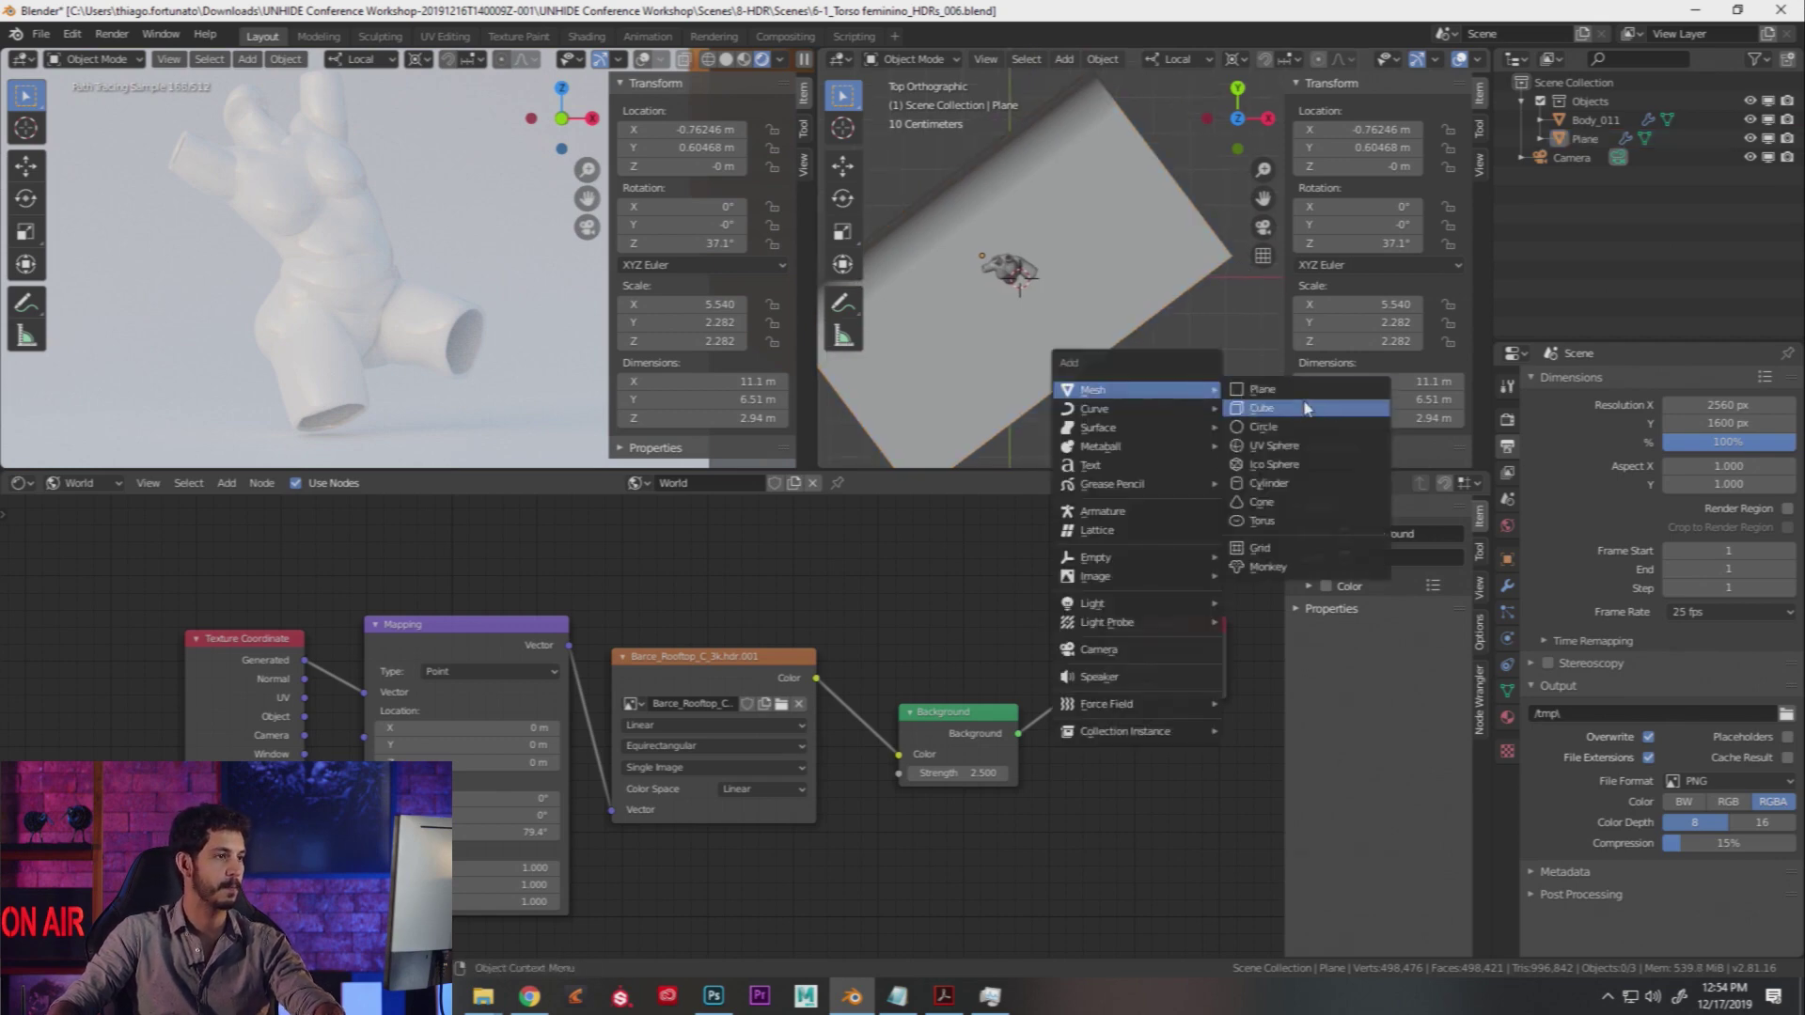
pyautogui.click(1264, 406)
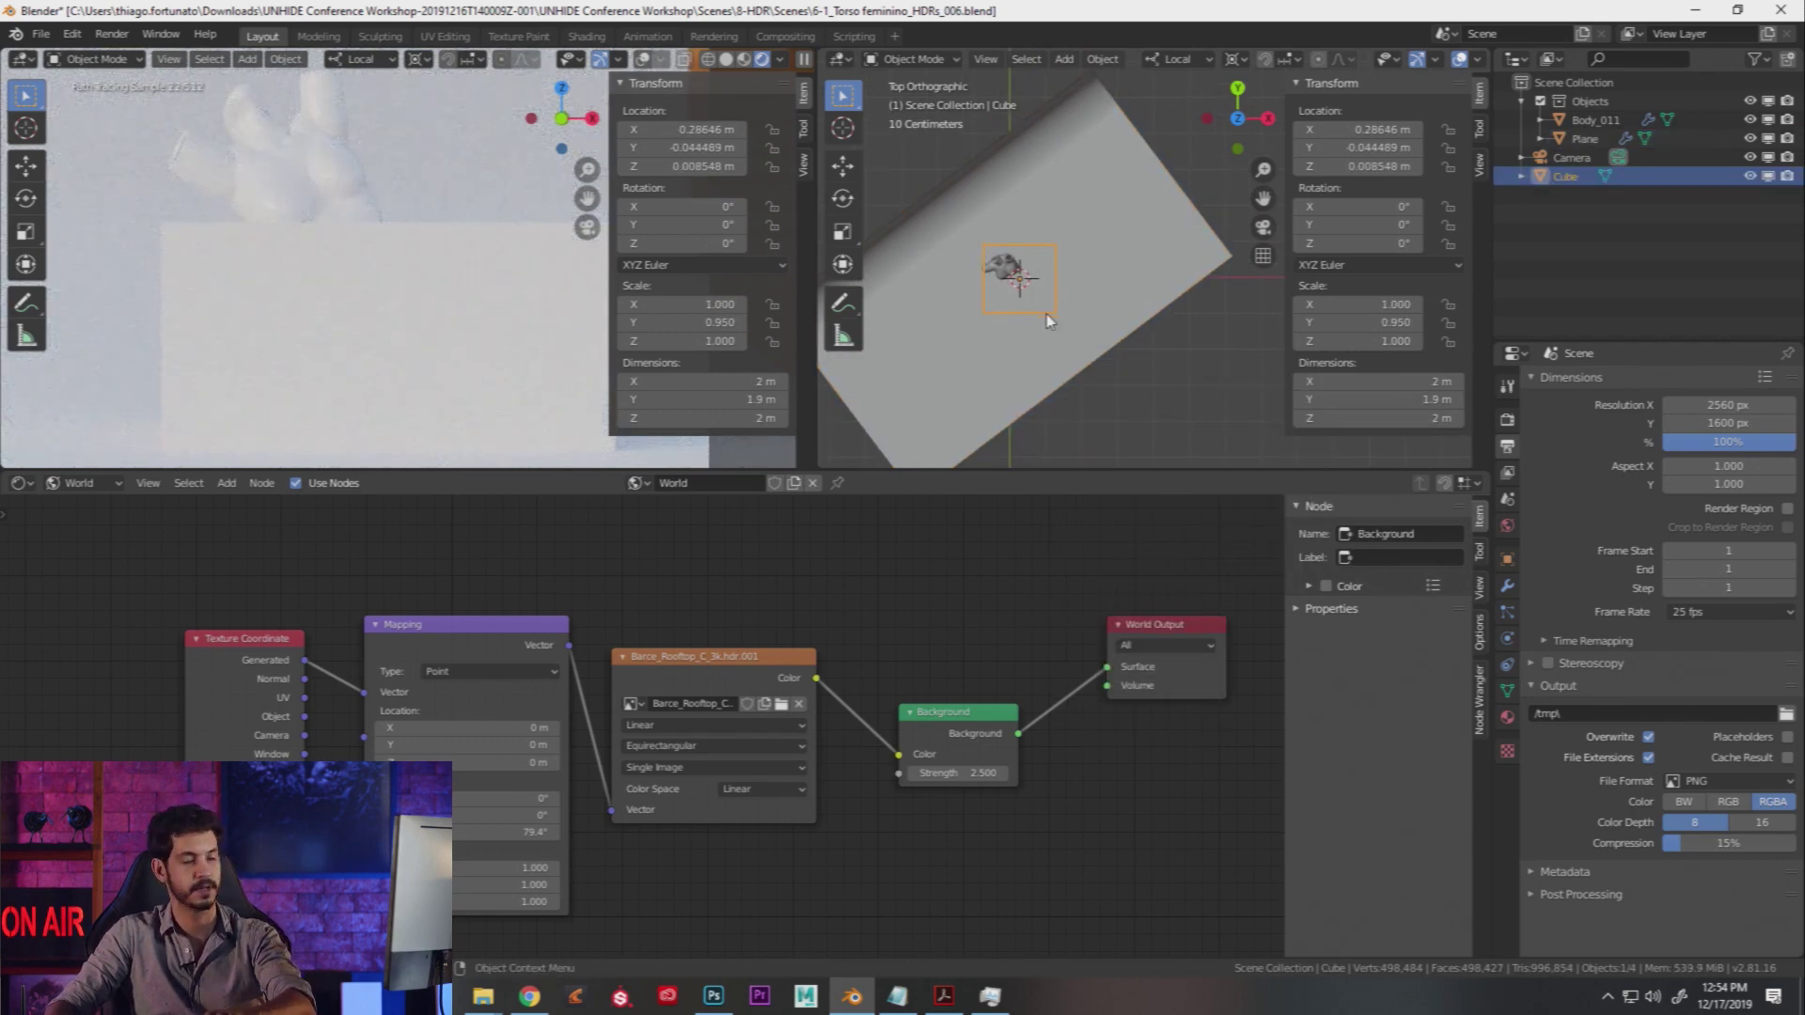
pyautogui.press('Delete')
# Step: Add a mesh plane at the 3D cursor and scale it up to about 3.19 m square
pyautogui.hotkey('shift', 'a')
pyautogui.moveTo(1069, 306)
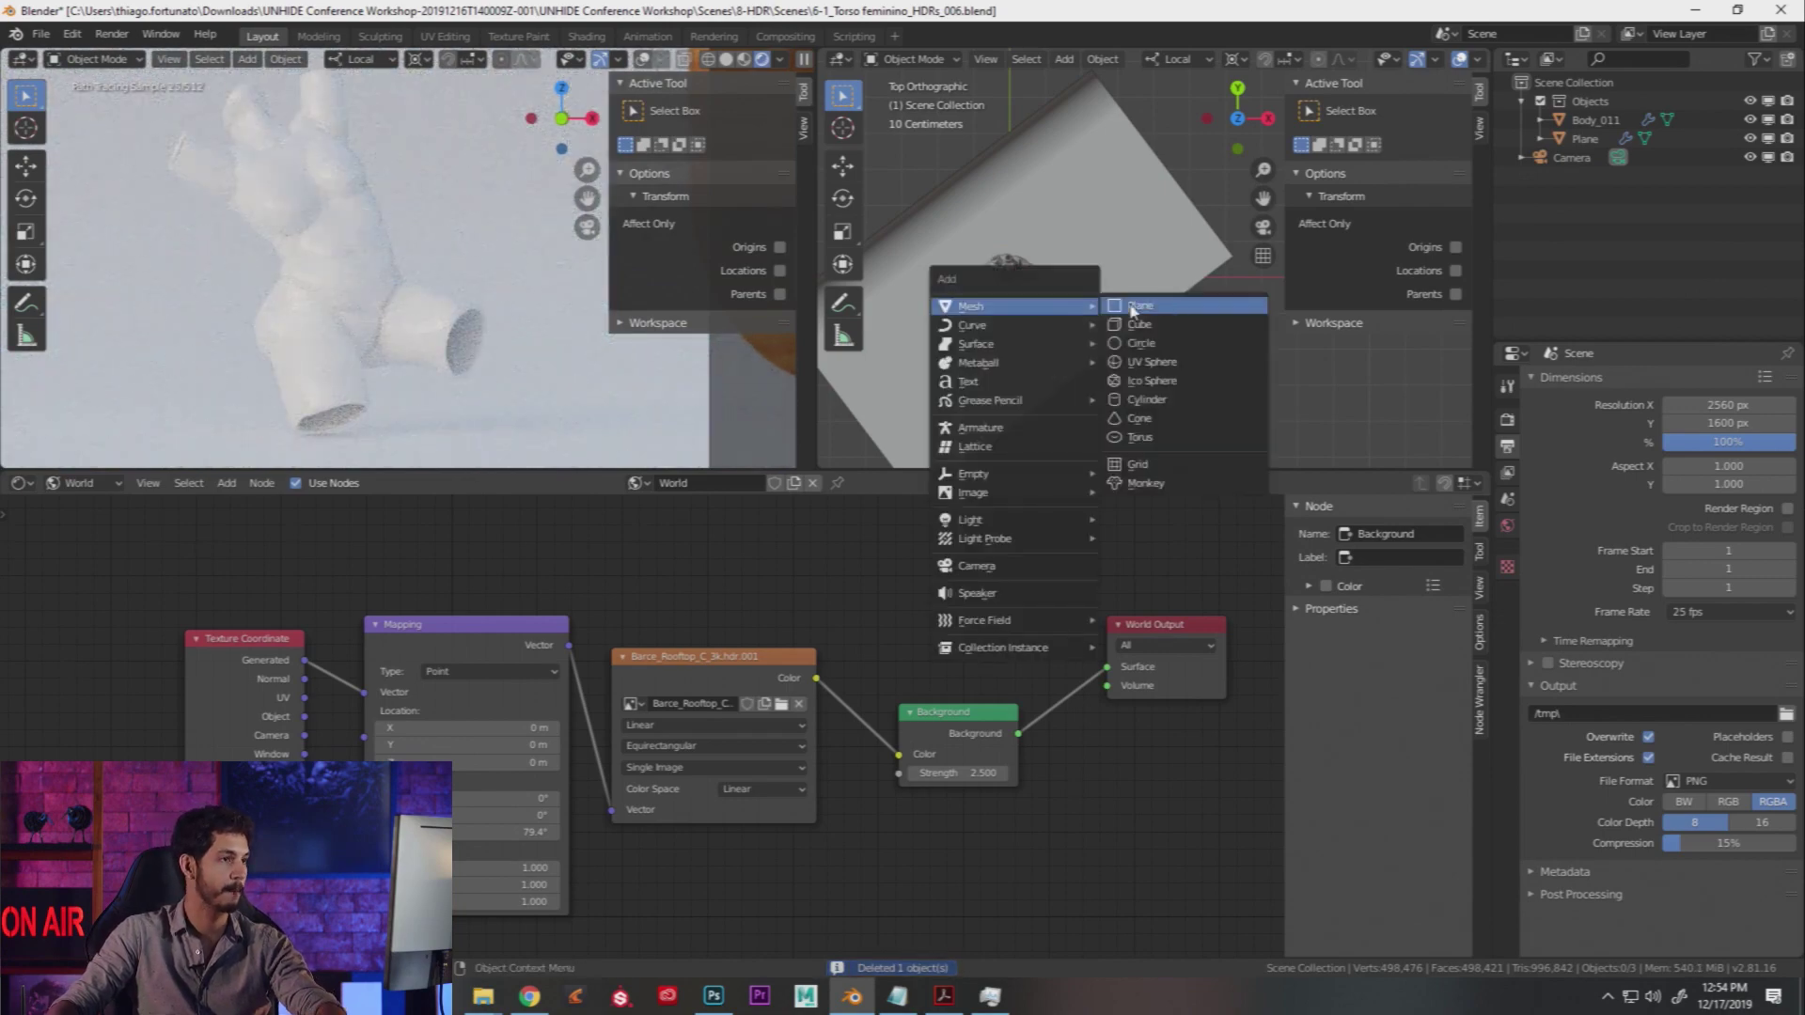
pyautogui.click(1175, 307)
pyautogui.press('s')
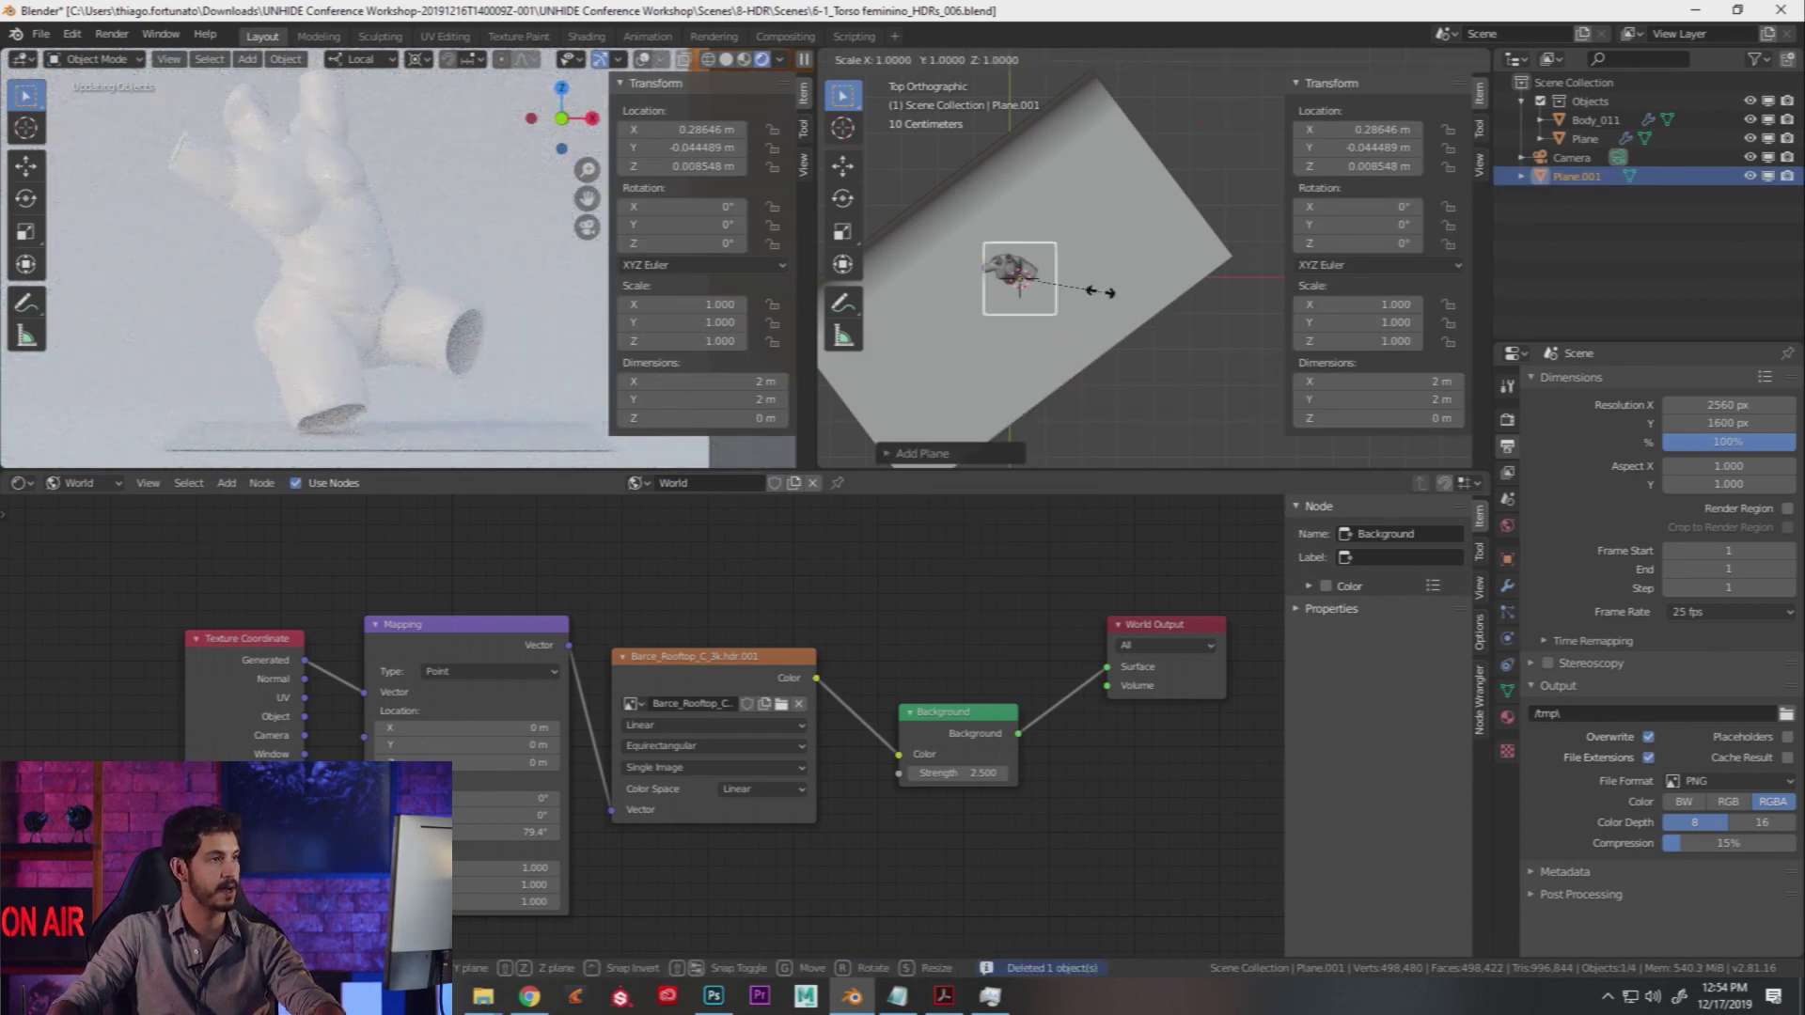
pyautogui.click(1140, 315)
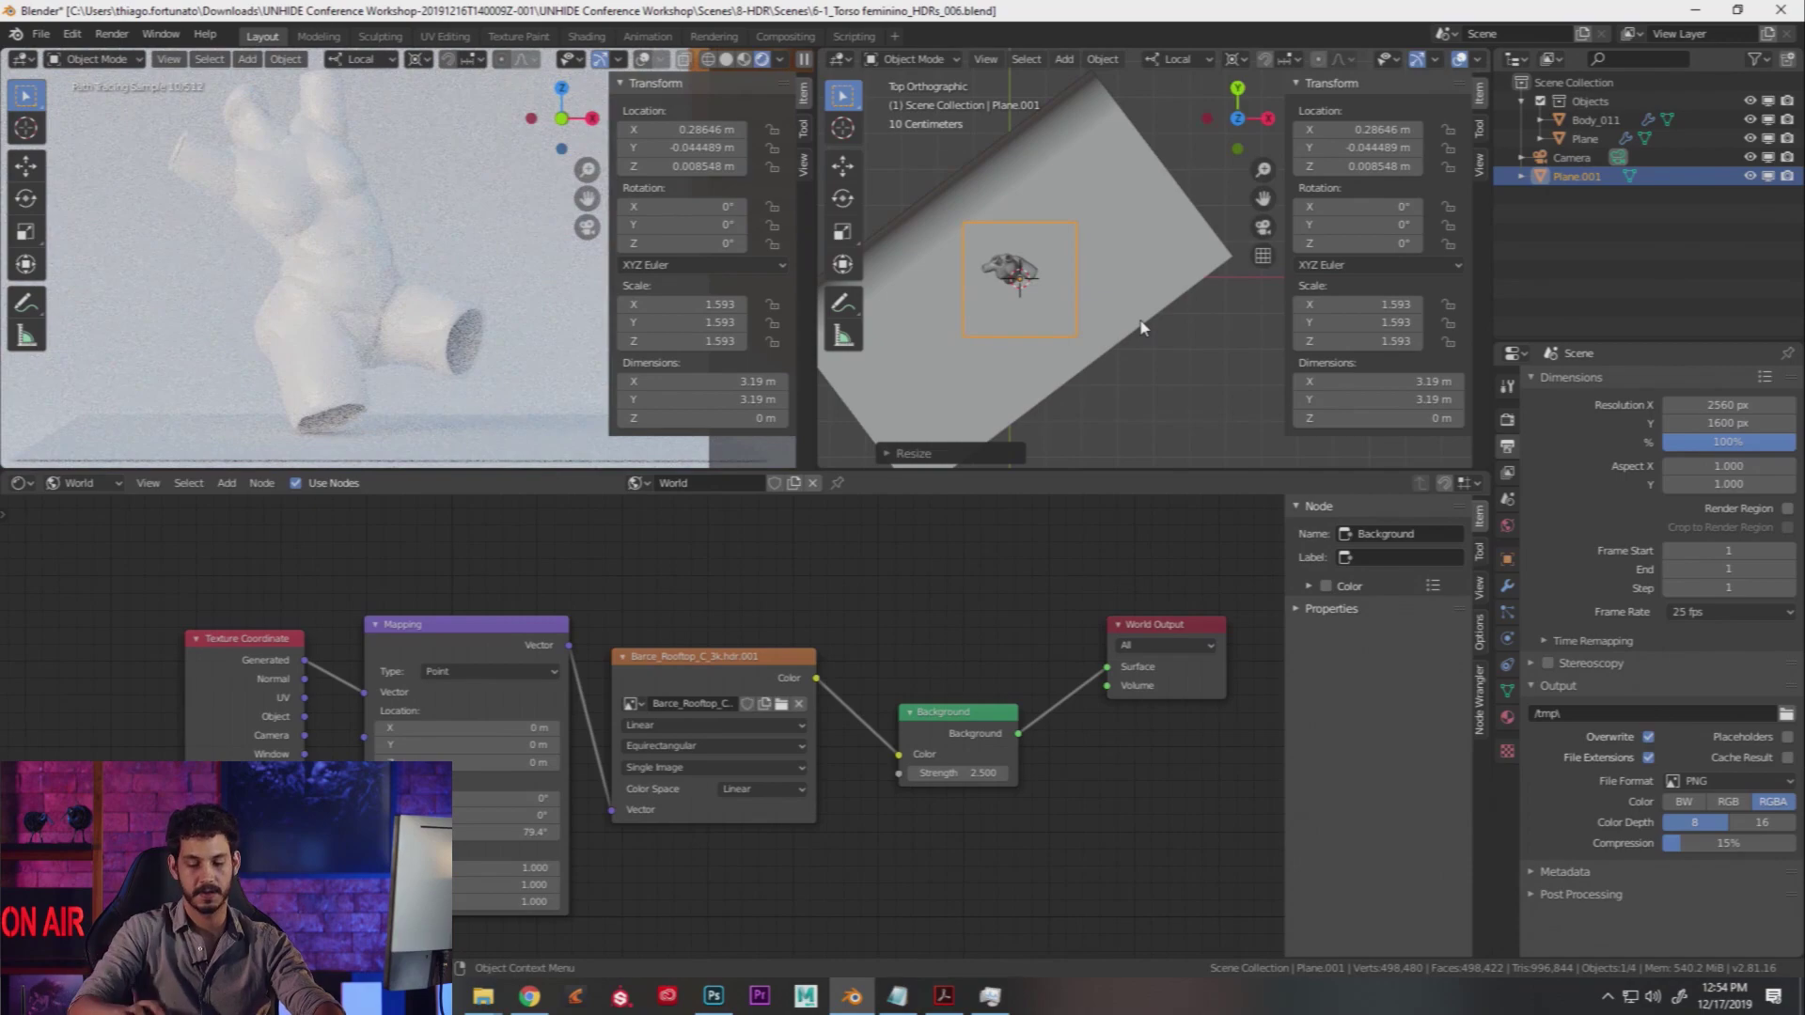
# Step: Stand the new plane upright at about -90.8° around Y in the front view and move it to about X 1.36 m, Z 1.24 m
pyautogui.press('KP_1')
pyautogui.press('r')
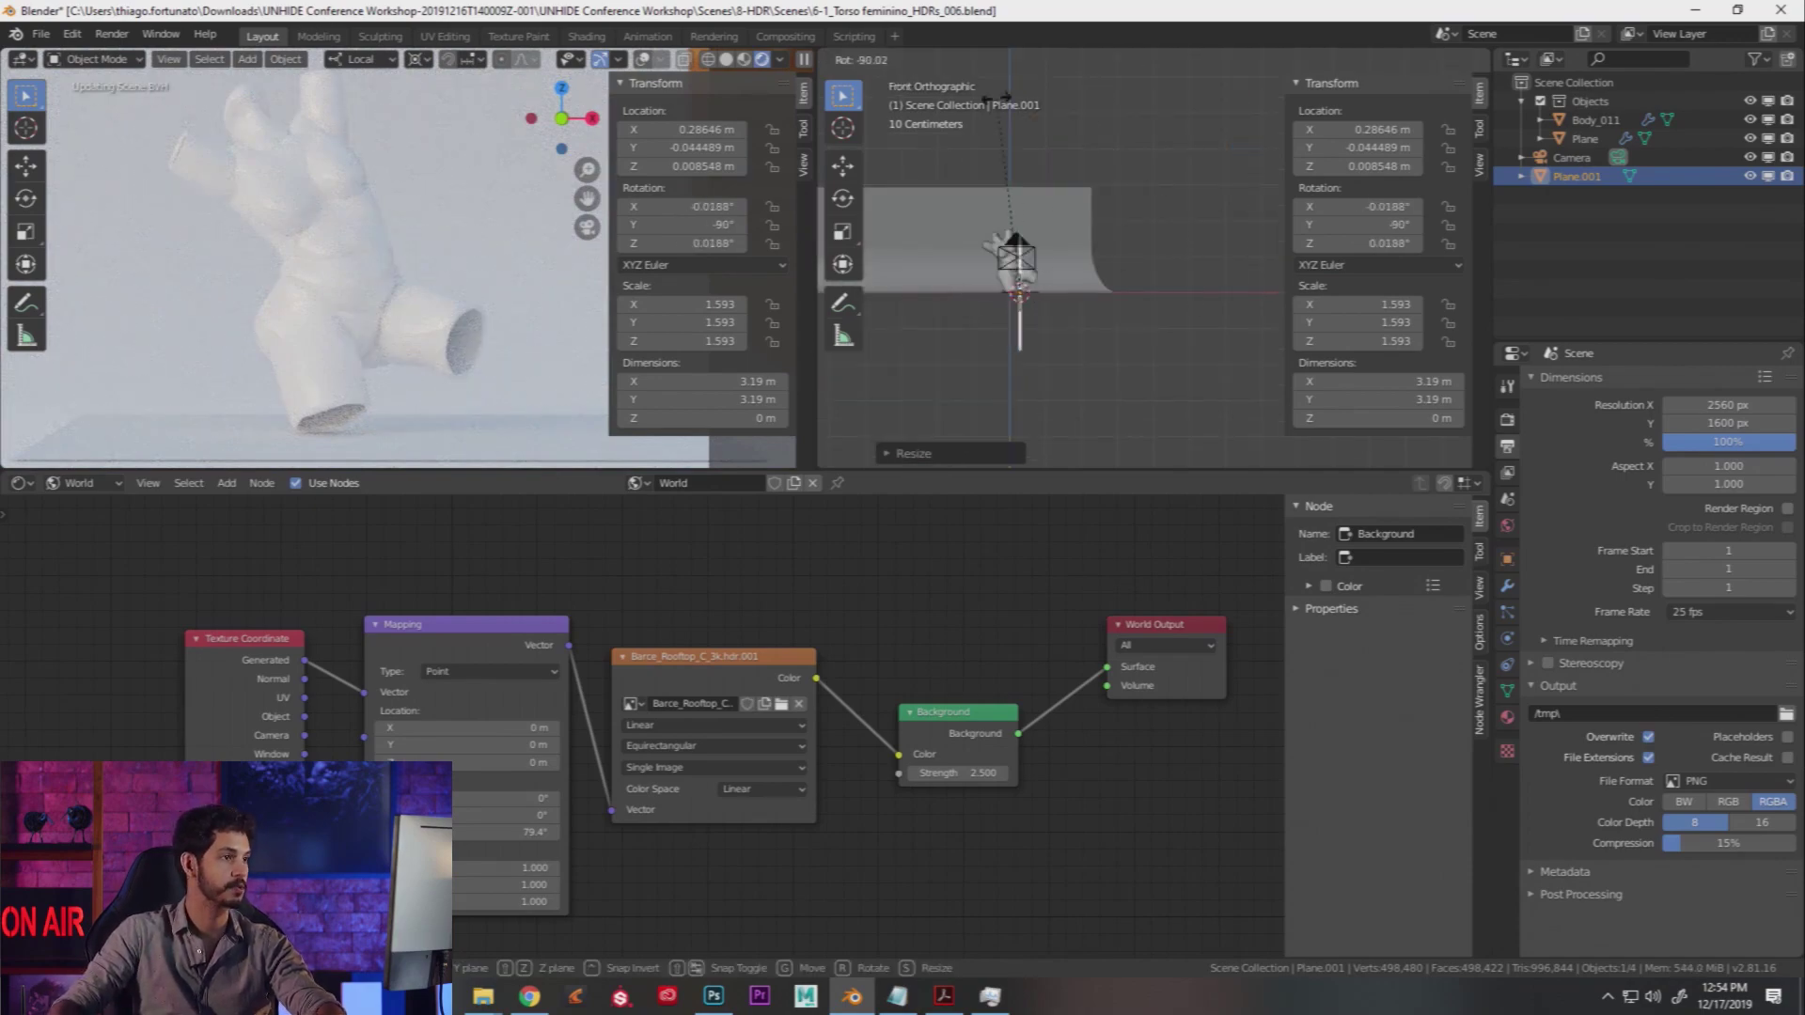
pyautogui.click(993, 96)
pyautogui.press('g')
pyautogui.click(1189, 304)
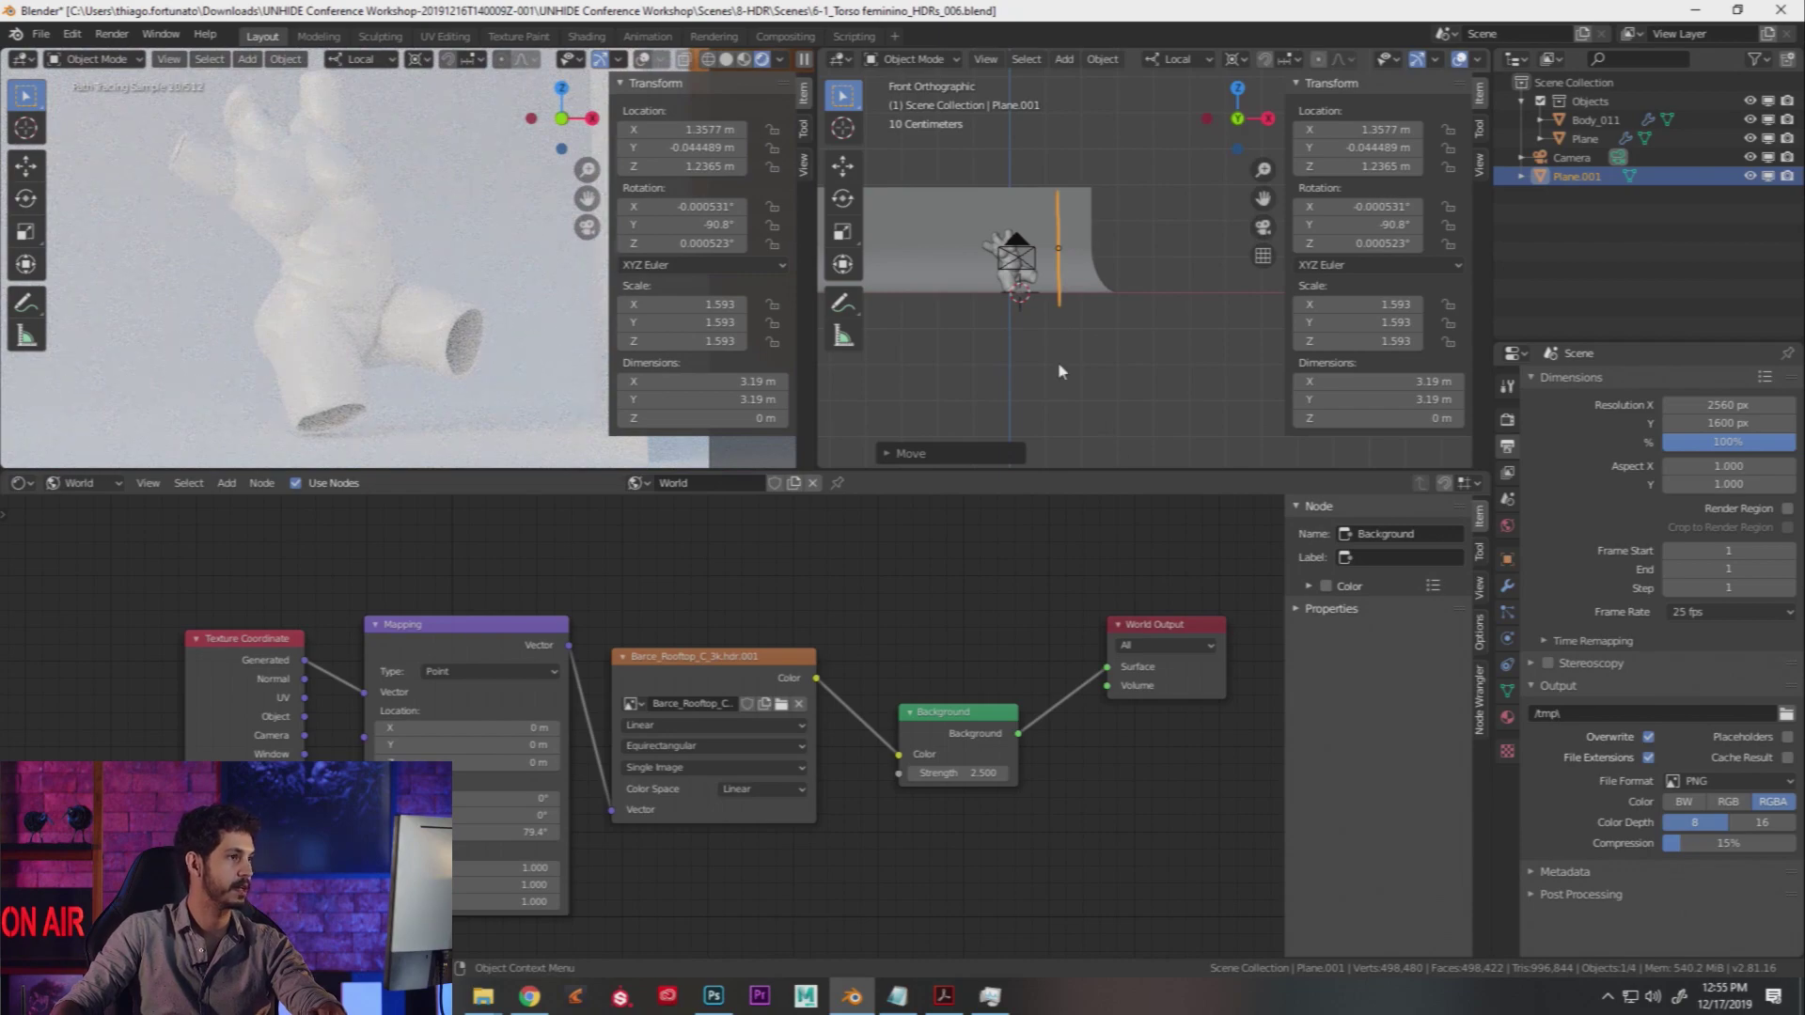
# Step: Rotate the upright plane to about 26.9° around Z in the top view and scale it up to about 5.07 m square
pyautogui.press('KP_7')
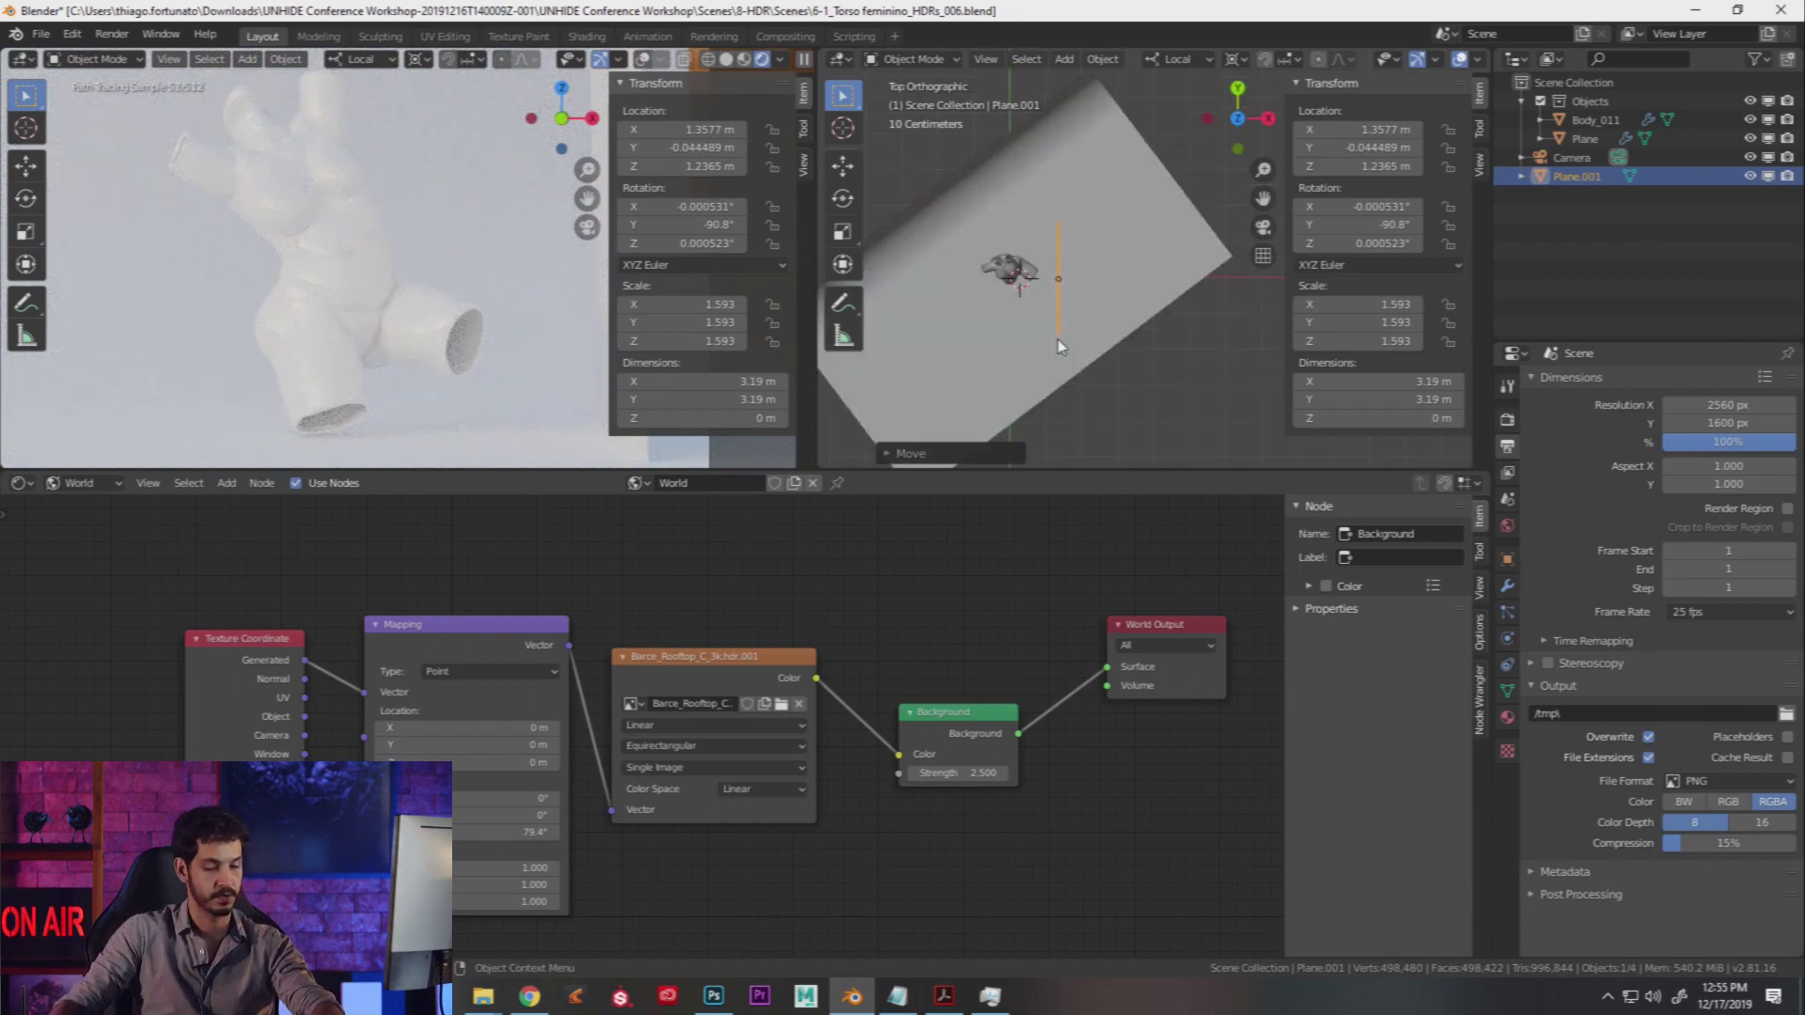
pyautogui.press('r')
pyautogui.click(1103, 273)
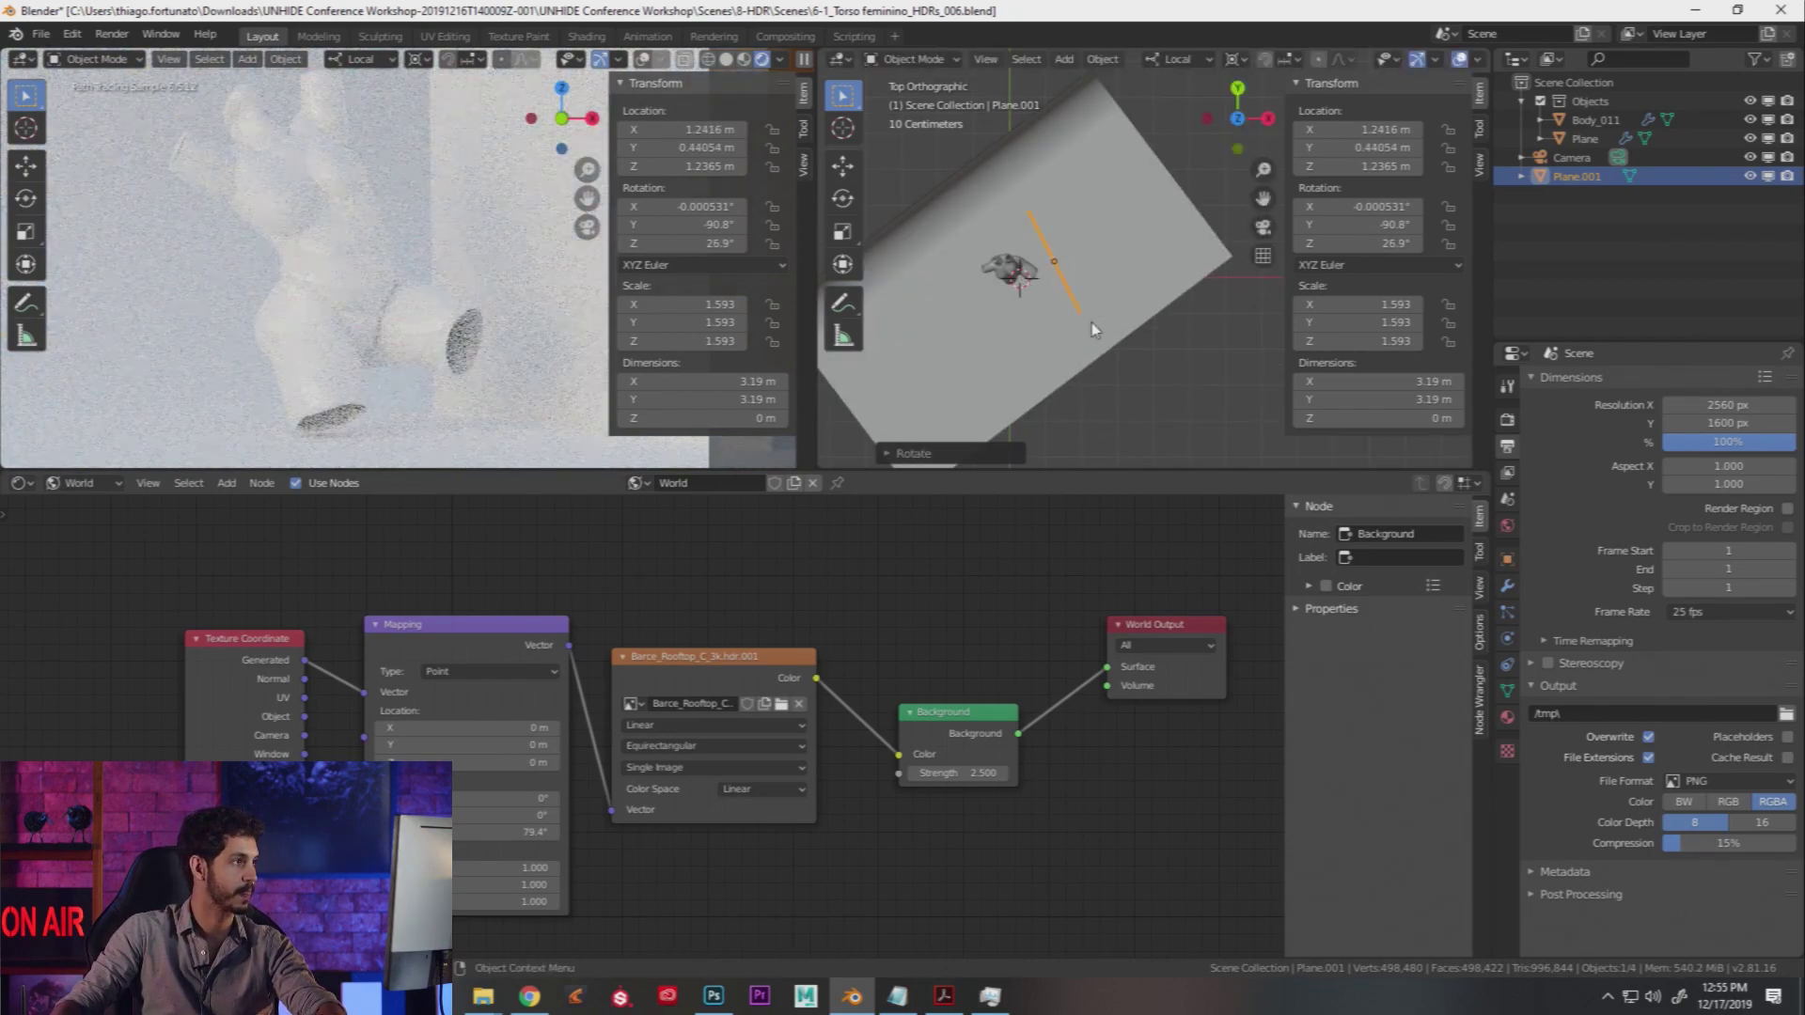
pyautogui.press('s')
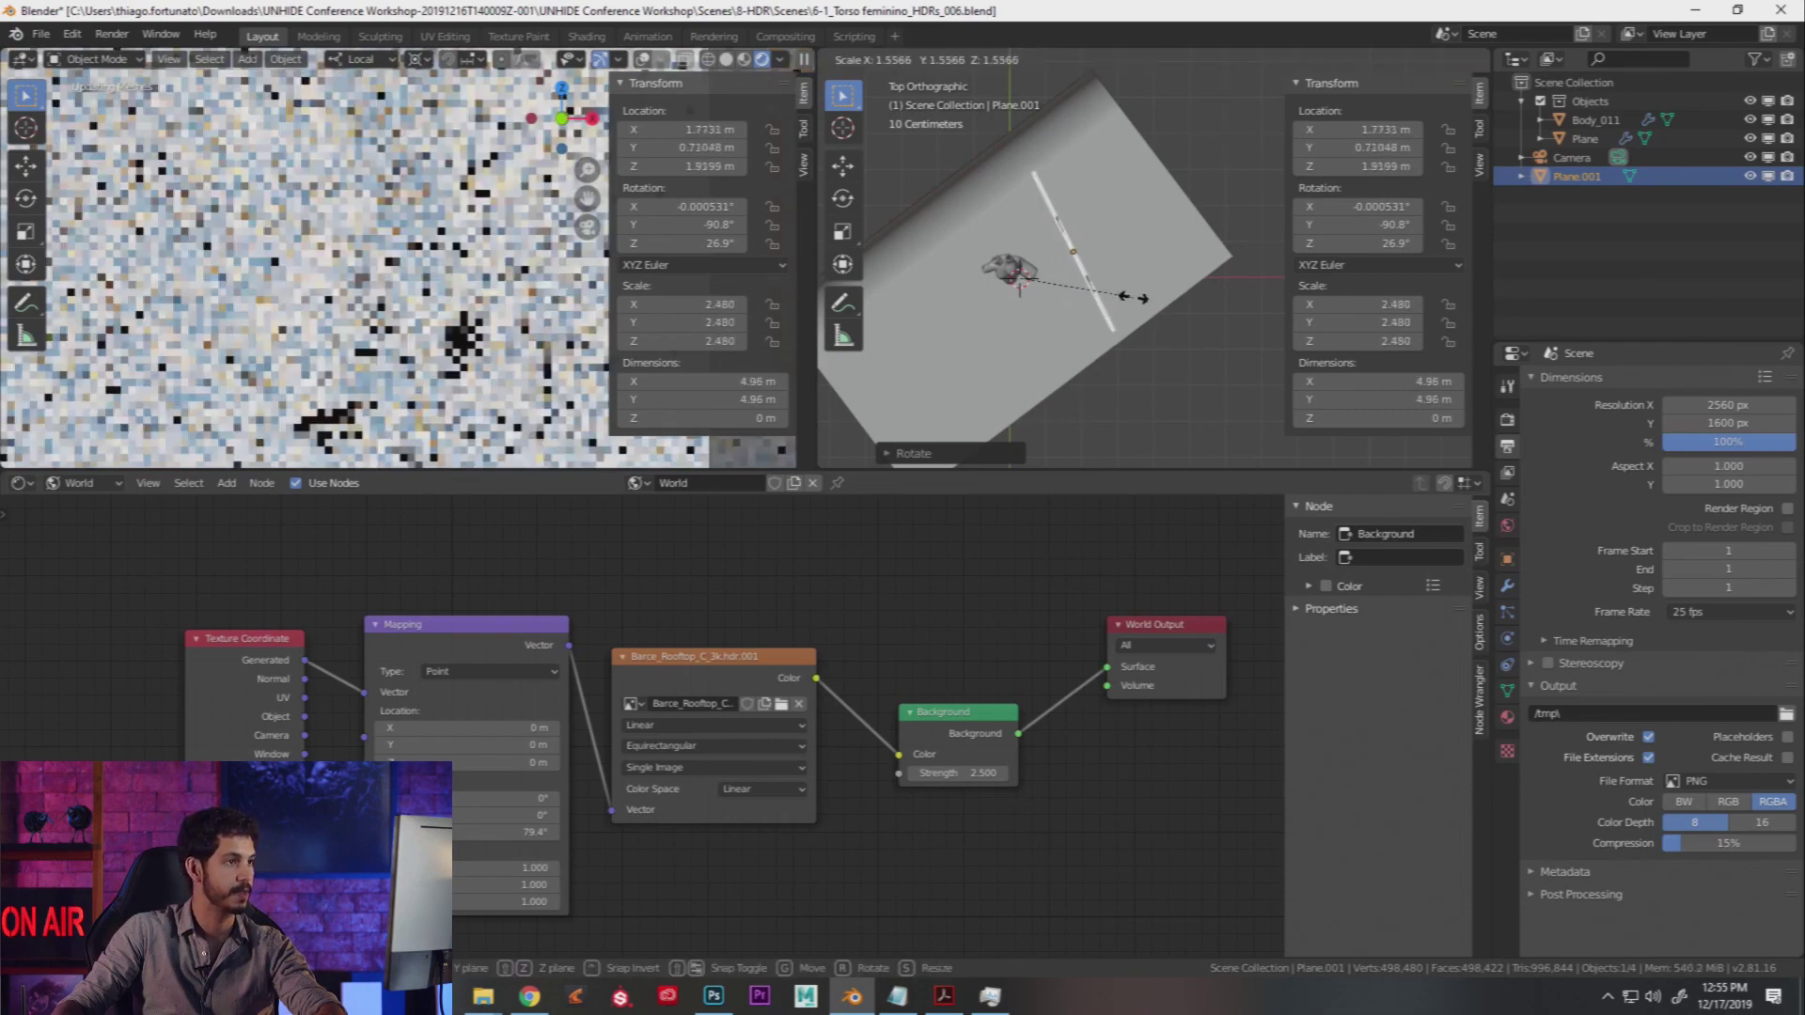
pyautogui.click(1170, 278)
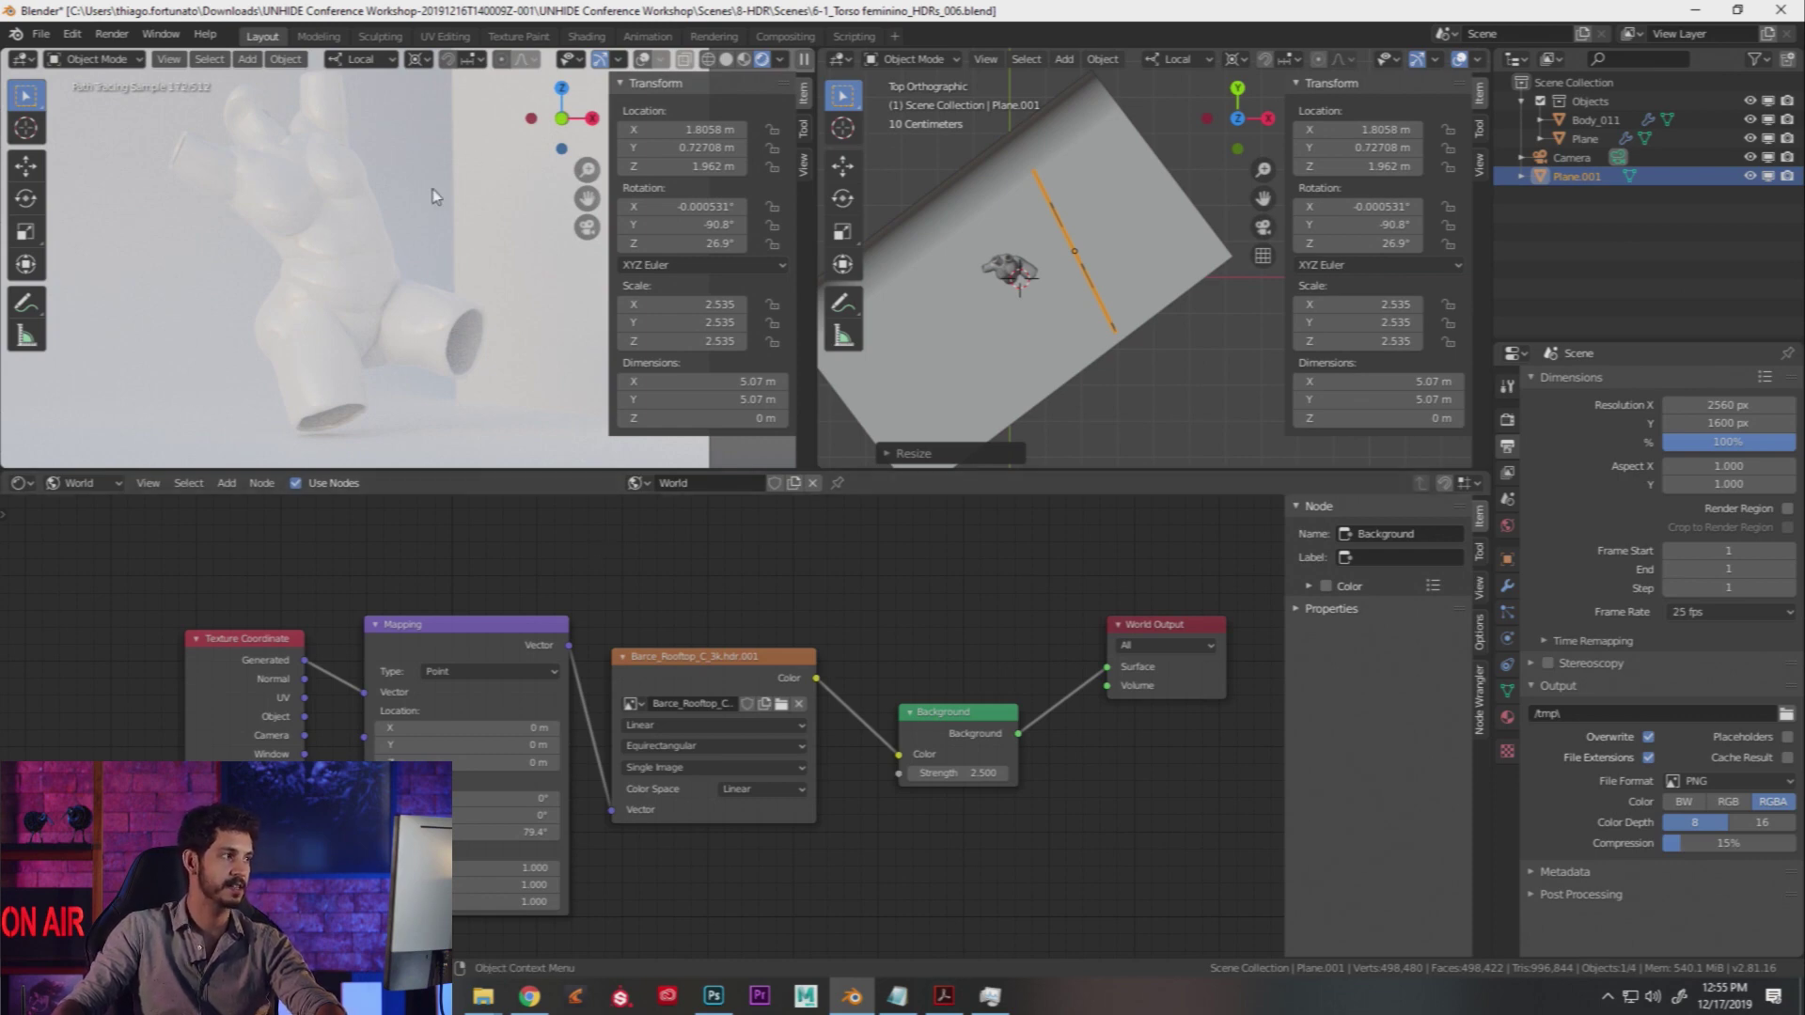
# Step: Give the standing plane a new material named Blackout in the object shader nodes
pyautogui.moveTo(1070, 322); pyautogui.dragTo(1095, 212, button='middle')
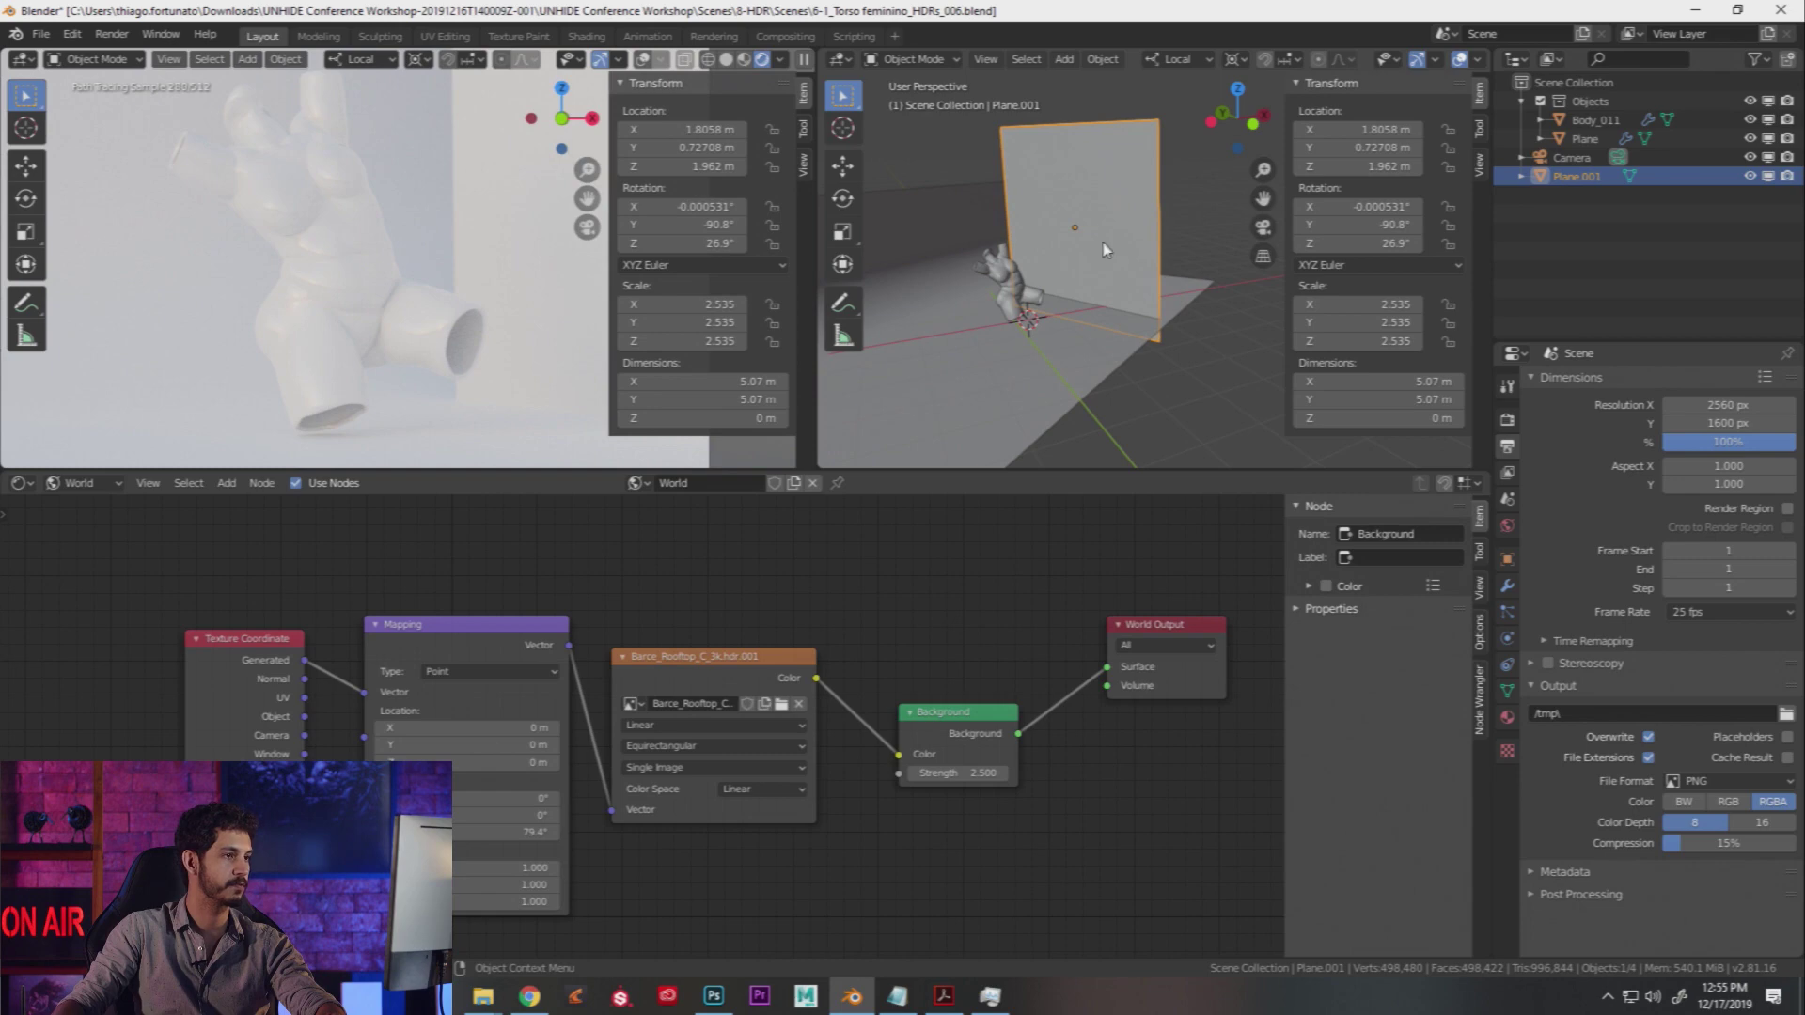
pyautogui.click(98, 489)
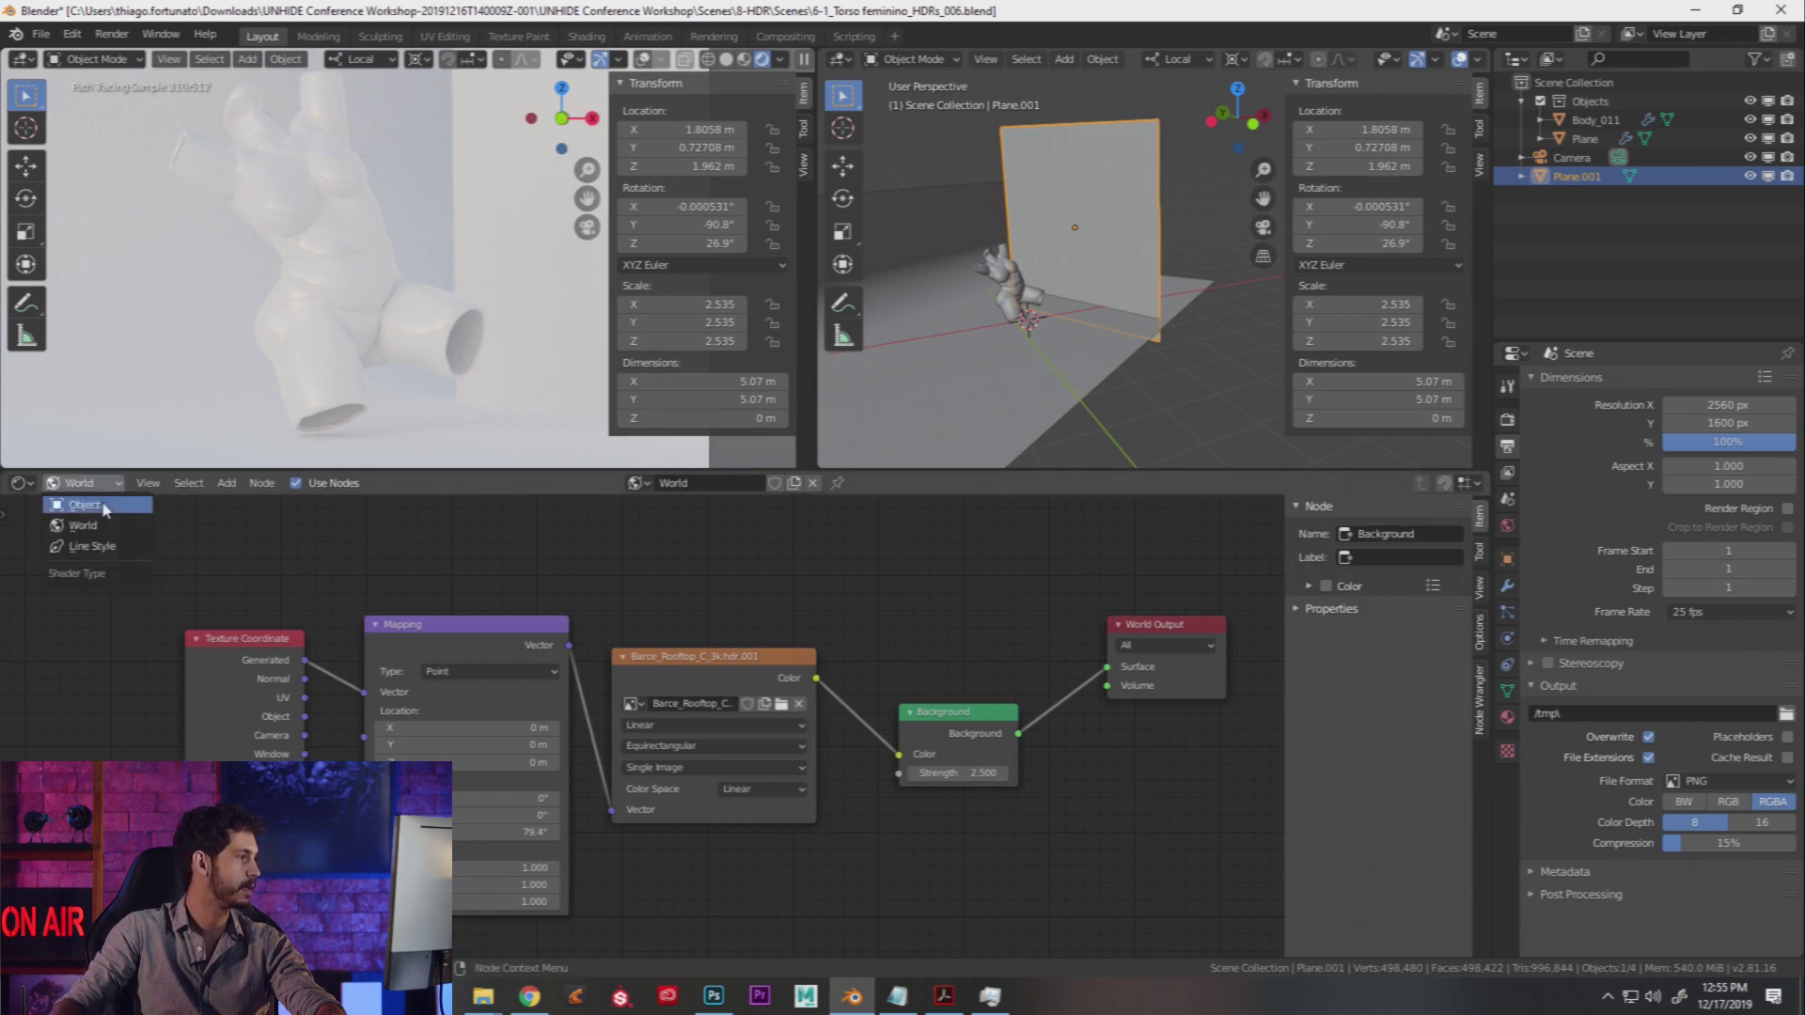
pyautogui.click(99, 505)
pyautogui.click(755, 484)
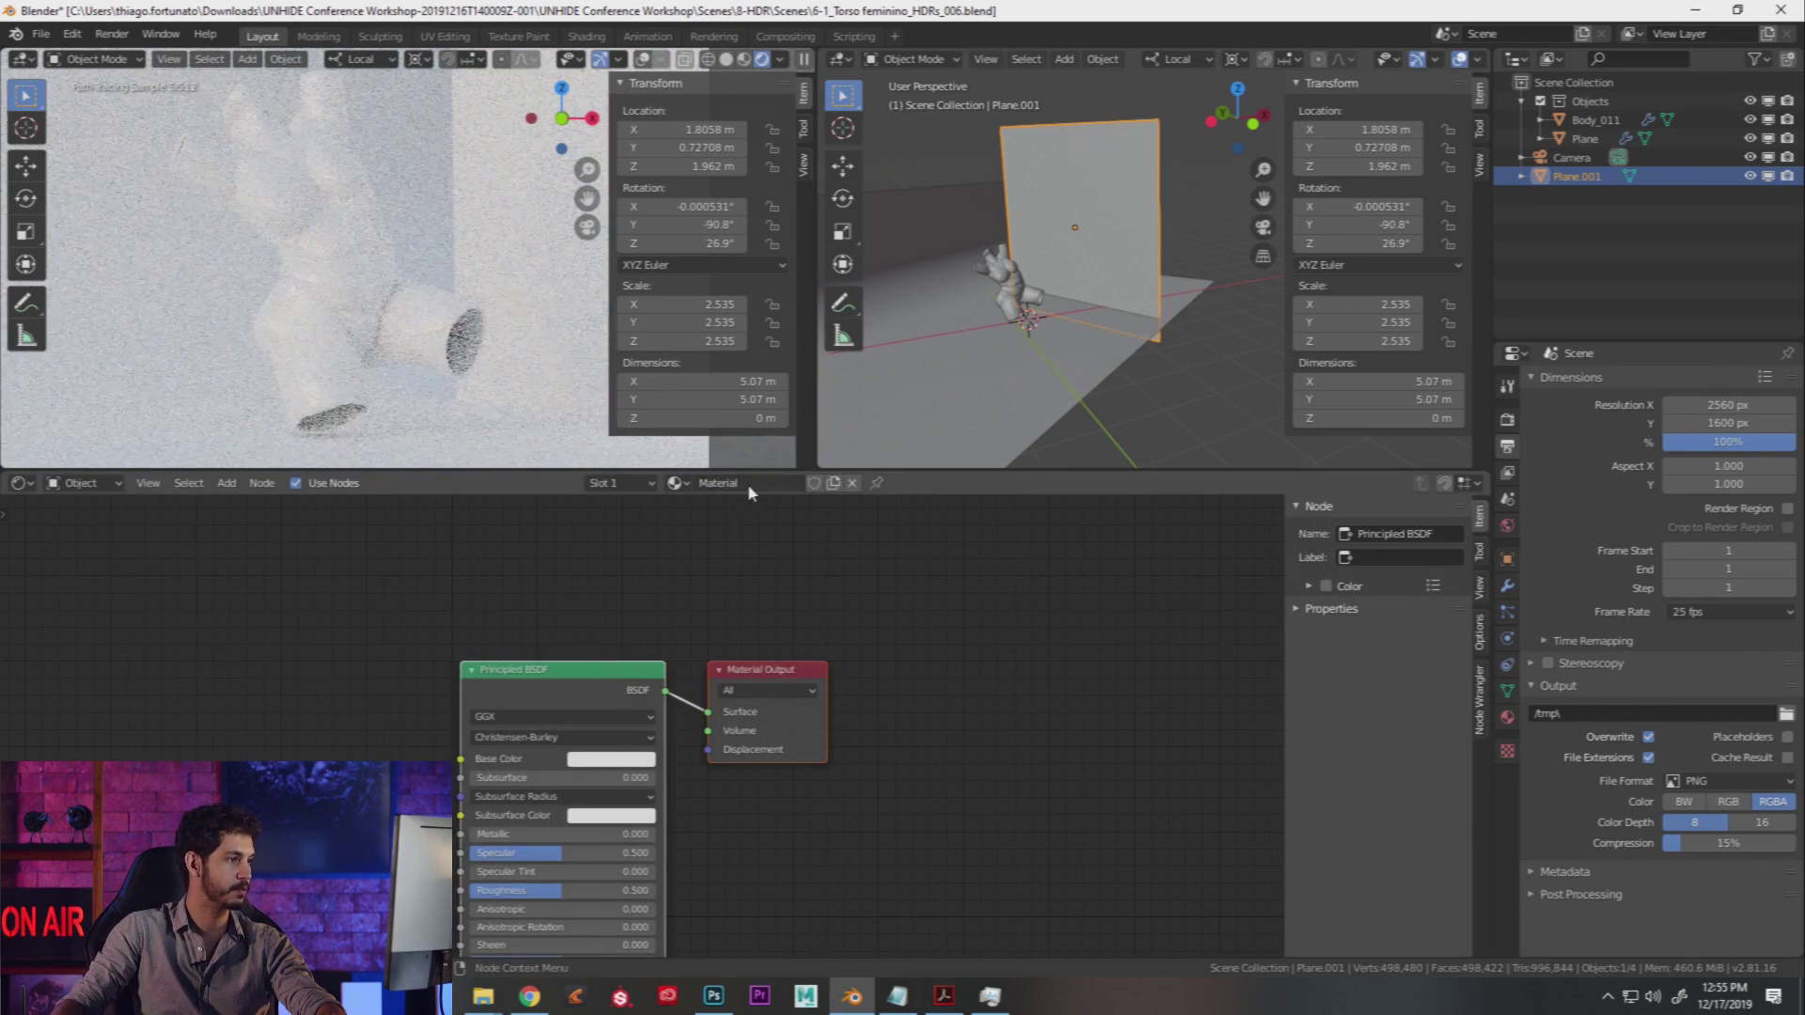
pyautogui.doubleClick(760, 482)
pyautogui.write('Blackout')
pyautogui.press('Return')
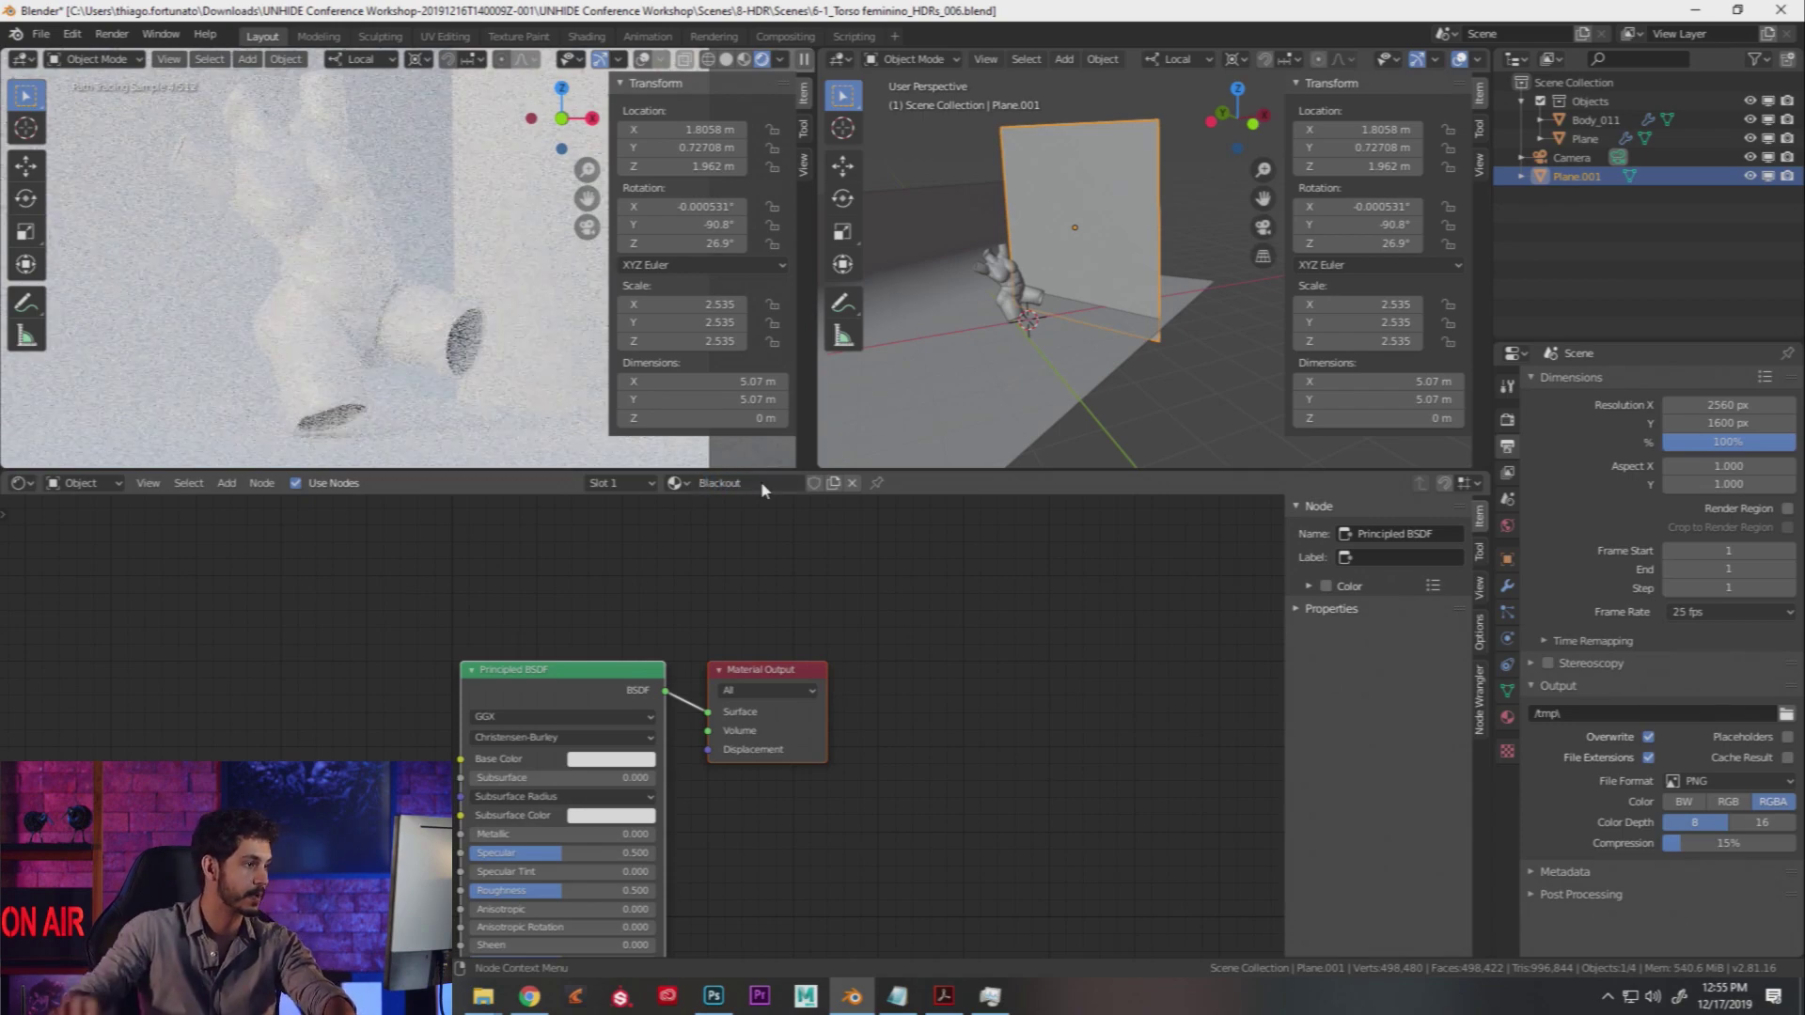
# Step: Set the Blackout material's Specular and Roughness to 0 and darken its Base Color to black
pyautogui.moveTo(564, 857); pyautogui.dragTo(470, 856)
pyautogui.moveTo(561, 891); pyautogui.dragTo(470, 891)
pyautogui.click(609, 760)
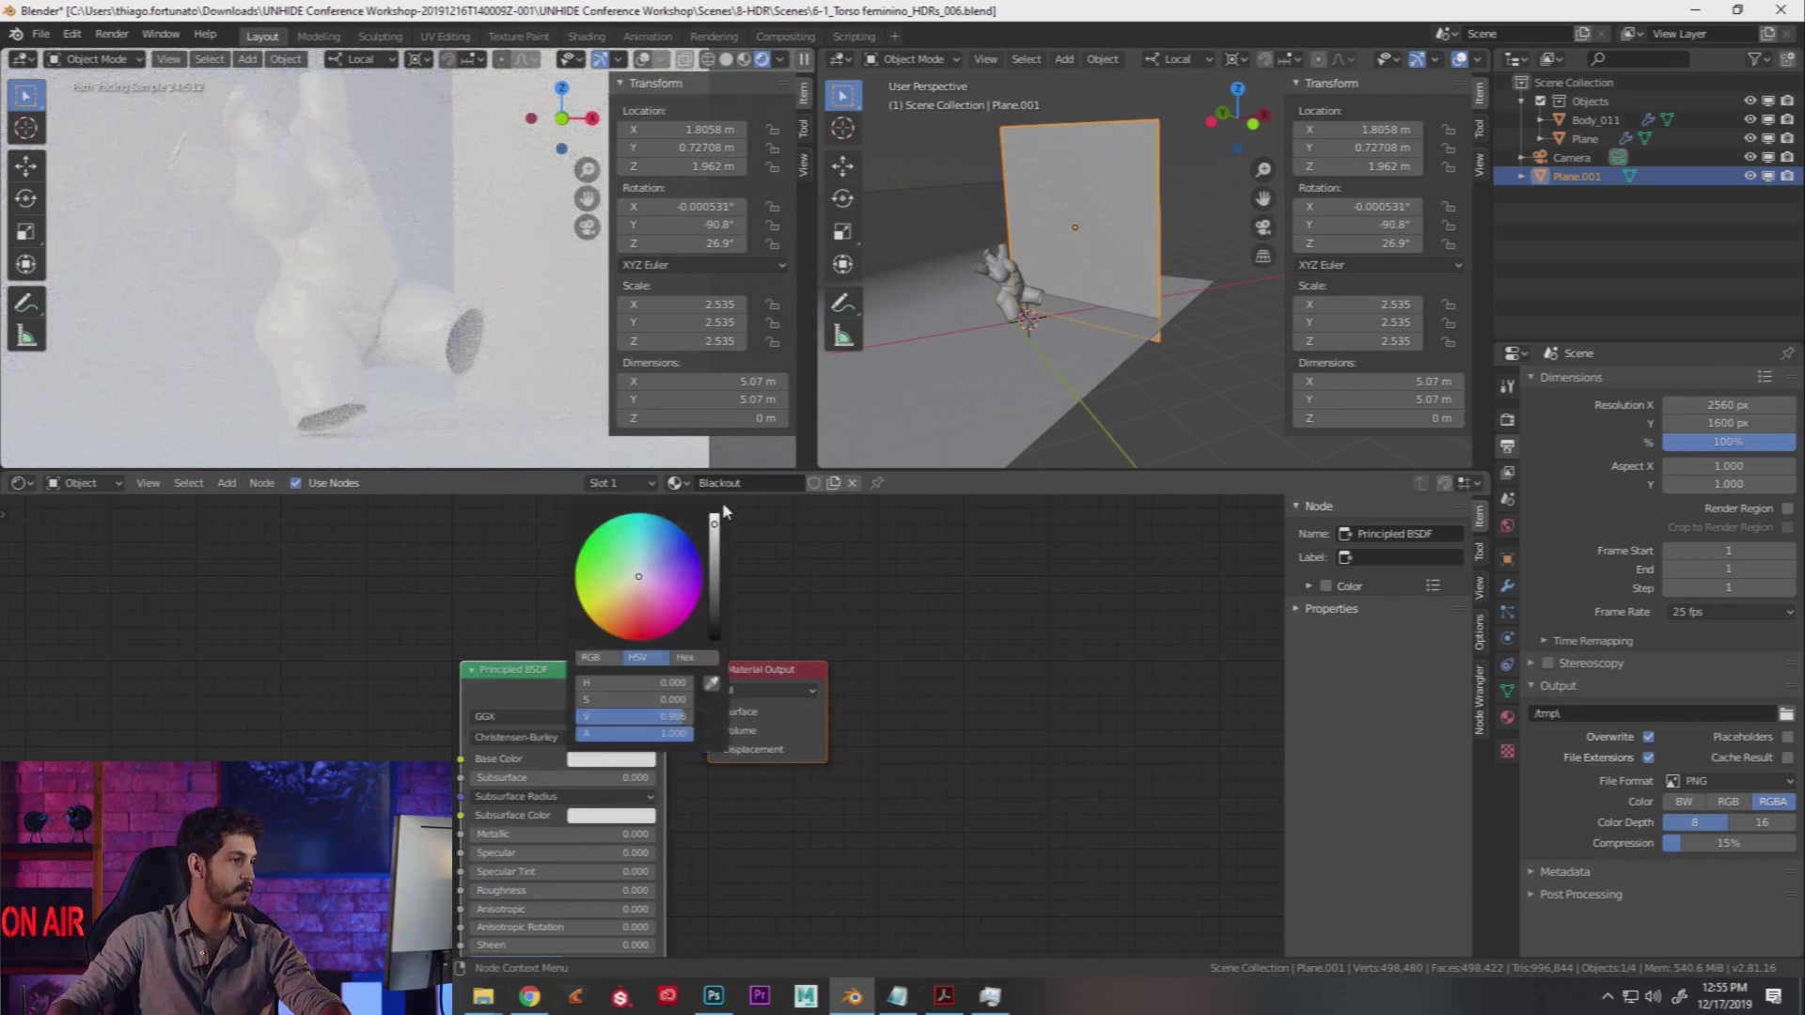
pyautogui.moveTo(717, 533); pyautogui.dragTo(715, 641)
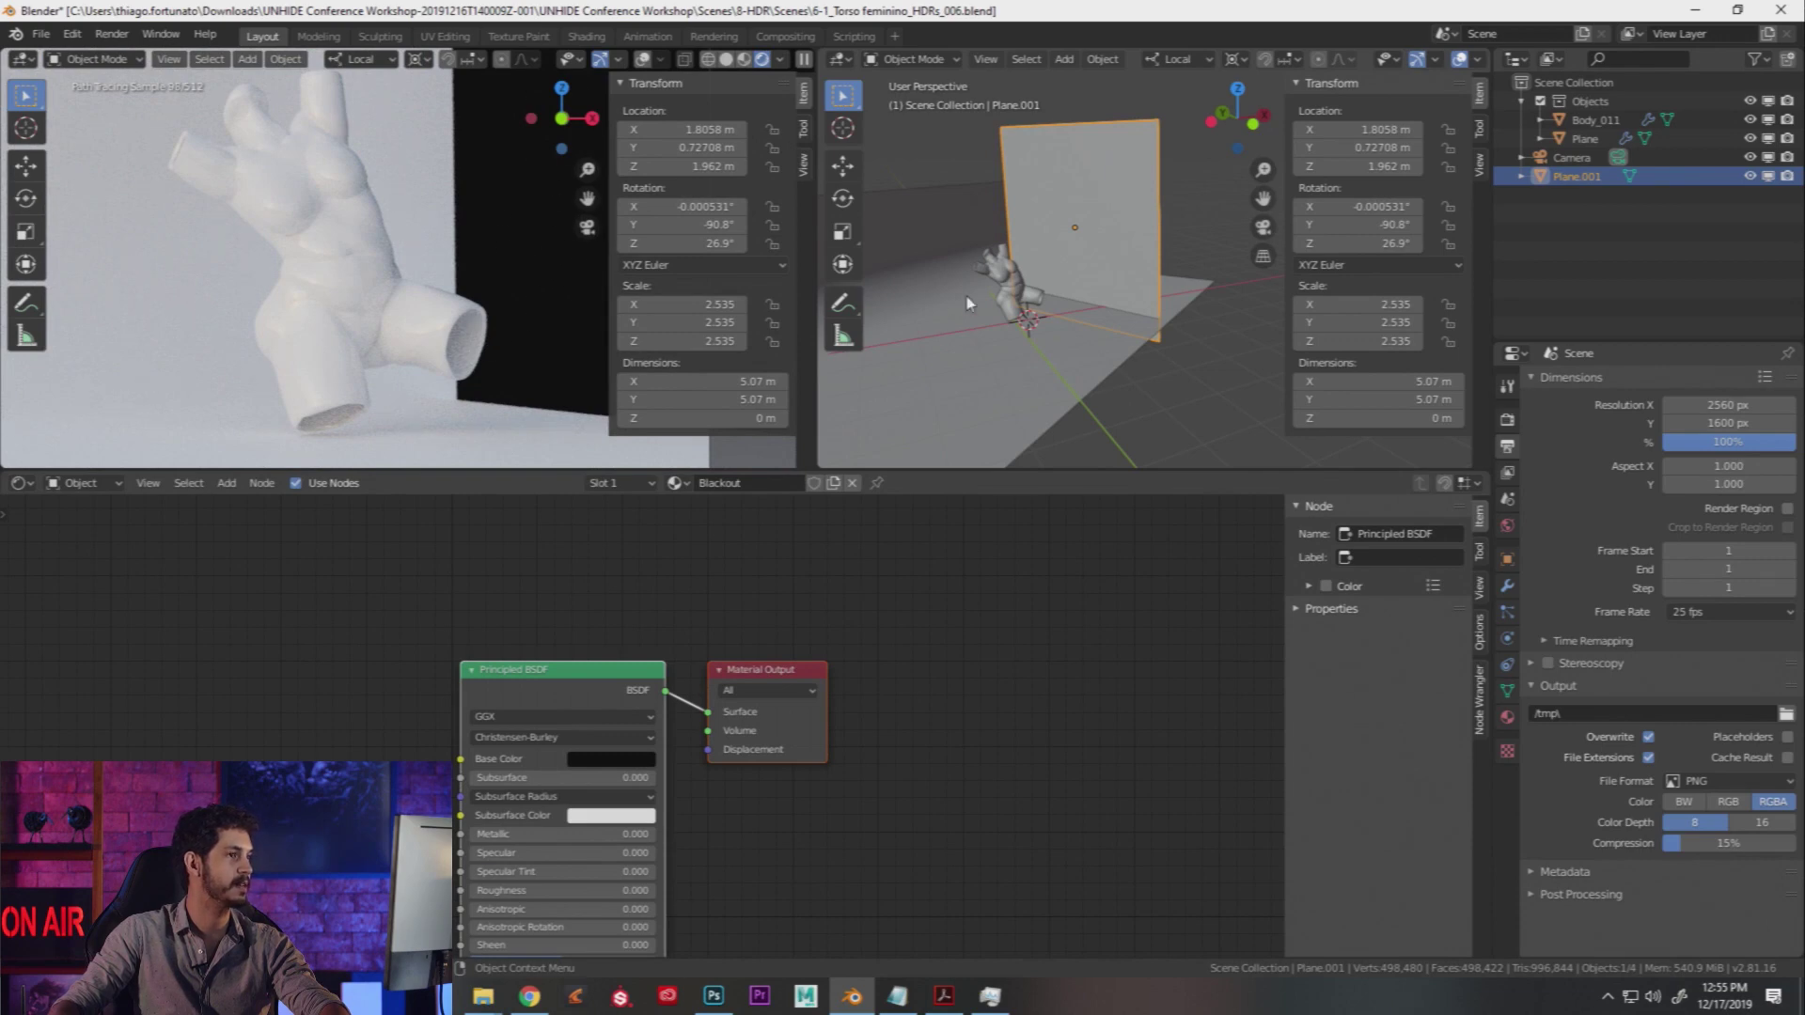
# Step: Examine the black plane around the torso against the HDRI, and compare the render with the plane hidden and shown
pyautogui.scroll(-5, 491, 318)
pyautogui.moveTo(492, 318); pyautogui.dragTo(522, 104, button='middle')
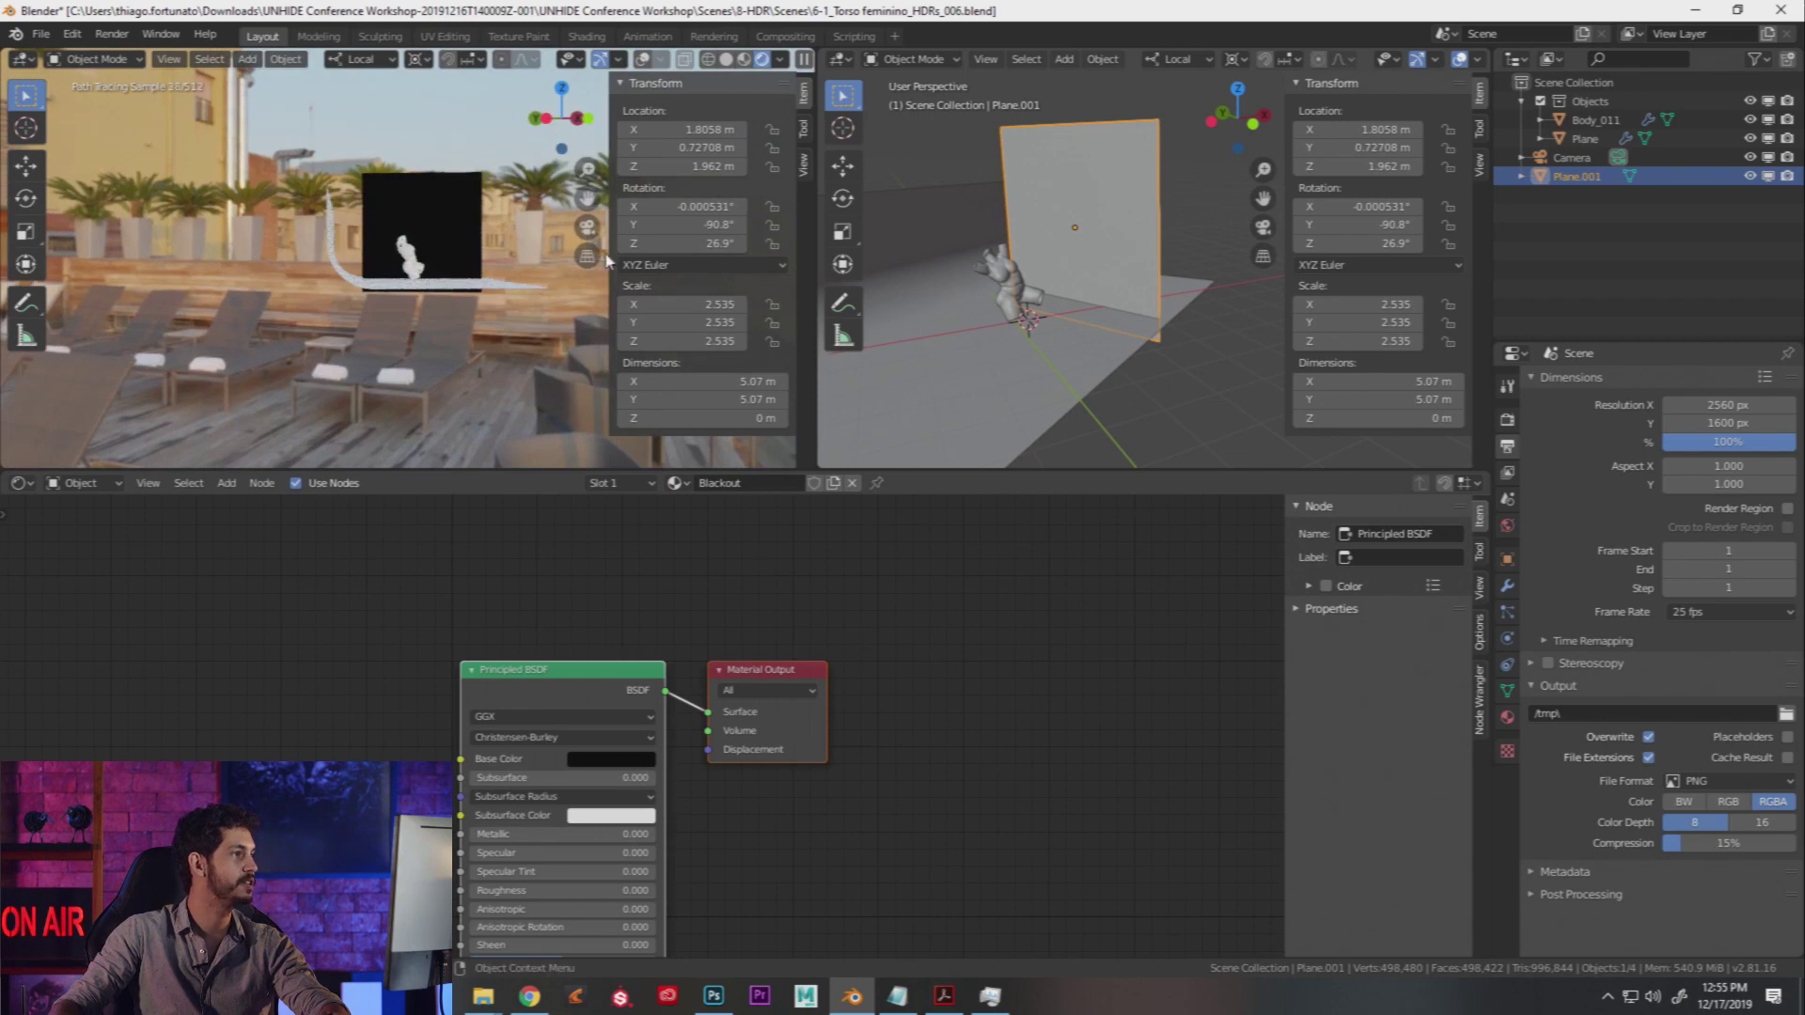
pyautogui.moveTo(432, 250); pyautogui.dragTo(386, 287, button='middle')
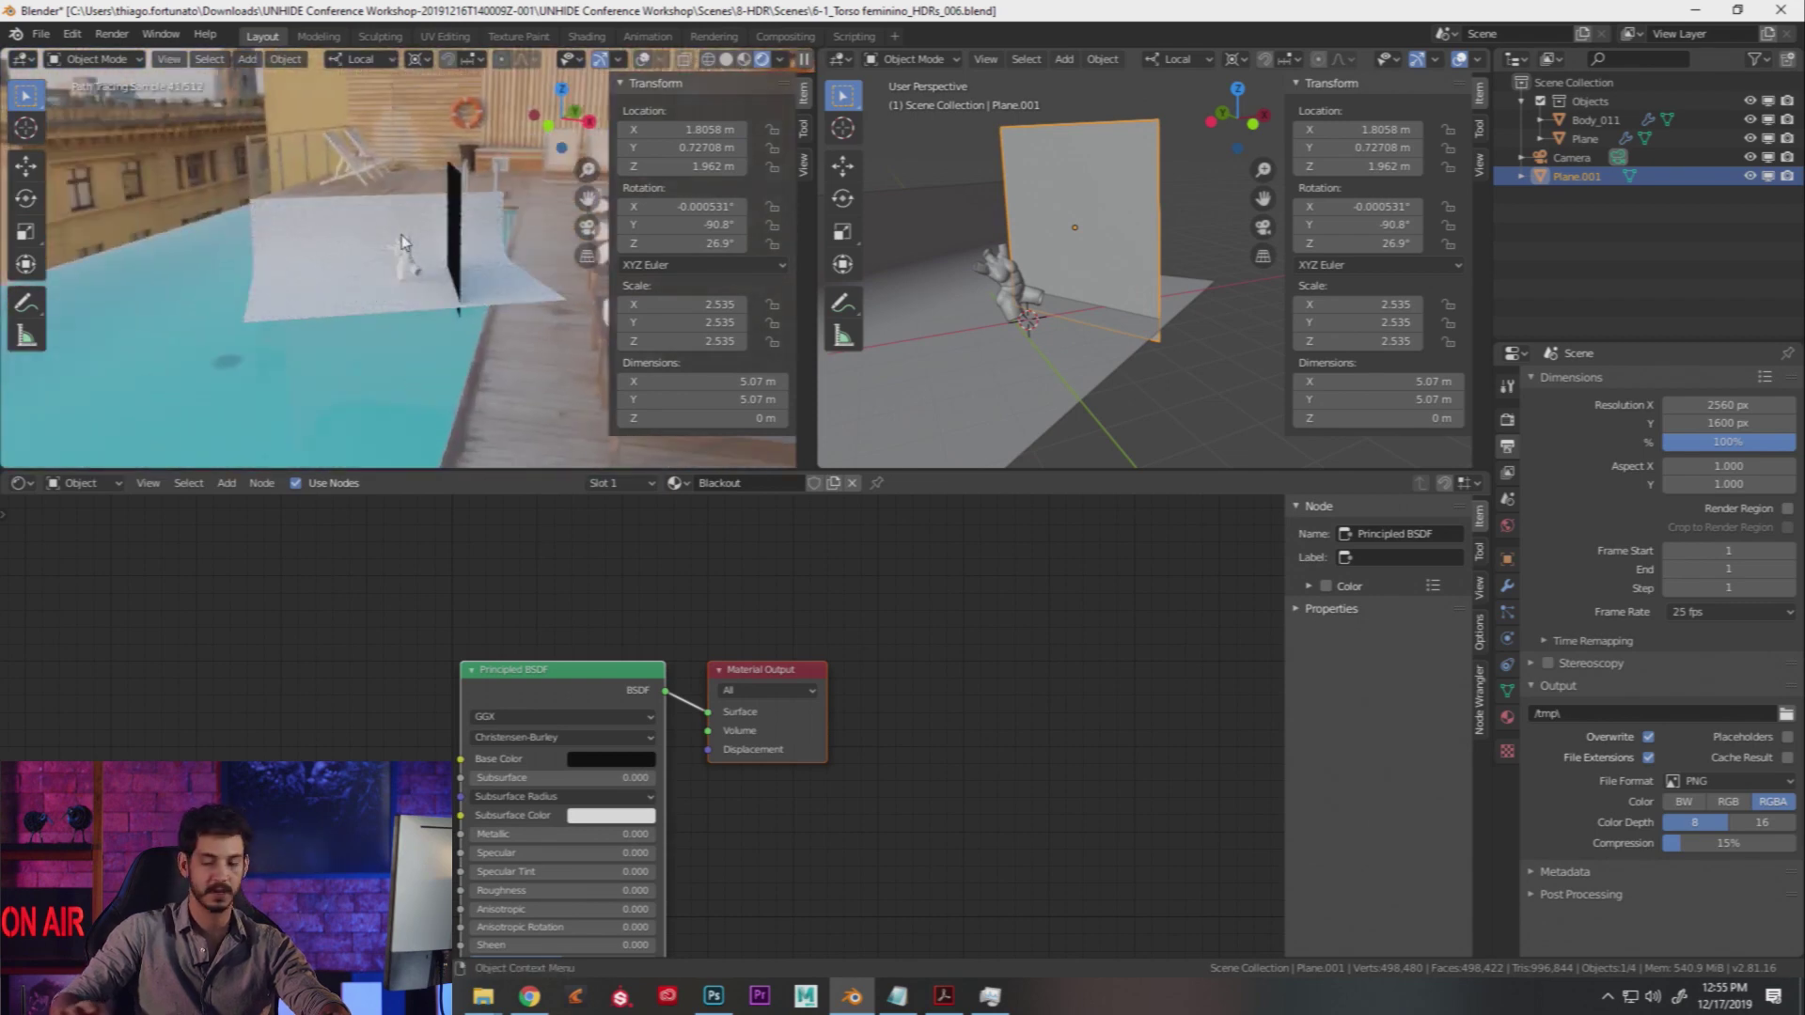
pyautogui.scroll(8, 402, 241)
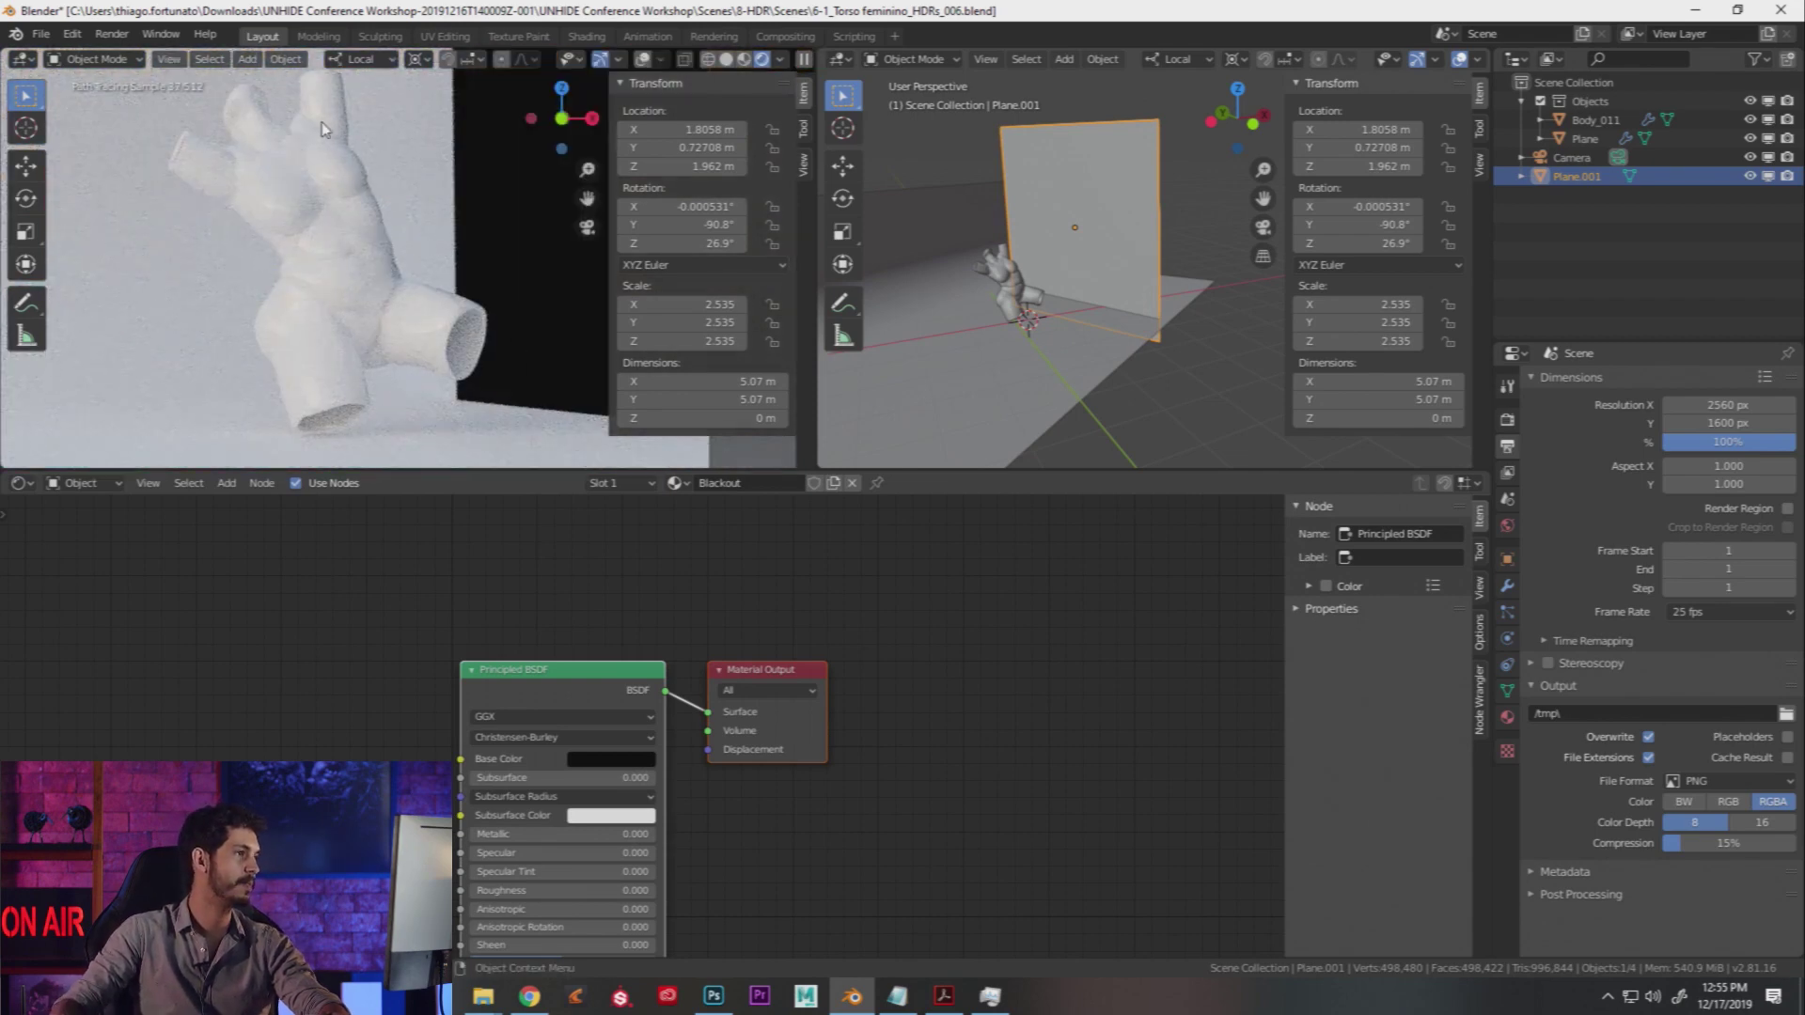
pyautogui.click(1750, 176)
pyautogui.click(1750, 176)
pyautogui.click(1750, 176)
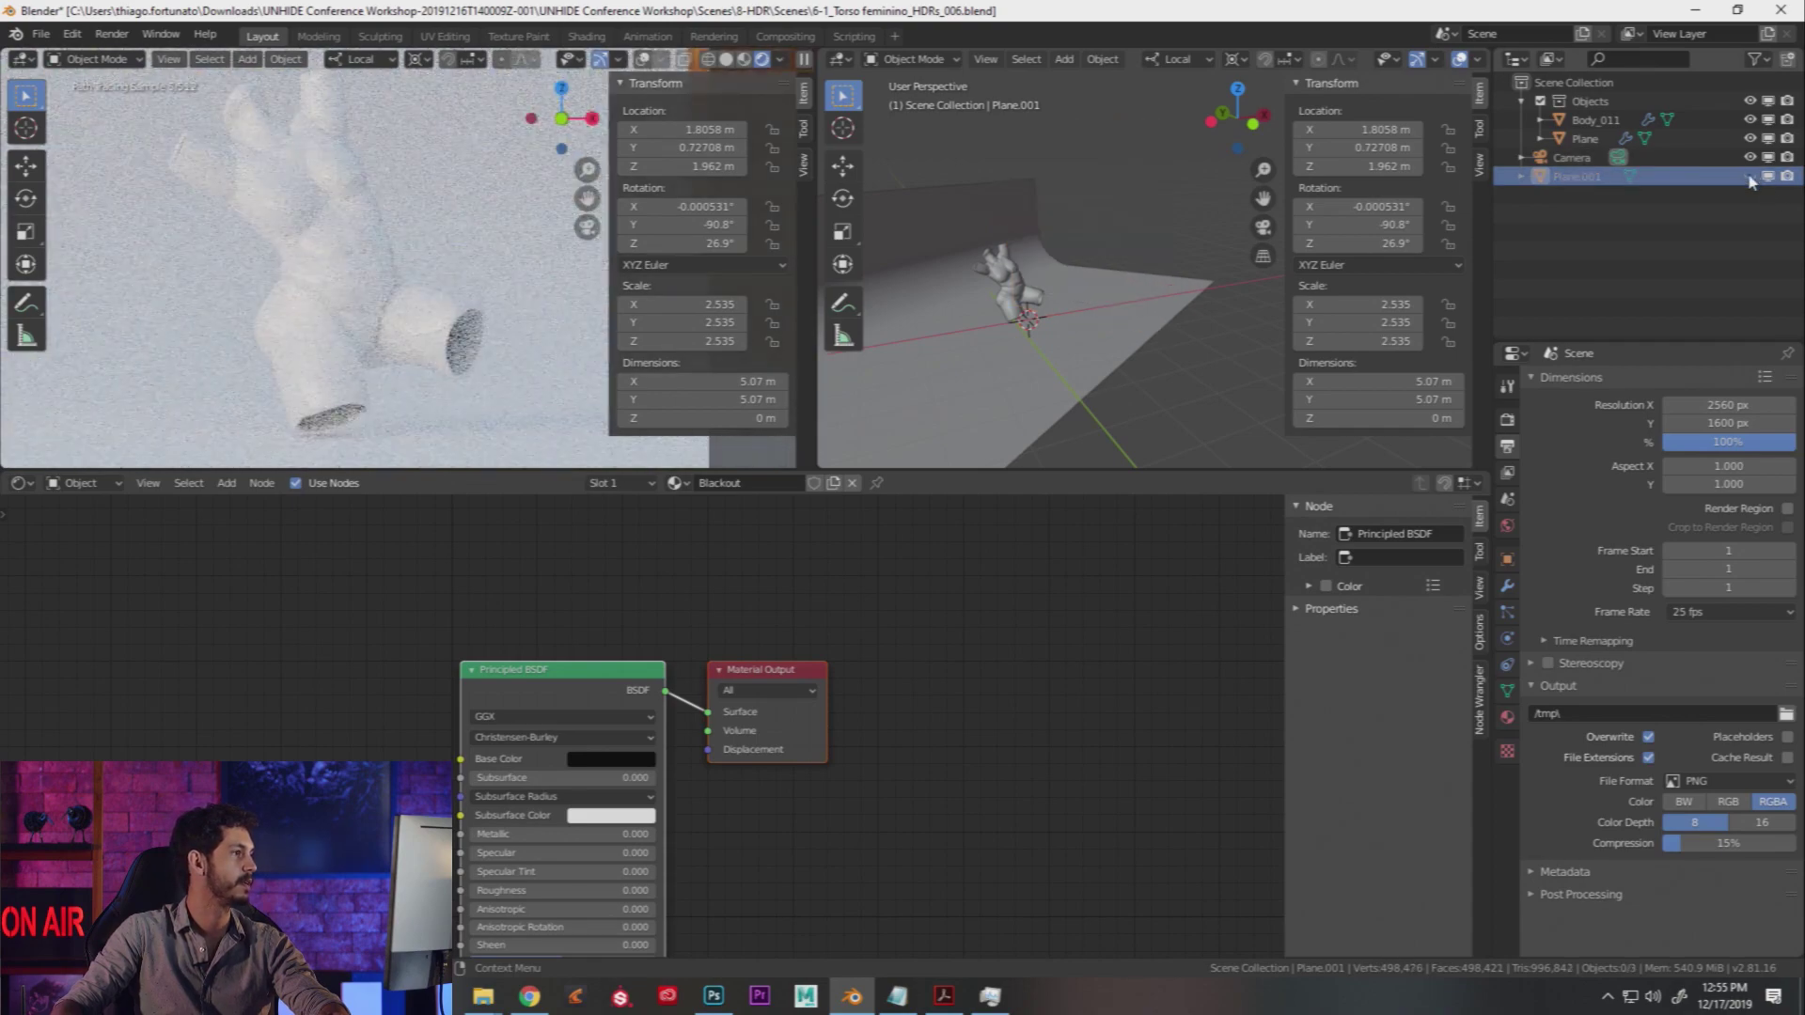
pyautogui.click(1750, 175)
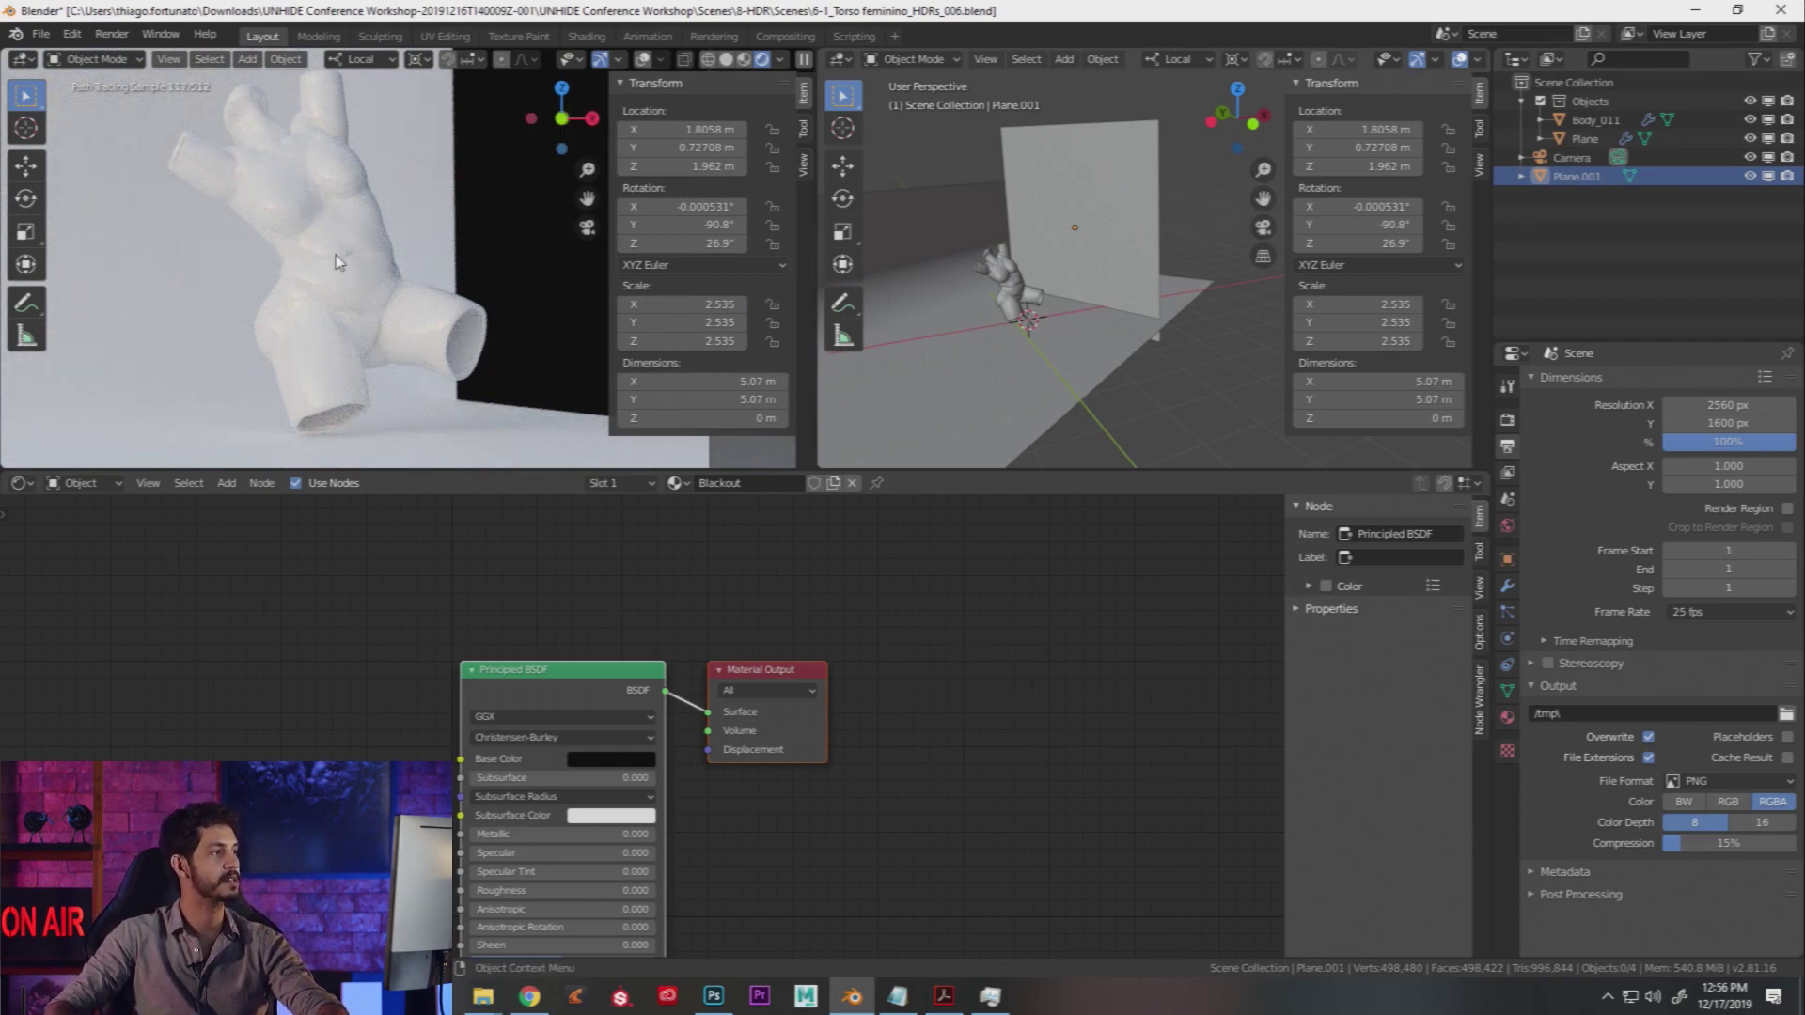
# Step: Delete the black plane standing beside the torso
pyautogui.press('KP_0')
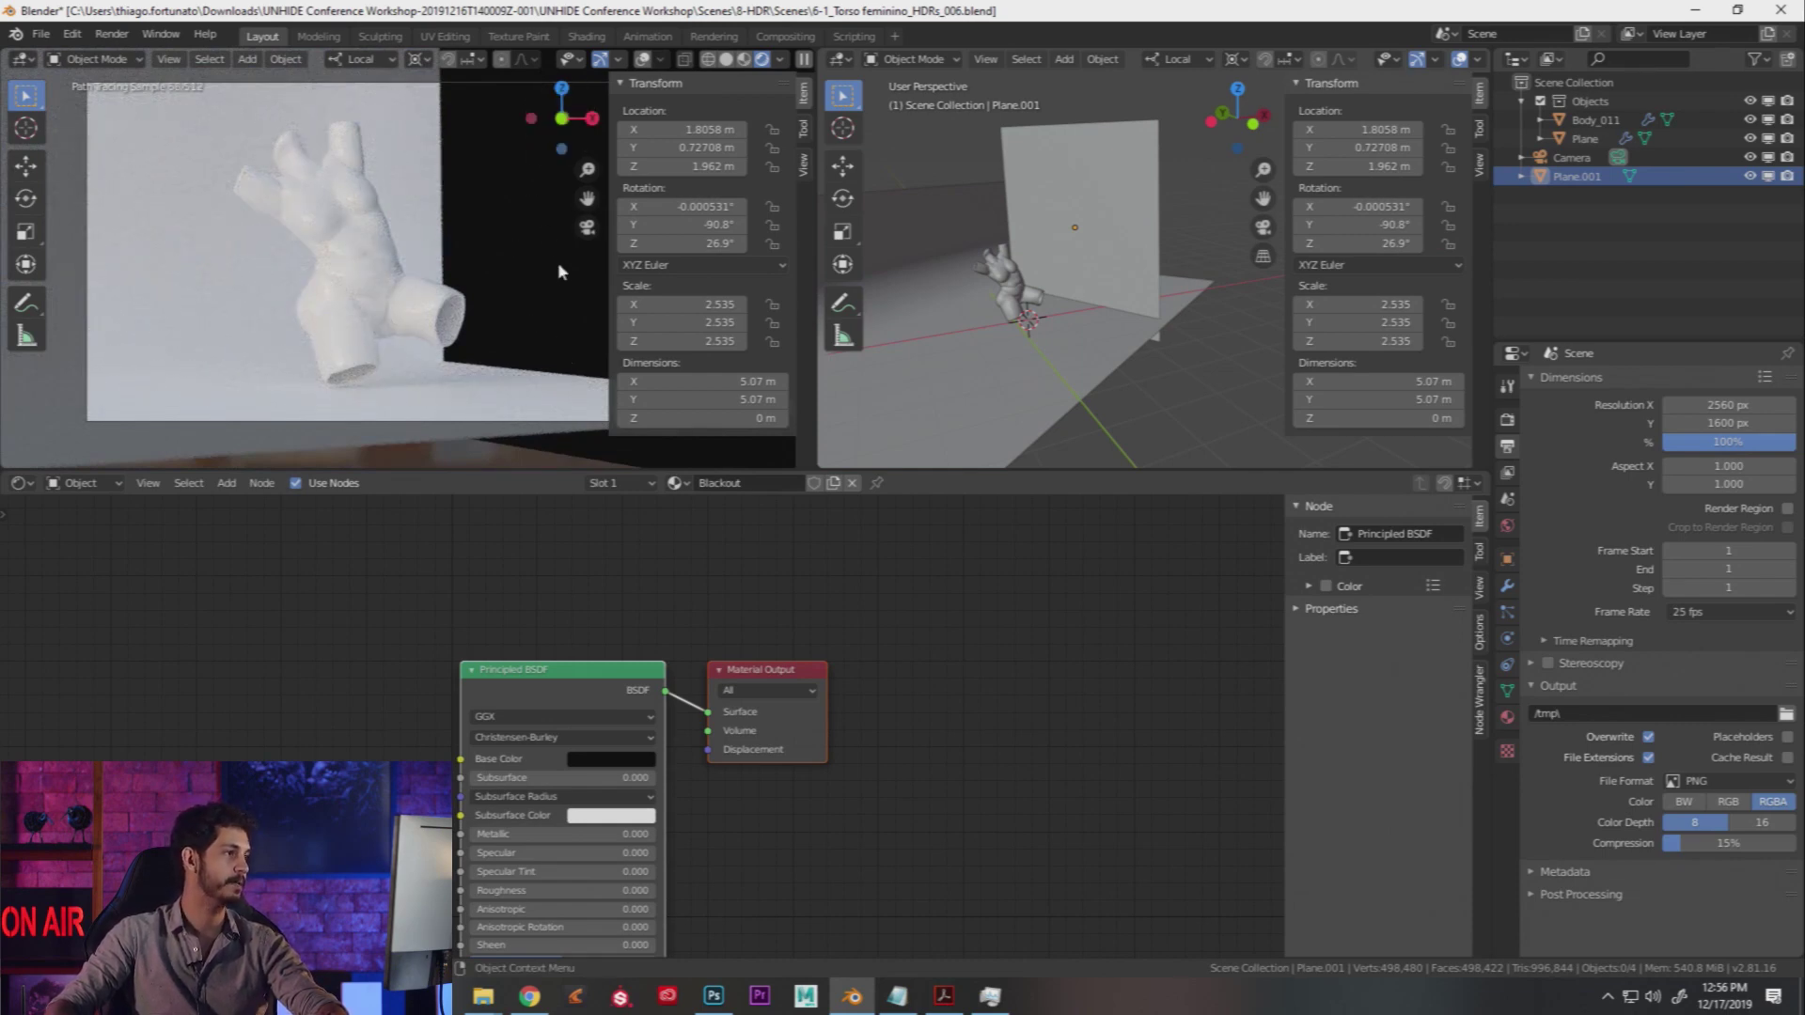
pyautogui.click(1062, 290)
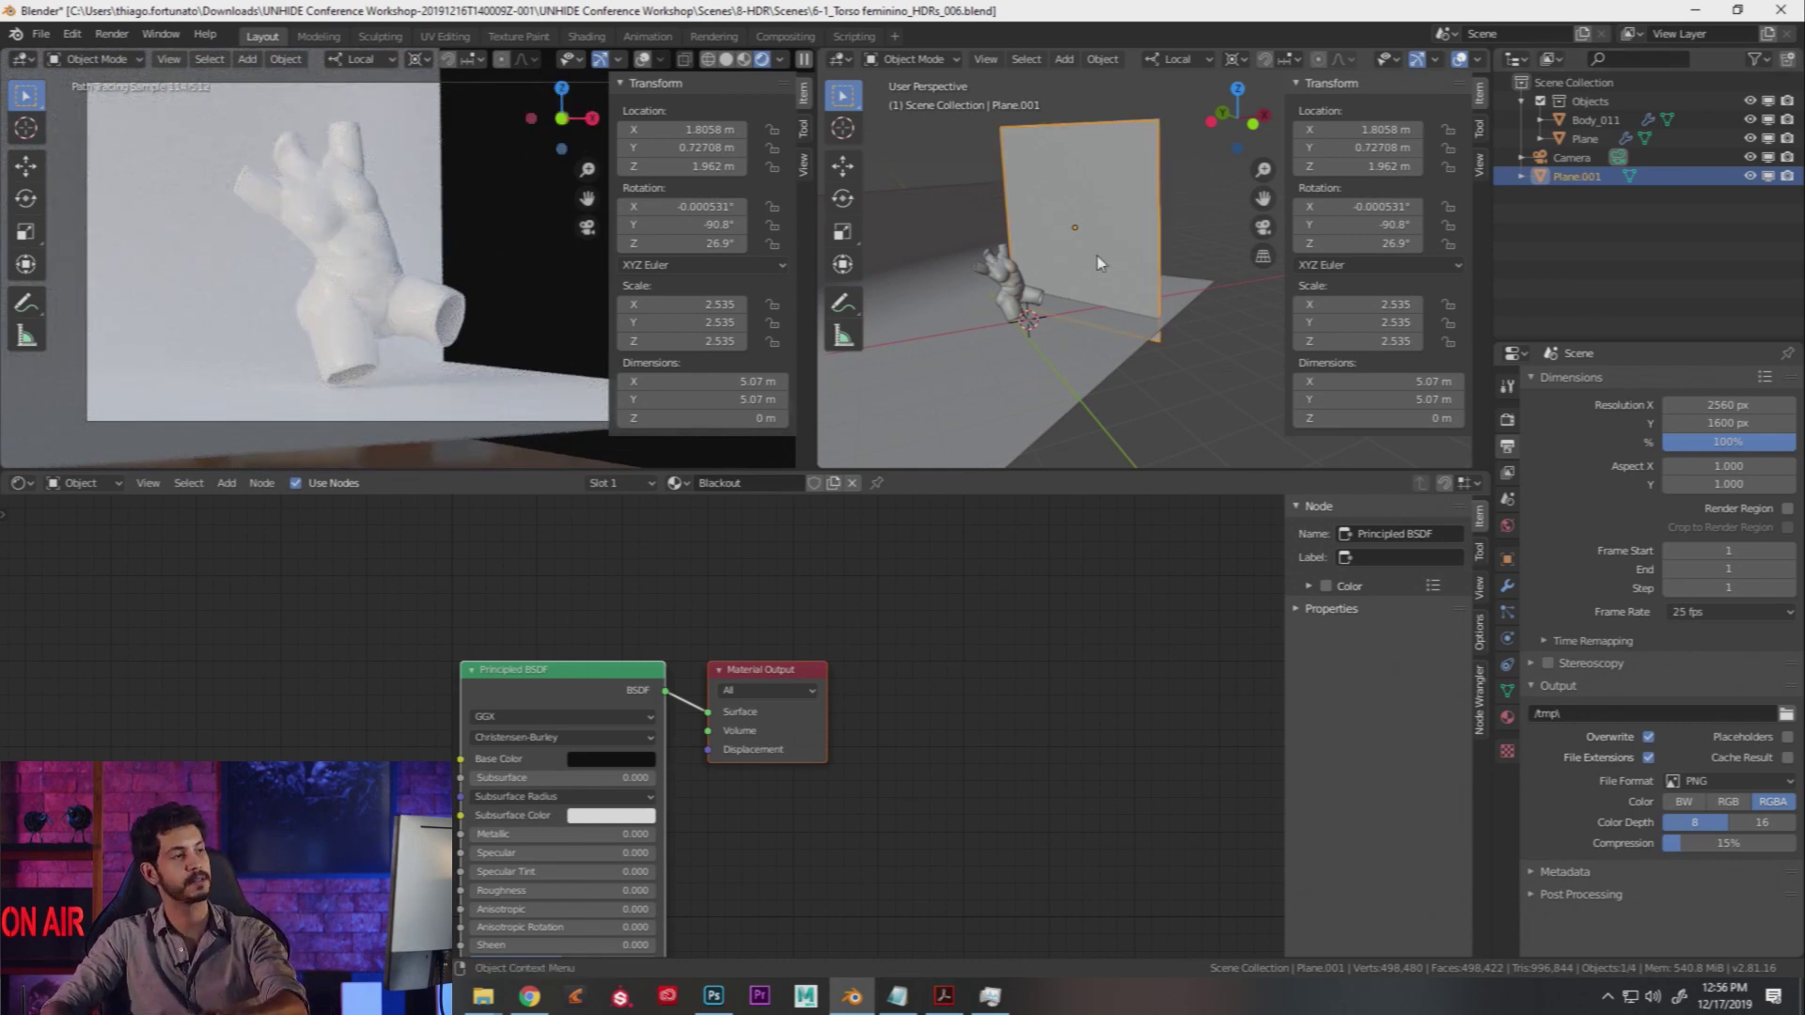
pyautogui.press('Delete')
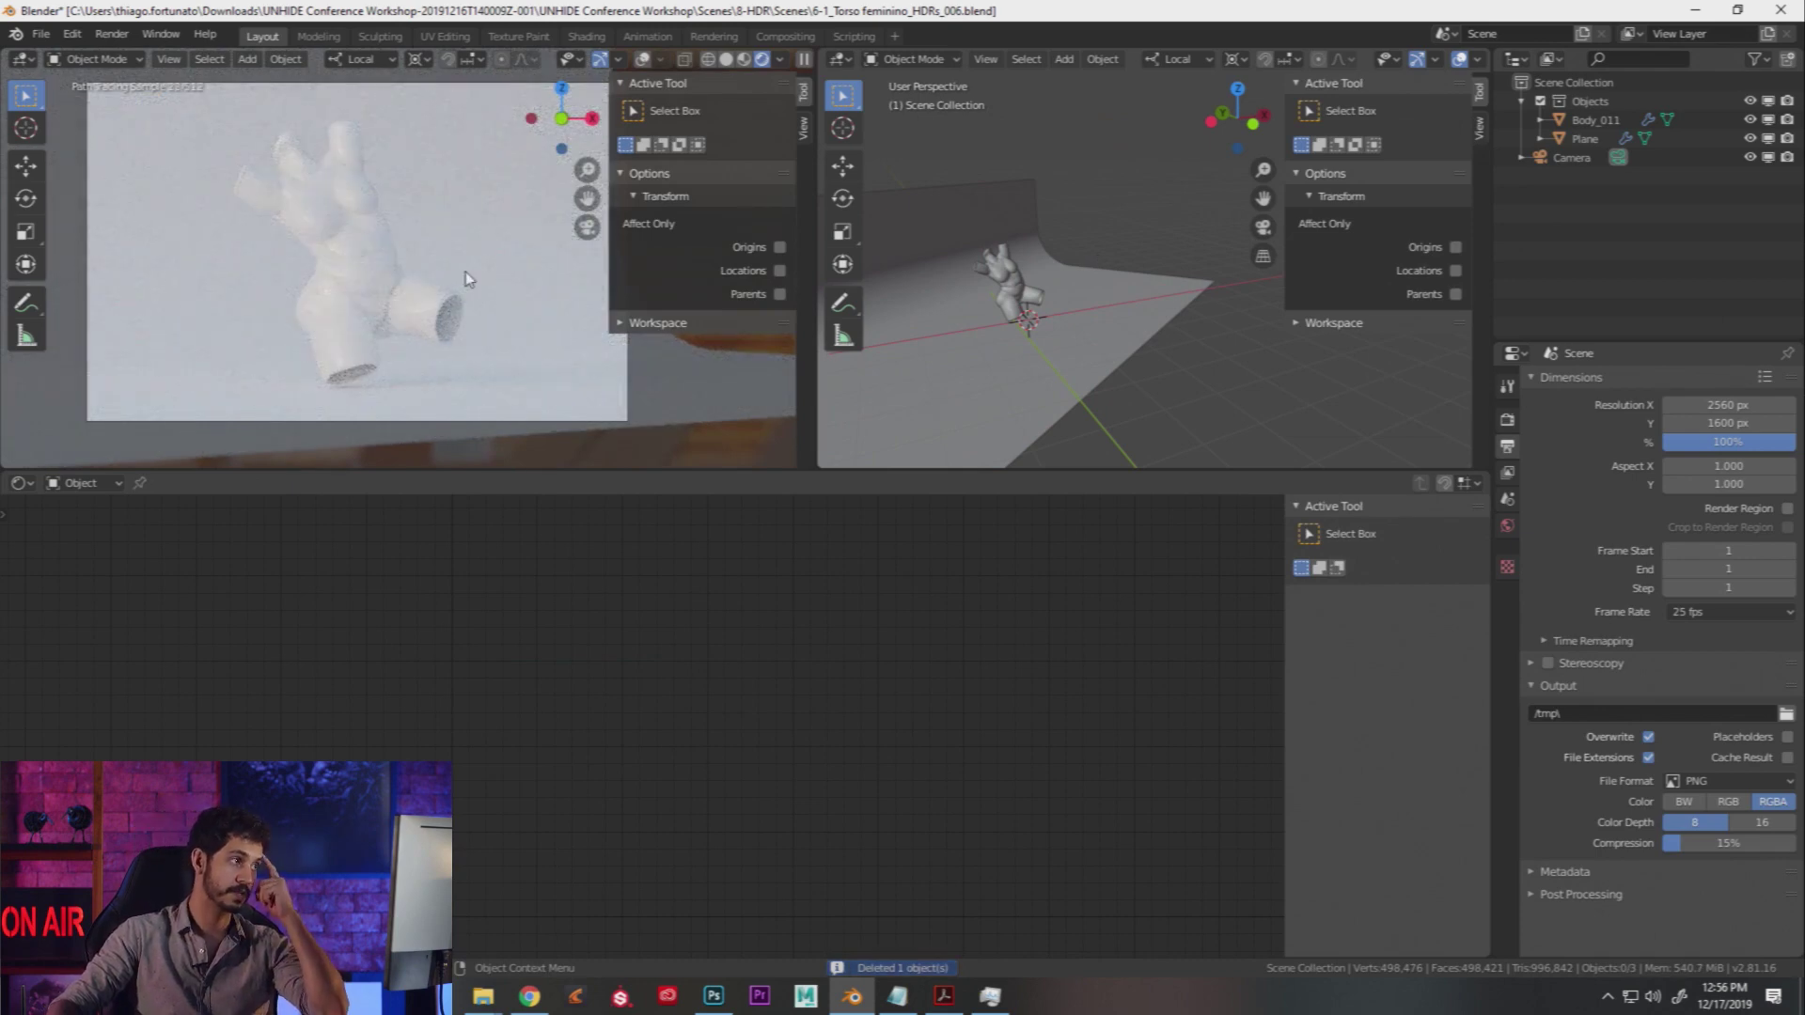
# Step: Show the World shader nodes and move World Output and Background away from the Environment Texture to make room between them
pyautogui.moveTo(402, 360); pyautogui.dragTo(393, 320, button='middle')
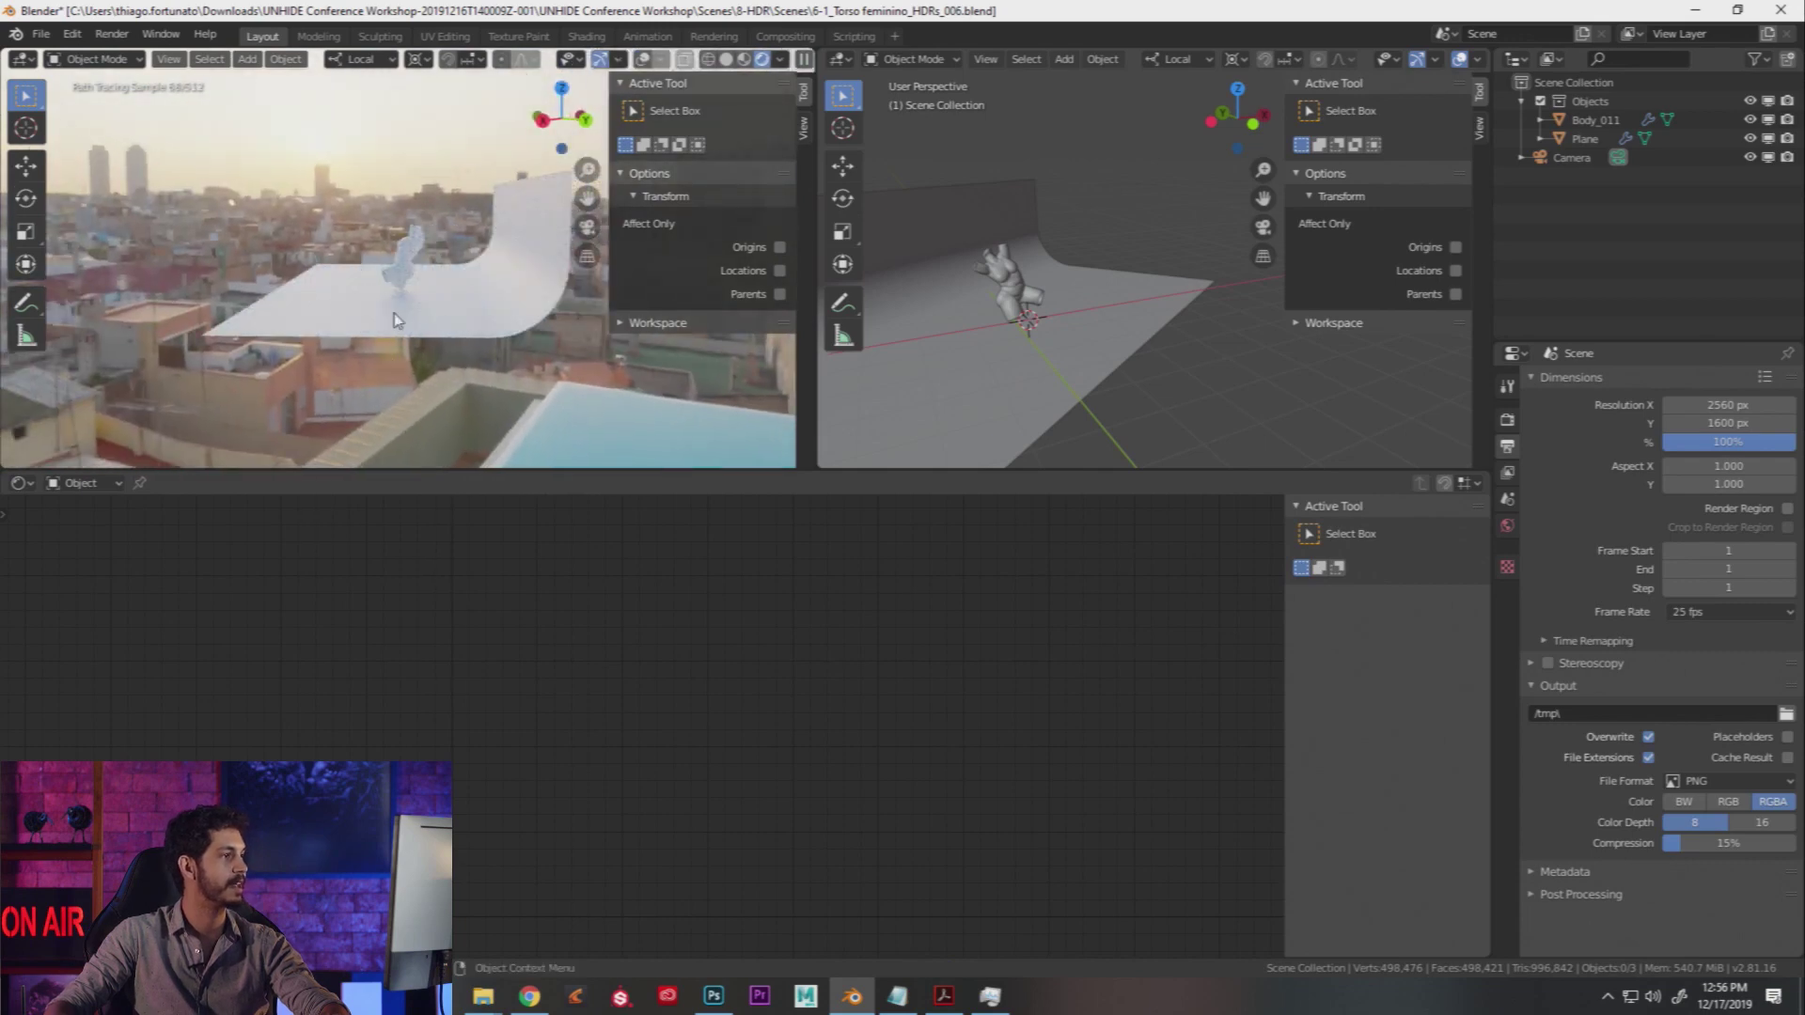
pyautogui.moveTo(385, 282); pyautogui.dragTo(411, 177, button='middle')
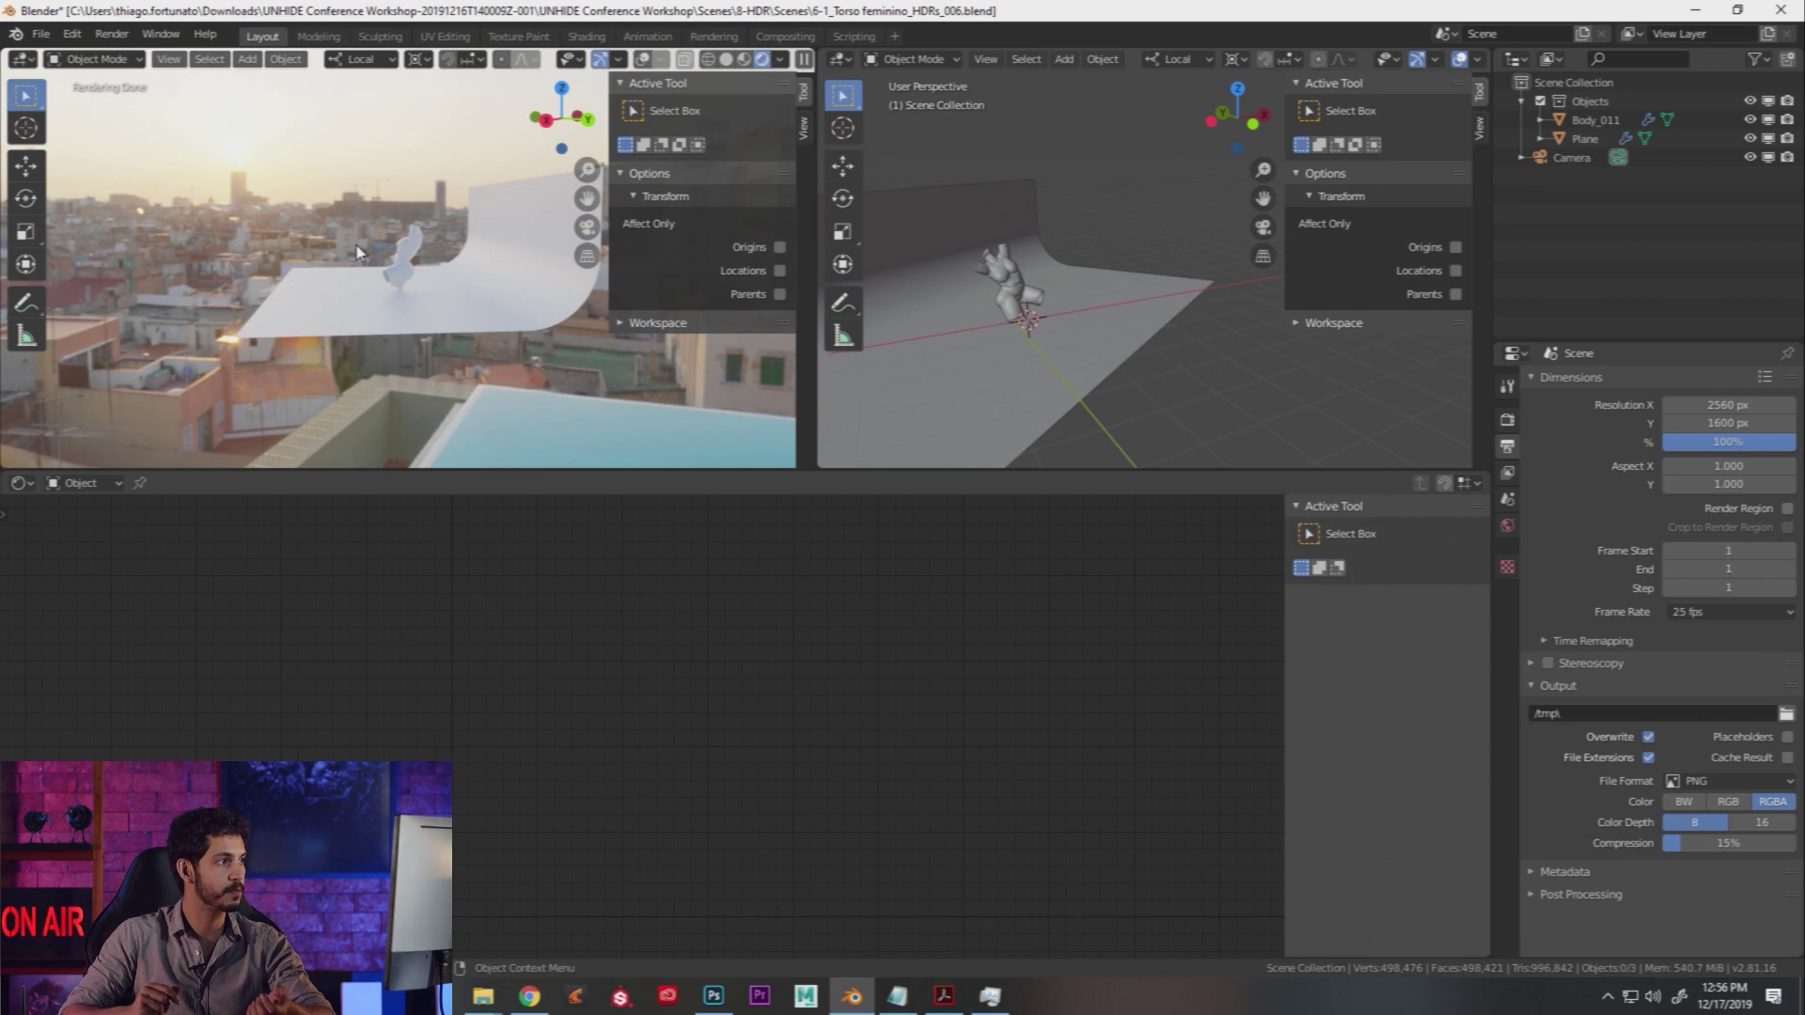
pyautogui.moveTo(358, 245)
pyautogui.mouseDown(button='middle')
pyautogui.moveTo(475, 297)
pyautogui.moveTo(346, 337)
pyautogui.moveTo(497, 257)
pyautogui.mouseUp(button='middle')
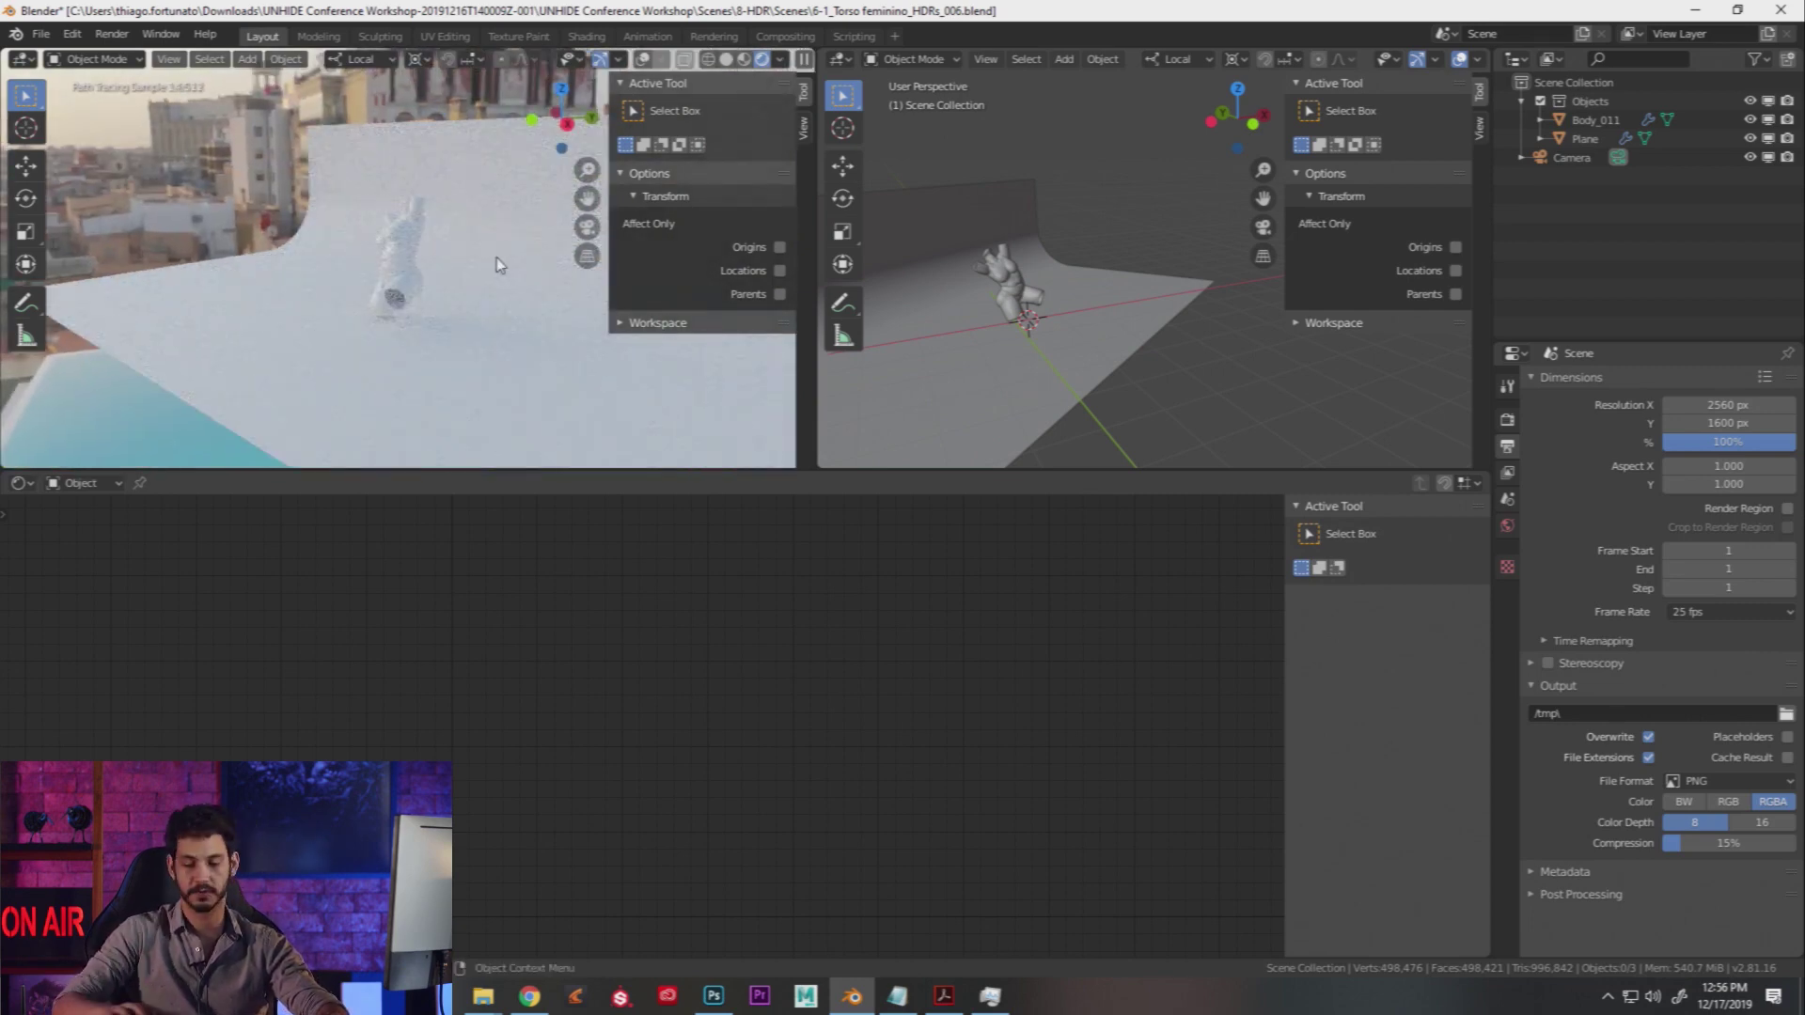
pyautogui.press('KP_0')
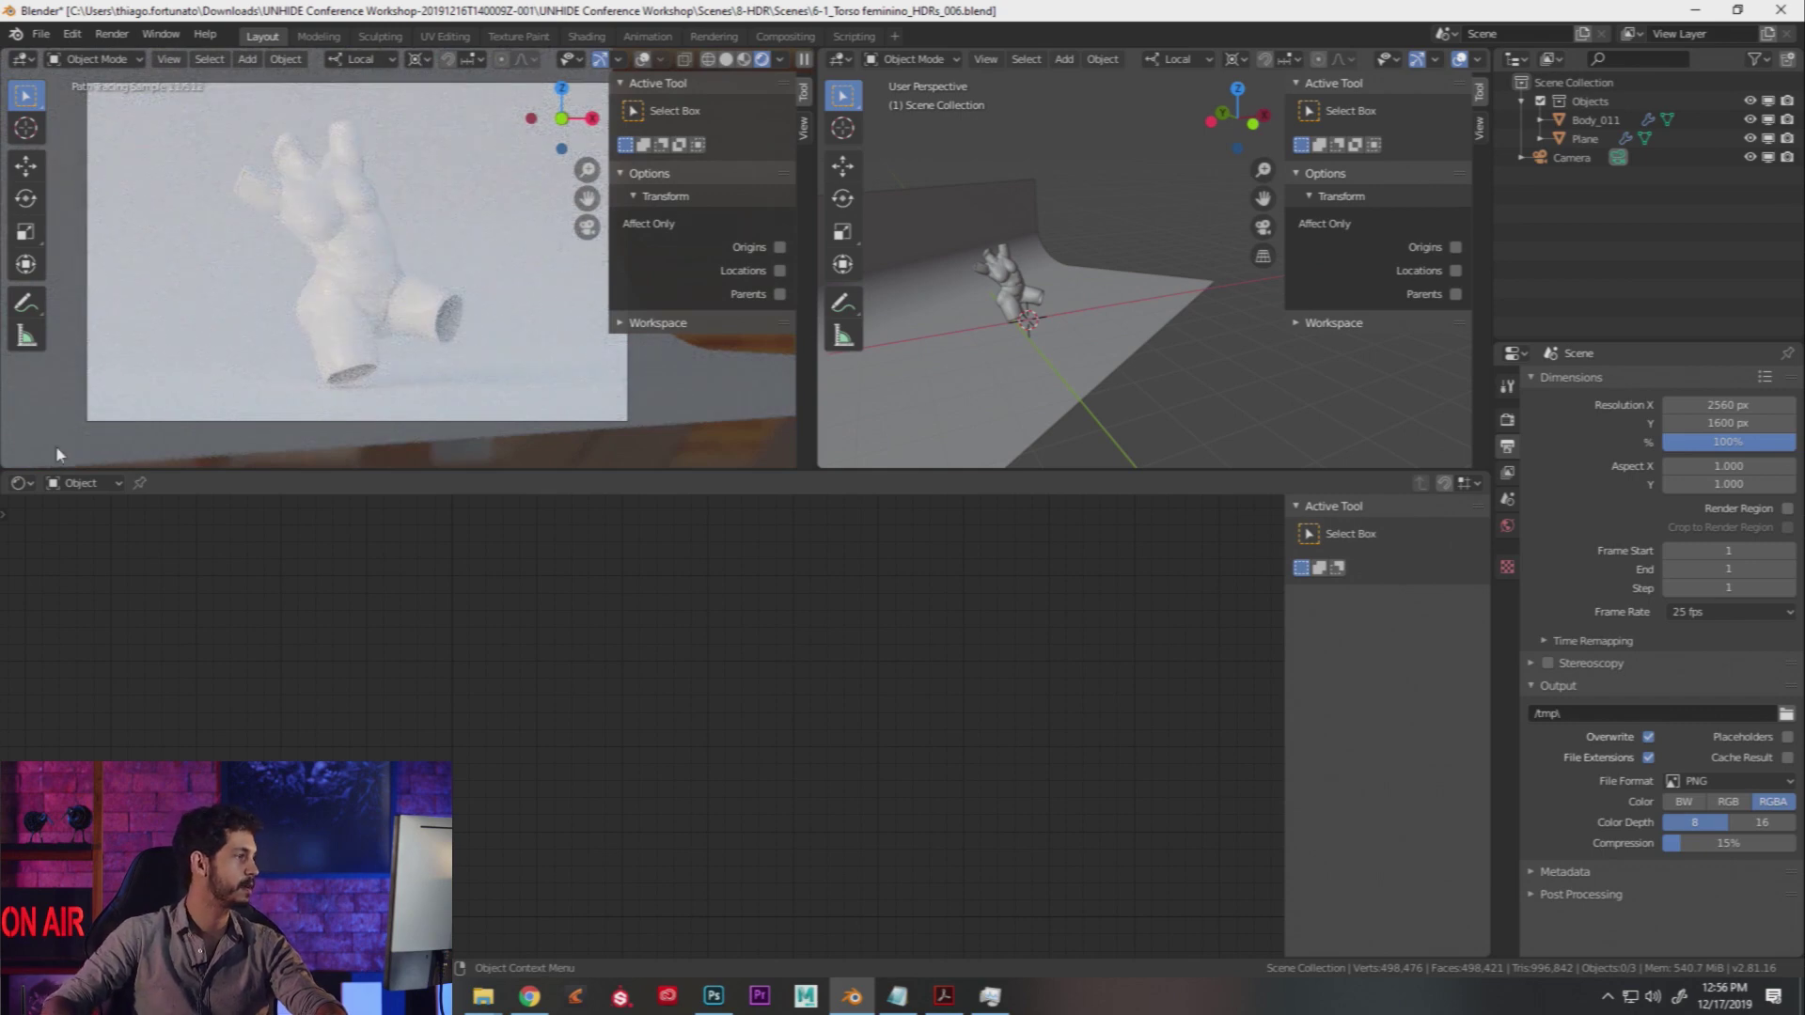
pyautogui.click(70, 485)
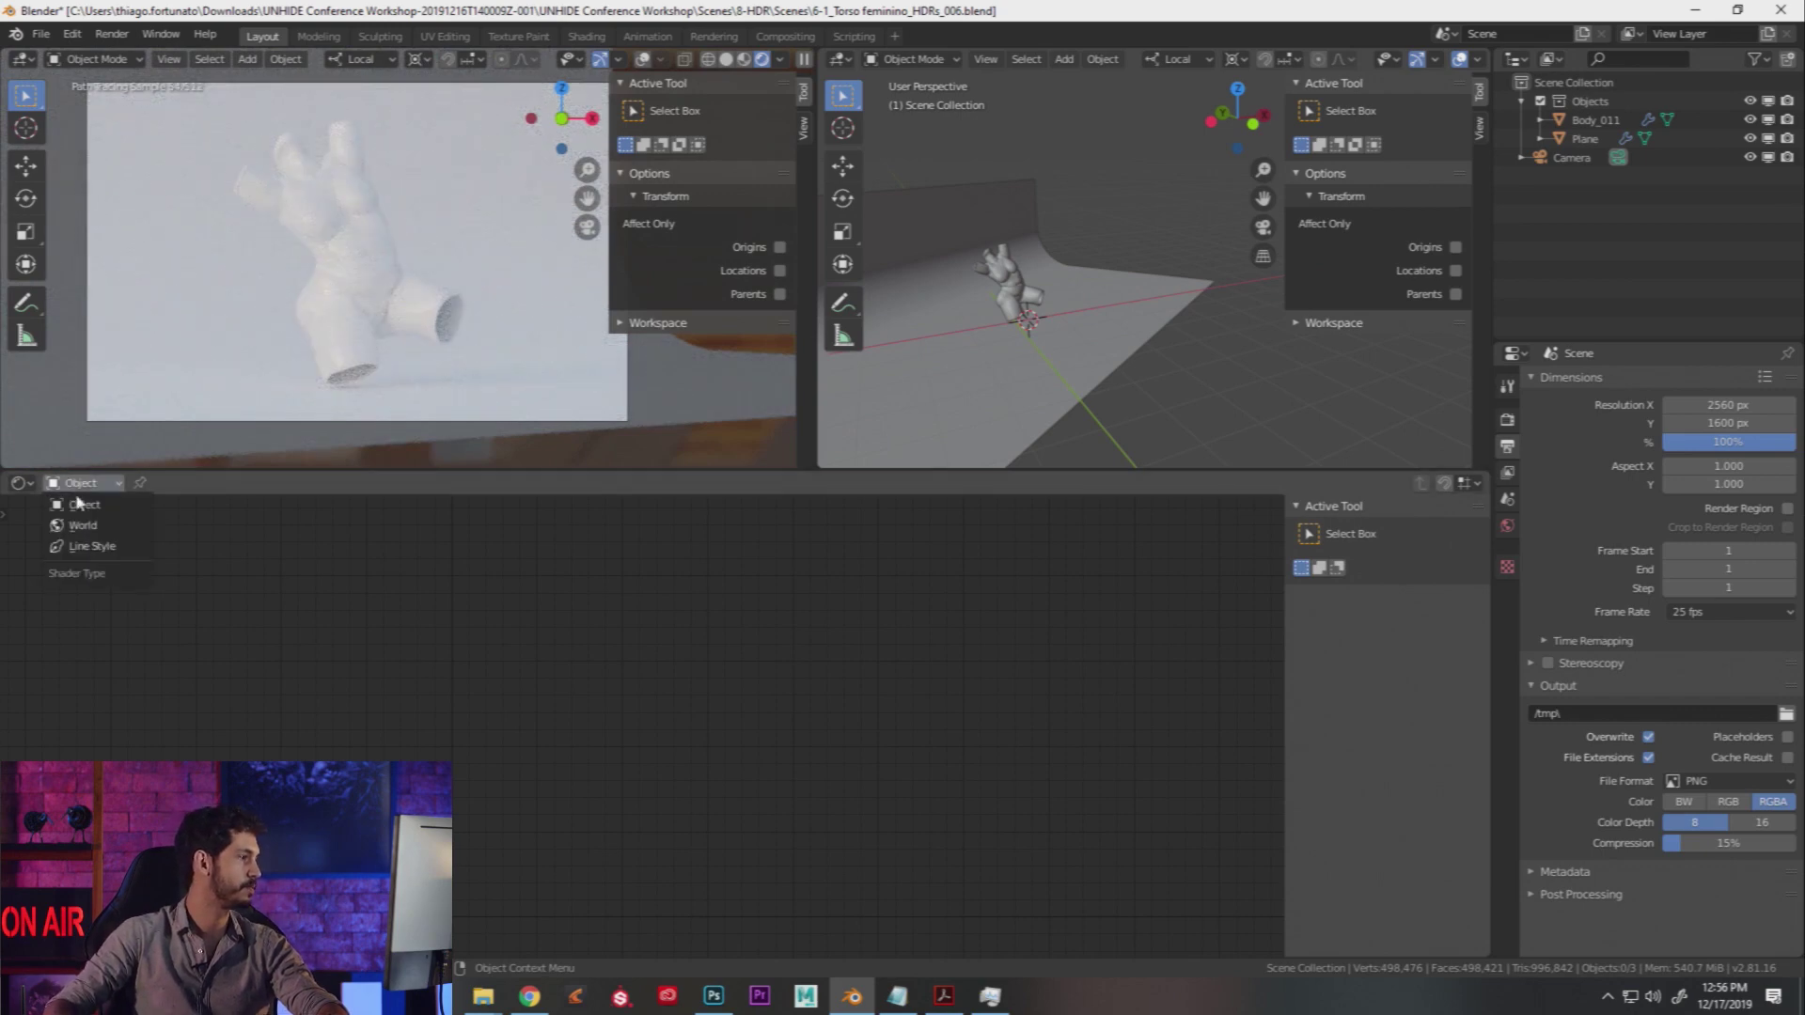
pyautogui.click(83, 528)
pyautogui.moveTo(905, 859); pyautogui.dragTo(583, 850, button='middle')
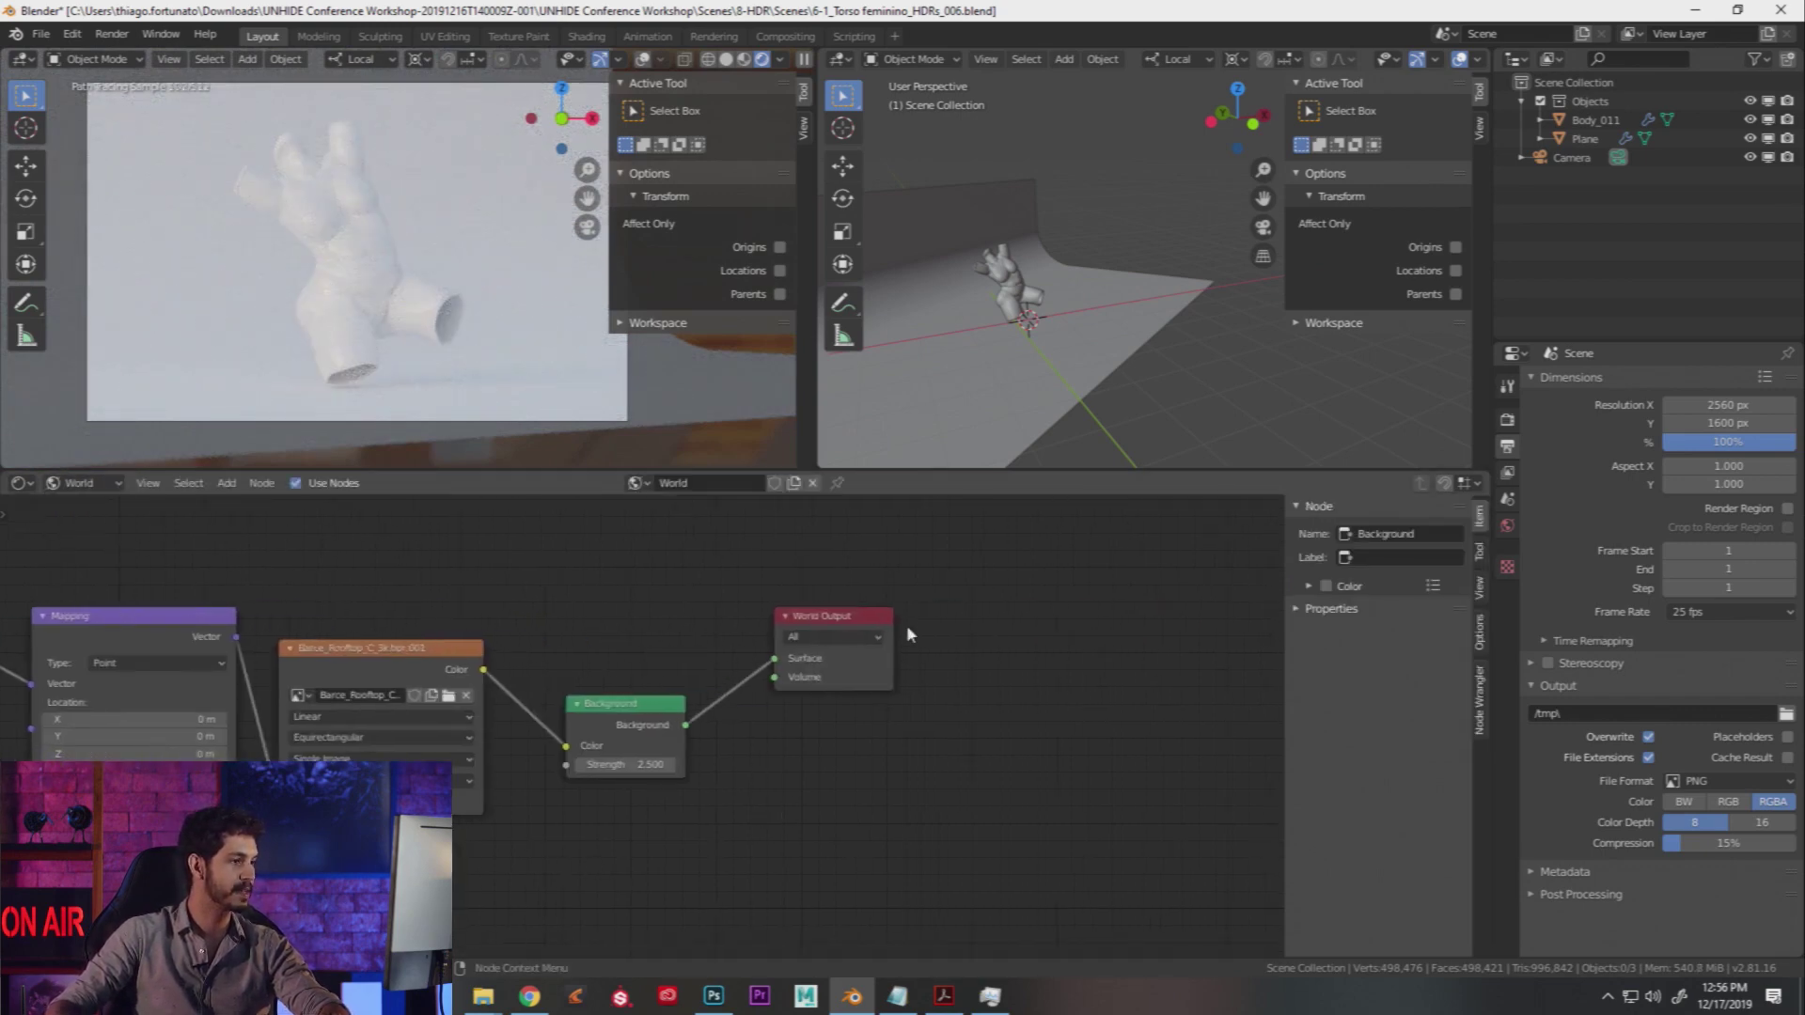
pyautogui.moveTo(860, 613); pyautogui.dragTo(1175, 692)
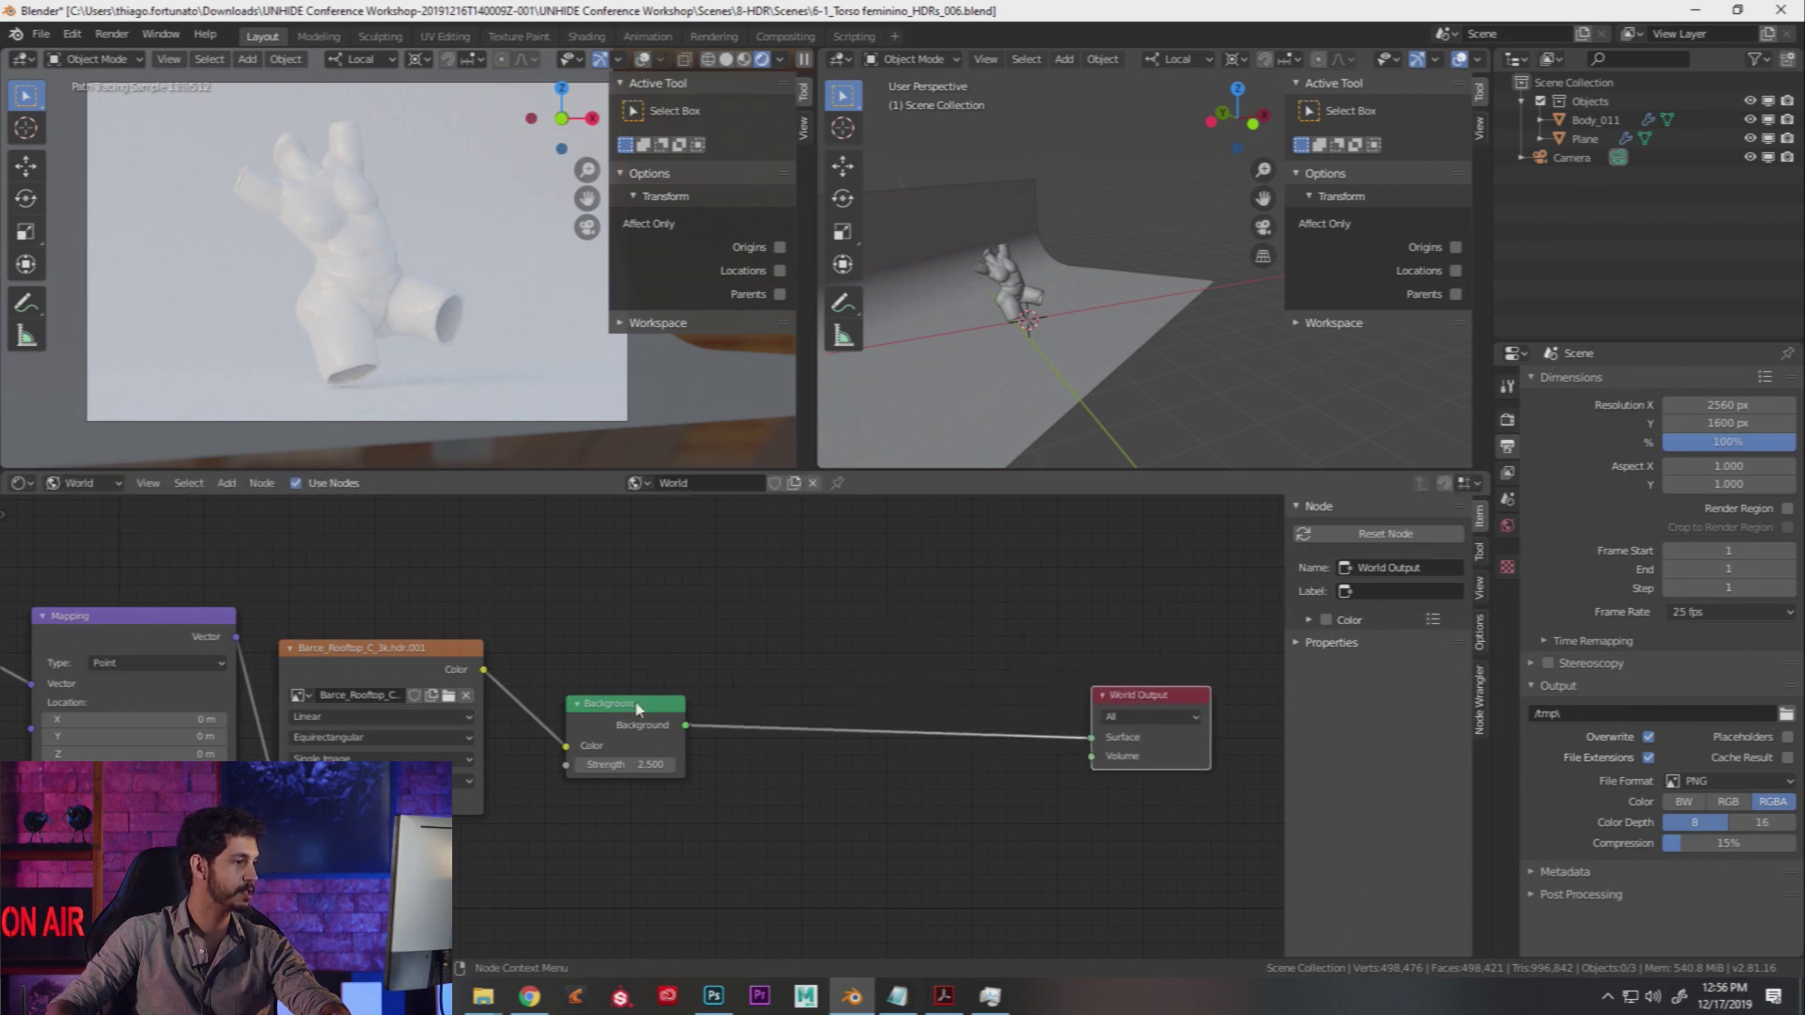
pyautogui.moveTo(629, 708); pyautogui.dragTo(709, 699)
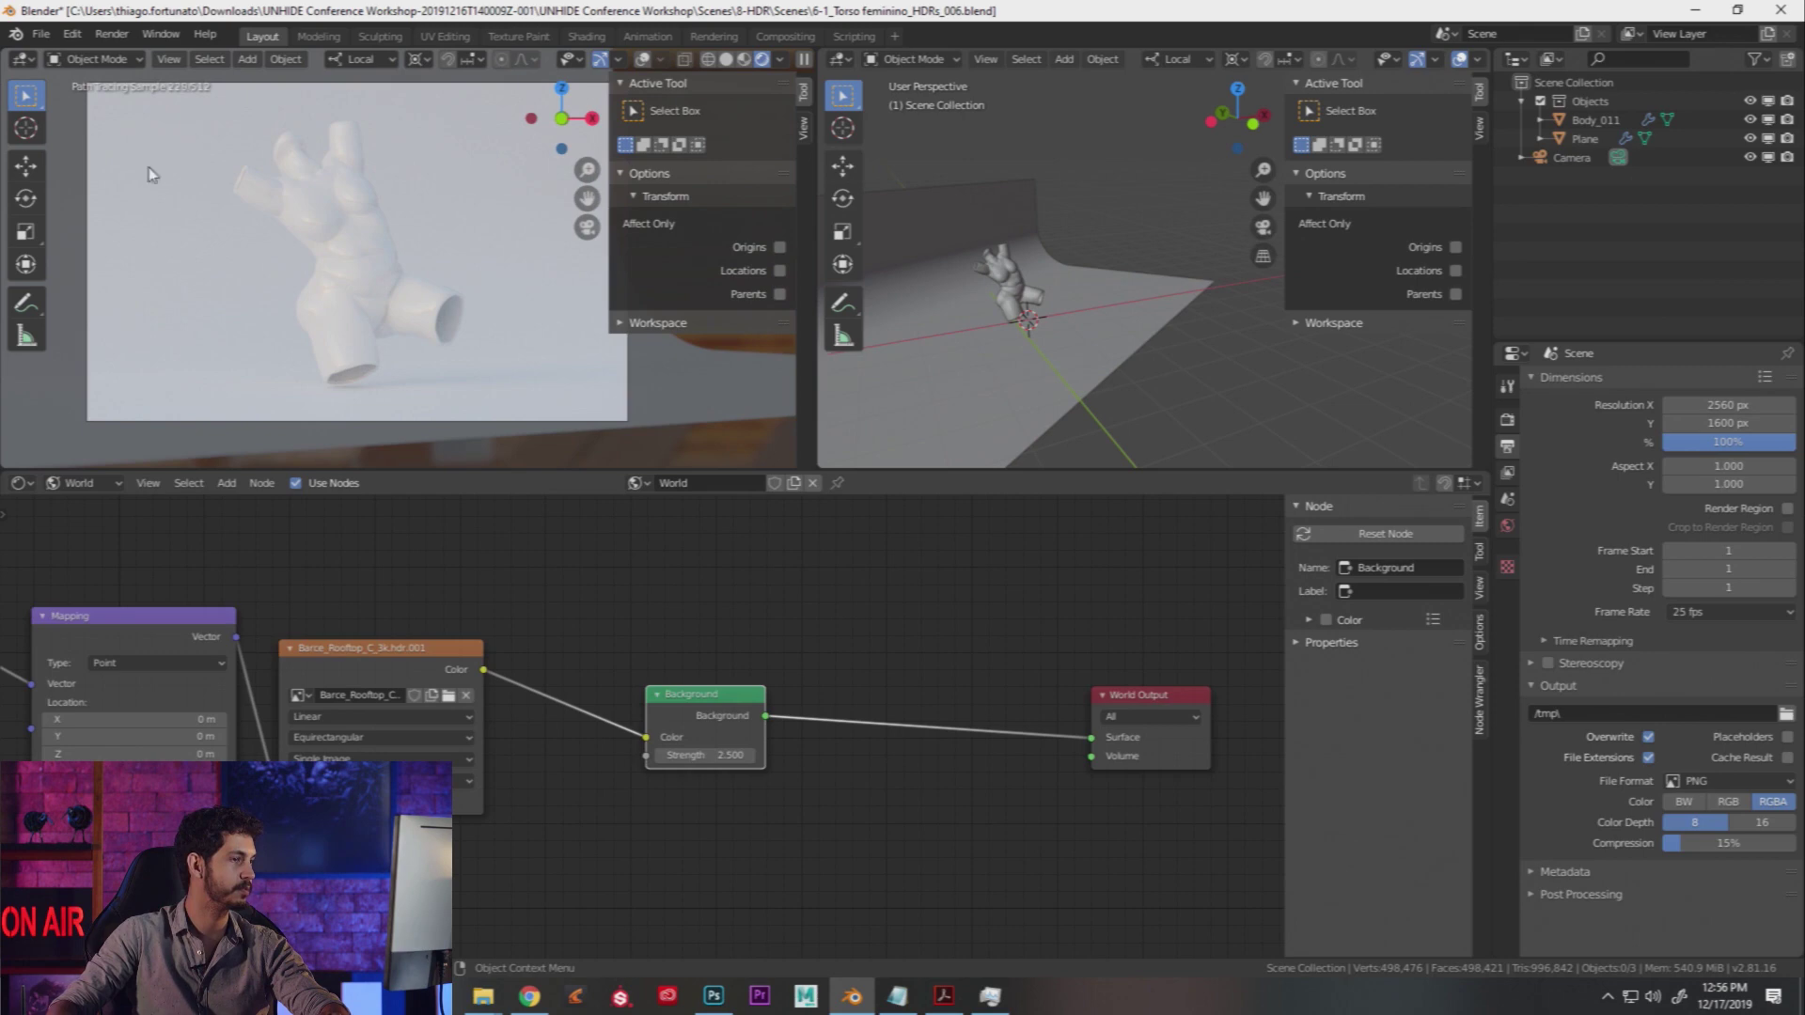
pyautogui.moveTo(706, 699); pyautogui.dragTo(882, 692)
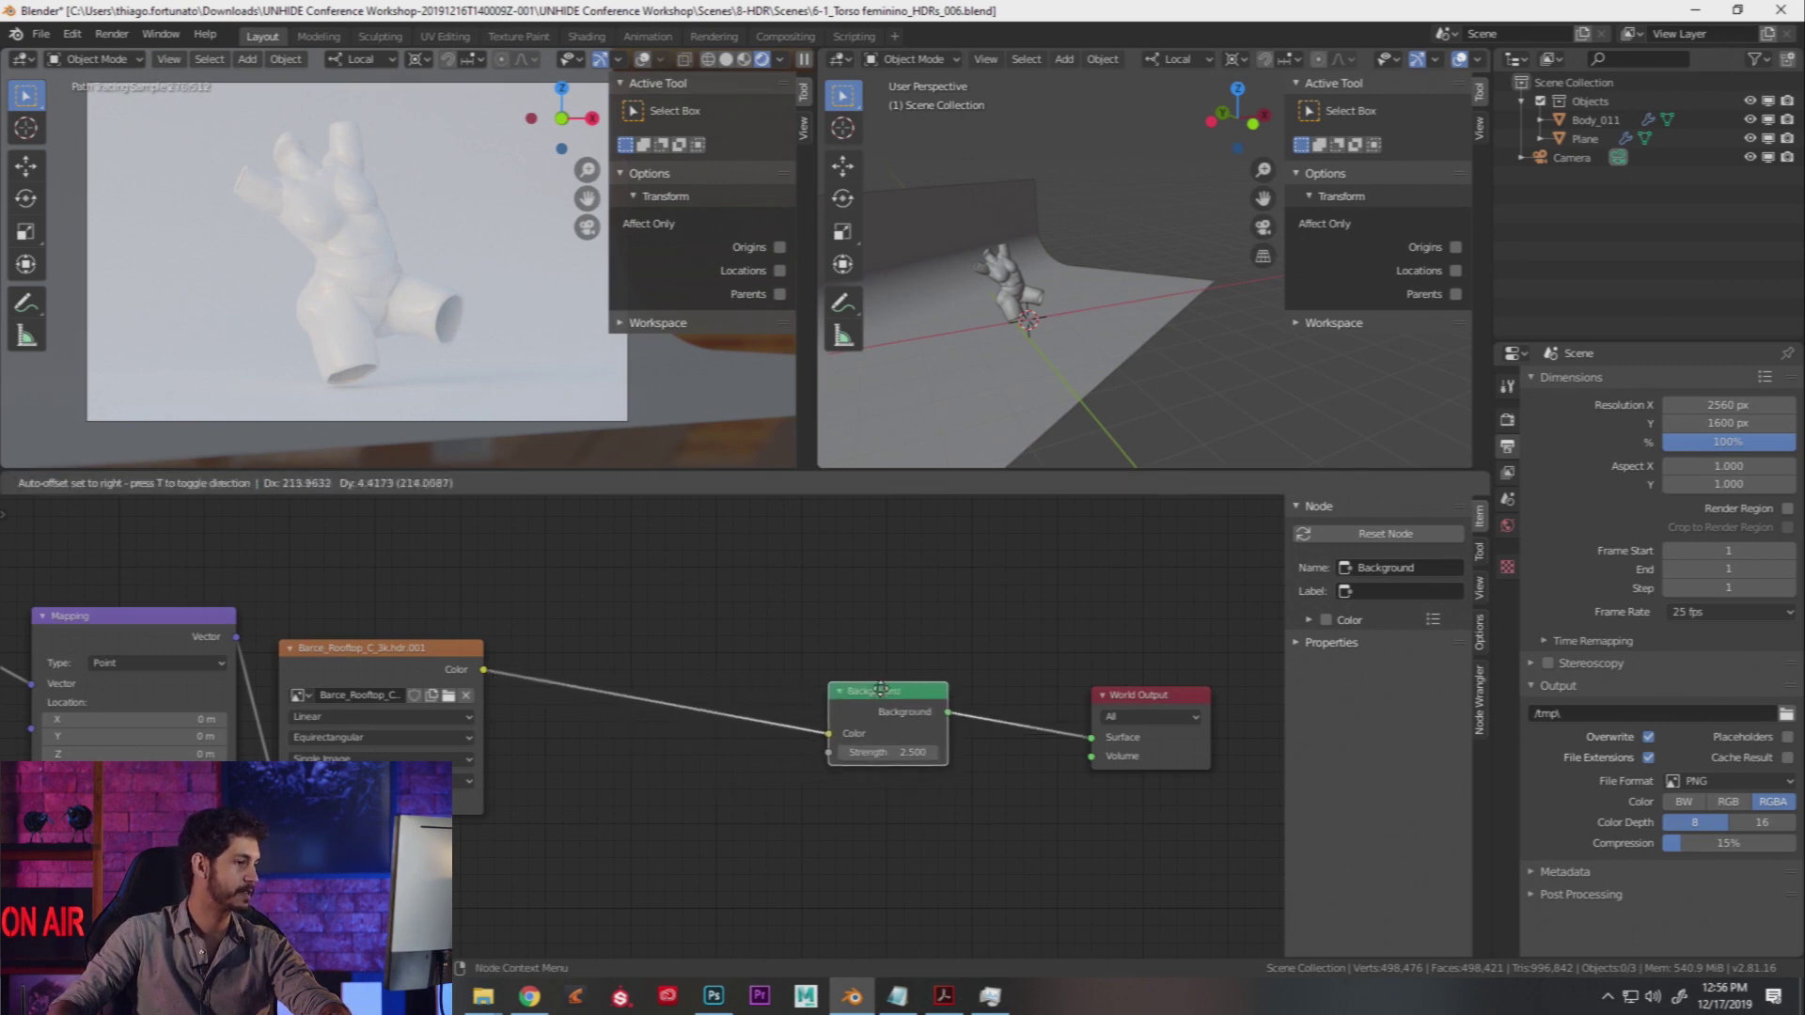
# Step: Add a Gamma node between the Environment Texture and Background nodes, without connecting it
pyautogui.hotkey('shift', 'a')
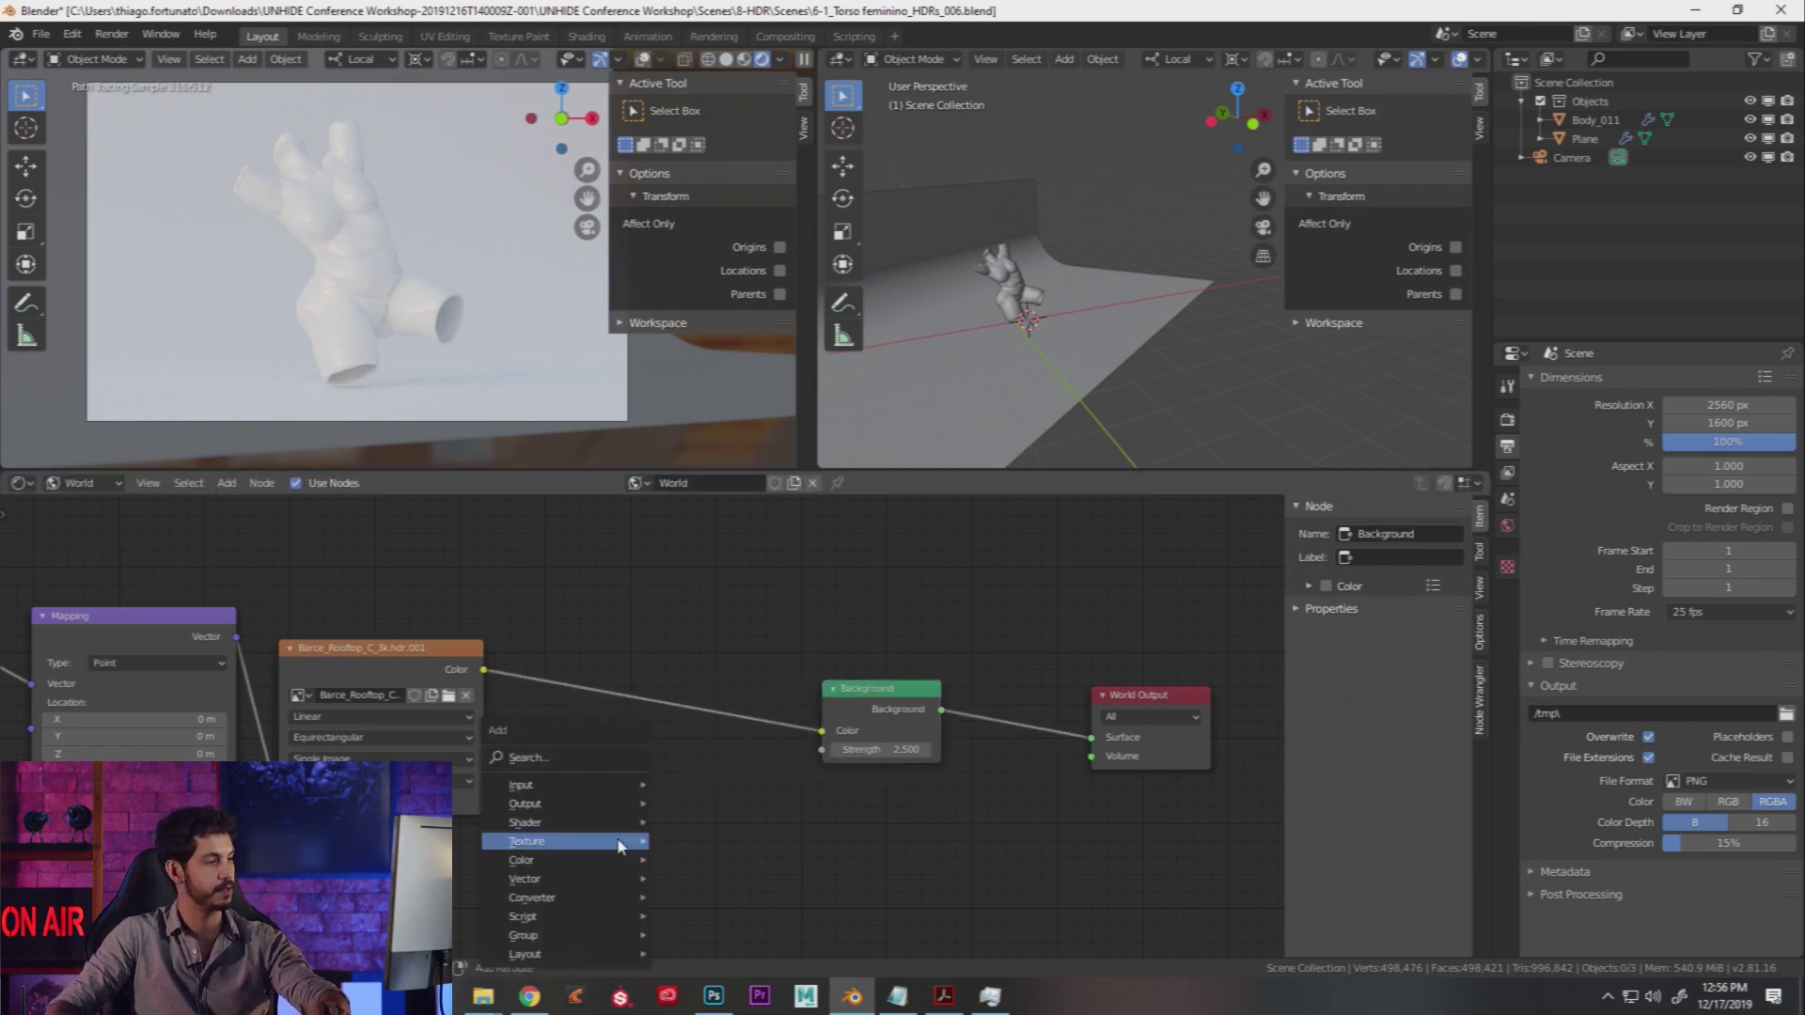
pyautogui.click(613, 757)
pyautogui.write('gamma')
pyautogui.press('Return')
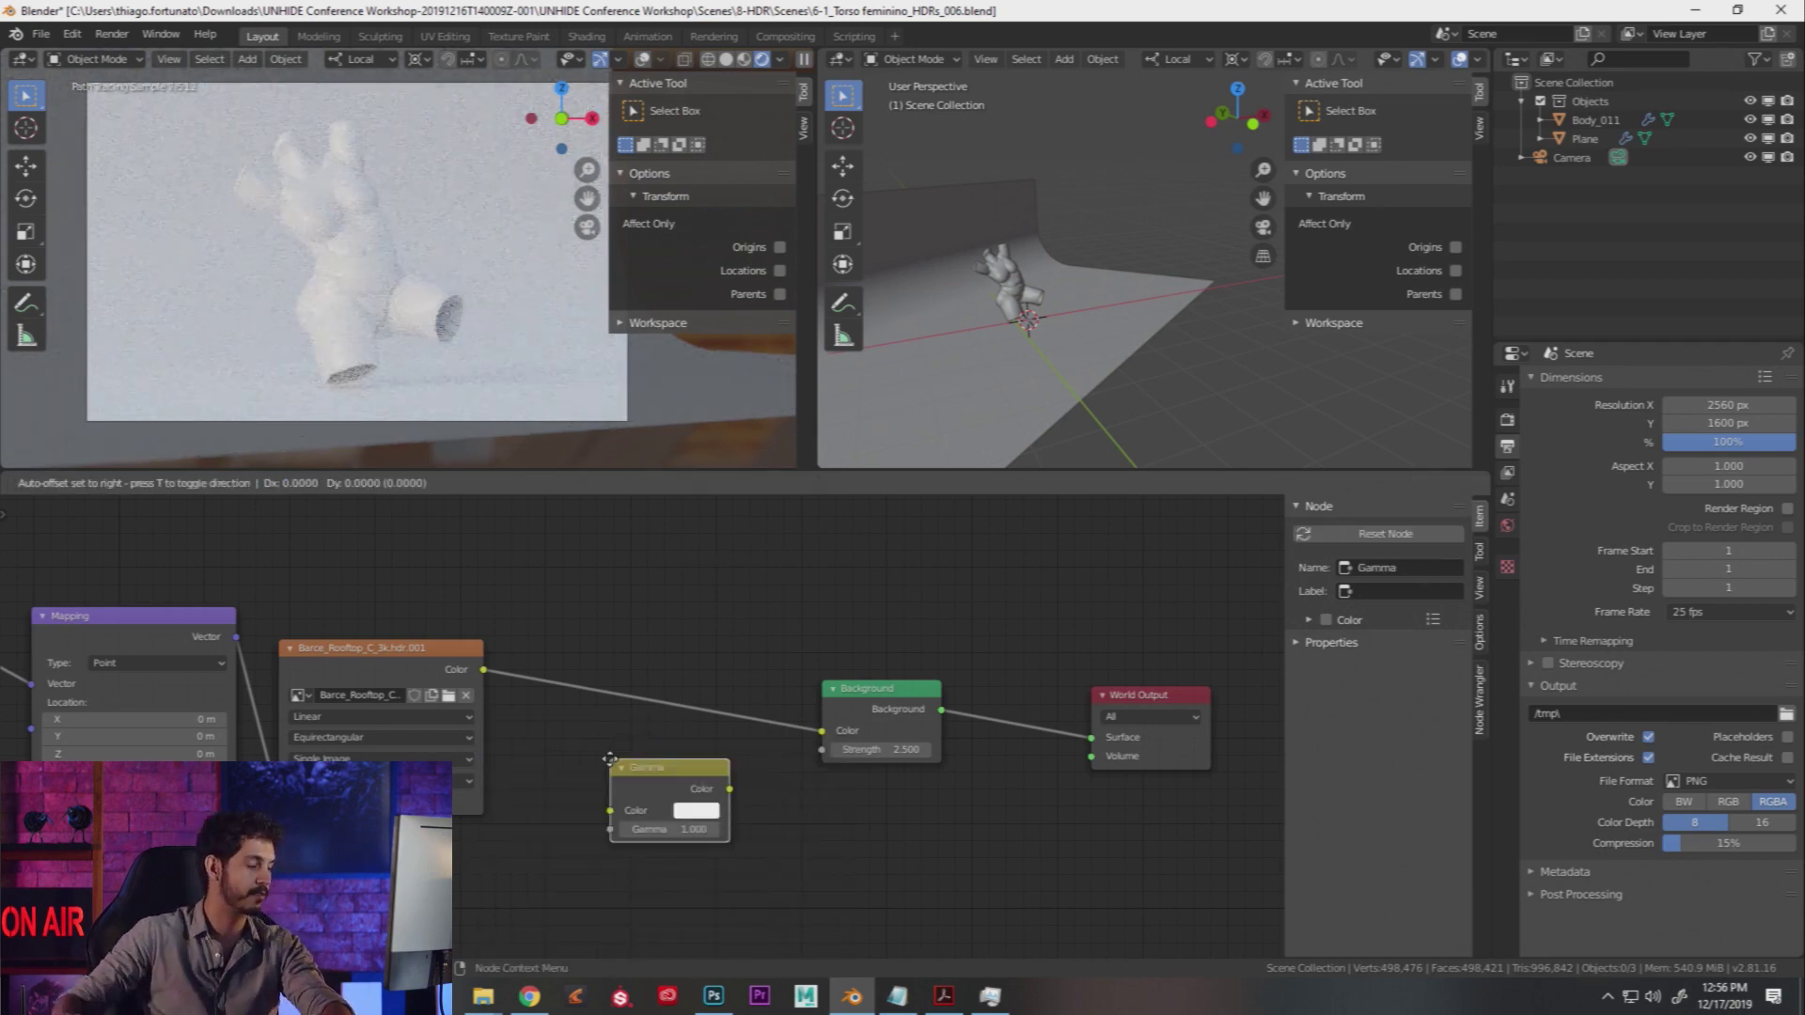
pyautogui.click(616, 757)
# Step: Try a lower Strength on the Background node while viewing the HDRI sky, and set it back to 2.5
pyautogui.moveTo(474, 887); pyautogui.dragTo(576, 872, button='middle')
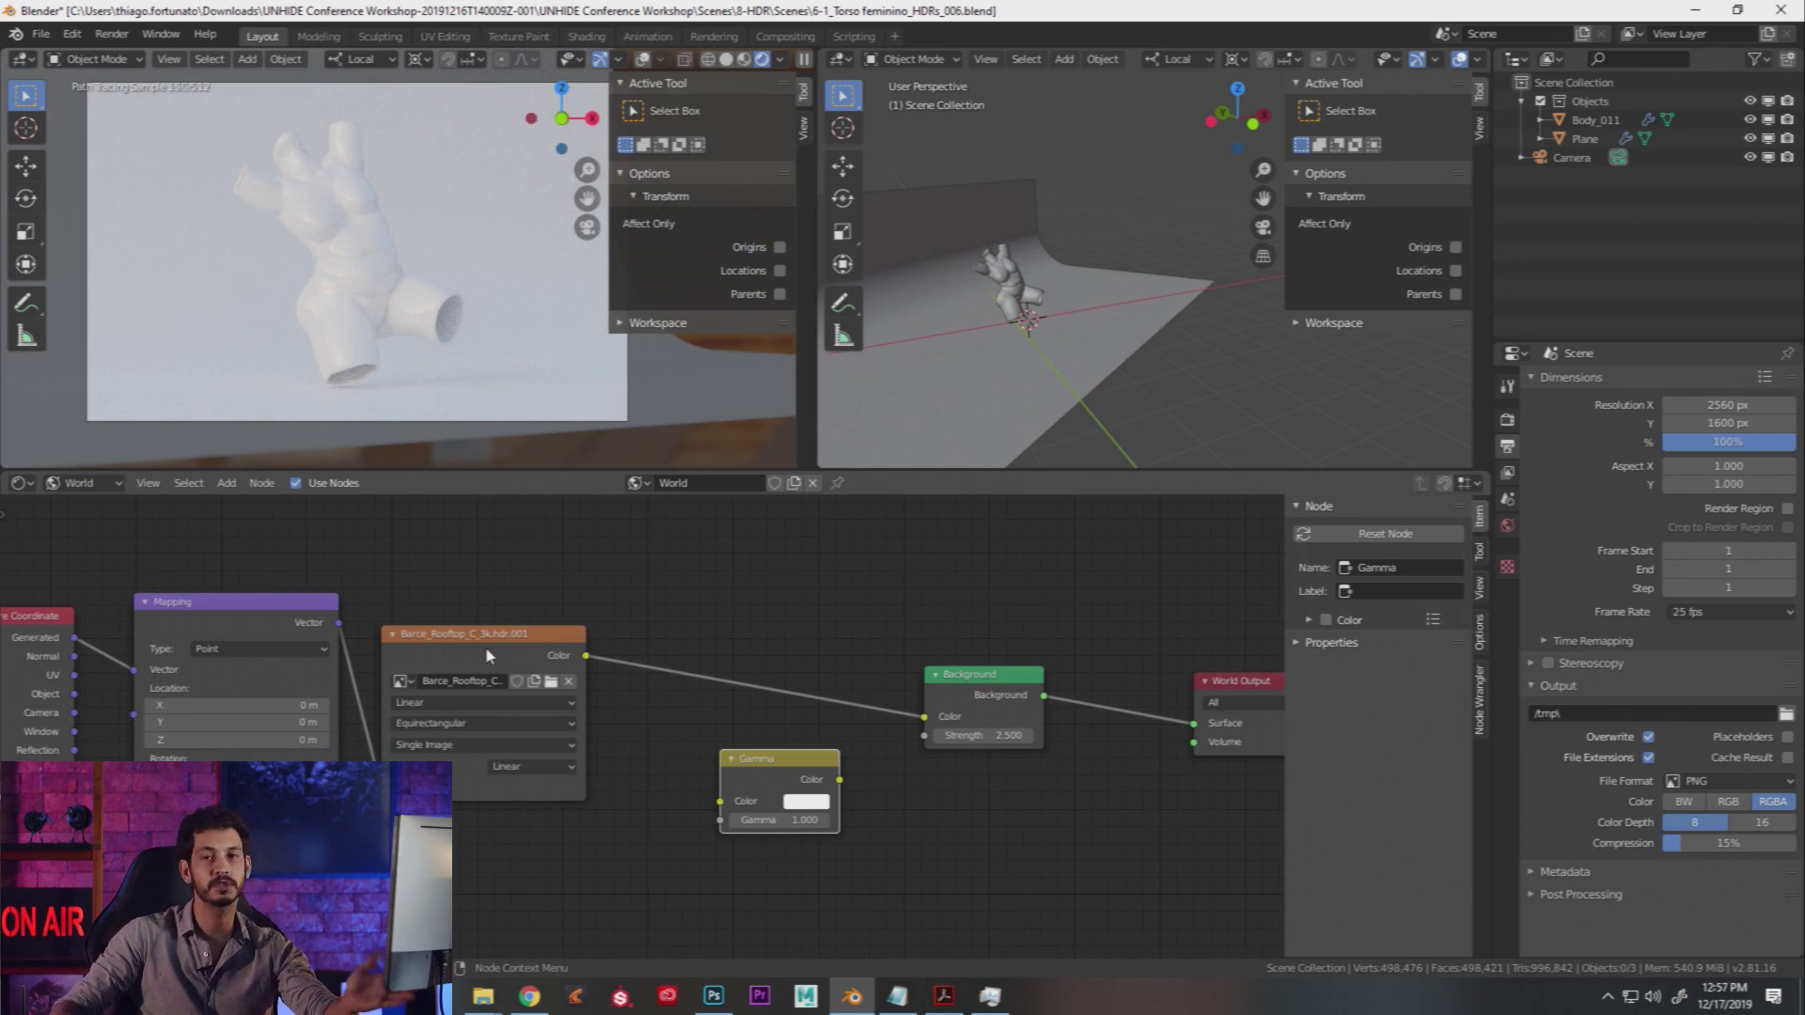
pyautogui.moveTo(465, 371); pyautogui.dragTo(358, 395, button='middle')
pyautogui.click(999, 736)
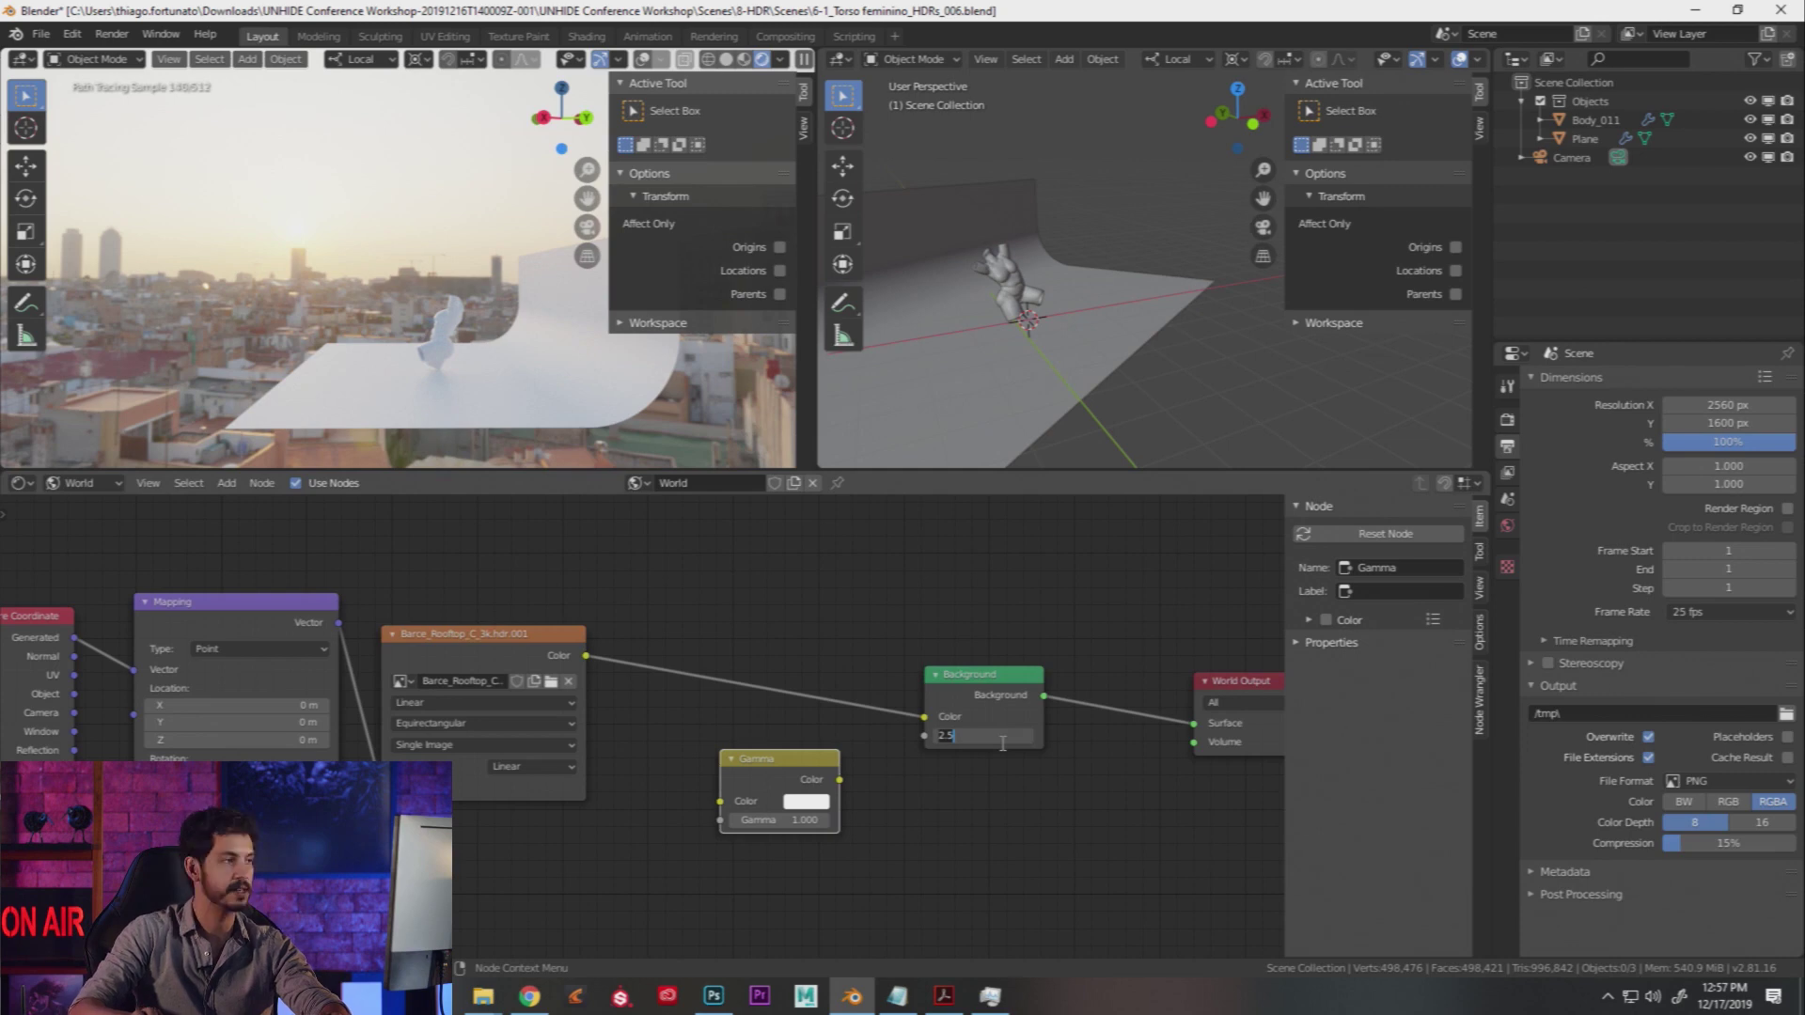
pyautogui.write('0.1')
pyautogui.press('Return')
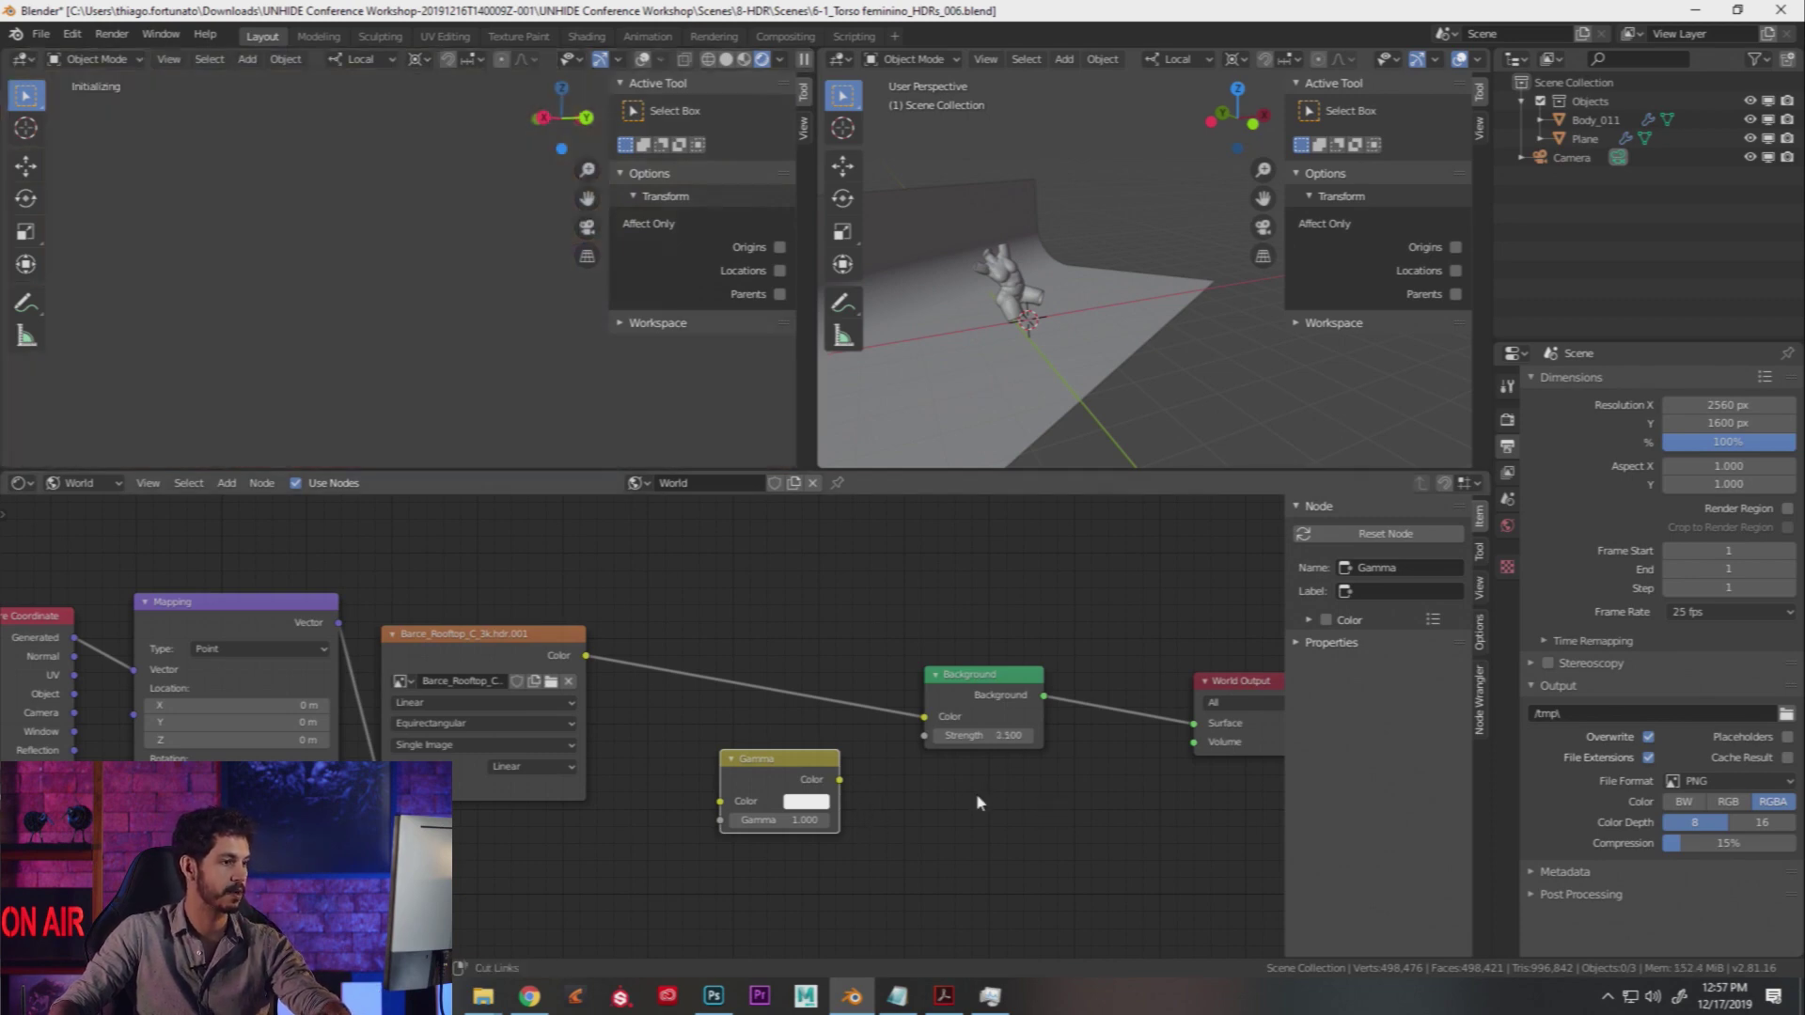
pyautogui.click(996, 736)
pyautogui.write('2.5')
pyautogui.press('Return')
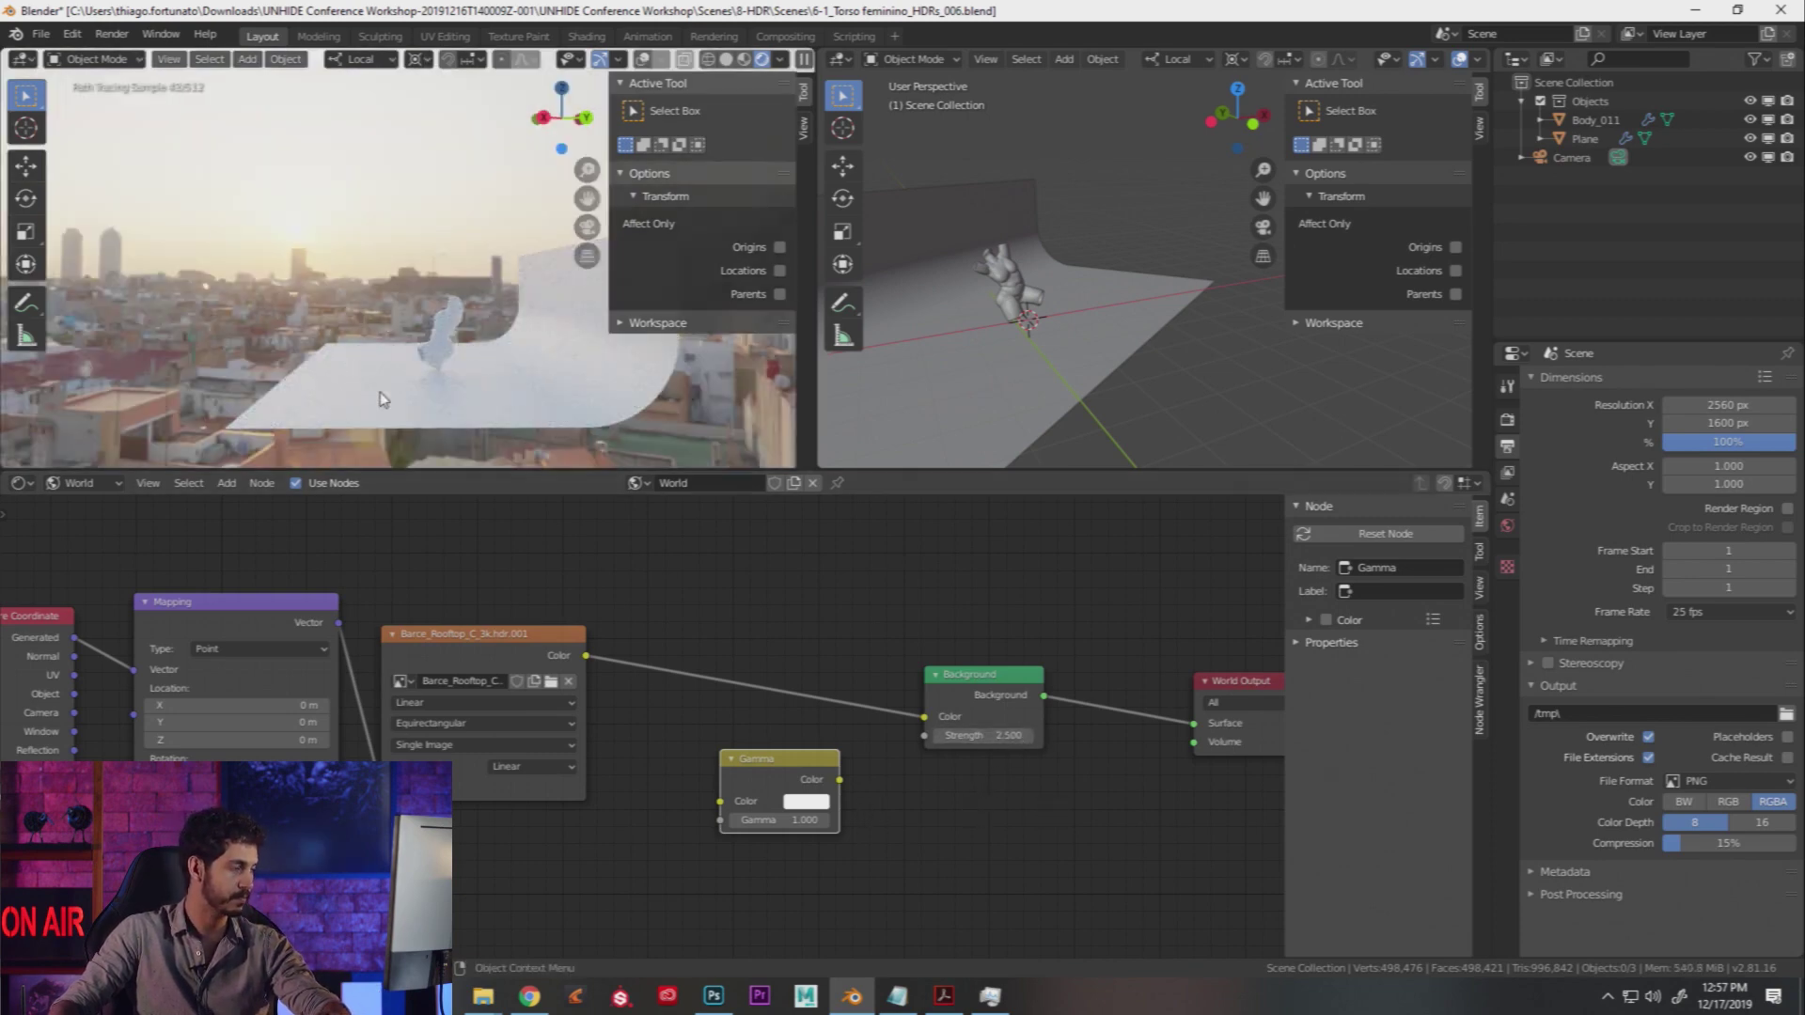
# Step: Return to the camera view, connect the Gamma node between Environment Texture and Background, and line it up with its neighbours
pyautogui.press('KP_0')
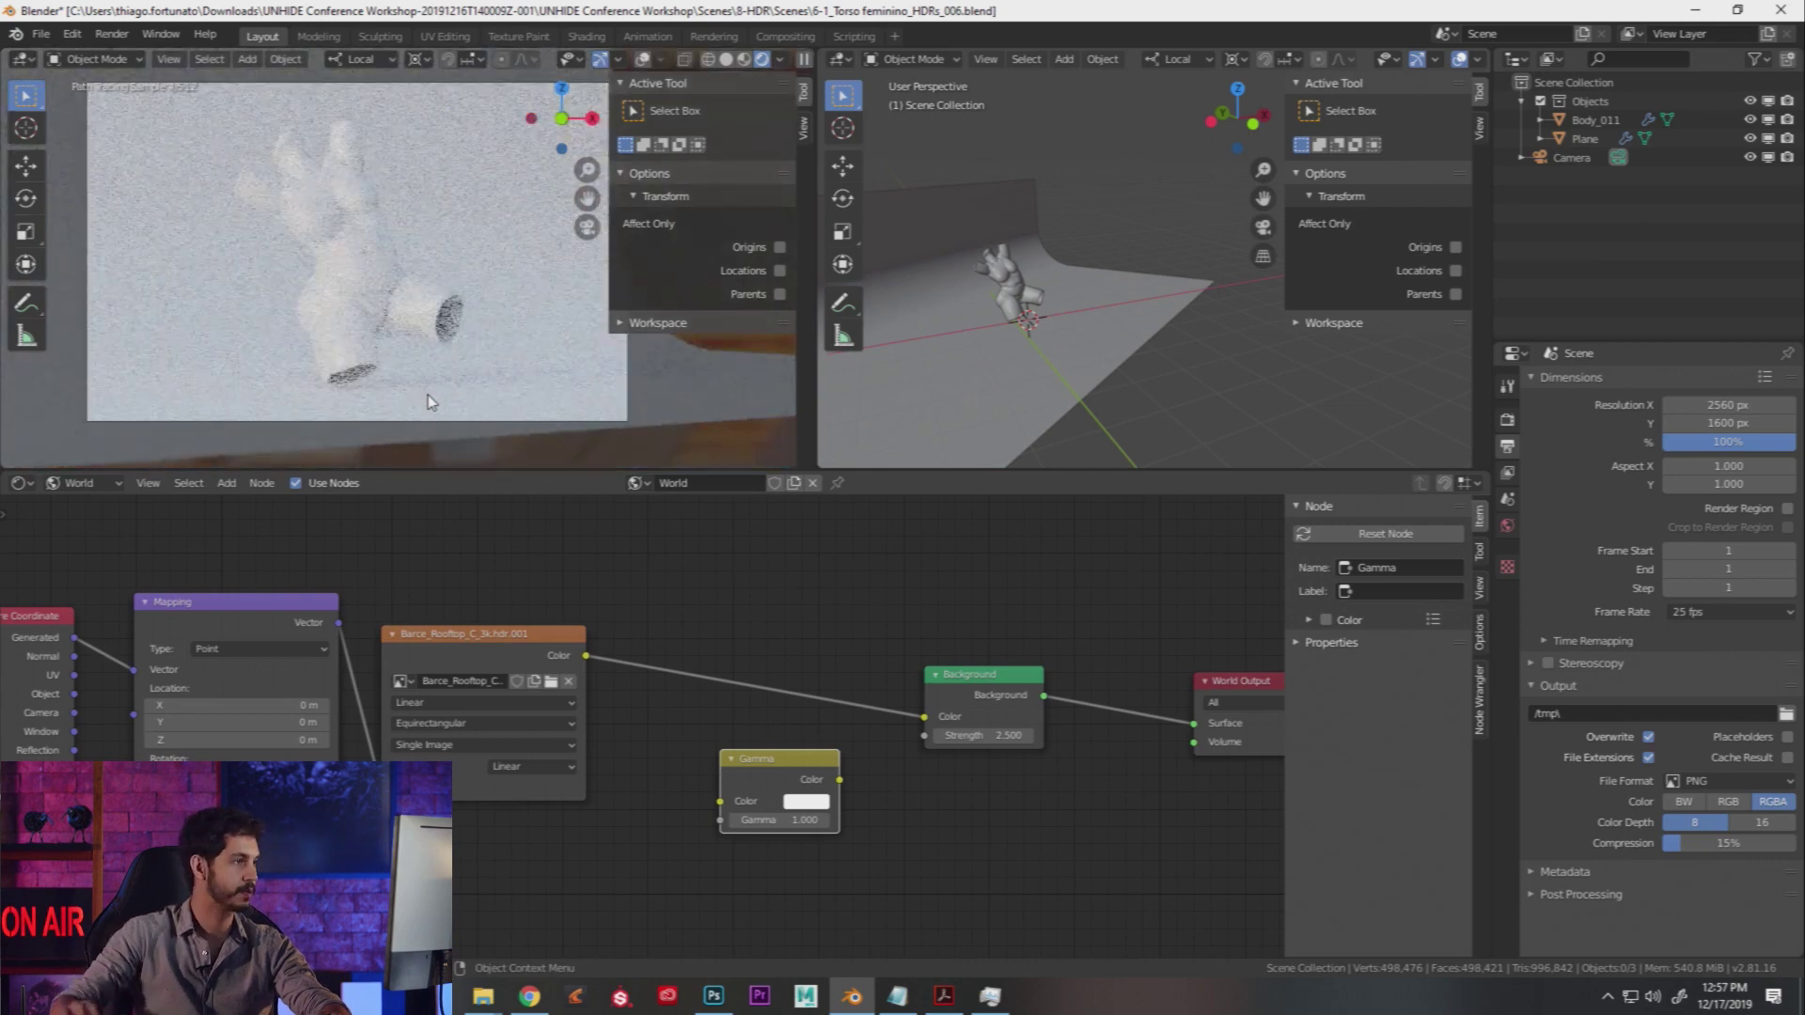
pyautogui.moveTo(587, 656); pyautogui.dragTo(655, 734)
pyautogui.moveTo(719, 806); pyautogui.dragTo(720, 806)
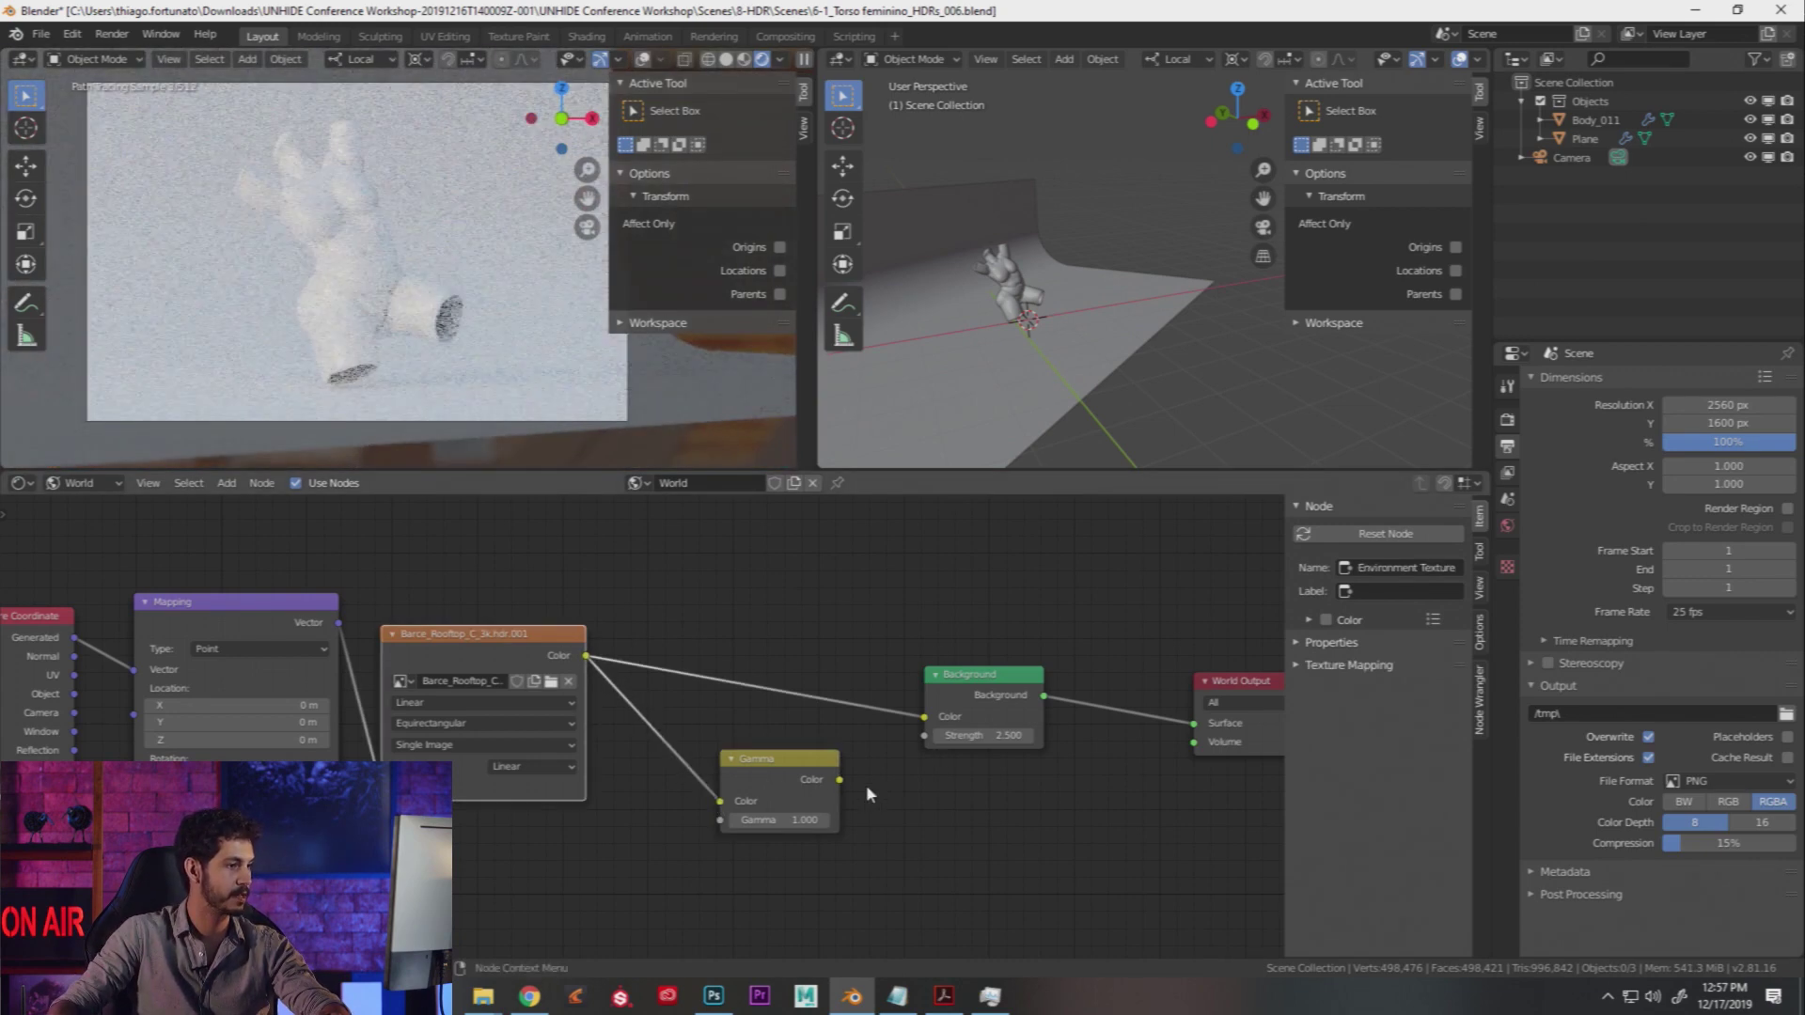
pyautogui.moveTo(839, 779); pyautogui.dragTo(924, 716)
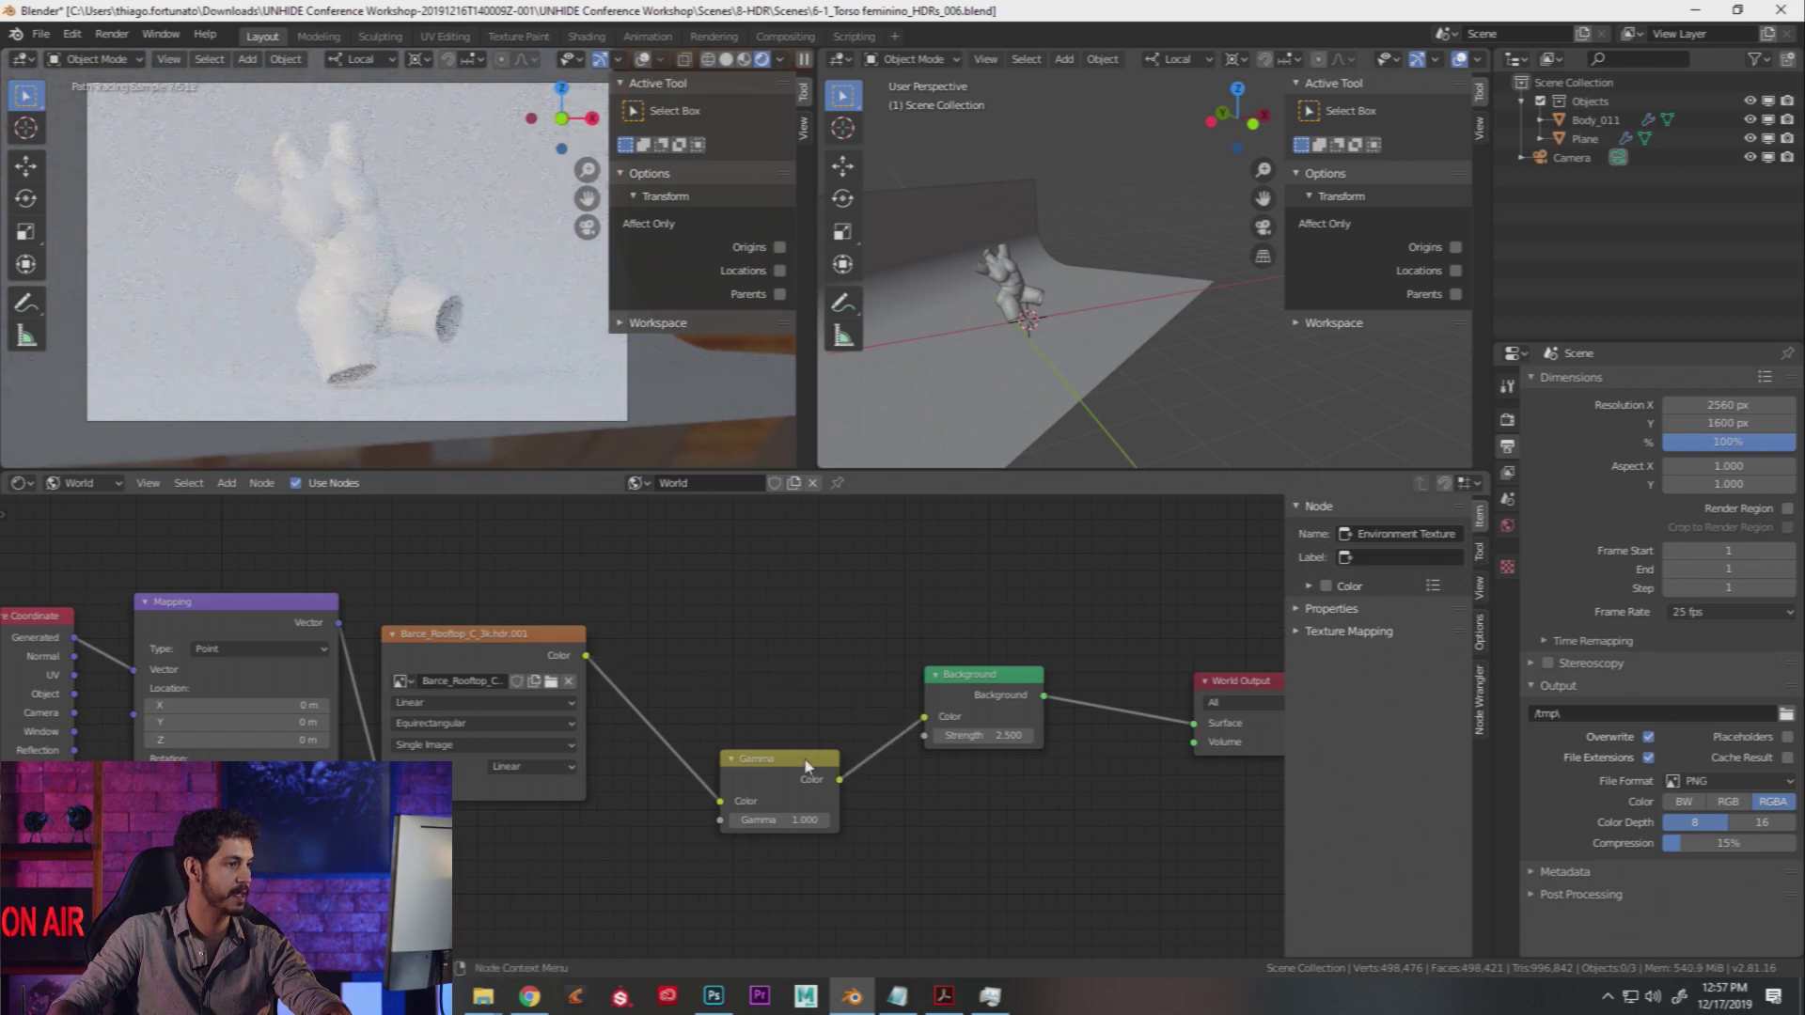
pyautogui.moveTo(780, 760); pyautogui.dragTo(760, 670)
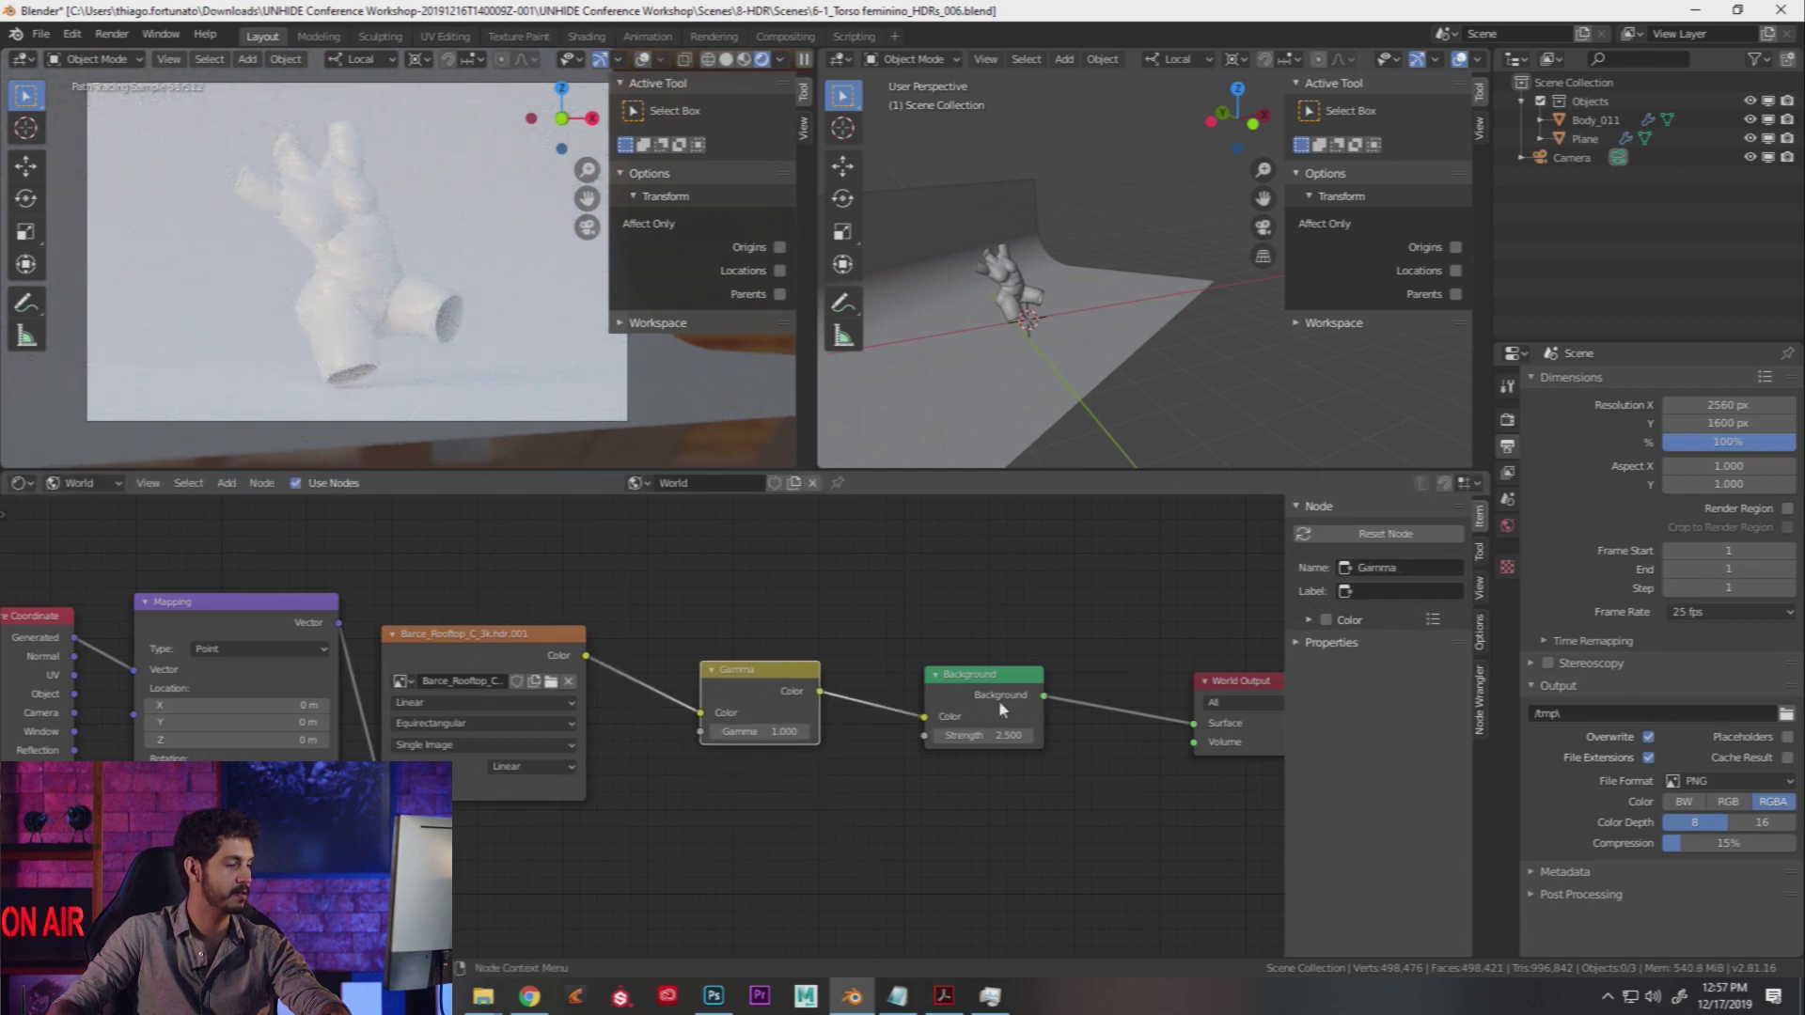
# Step: Set the Gamma node's value to 1.5
pyautogui.scroll(2, 724, 750)
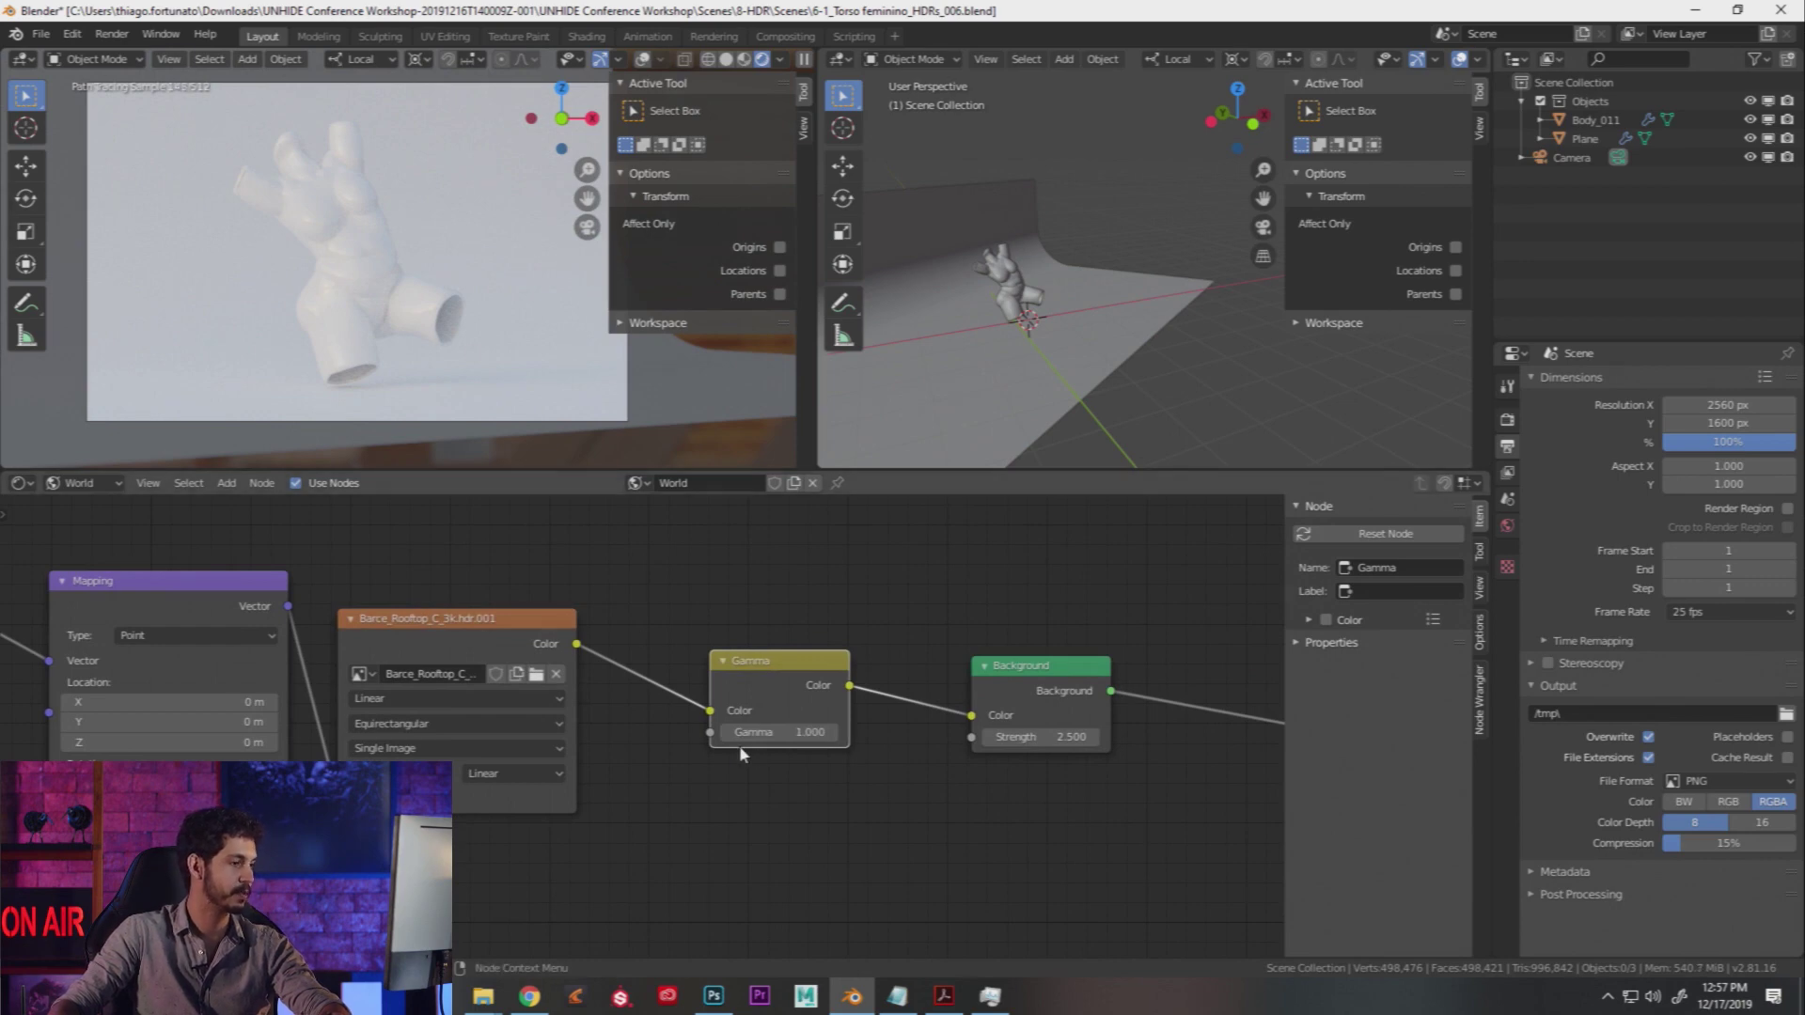
pyautogui.scroll(3, 810, 815)
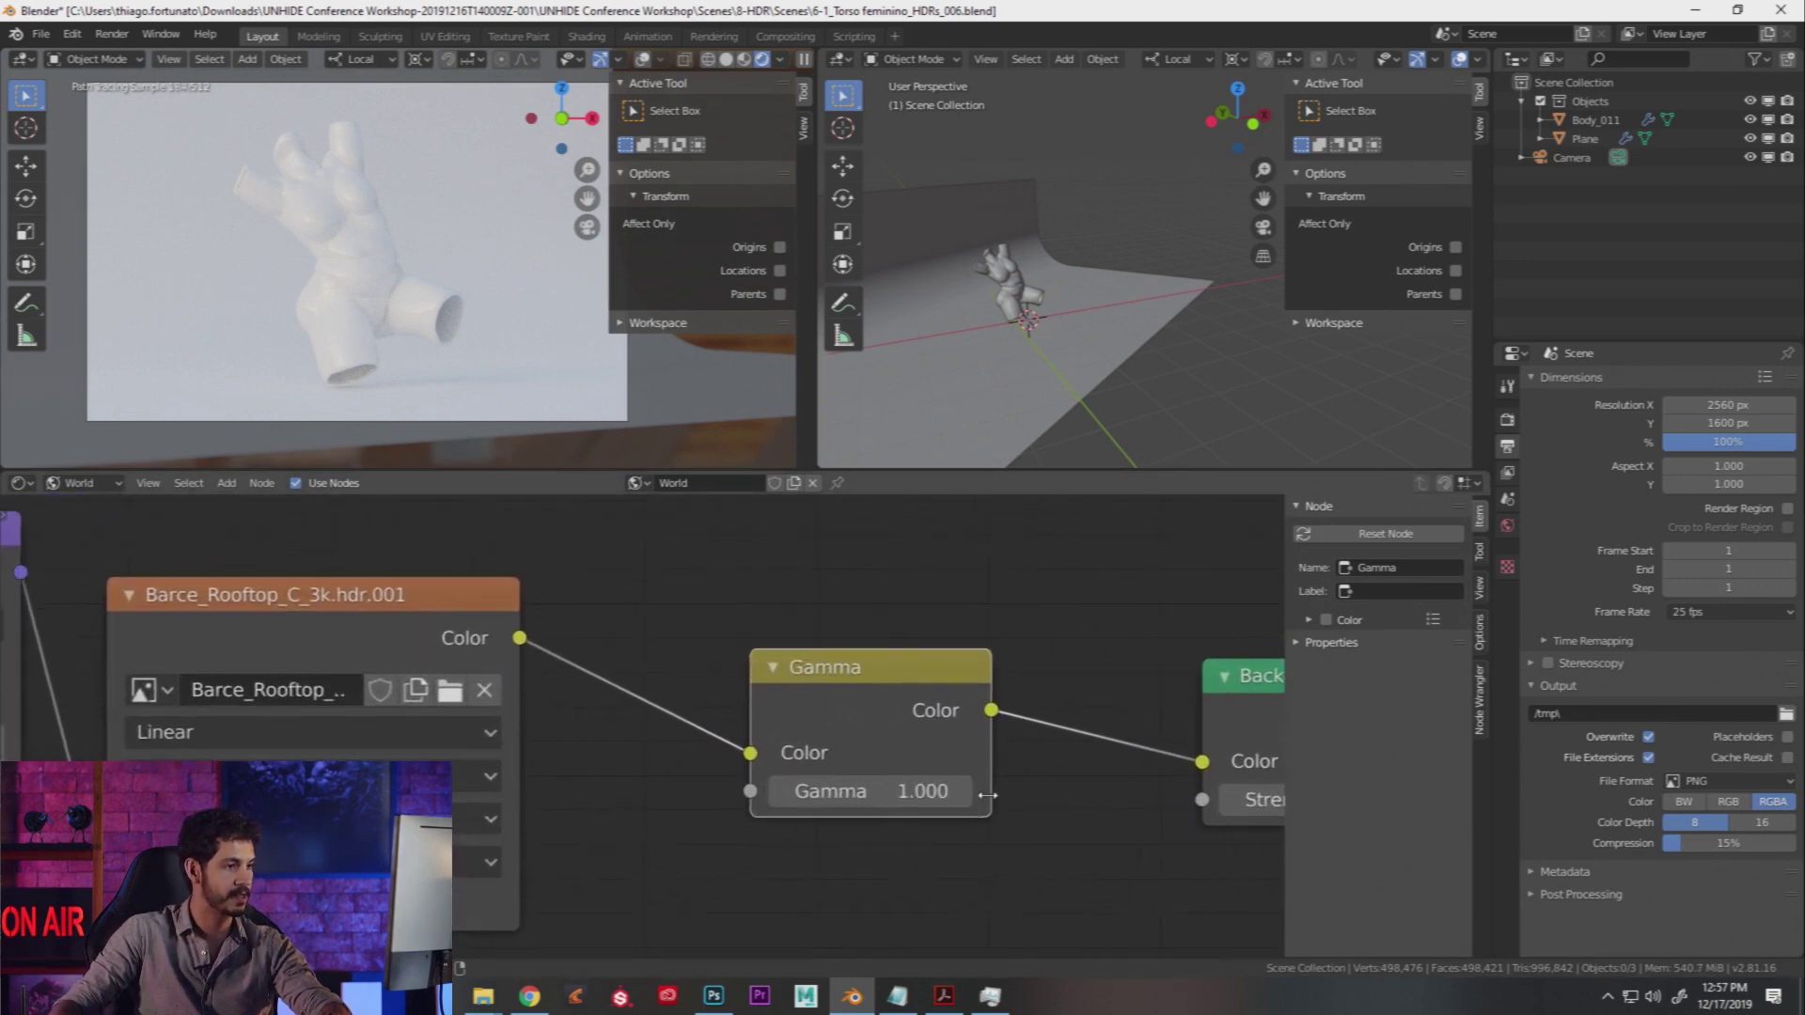
pyautogui.click(911, 794)
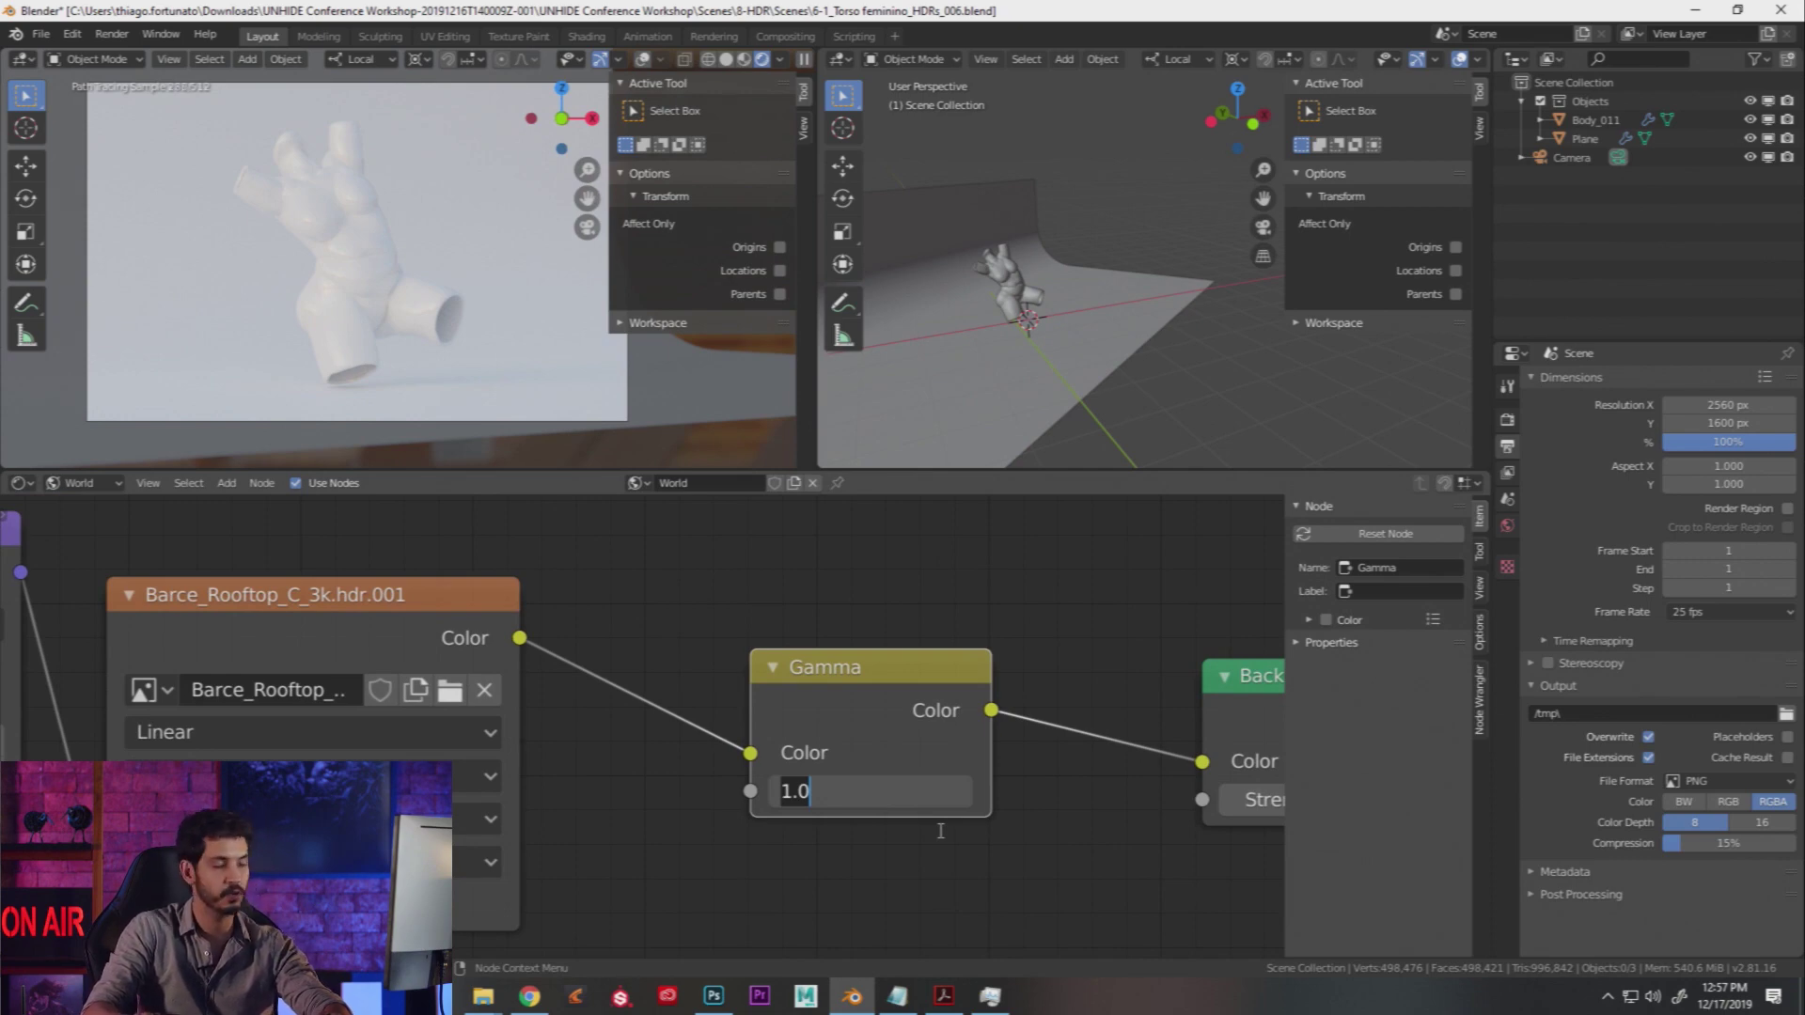
pyautogui.write('1')
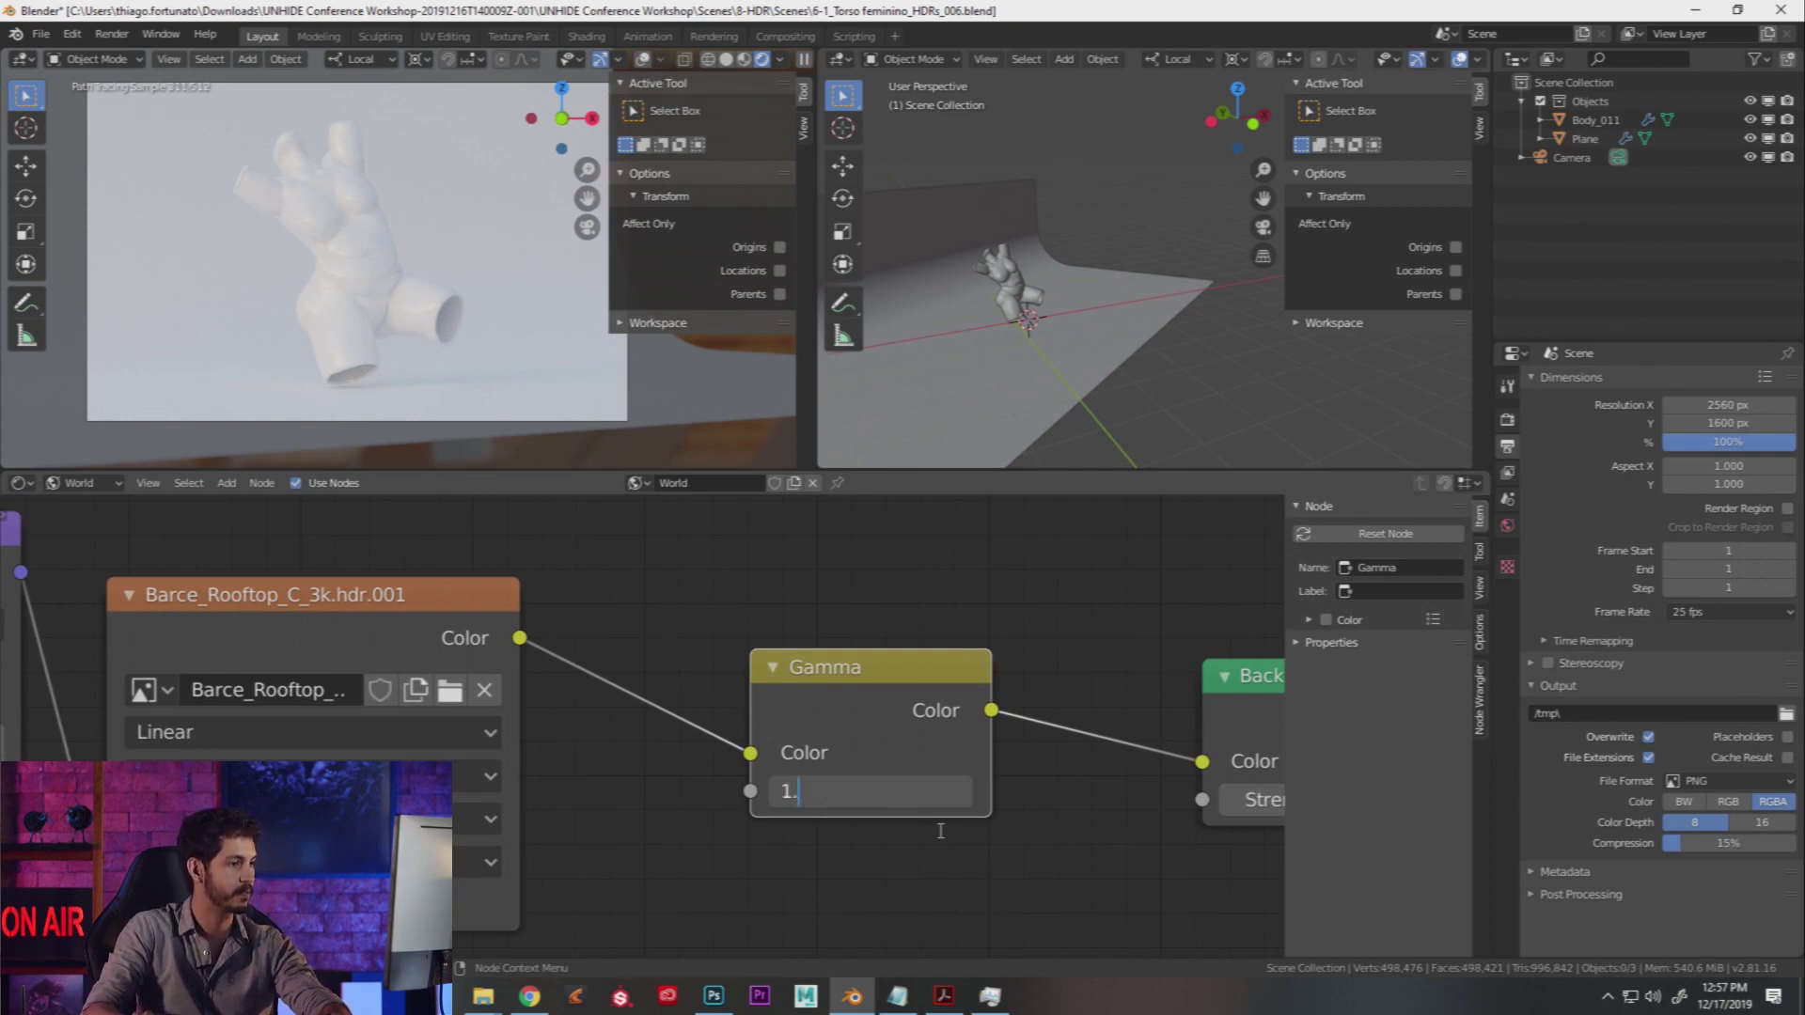
pyautogui.write('.5')
pyautogui.press('Return')
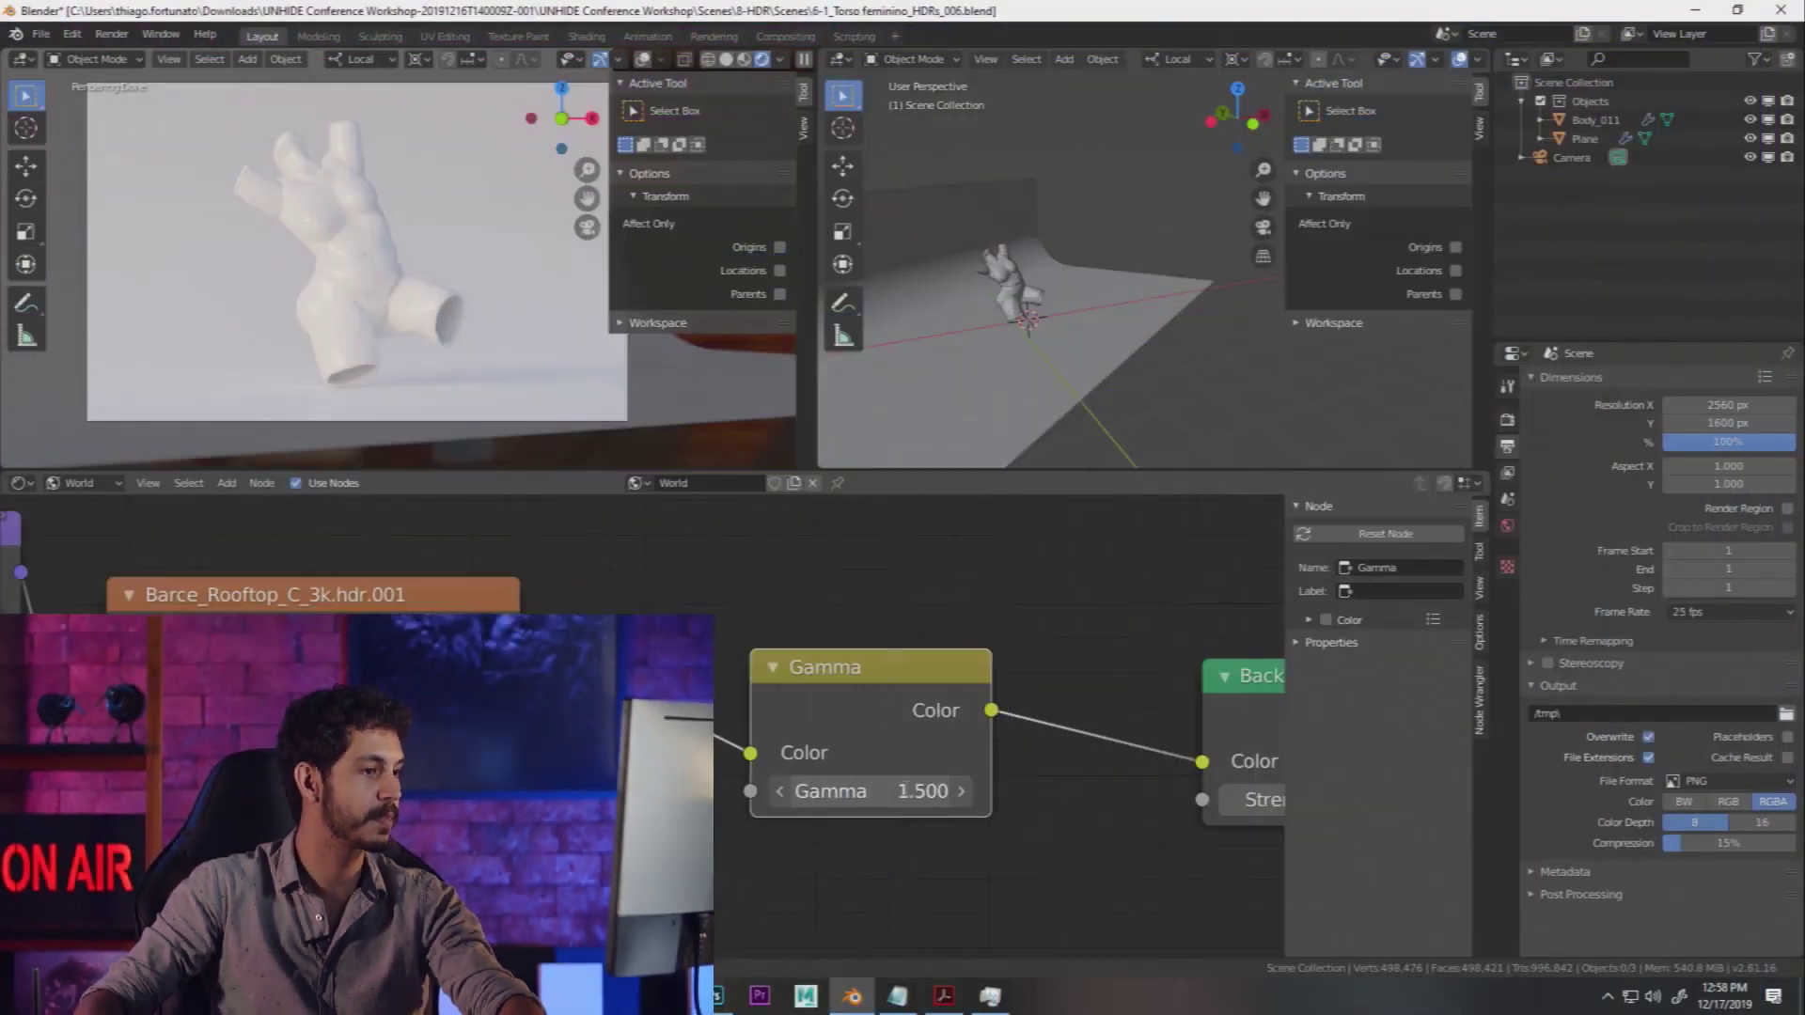
# Step: Try Gamma values of 1.8 and 2.5 on the torso render
pyautogui.click(874, 791)
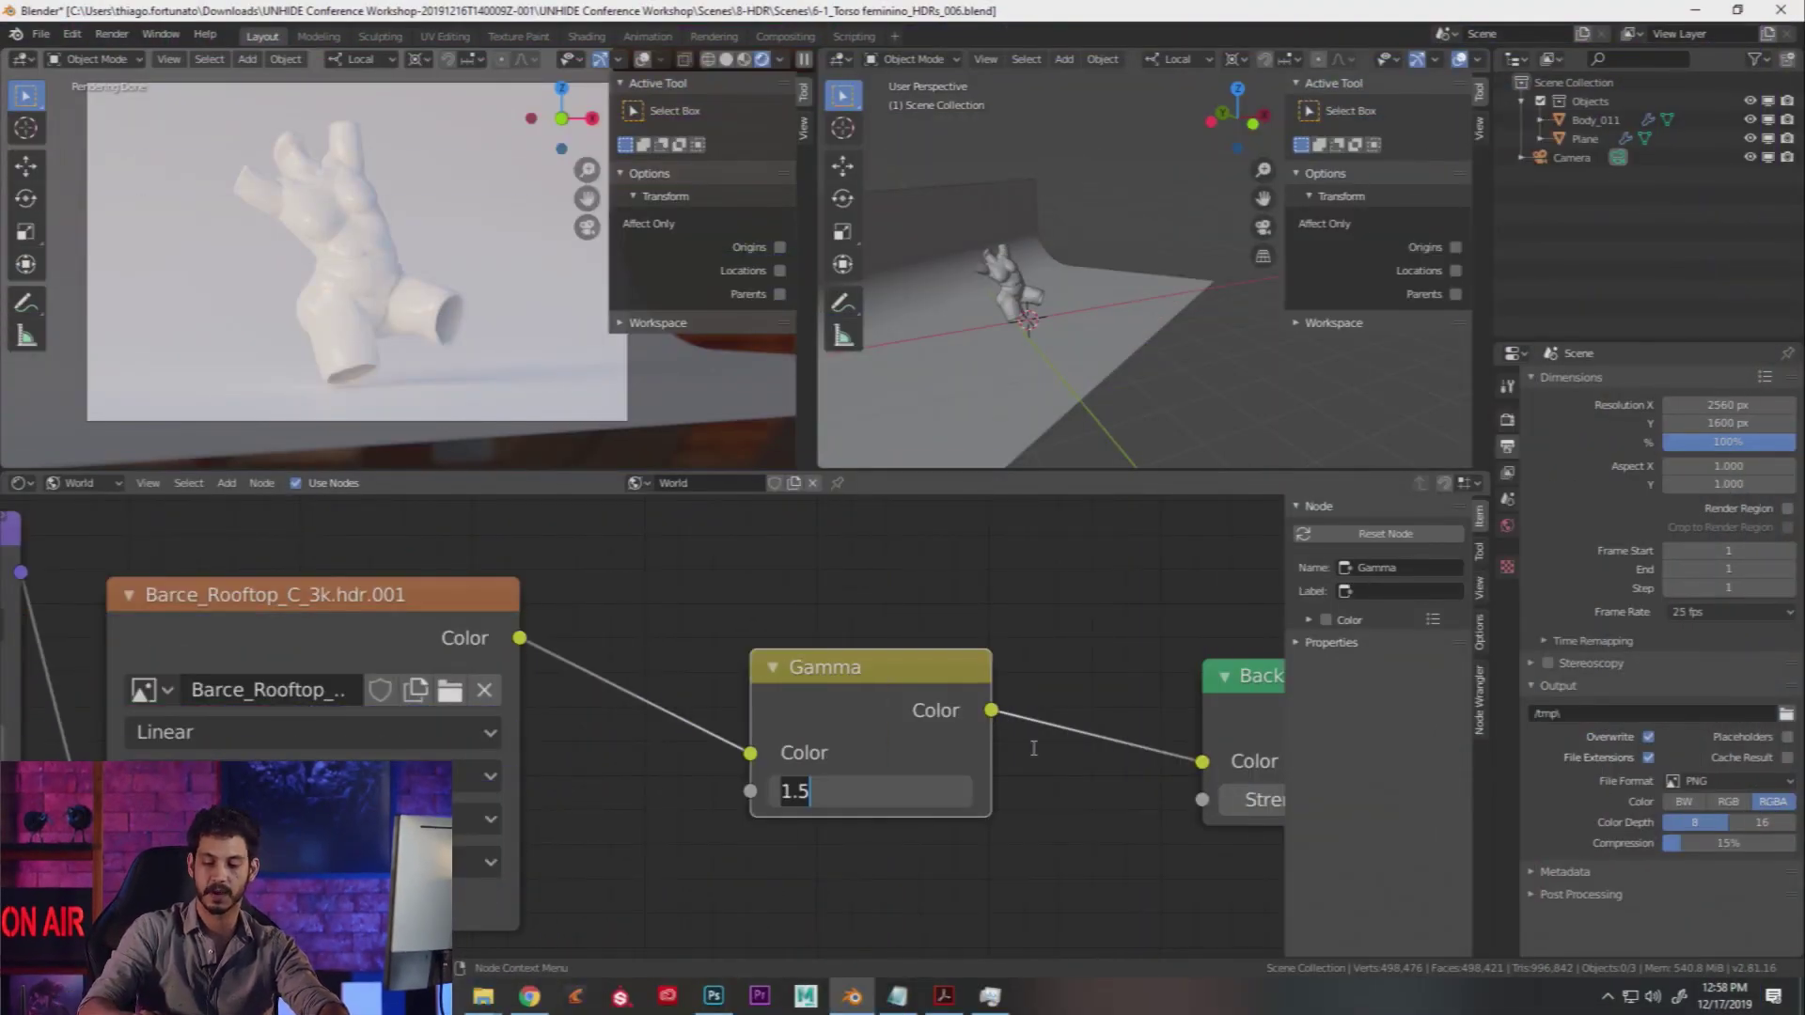
pyautogui.press('BackSpace')
pyautogui.write('8')
pyautogui.press('Return')
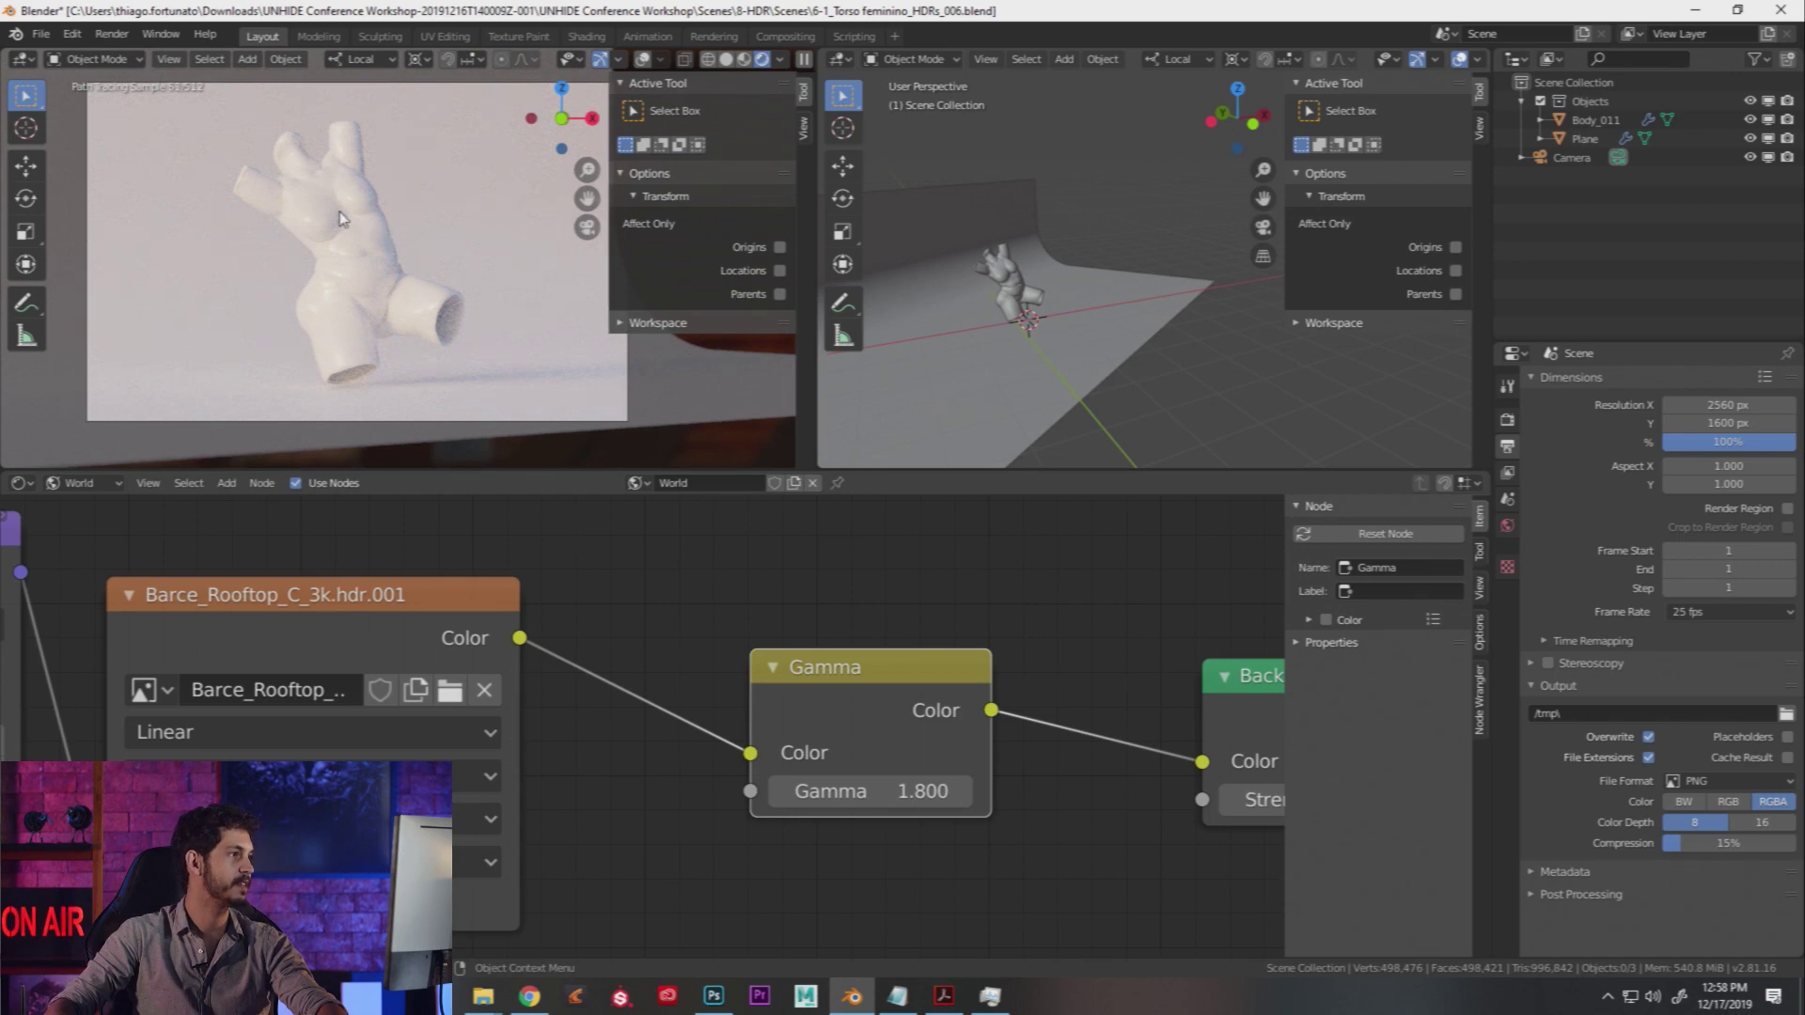
pyautogui.click(935, 801)
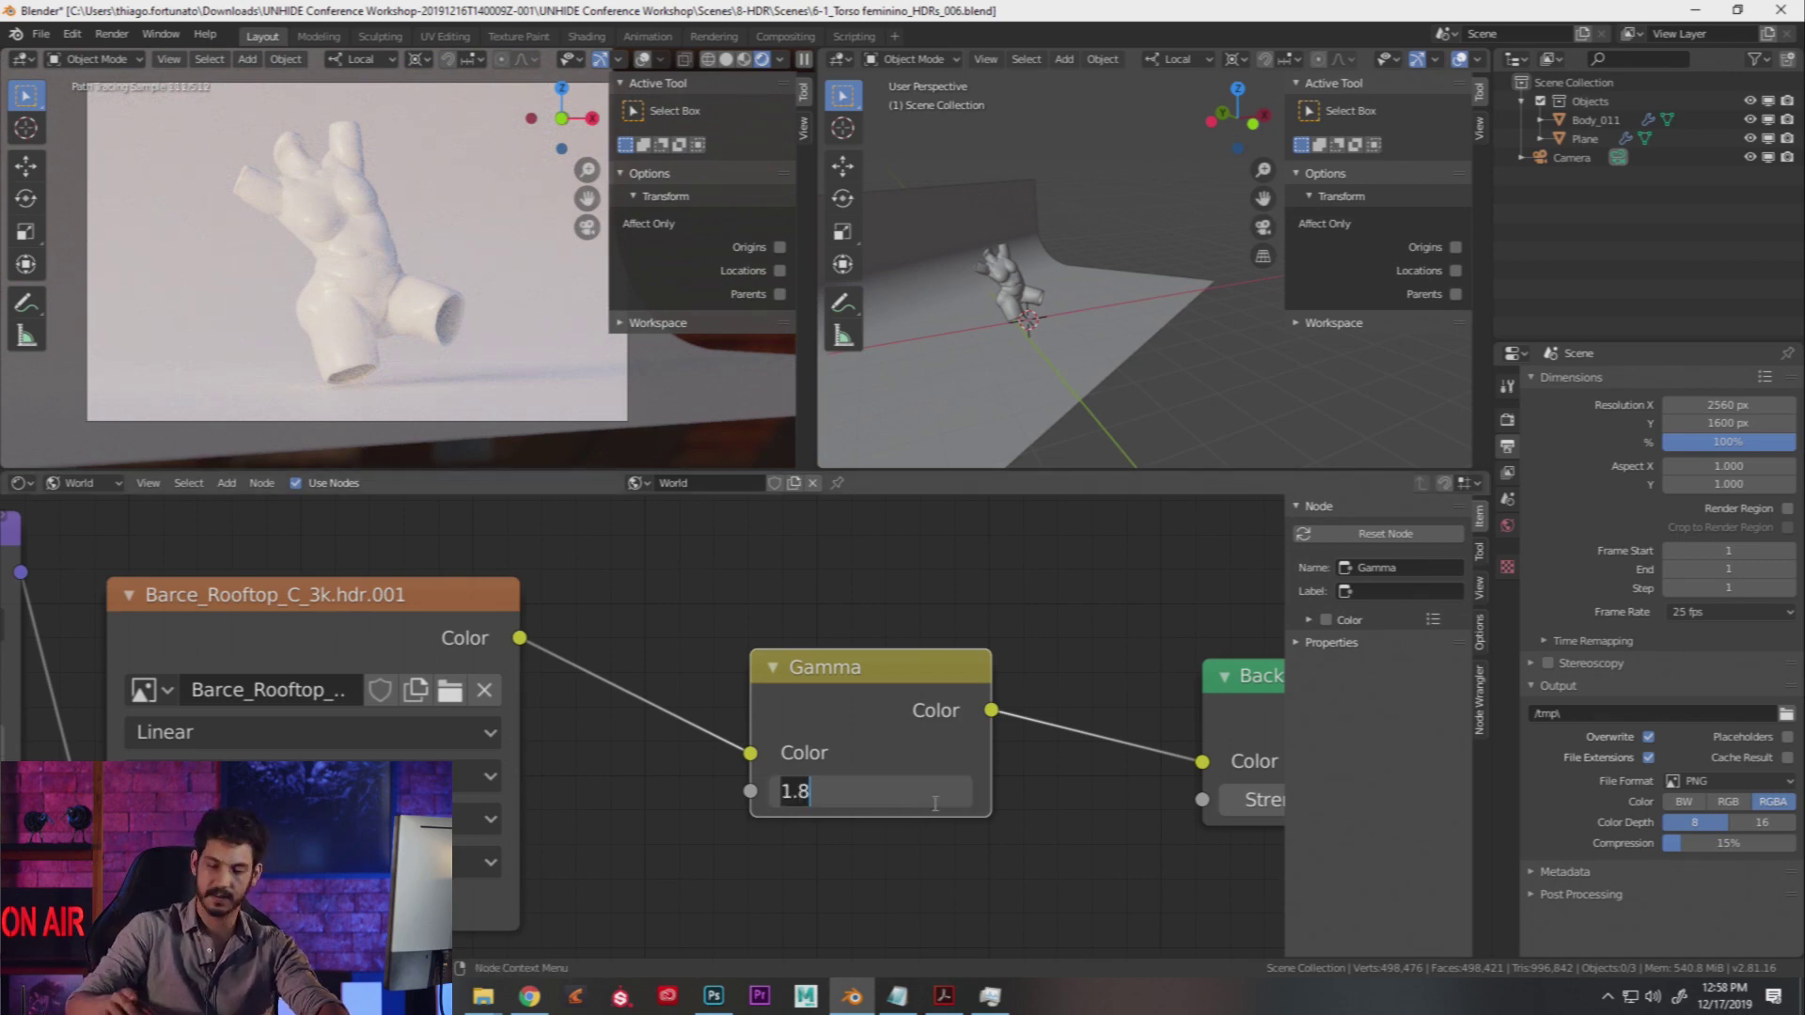
pyautogui.write('2.5')
pyautogui.press('Return')
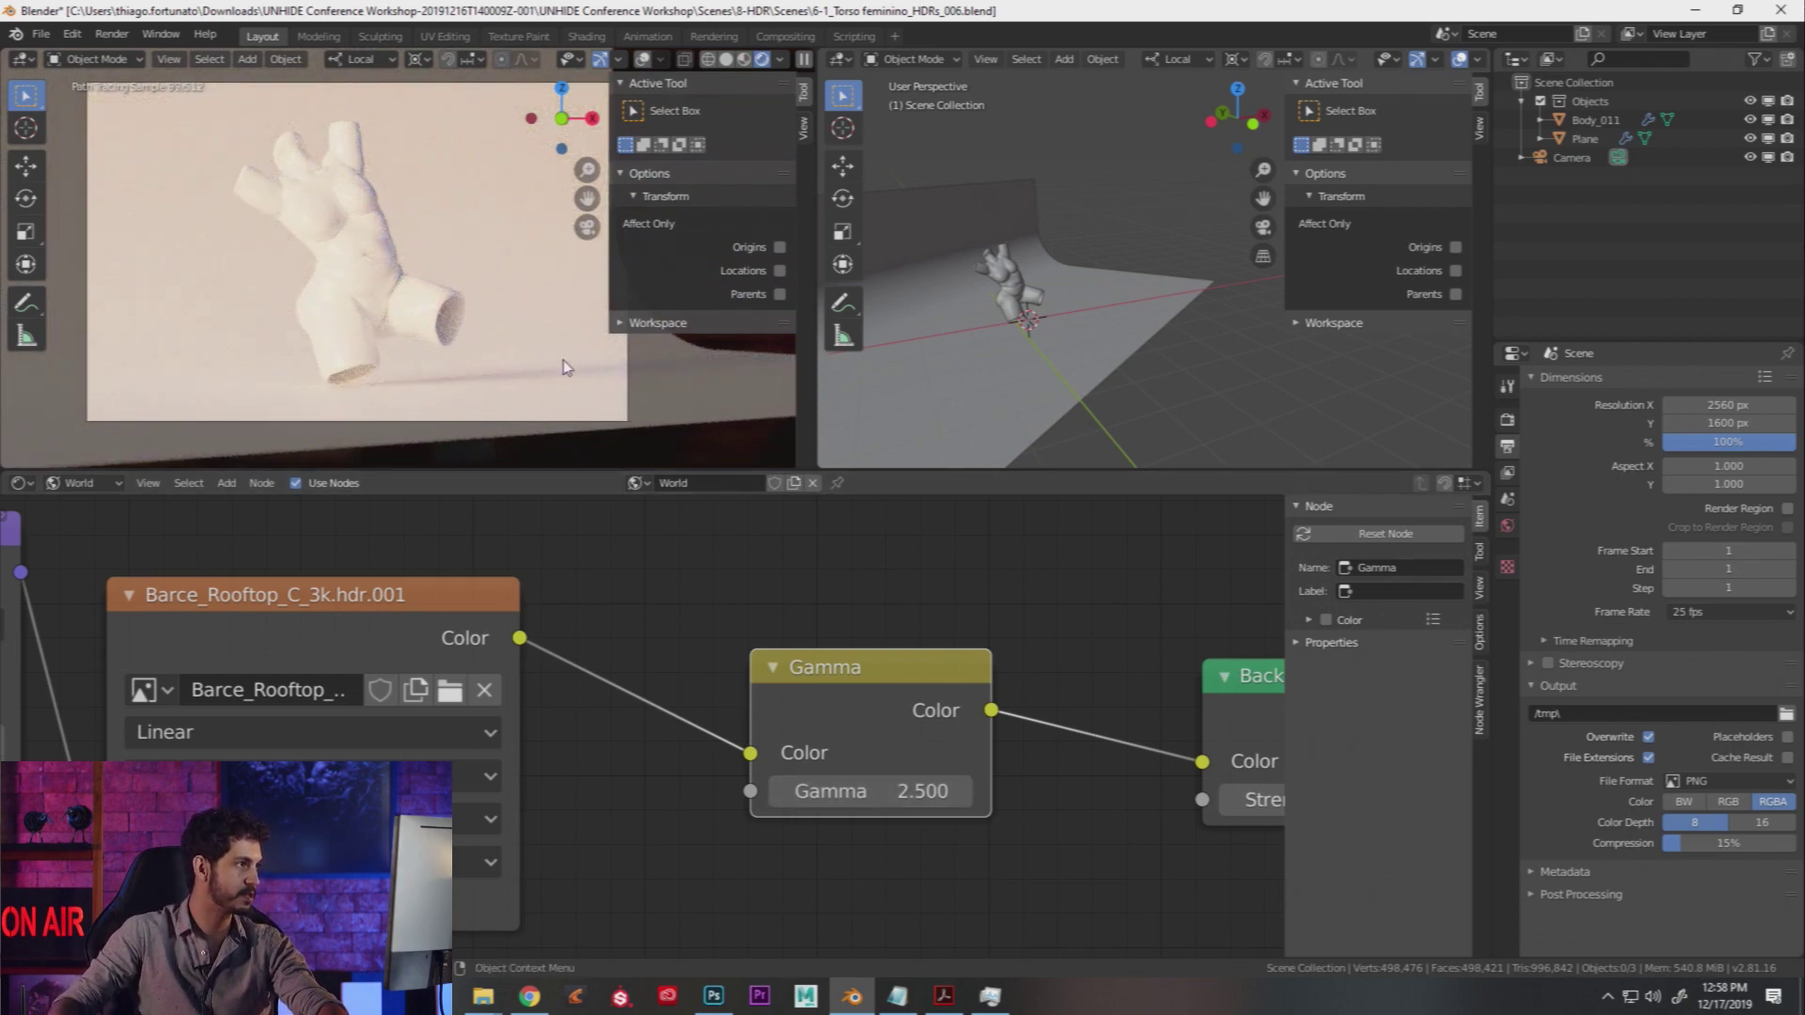
# Step: View the HDRI sky around the set, set Gamma to 1.8 to compare, and return to the camera view
pyautogui.moveTo(349, 280); pyautogui.dragTo(527, 277, button='middle')
pyautogui.doubleClick(905, 796)
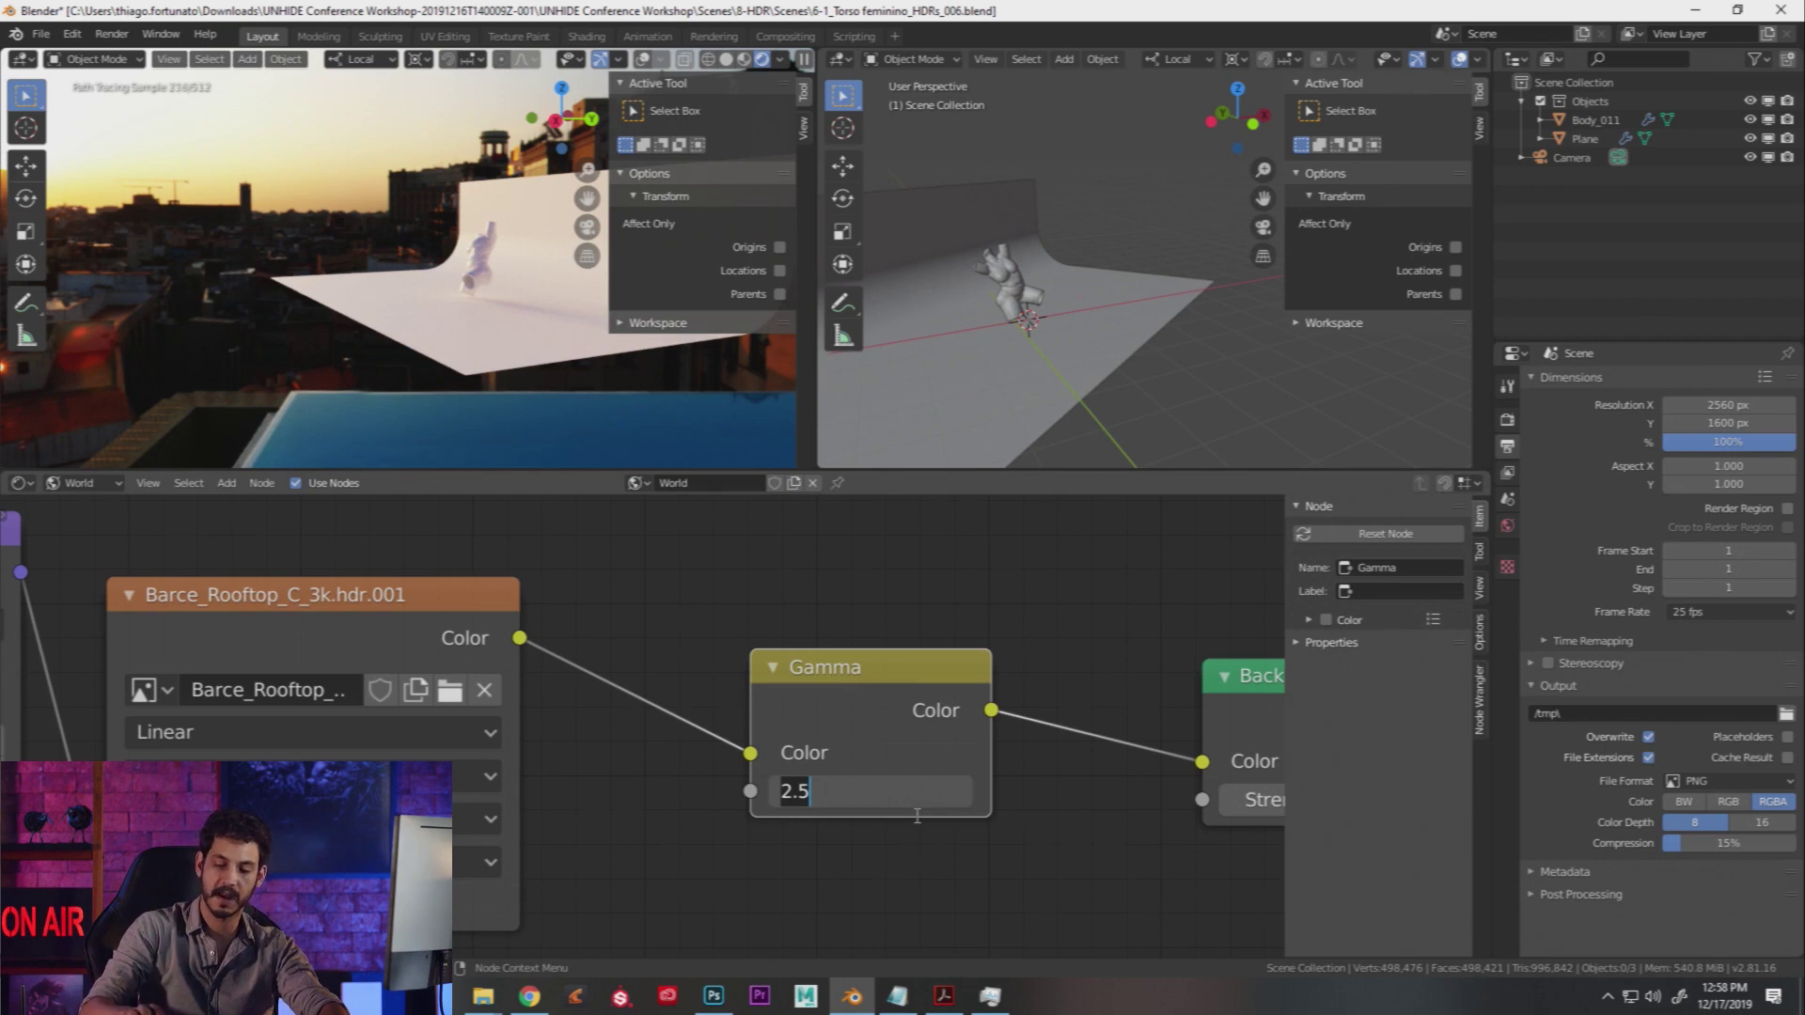
pyautogui.write('1.8')
pyautogui.press('Return')
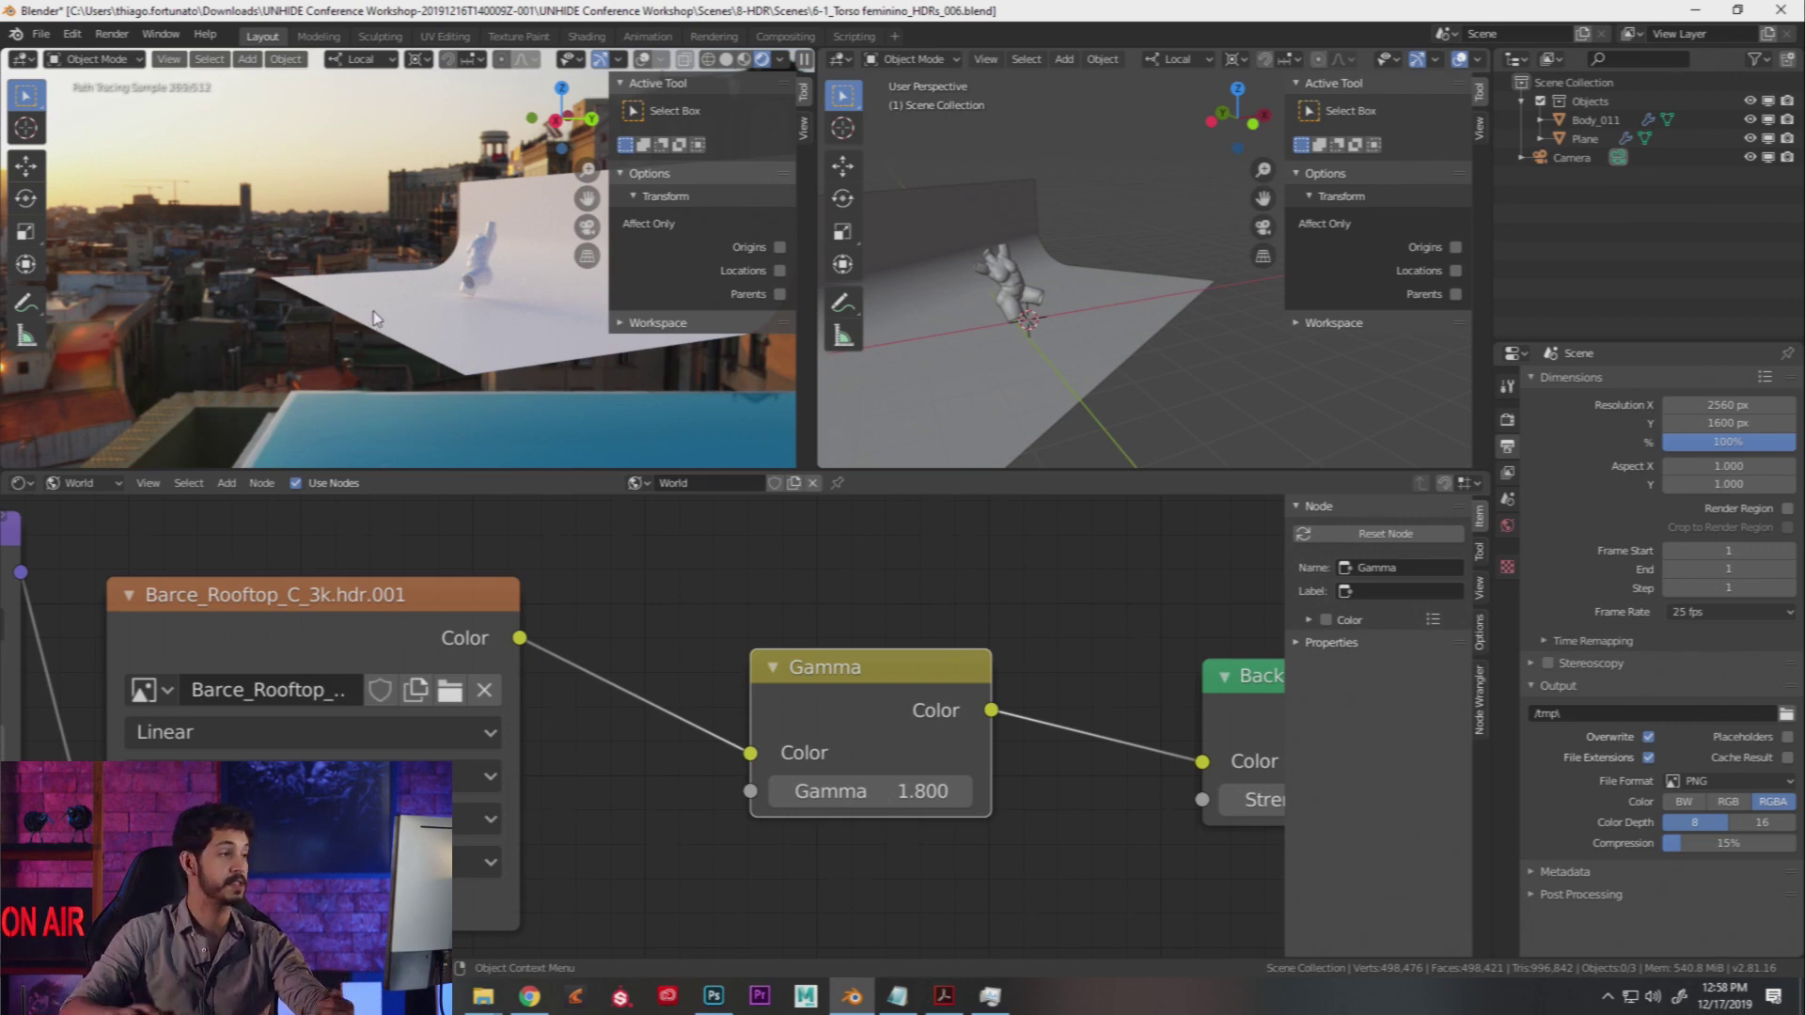
pyautogui.press('KP_0')
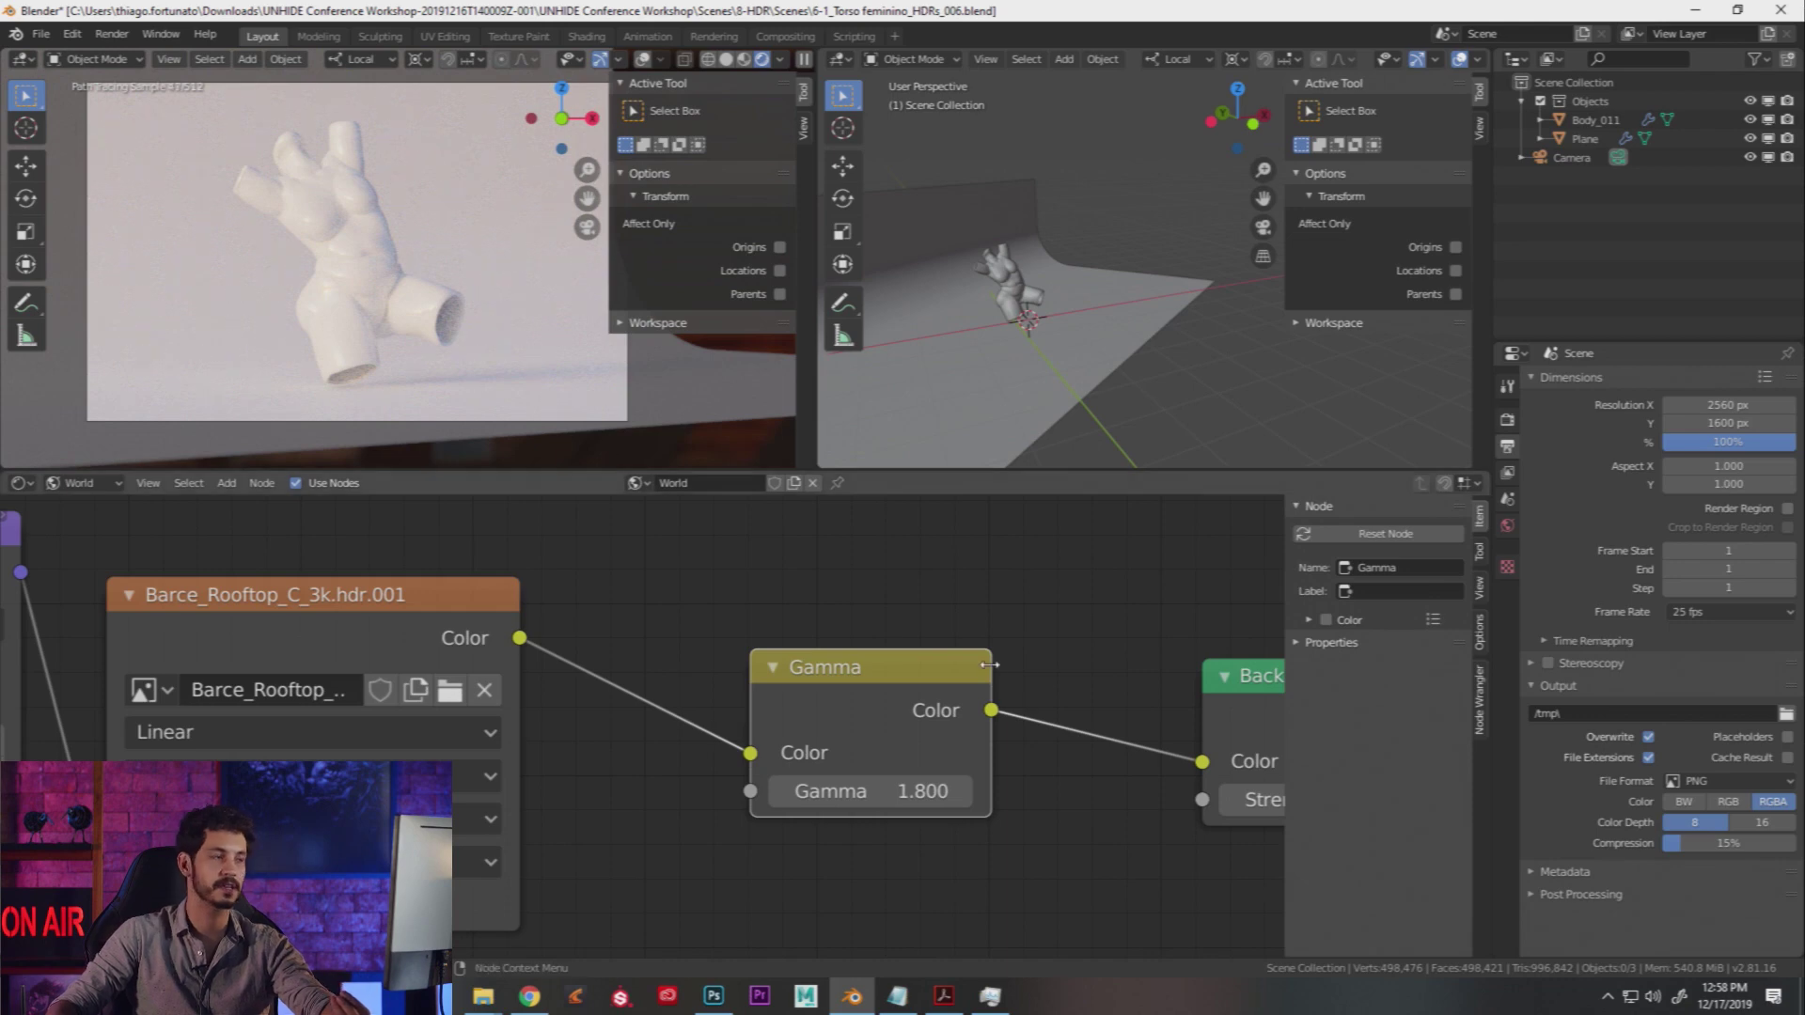
# Step: Move the Gamma node closer to the Environment Texture and insert a Hue Saturation Value node between Gamma and Background
pyautogui.moveTo(815, 613); pyautogui.dragTo(783, 605)
pyautogui.hotkey('shift', 'a')
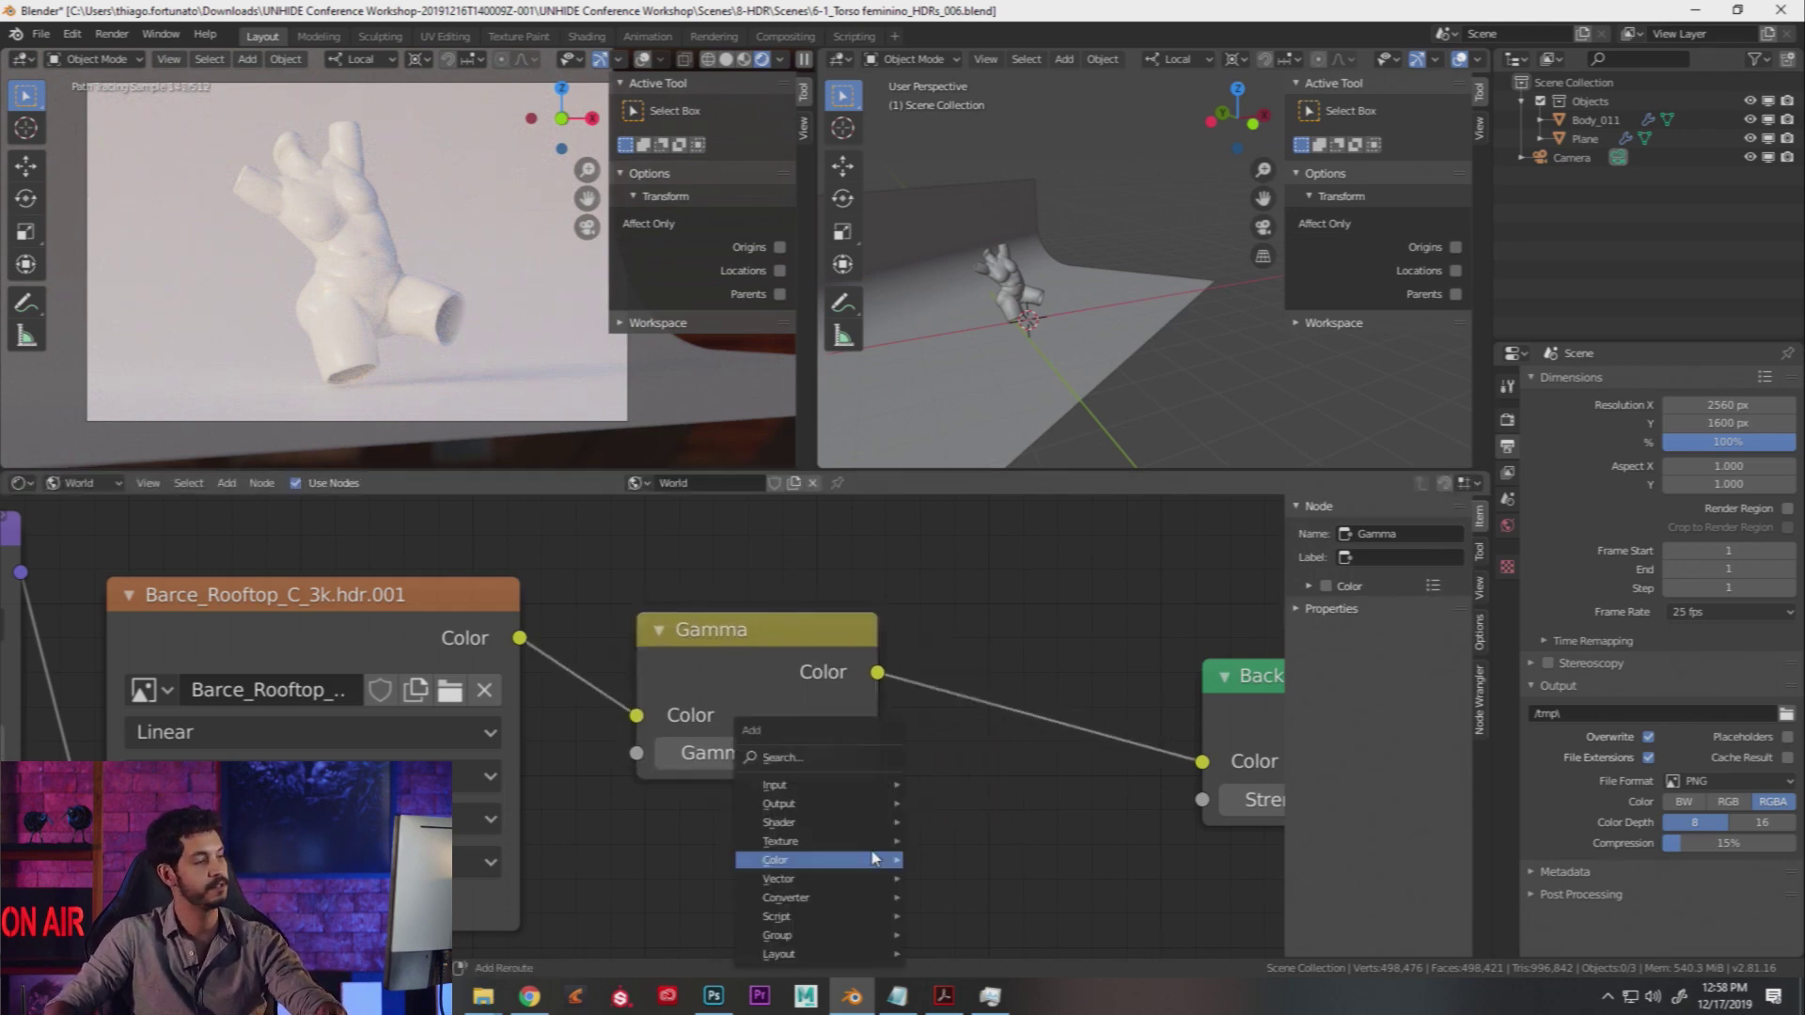
pyautogui.click(839, 755)
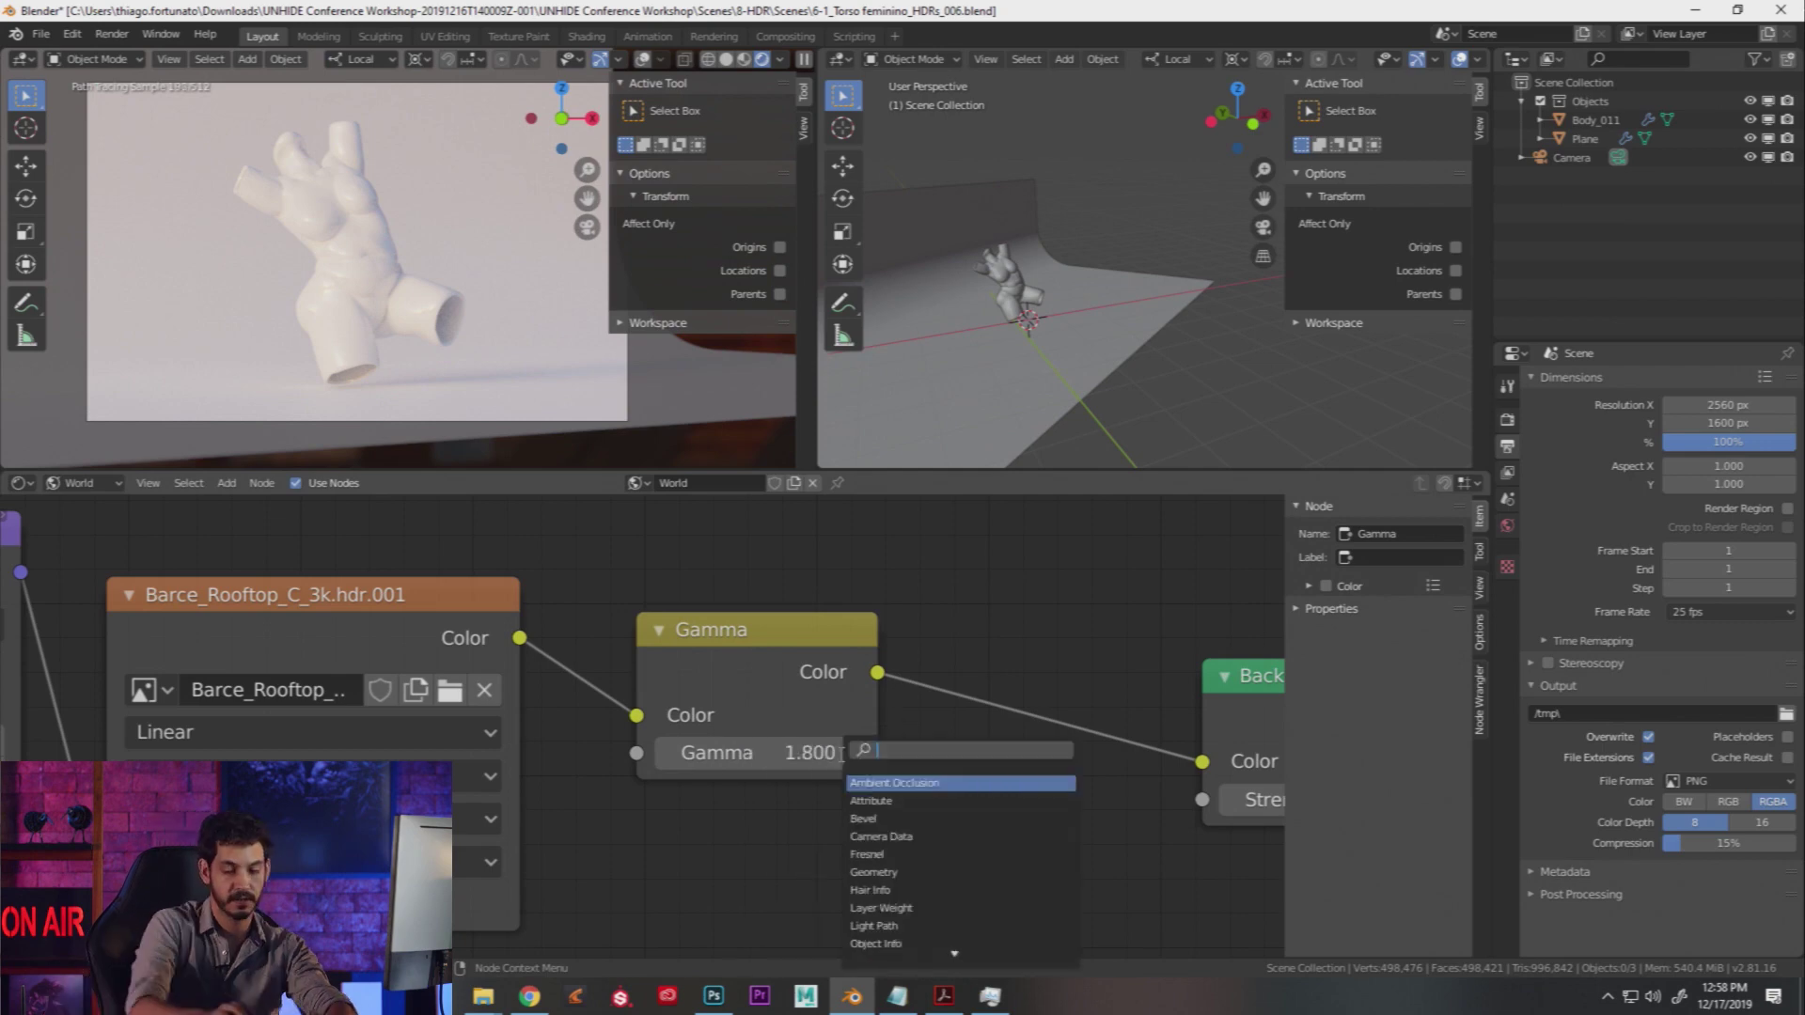
pyautogui.write('hue')
pyautogui.press('Return')
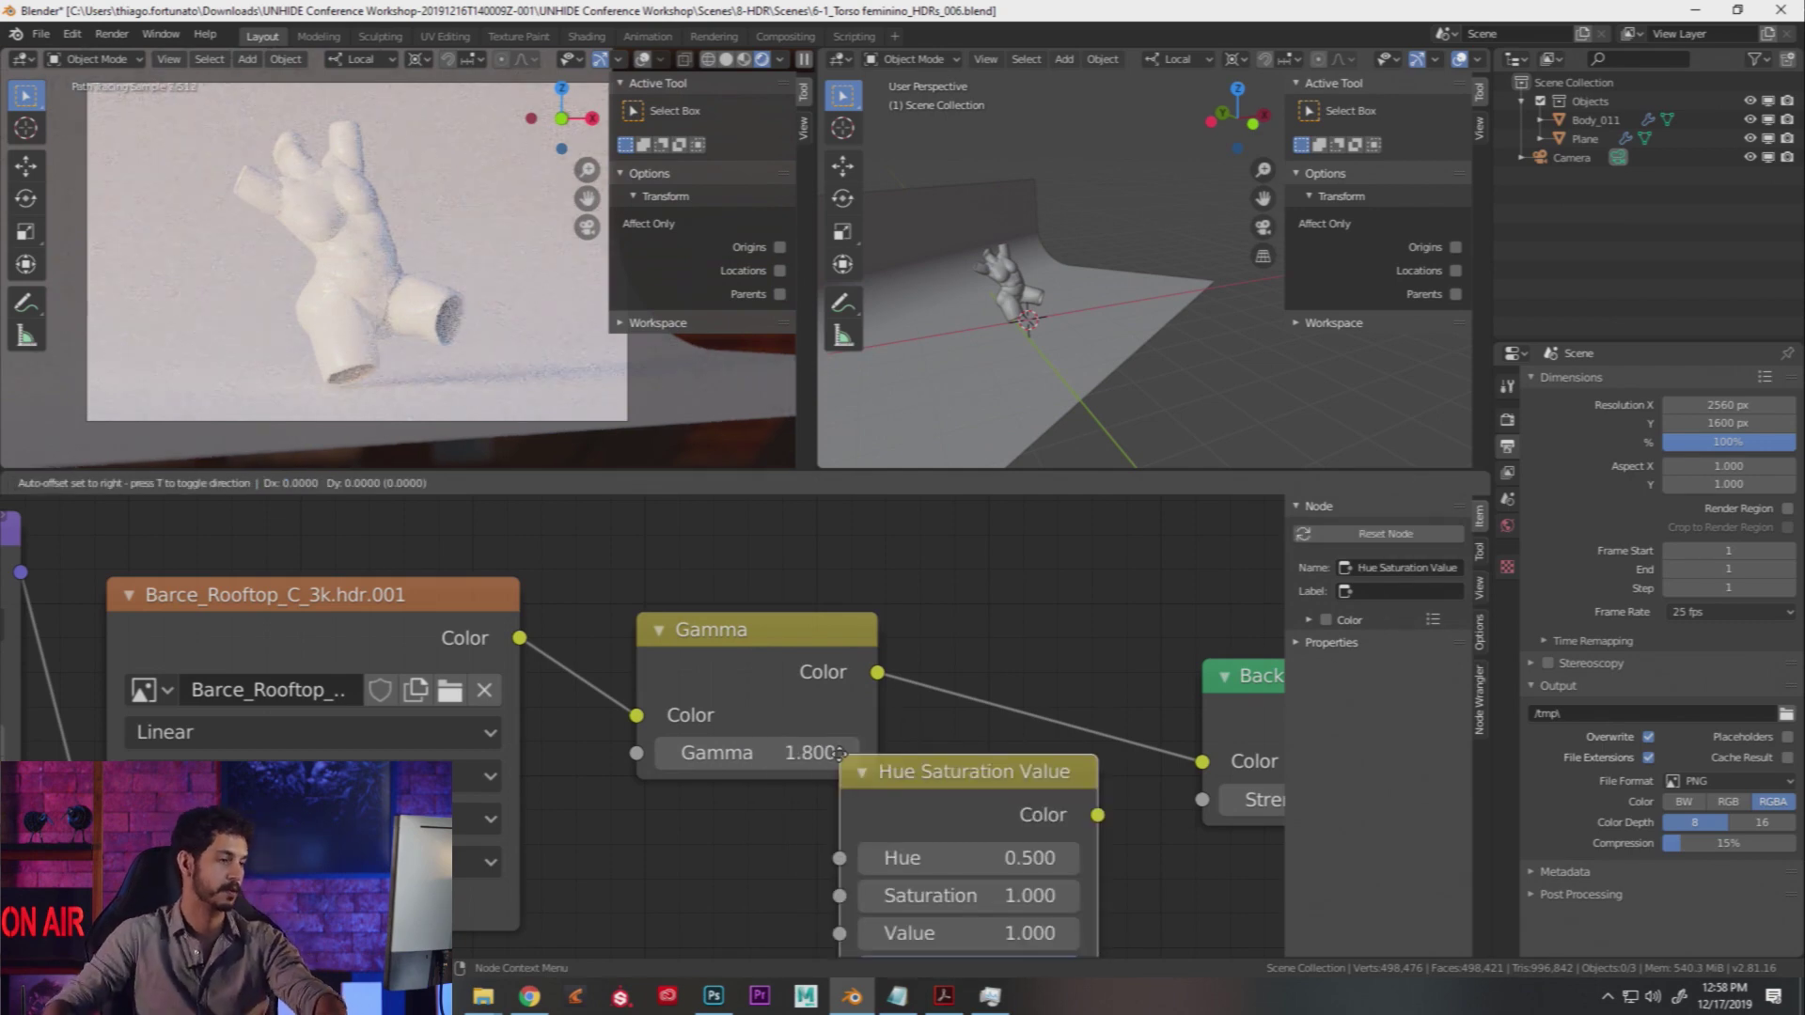
pyautogui.click(997, 649)
pyautogui.moveTo(1116, 871); pyautogui.dragTo(651, 825, button='middle')
# Step: Try Saturation values of 0, 1.5 and 5 on the Hue Saturation Value node, and set it to 0.8
pyautogui.moveTo(730, 746); pyautogui.dragTo(634, 746)
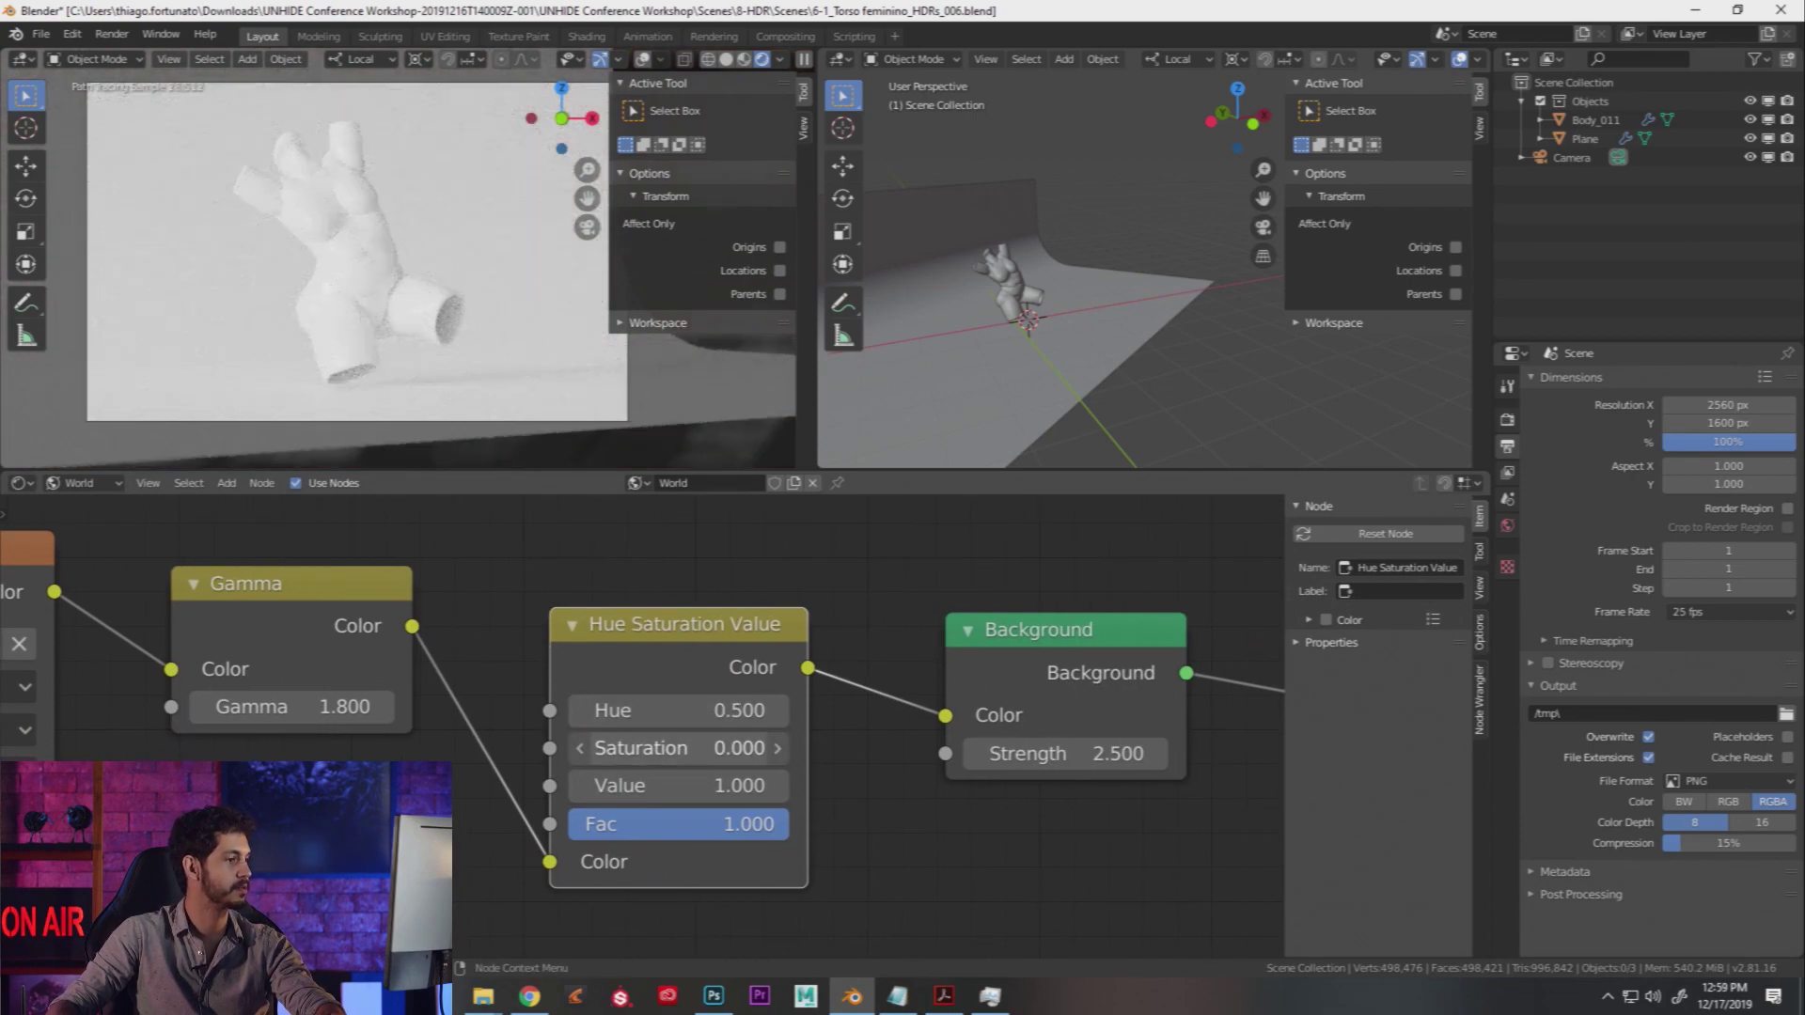
pyautogui.click(720, 748)
pyautogui.write('1.5')
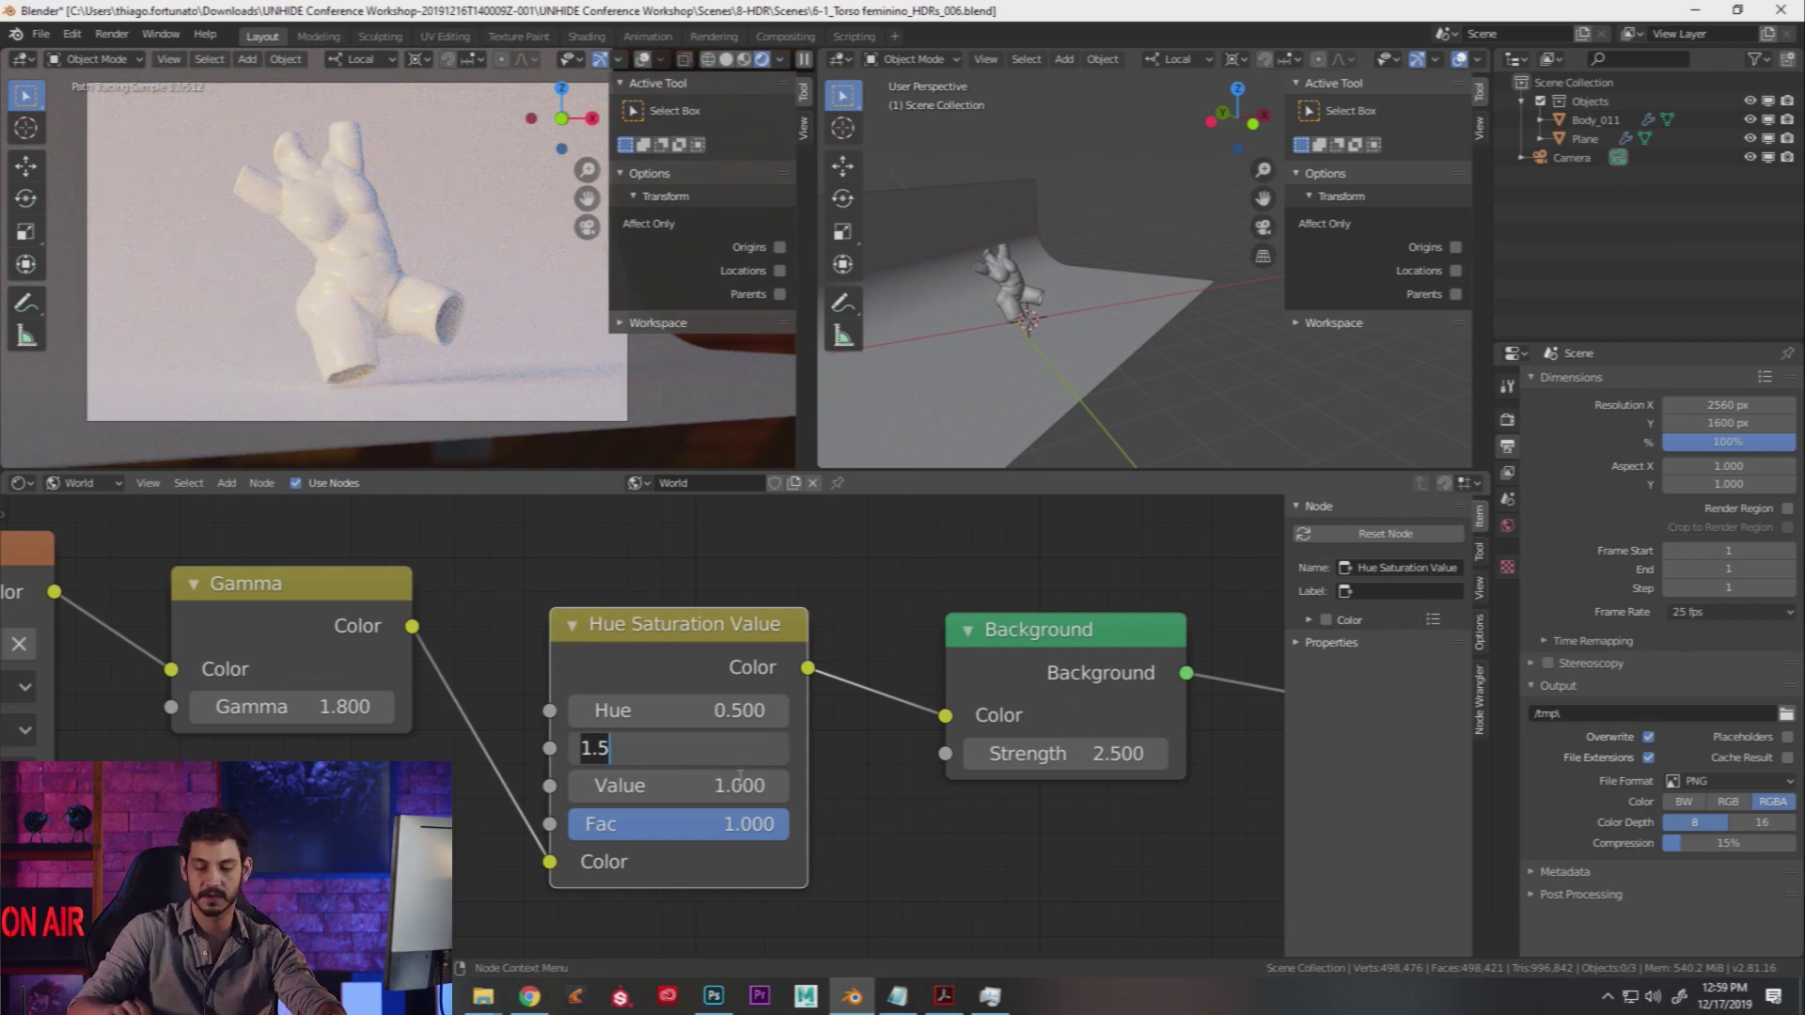
pyautogui.press('BackSpace')
pyautogui.press('BackSpace')
pyautogui.press('BackSpace')
pyautogui.write('5')
pyautogui.press('Return')
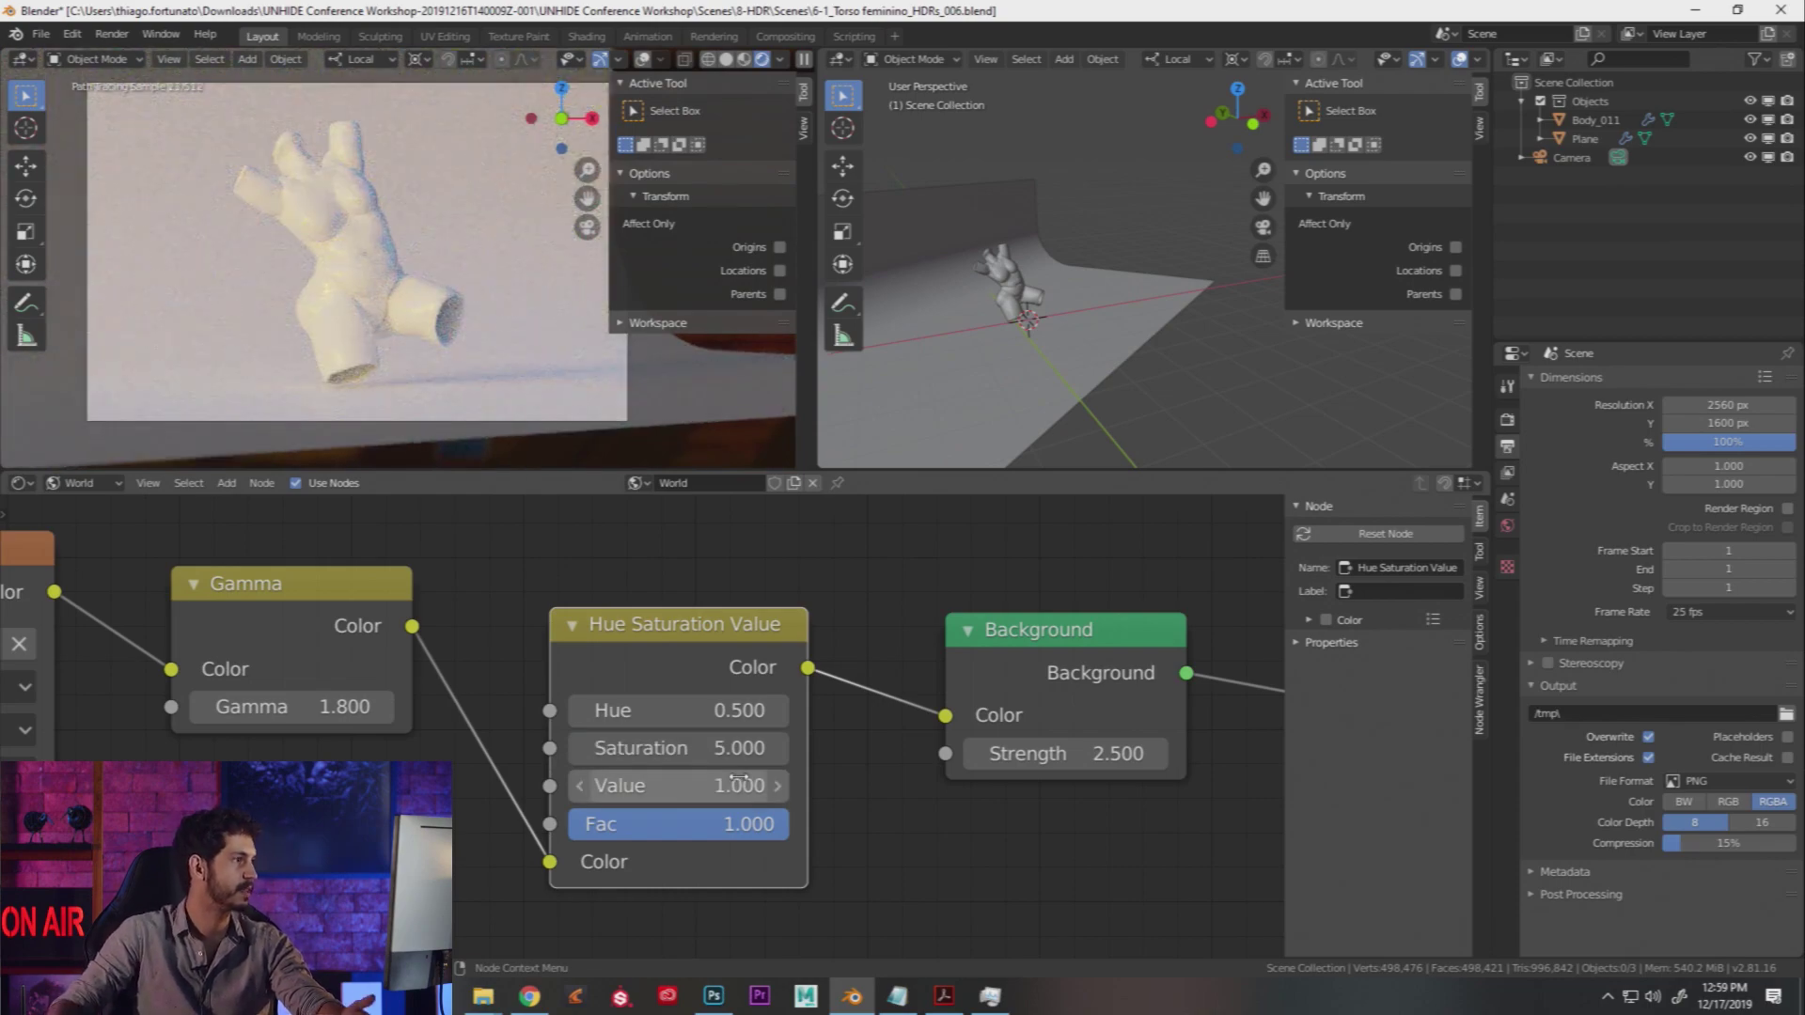
pyautogui.click(729, 750)
pyautogui.write('0.8')
pyautogui.press('Return')
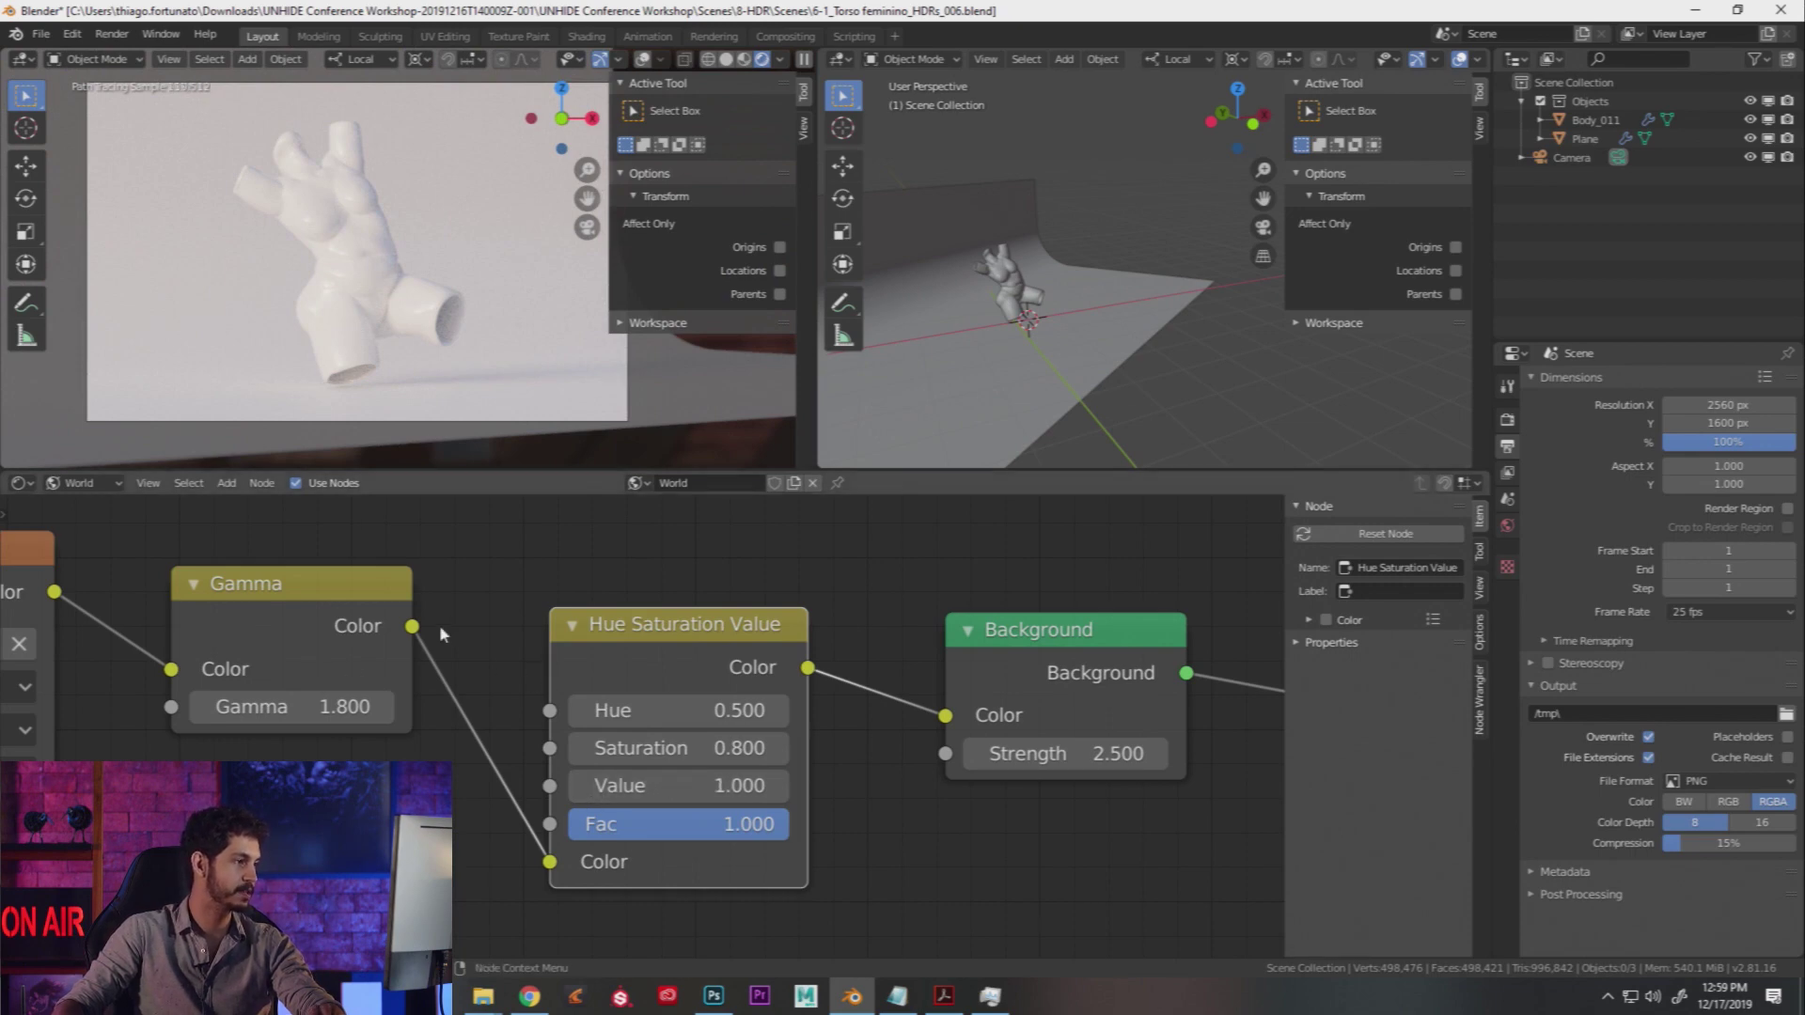
# Step: Preview the Gamma node's output directly and try Gamma values of 5 and 4
pyautogui.keyDown('ctrl'); pyautogui.keyDown('shift'); pyautogui.click(329, 591); pyautogui.keyUp('shift'); pyautogui.keyUp('ctrl')
pyautogui.click(339, 707)
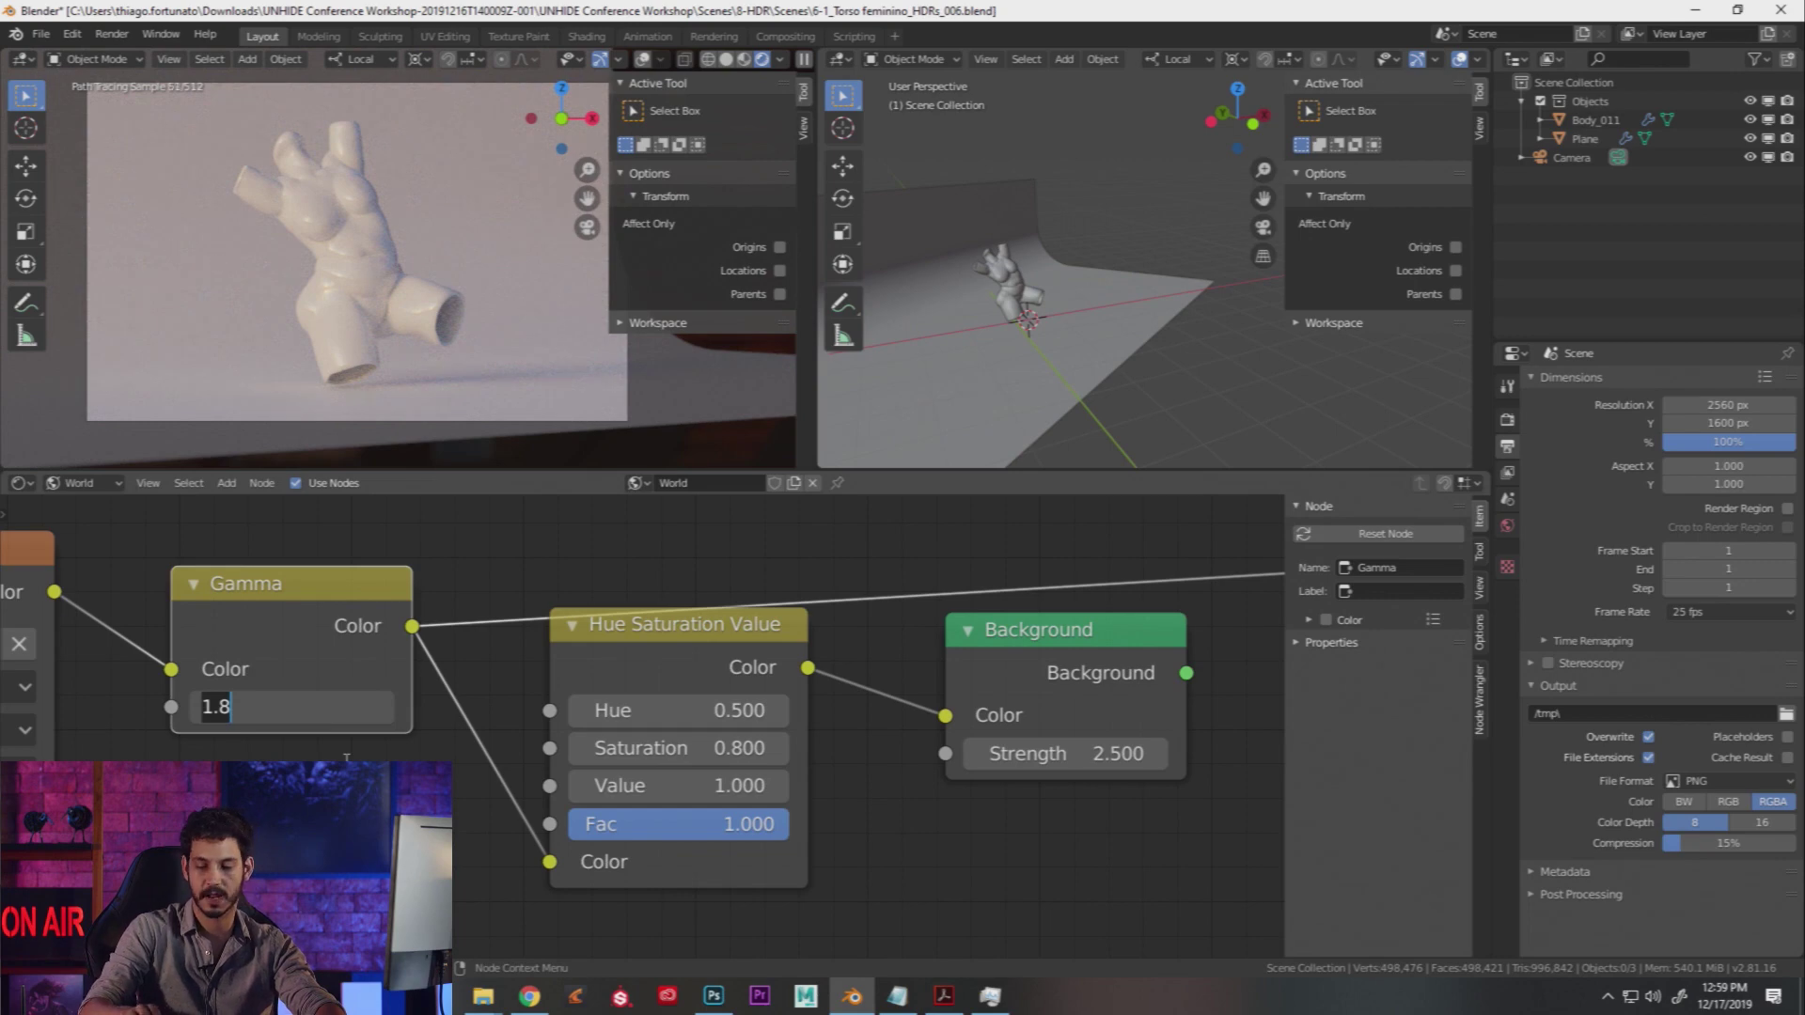
pyautogui.press('BackSpace')
pyautogui.press('BackSpace')
pyautogui.press('BackSpace')
pyautogui.write('5')
pyautogui.press('Return')
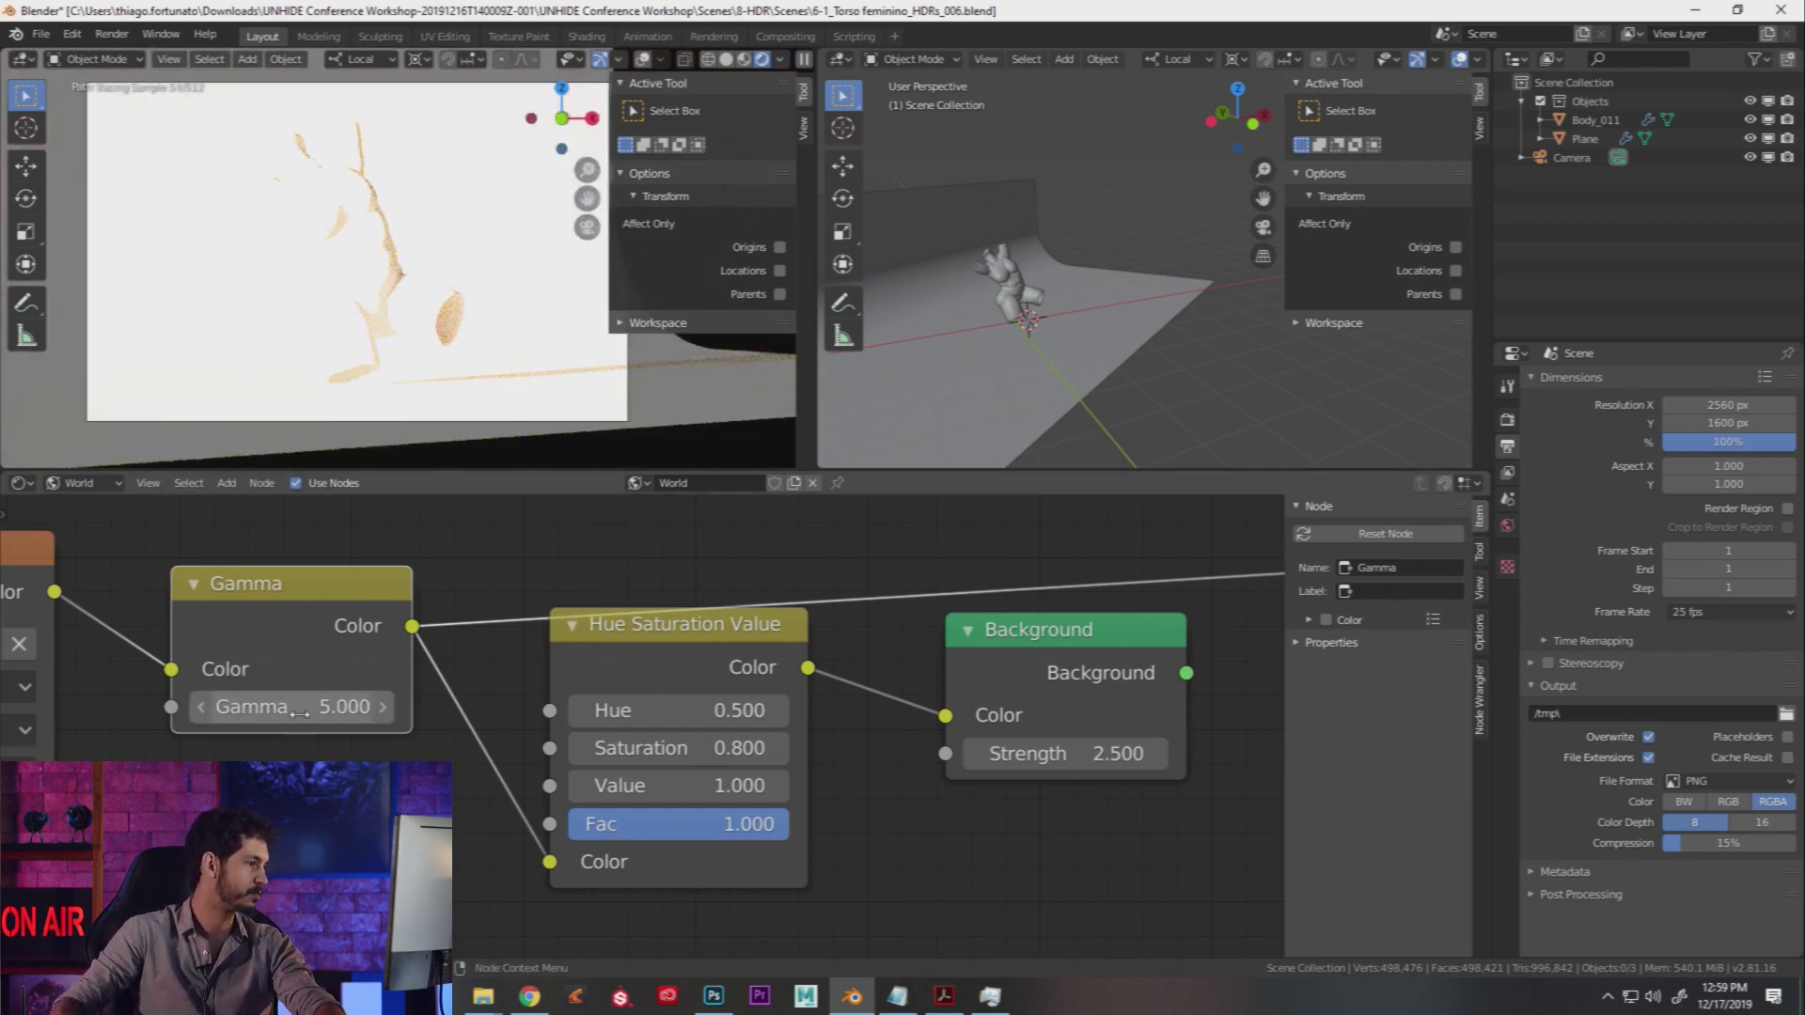
pyautogui.click(354, 707)
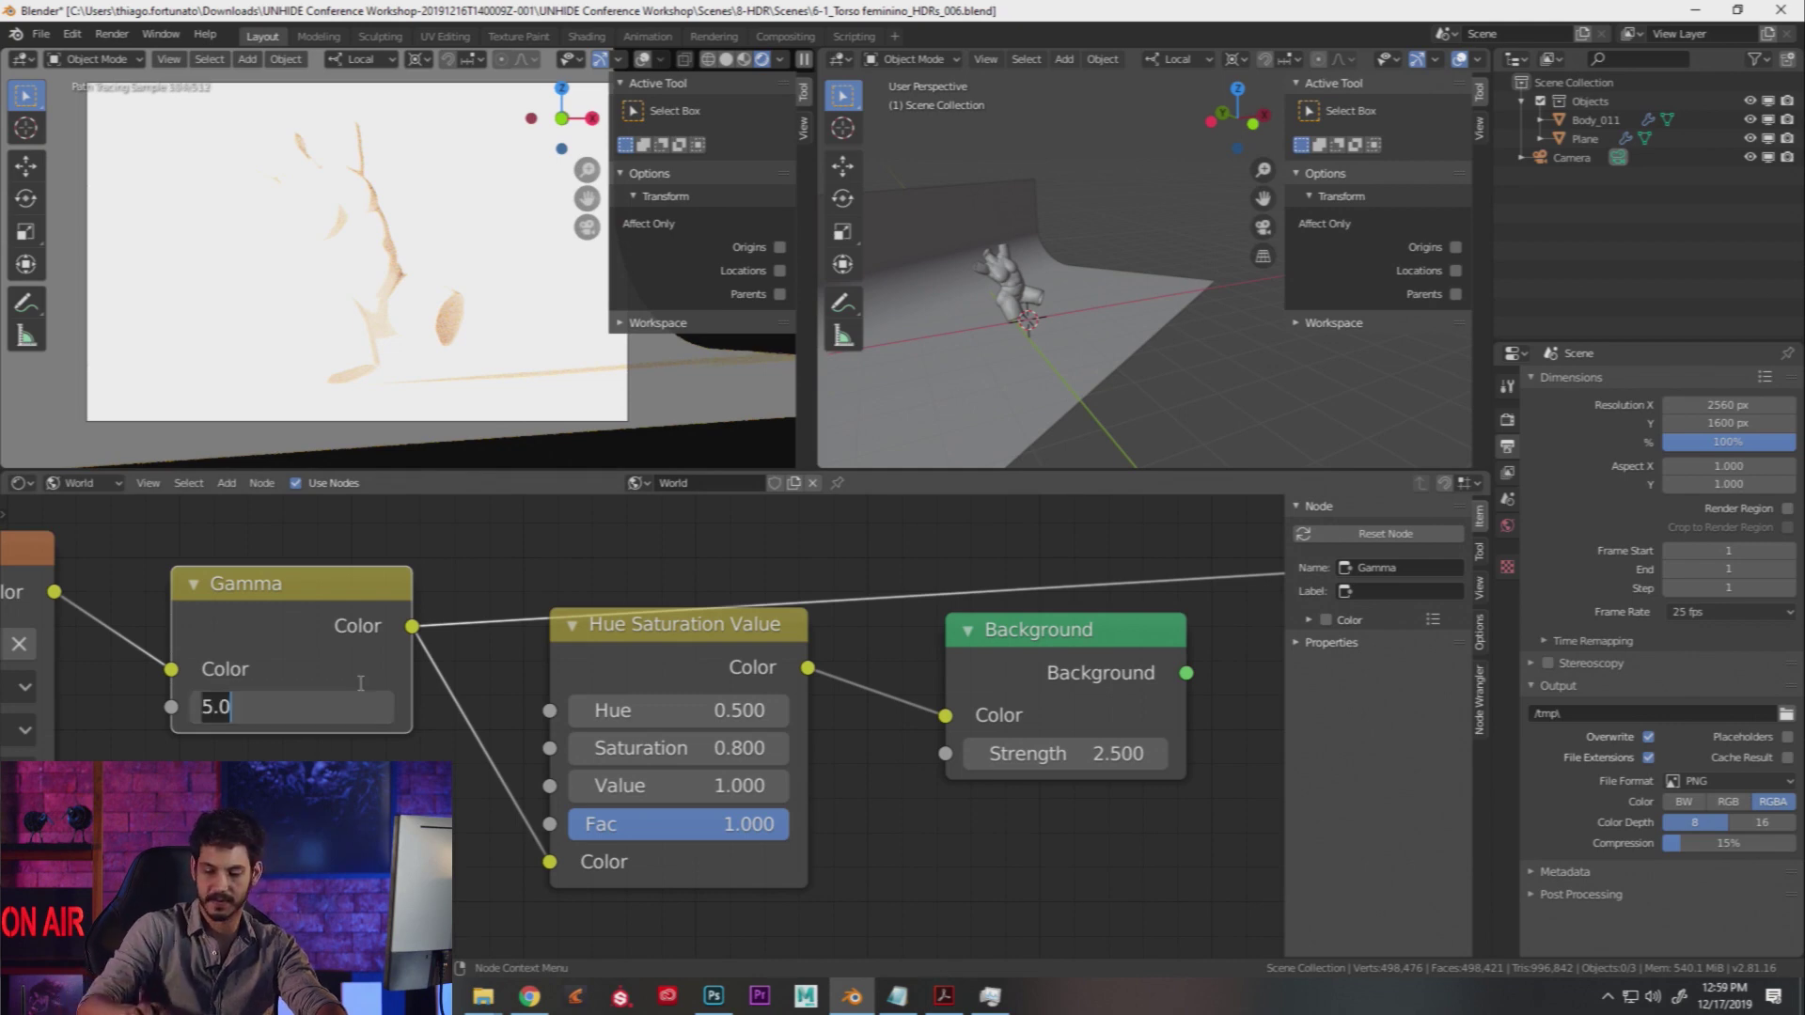
pyautogui.write('4')
pyautogui.press('Return')
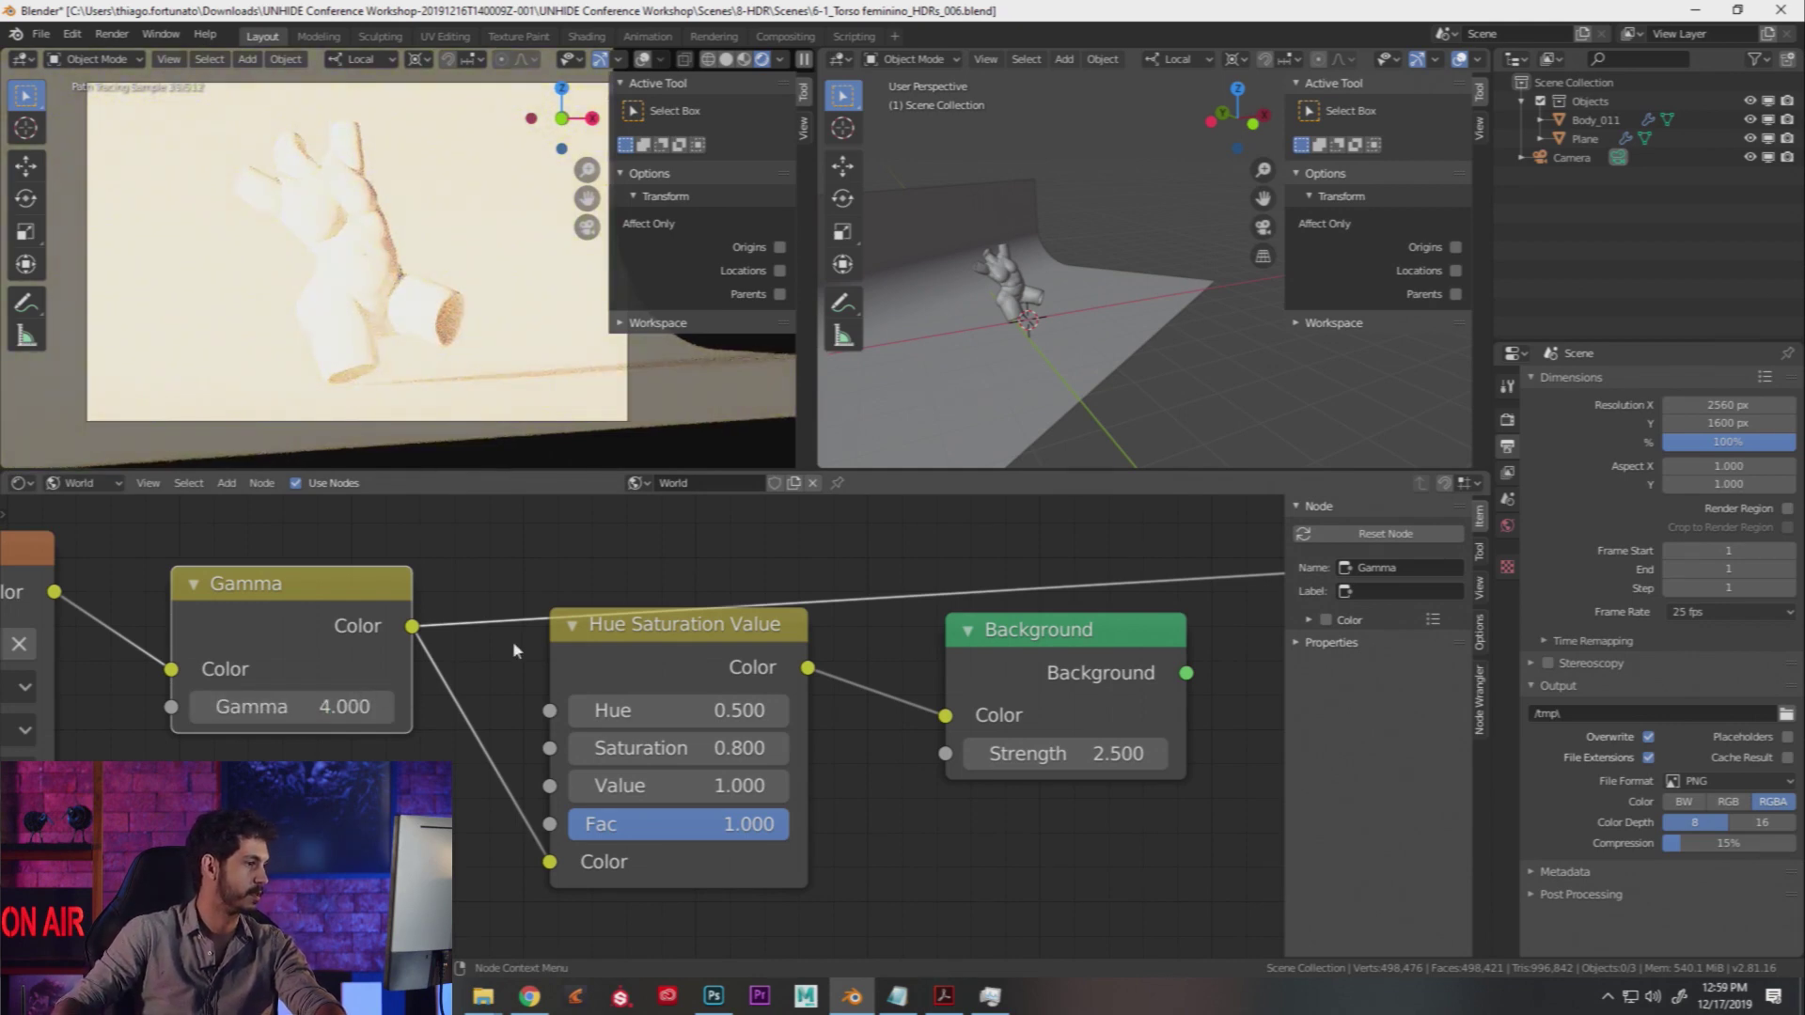
# Step: Reconnect the Background node to the World Output and try Strength values of 1 and 0.1
pyautogui.click(1128, 754)
pyautogui.write('1')
pyautogui.press('Return')
pyautogui.keyDown('ctrl'); pyautogui.keyDown('shift'); pyautogui.click(1055, 640); pyautogui.keyUp('shift'); pyautogui.keyUp('ctrl')
pyautogui.click(1108, 754)
pyautogui.write('0.1')
pyautogui.press('Return')
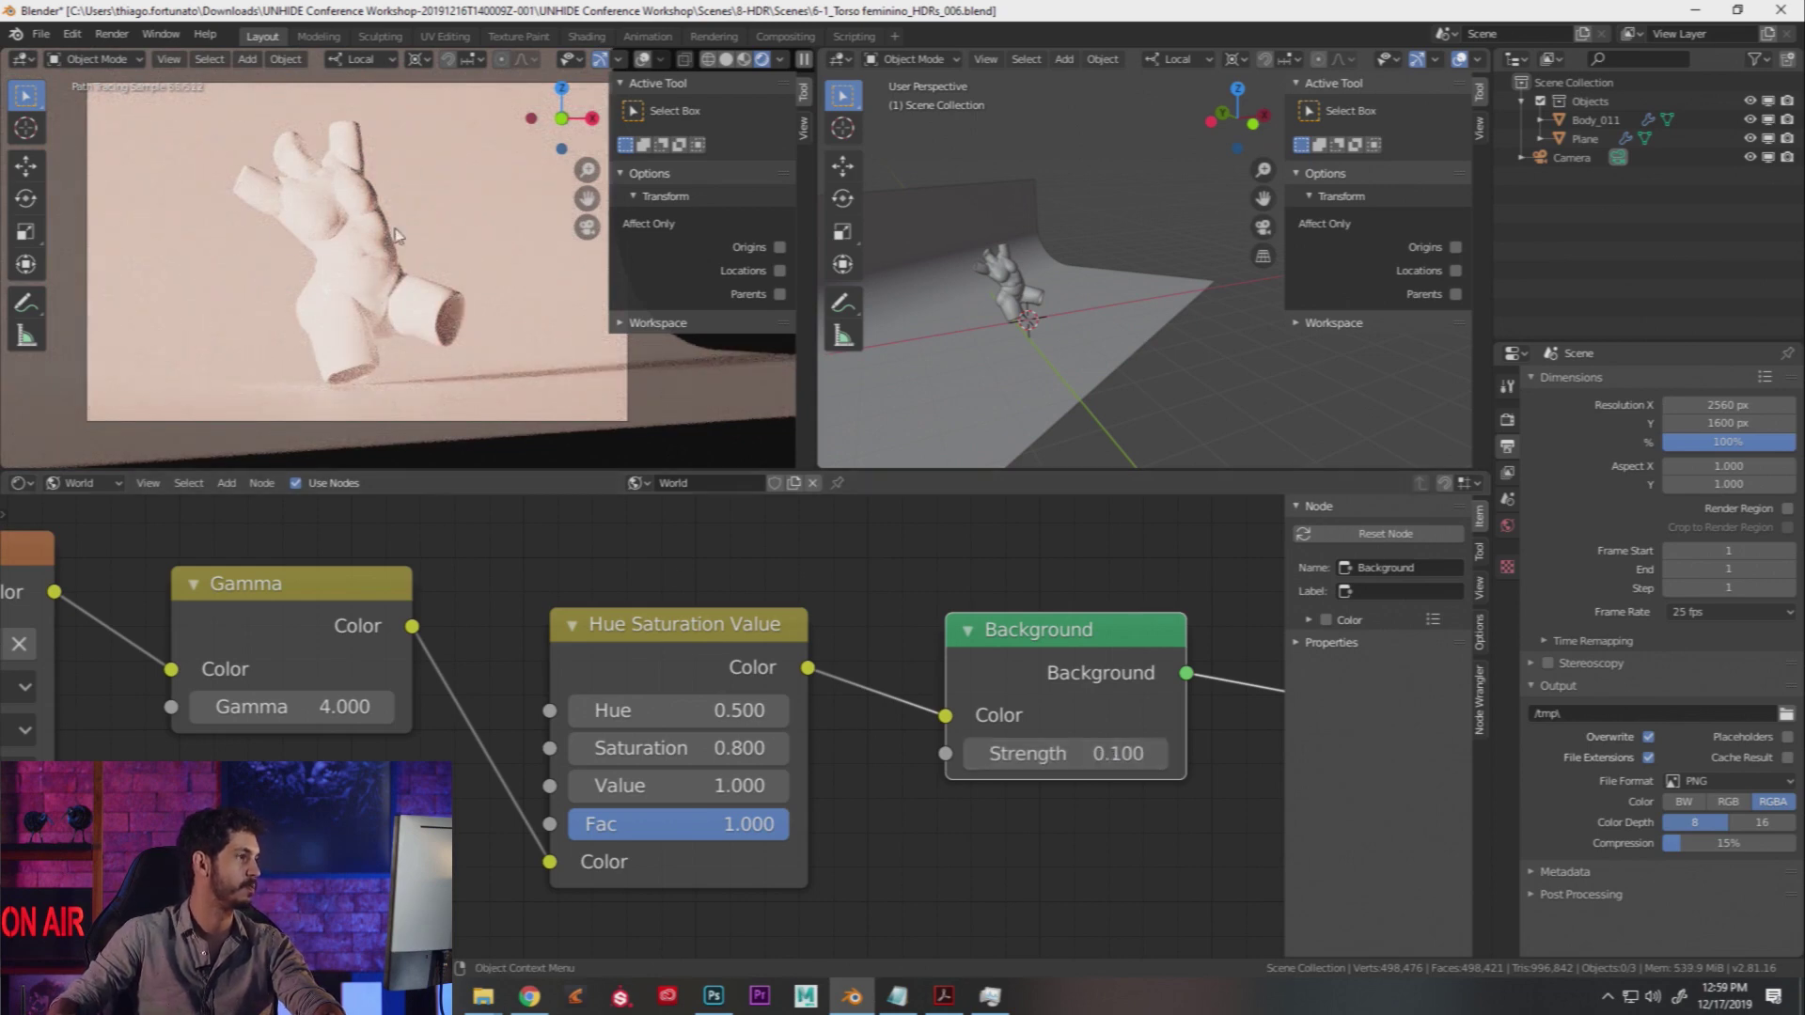
# Step: Try a Saturation of 0.2 on the Hue Saturation Value node, and set it back to 1
pyautogui.click(734, 747)
pyautogui.write('0.2')
pyautogui.press('Return')
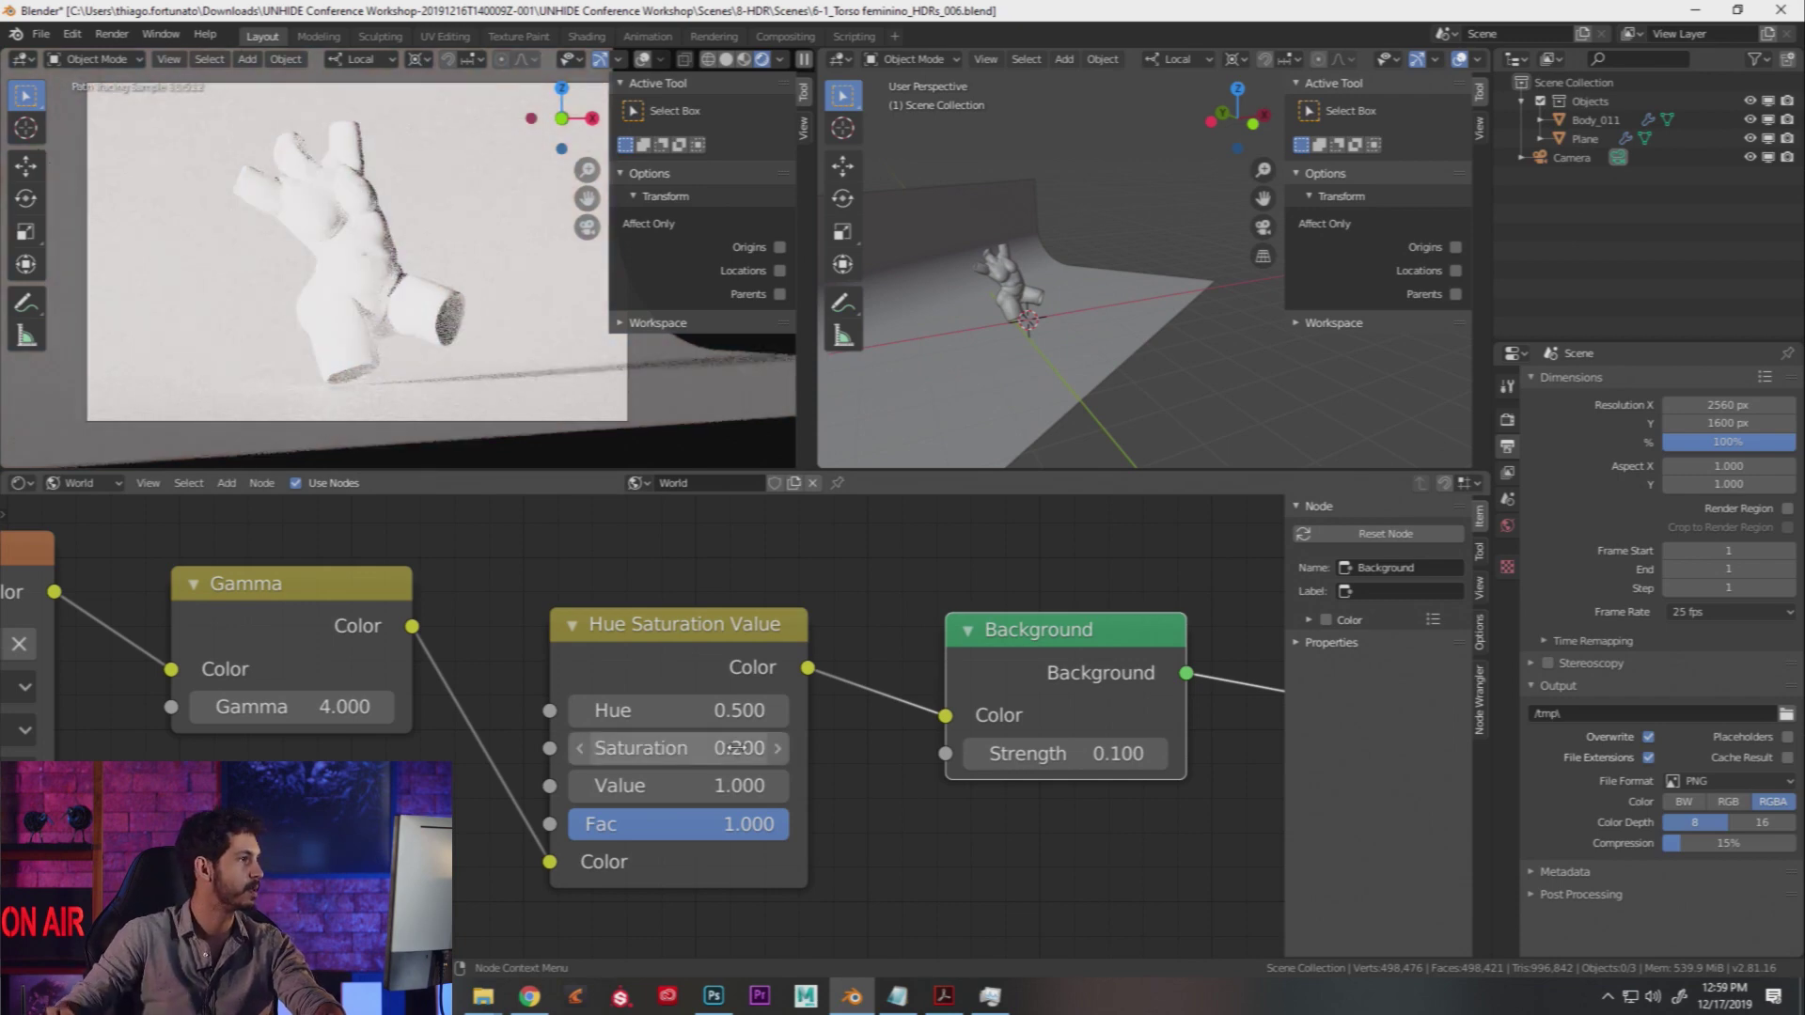
pyautogui.click(734, 748)
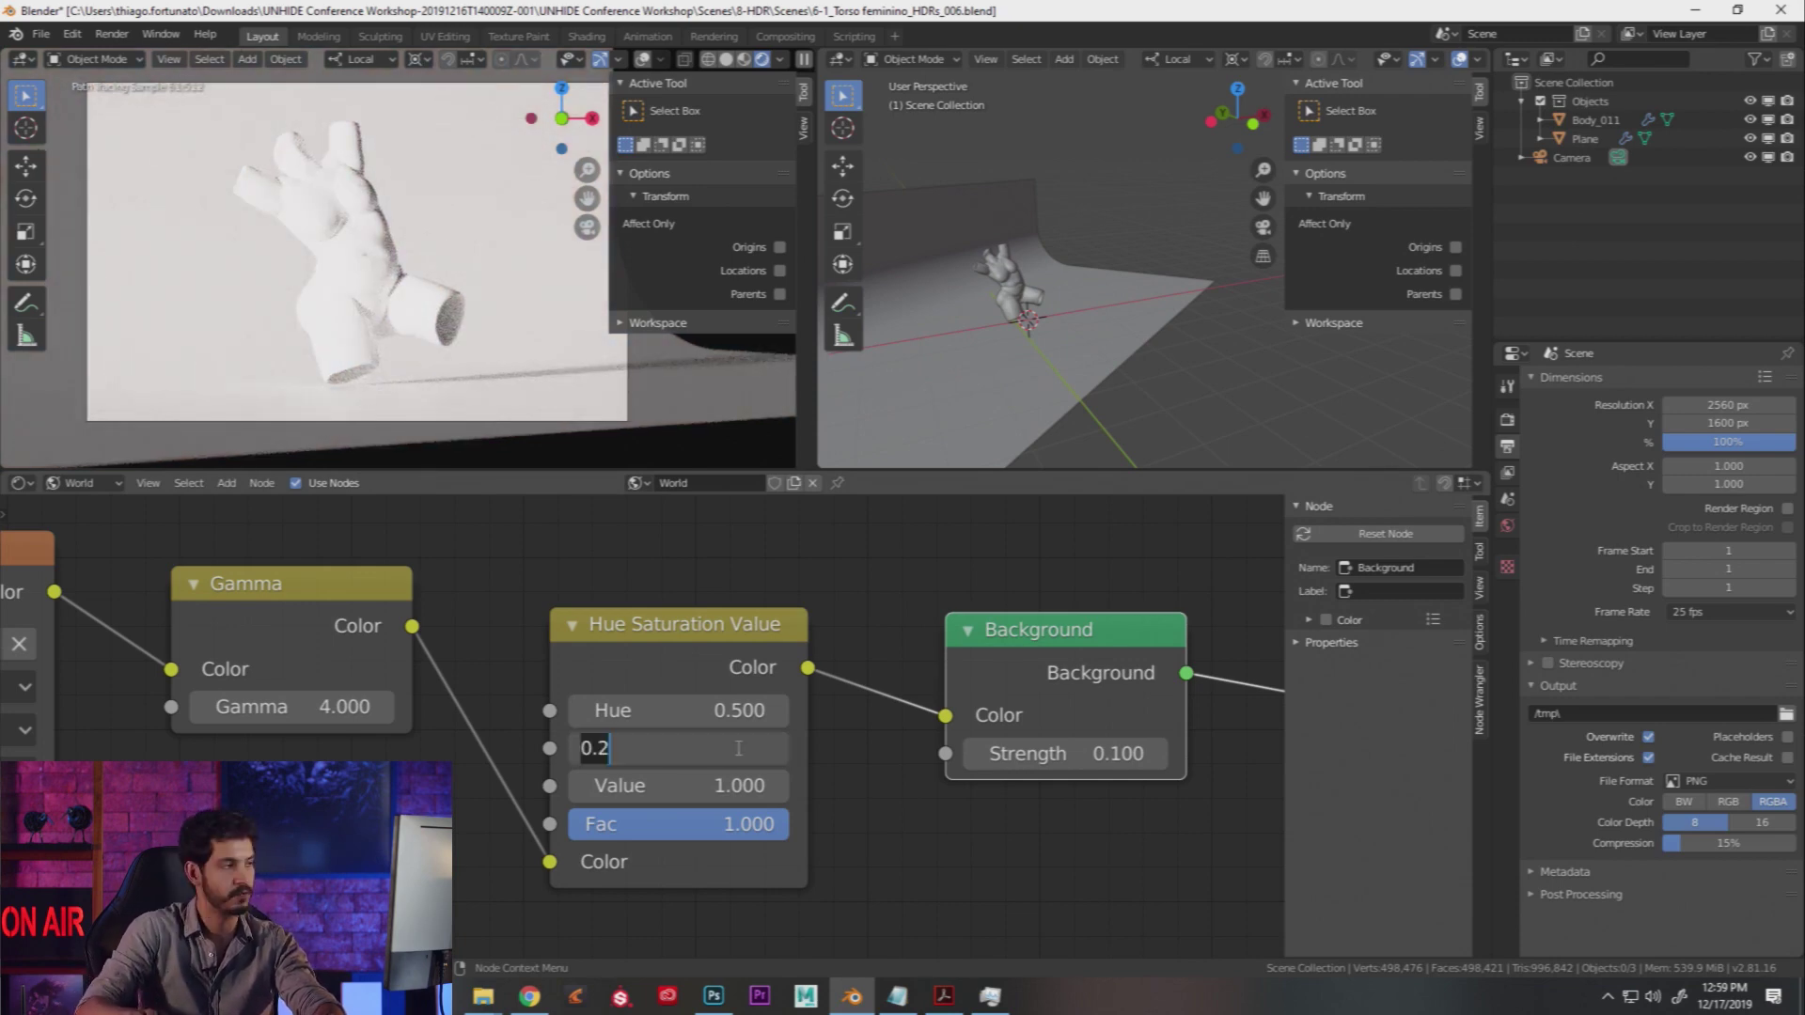
pyautogui.write('1')
pyautogui.press('Return')
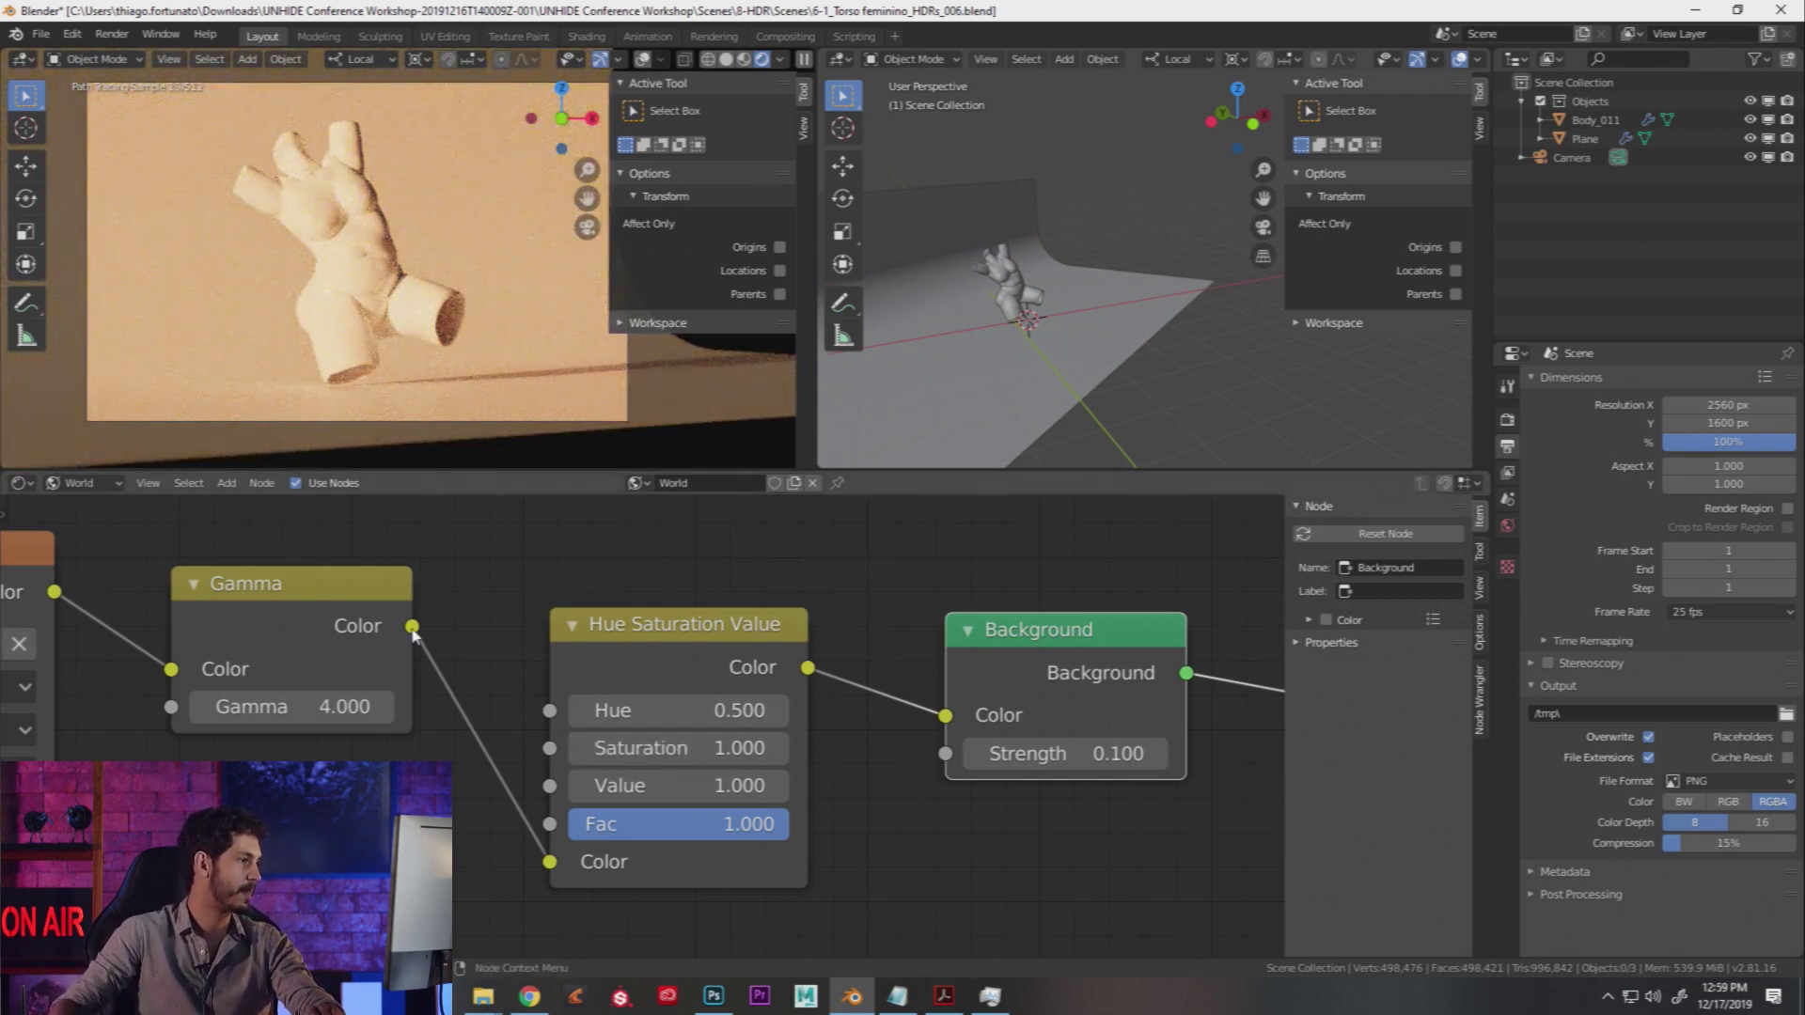
# Step: Set the Gamma node's value to 1.5 and the Background's Strength to 2.5
pyautogui.click(320, 721)
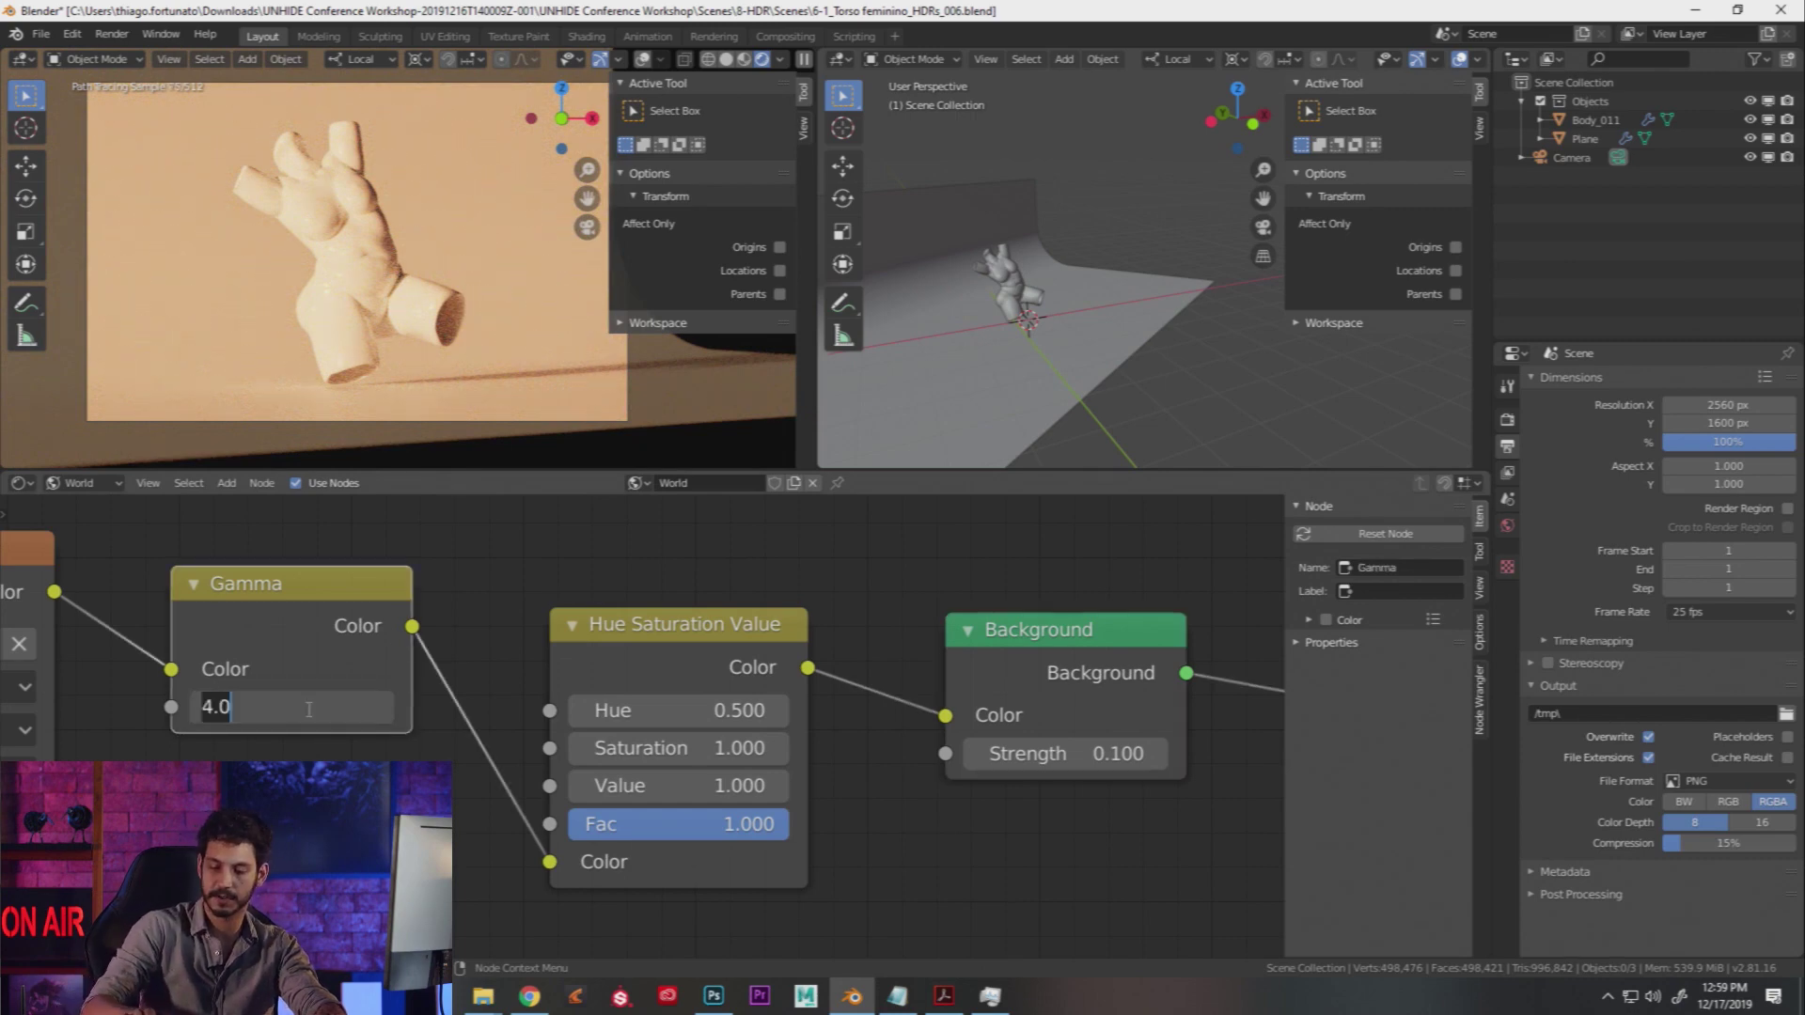
pyautogui.write('1.5')
pyautogui.press('Return')
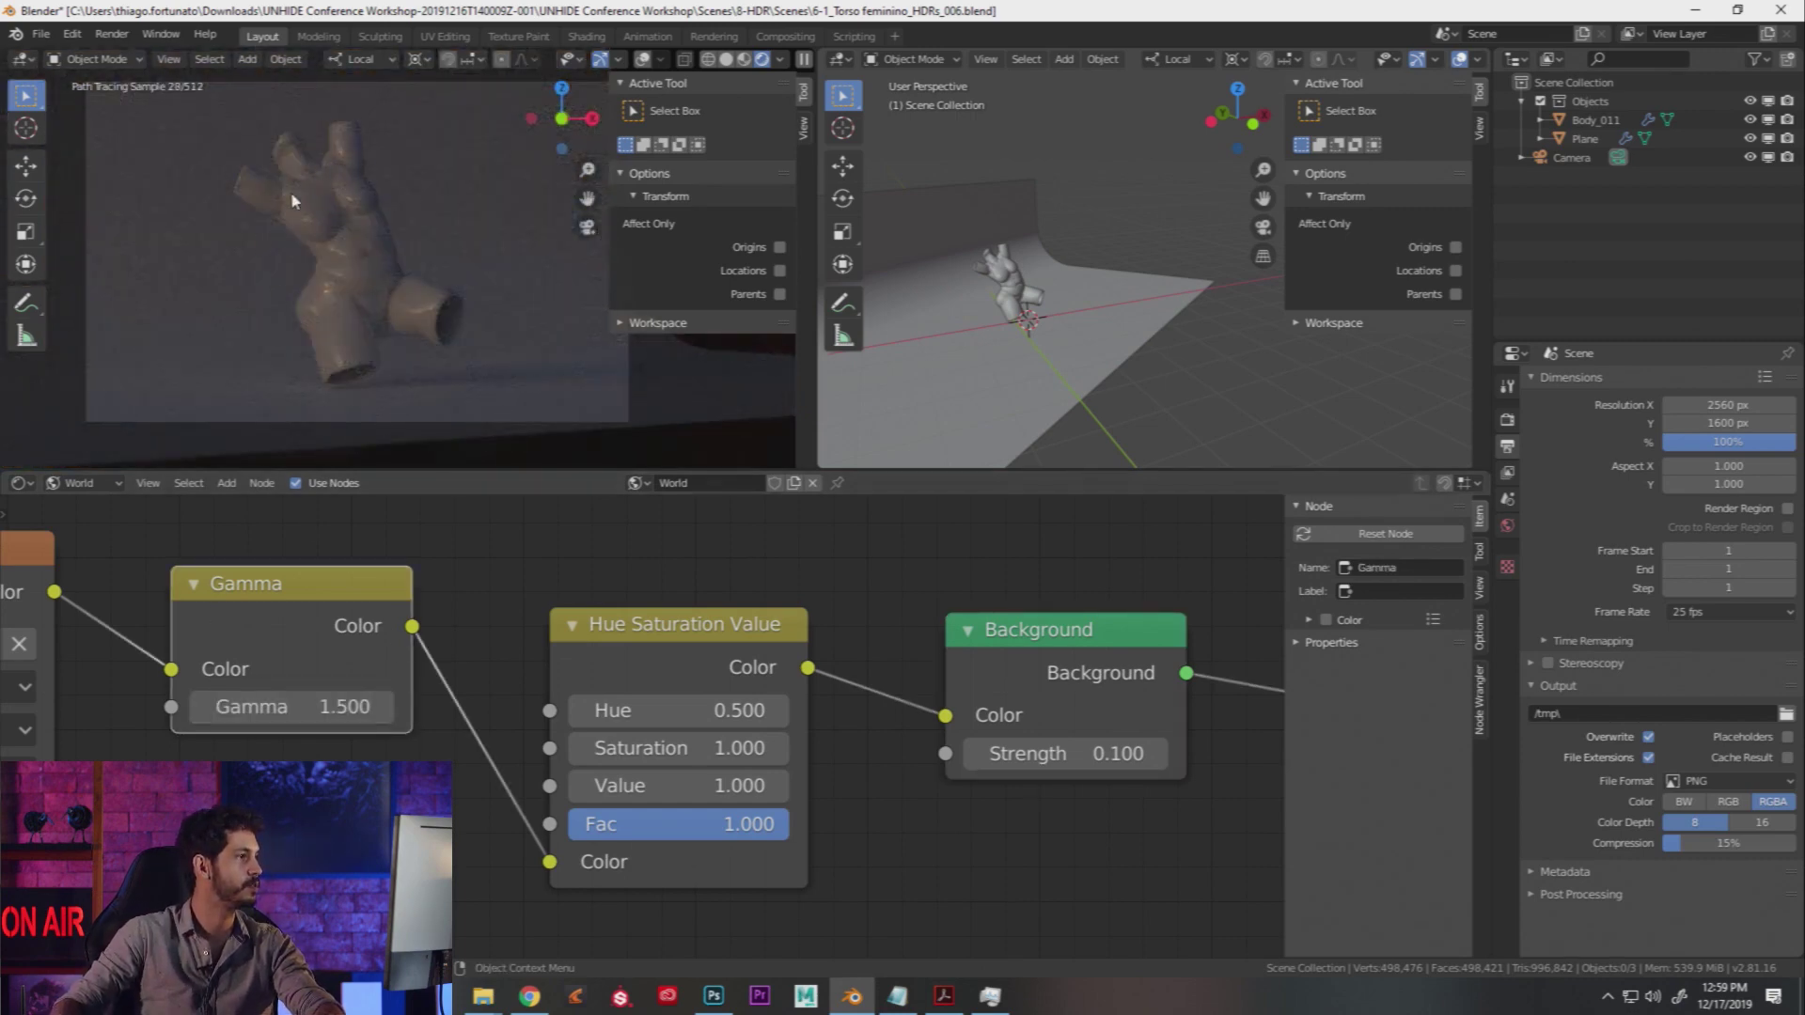
pyautogui.click(1133, 763)
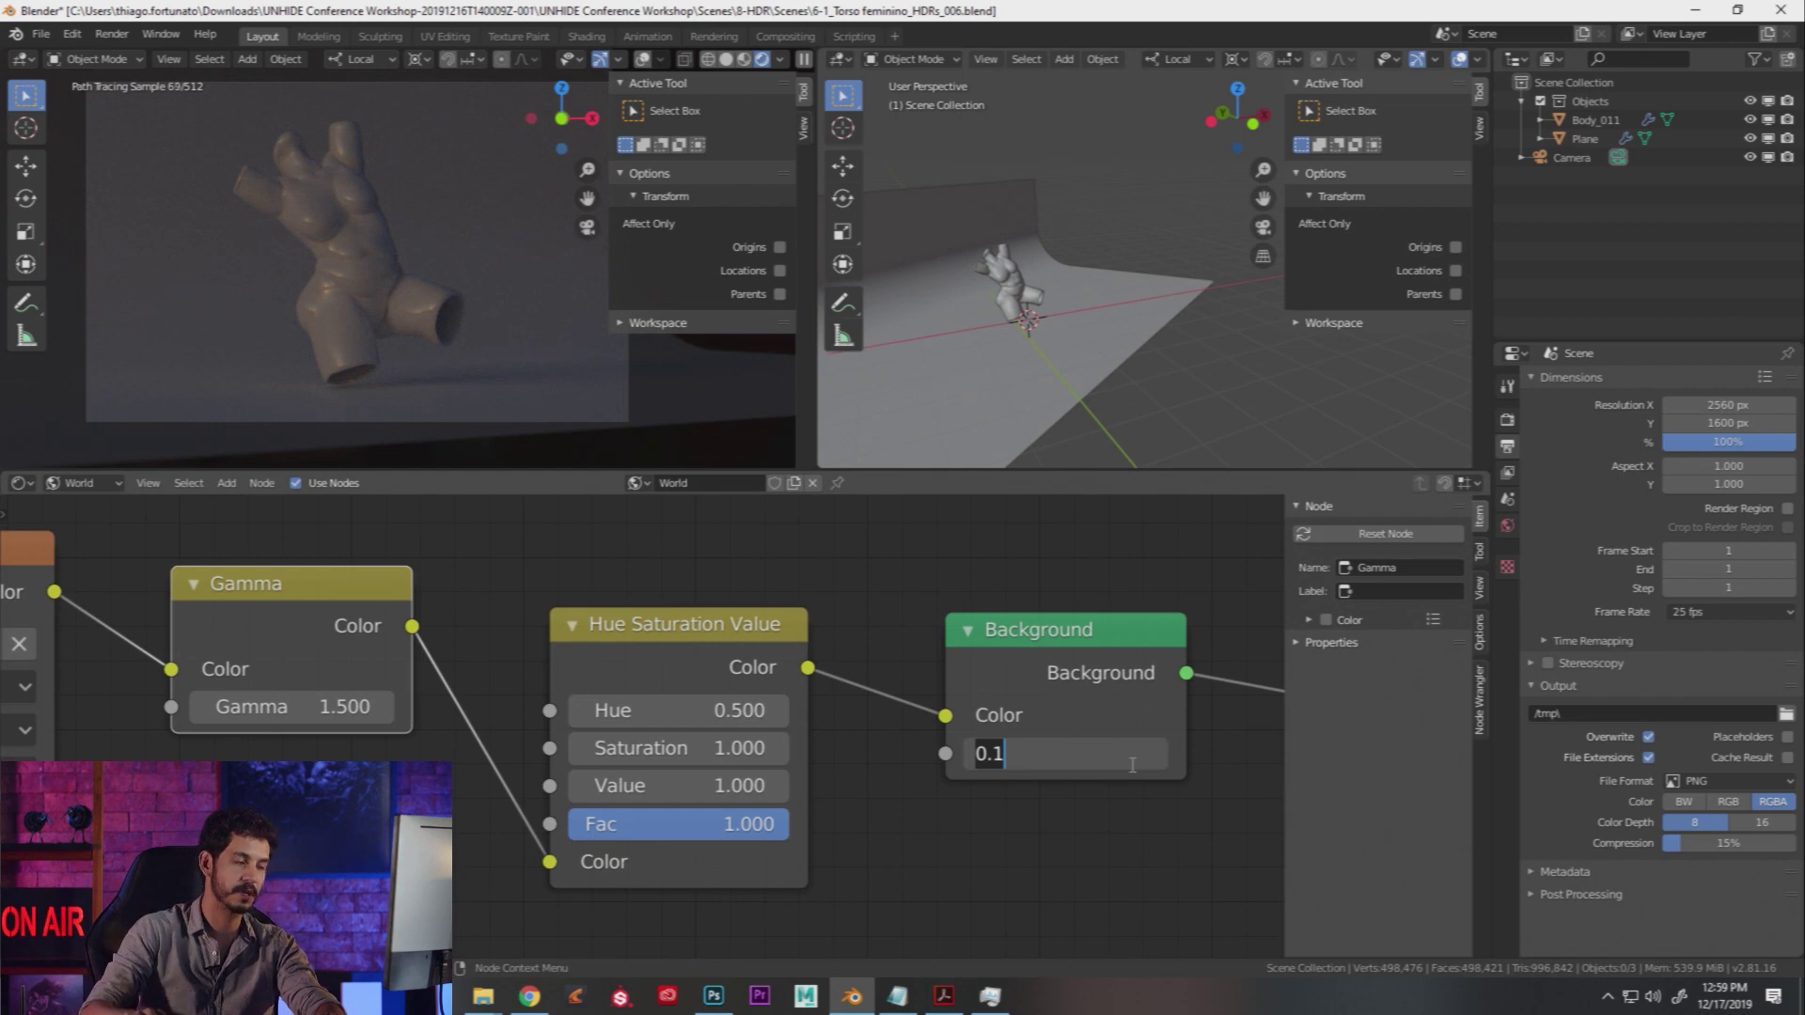
pyautogui.write('2.5')
pyautogui.press('Return')
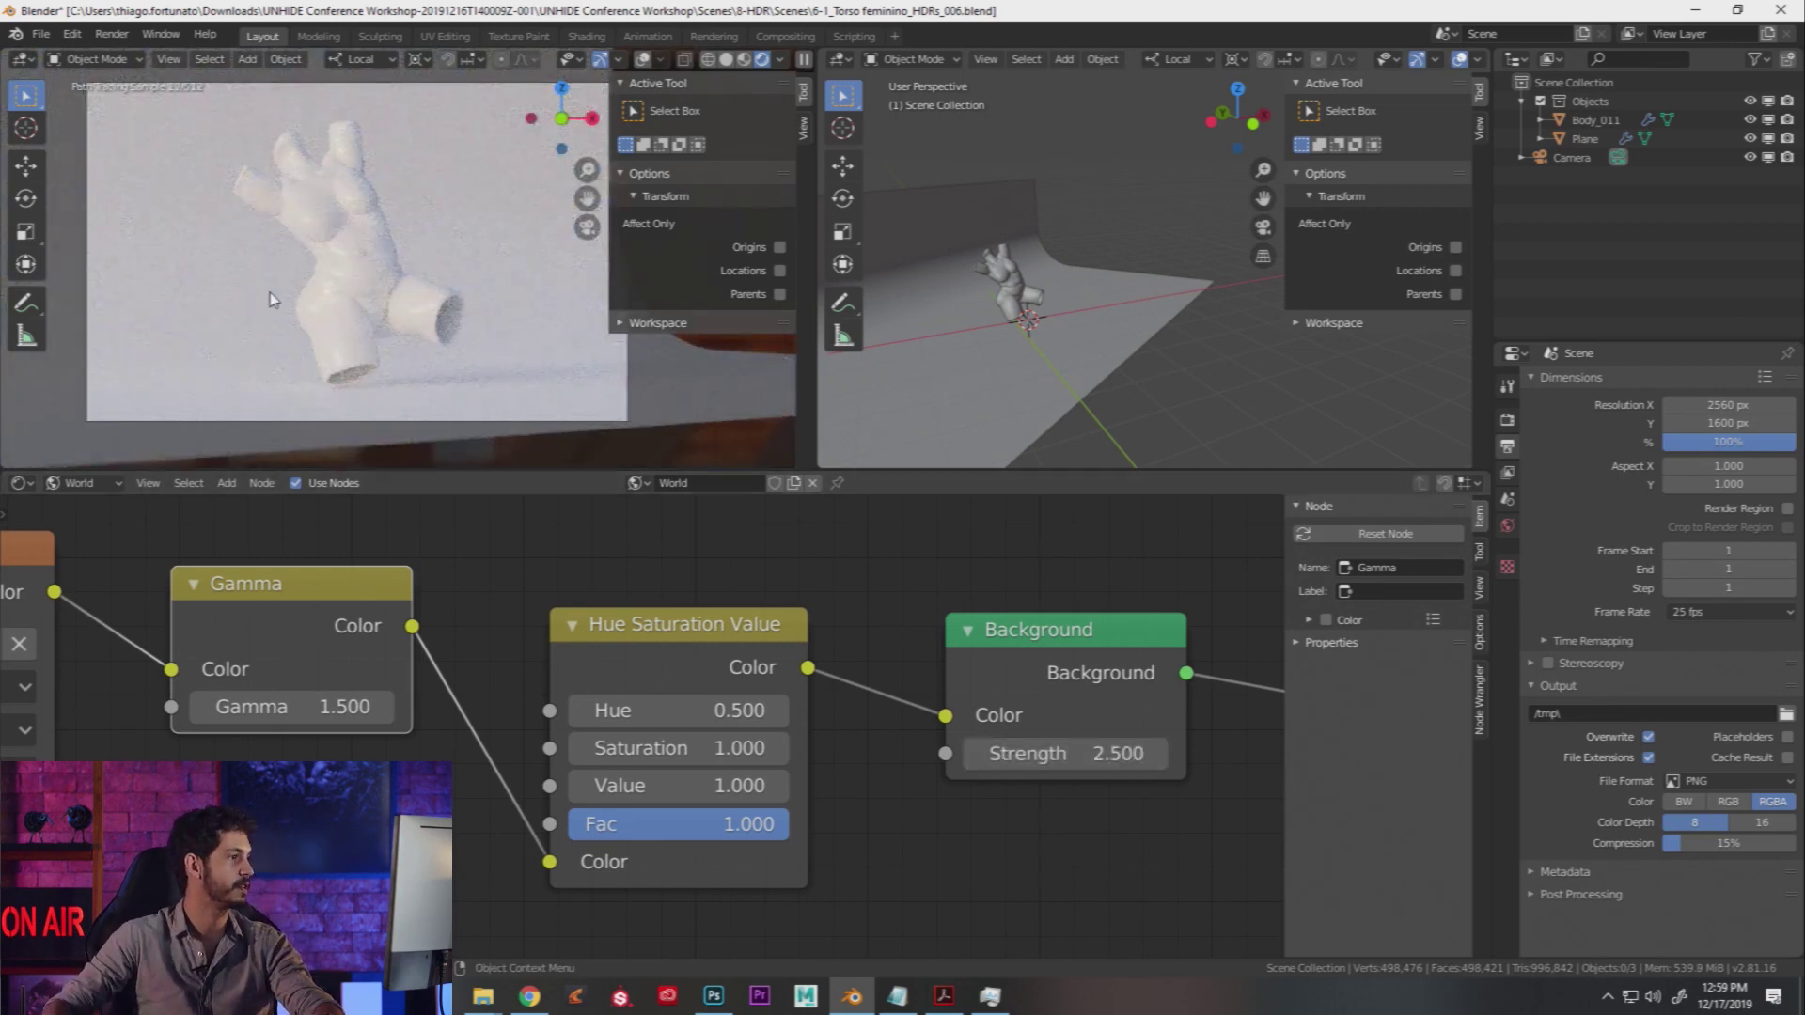
# Step: Rotate the rooftop HDRI with the Mapping node's Z Rotation, trying angles of about 114° and 9.5°
pyautogui.scroll(-3, 642, 725)
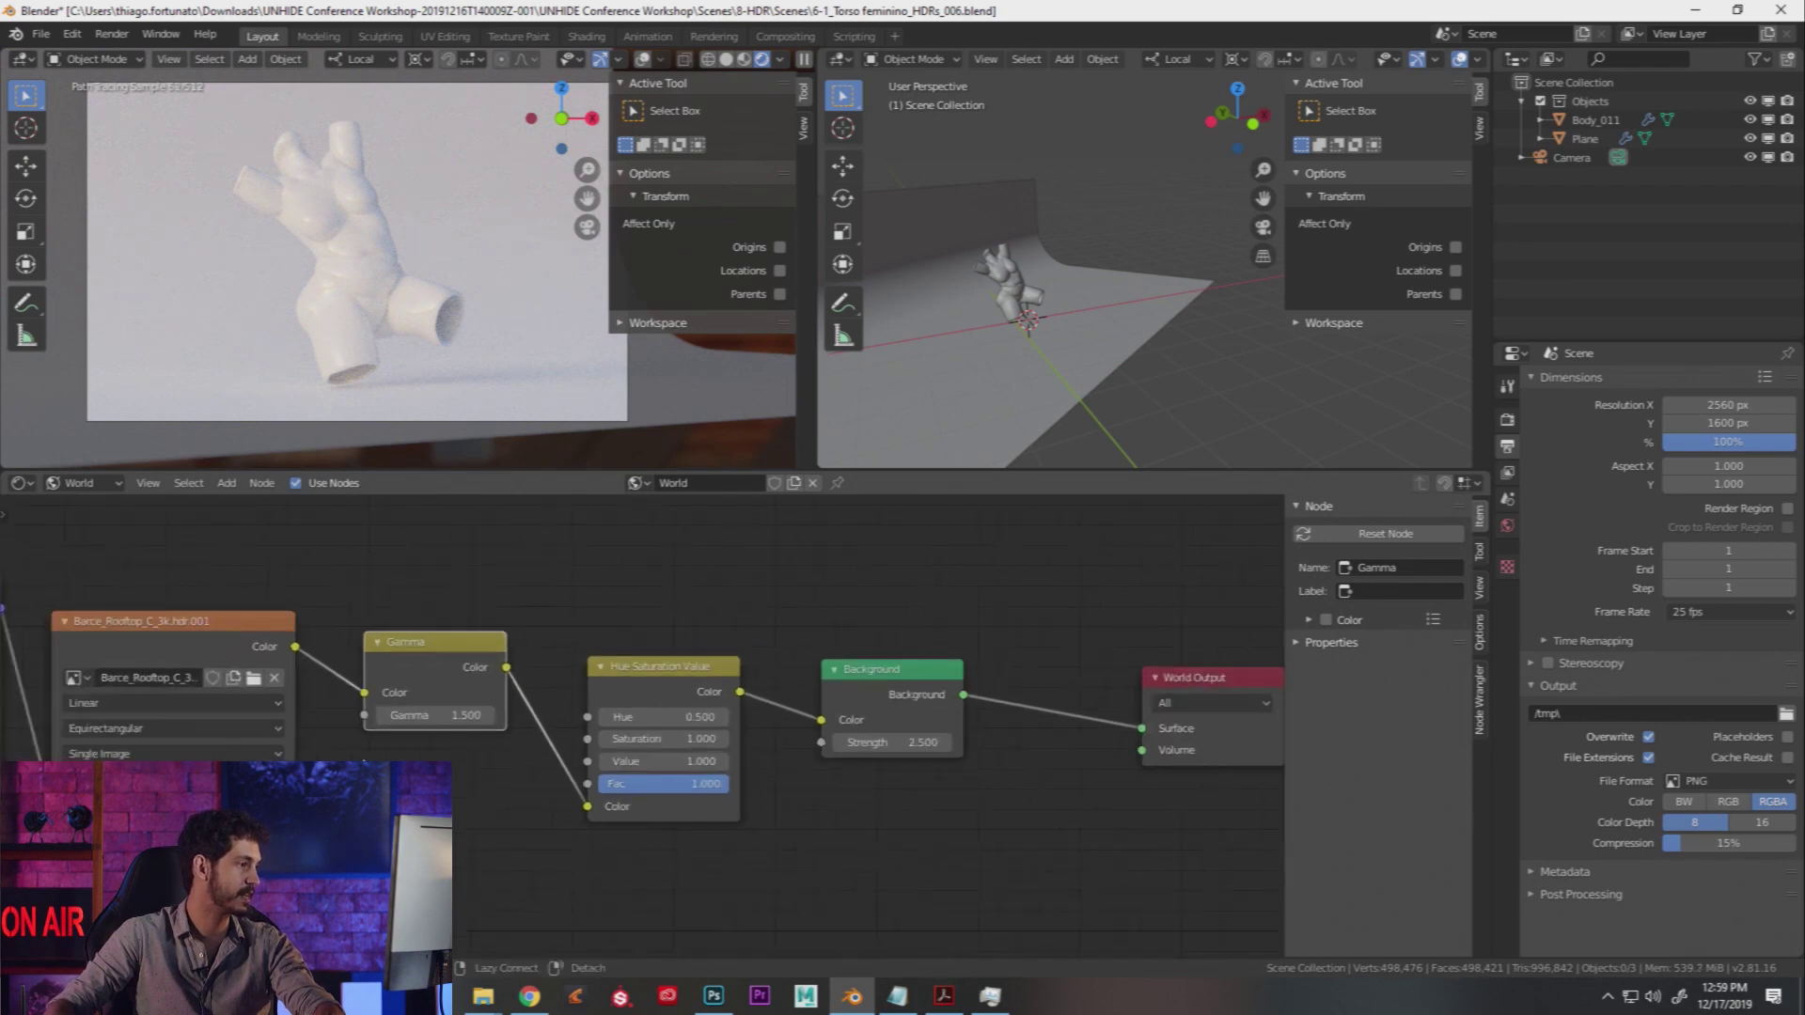
pyautogui.moveTo(387, 786); pyautogui.dragTo(764, 782, button='middle')
pyautogui.scroll(-2, 764, 781)
pyautogui.moveTo(568, 794); pyautogui.dragTo(726, 785, button='middle')
pyautogui.scroll(1, 738, 796)
pyautogui.moveTo(527, 781)
pyautogui.mouseDown()
pyautogui.moveTo(593, 780)
pyautogui.moveTo(541, 788)
pyautogui.mouseUp()
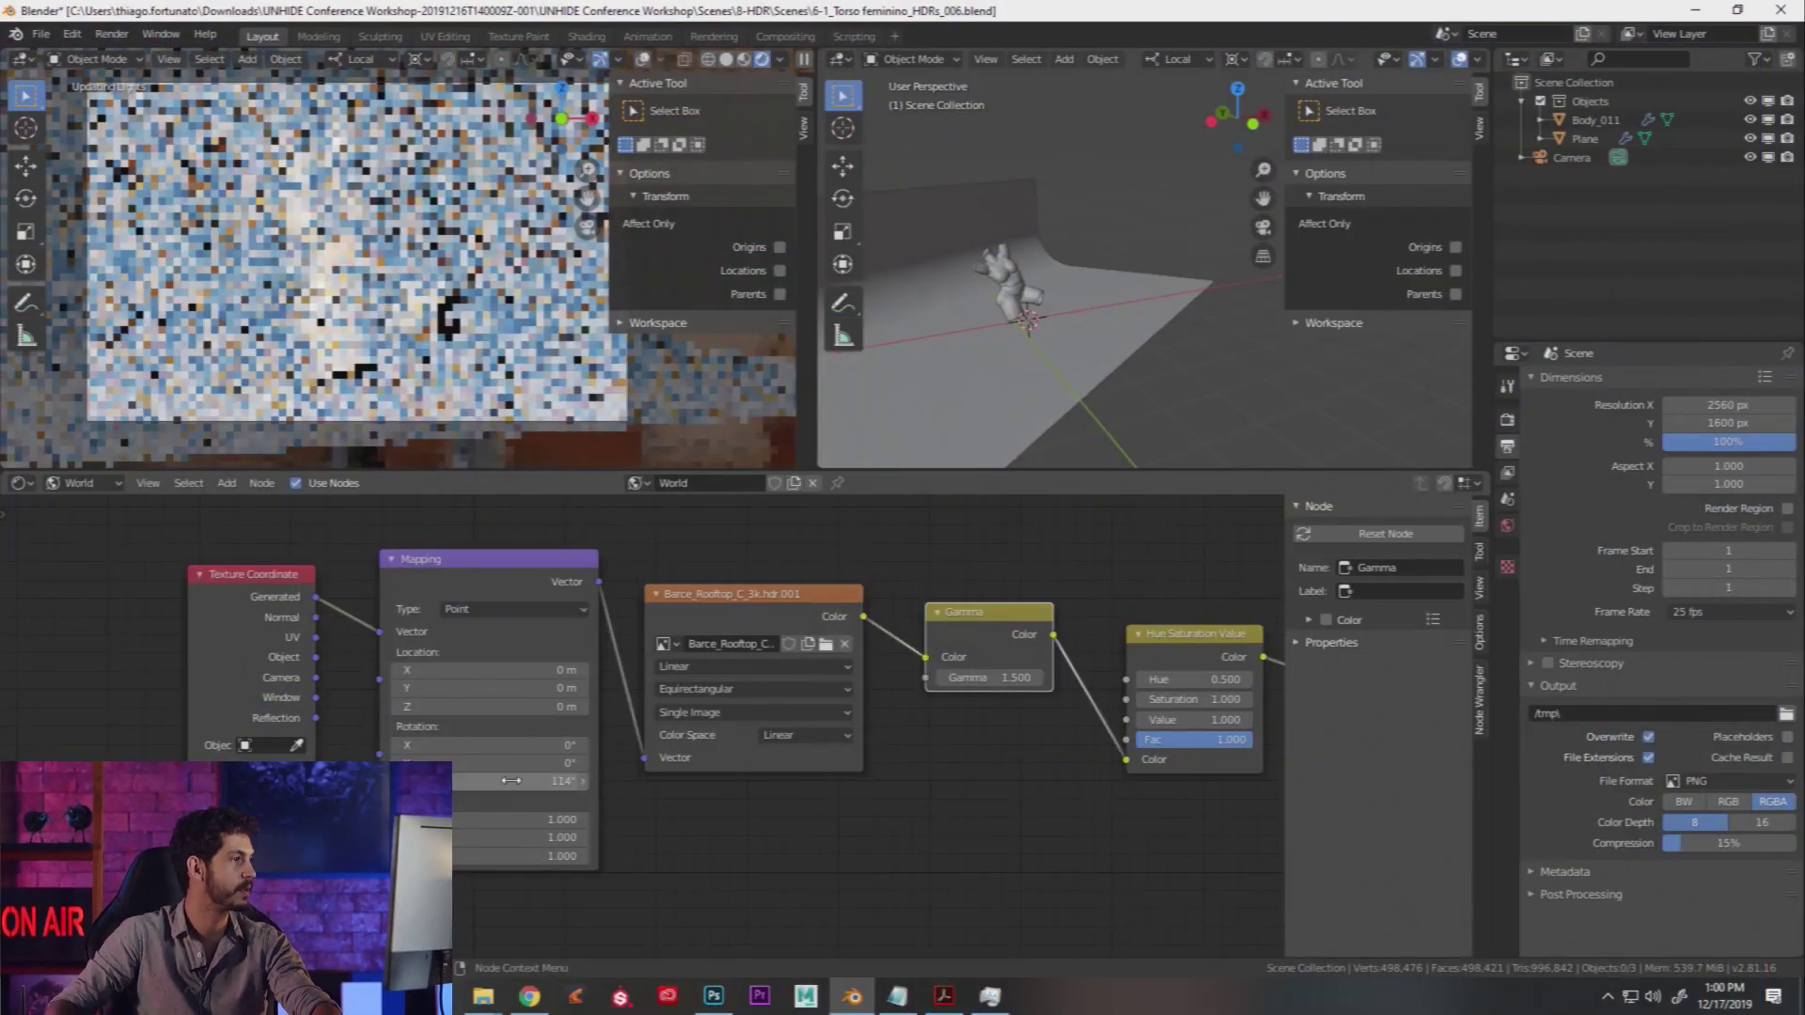
pyautogui.moveTo(467, 781); pyautogui.dragTo(561, 788)
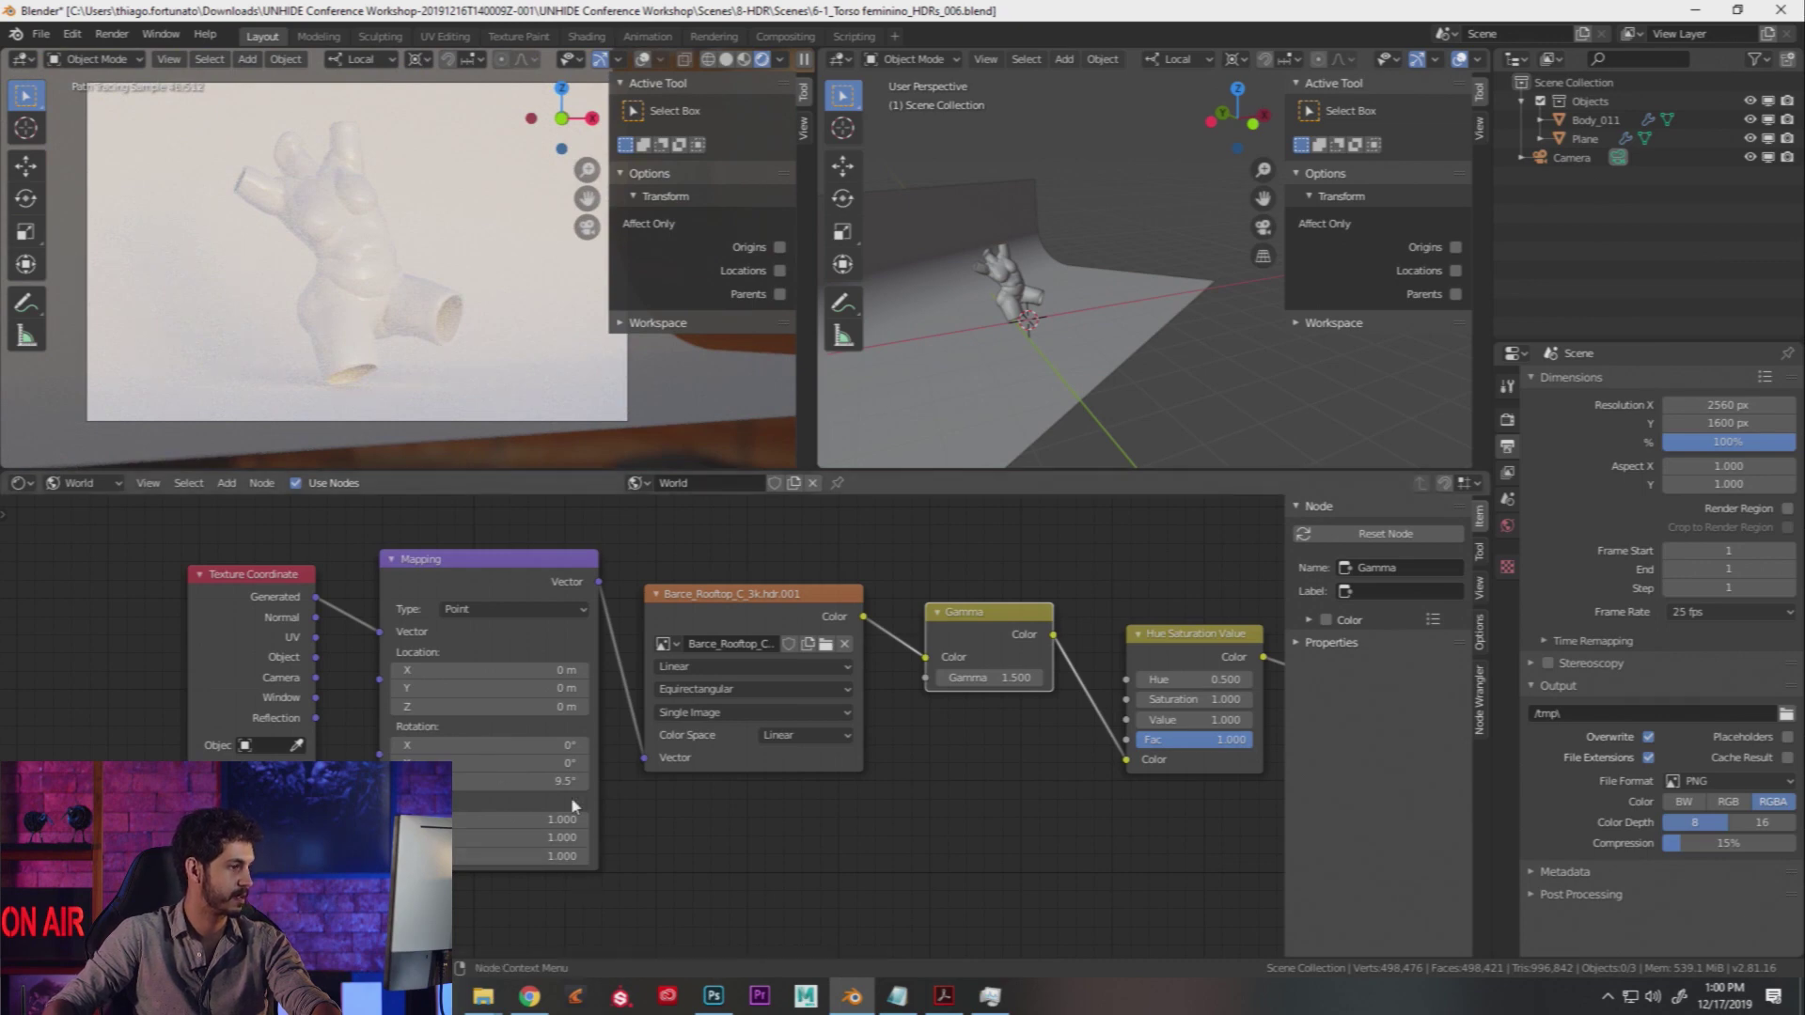
pyautogui.moveTo(560, 780); pyautogui.dragTo(552, 781)
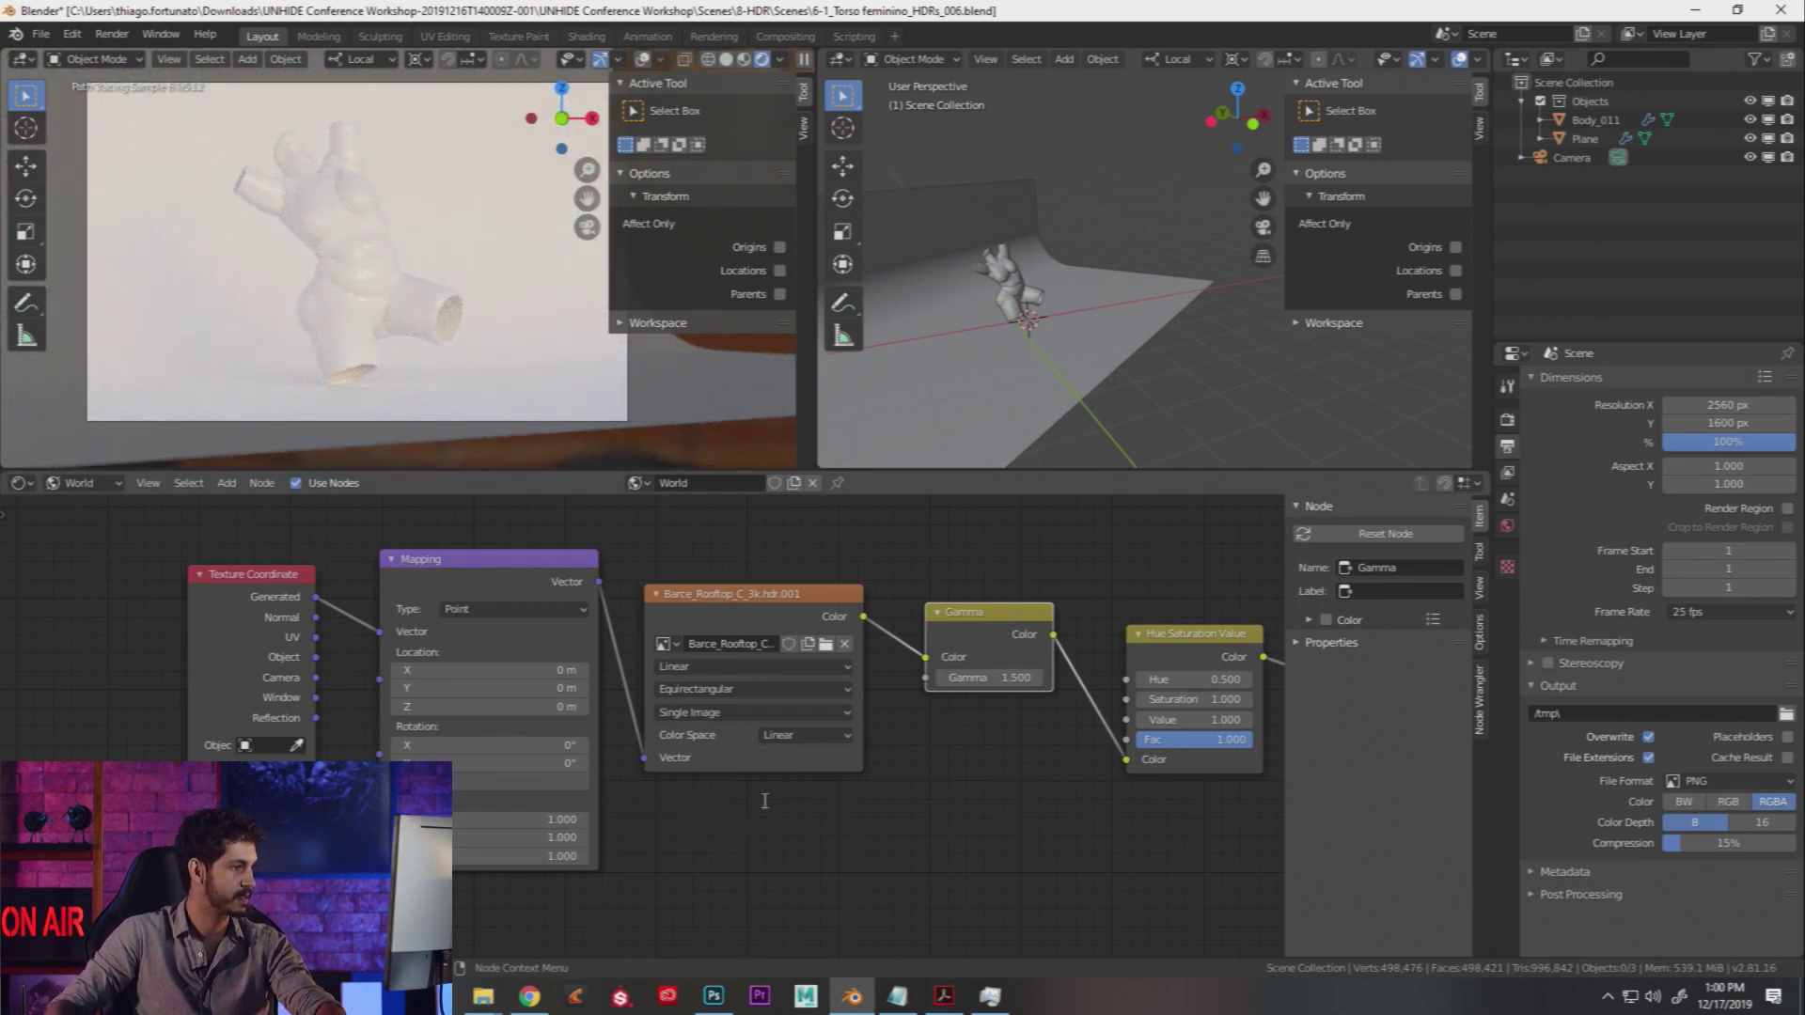
# Step: Try values of 2.2 and 5 on the Gamma node between the HDRI texture and Hue Saturation Value
pyautogui.moveTo(1089, 835); pyautogui.dragTo(862, 849, button='middle')
pyautogui.click(804, 692)
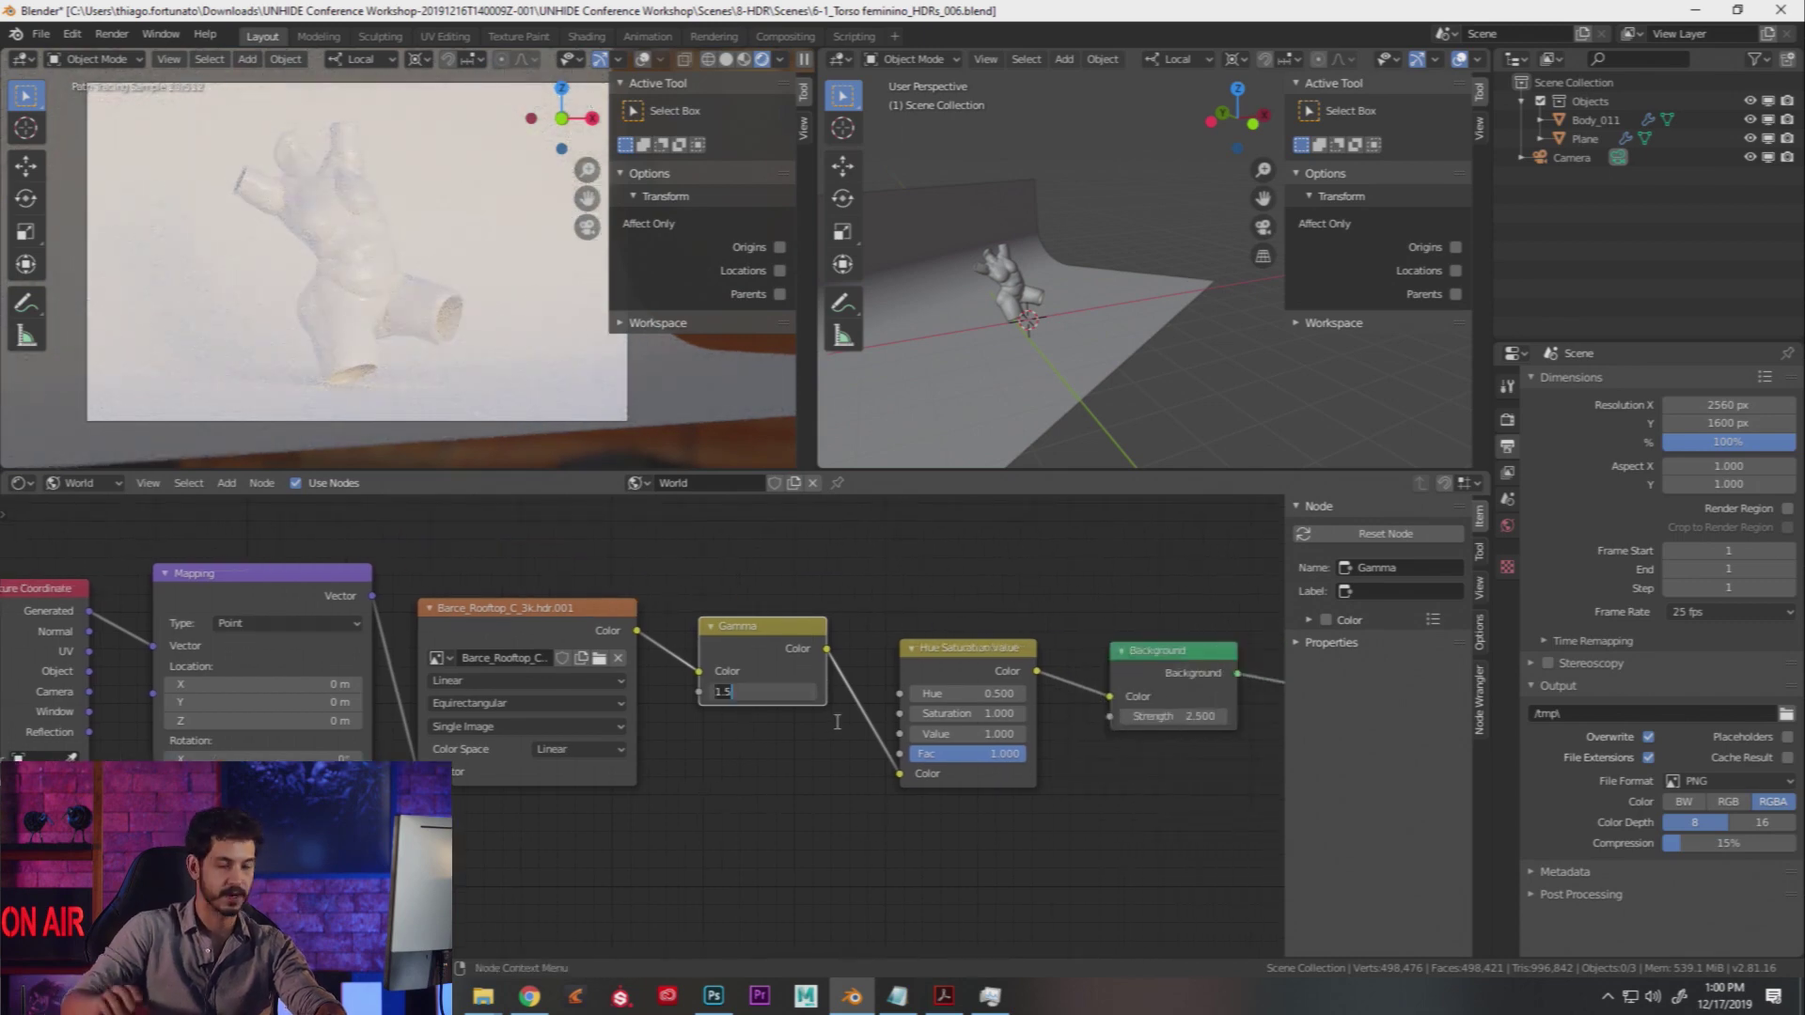
pyautogui.write('2.2')
pyautogui.press('Return')
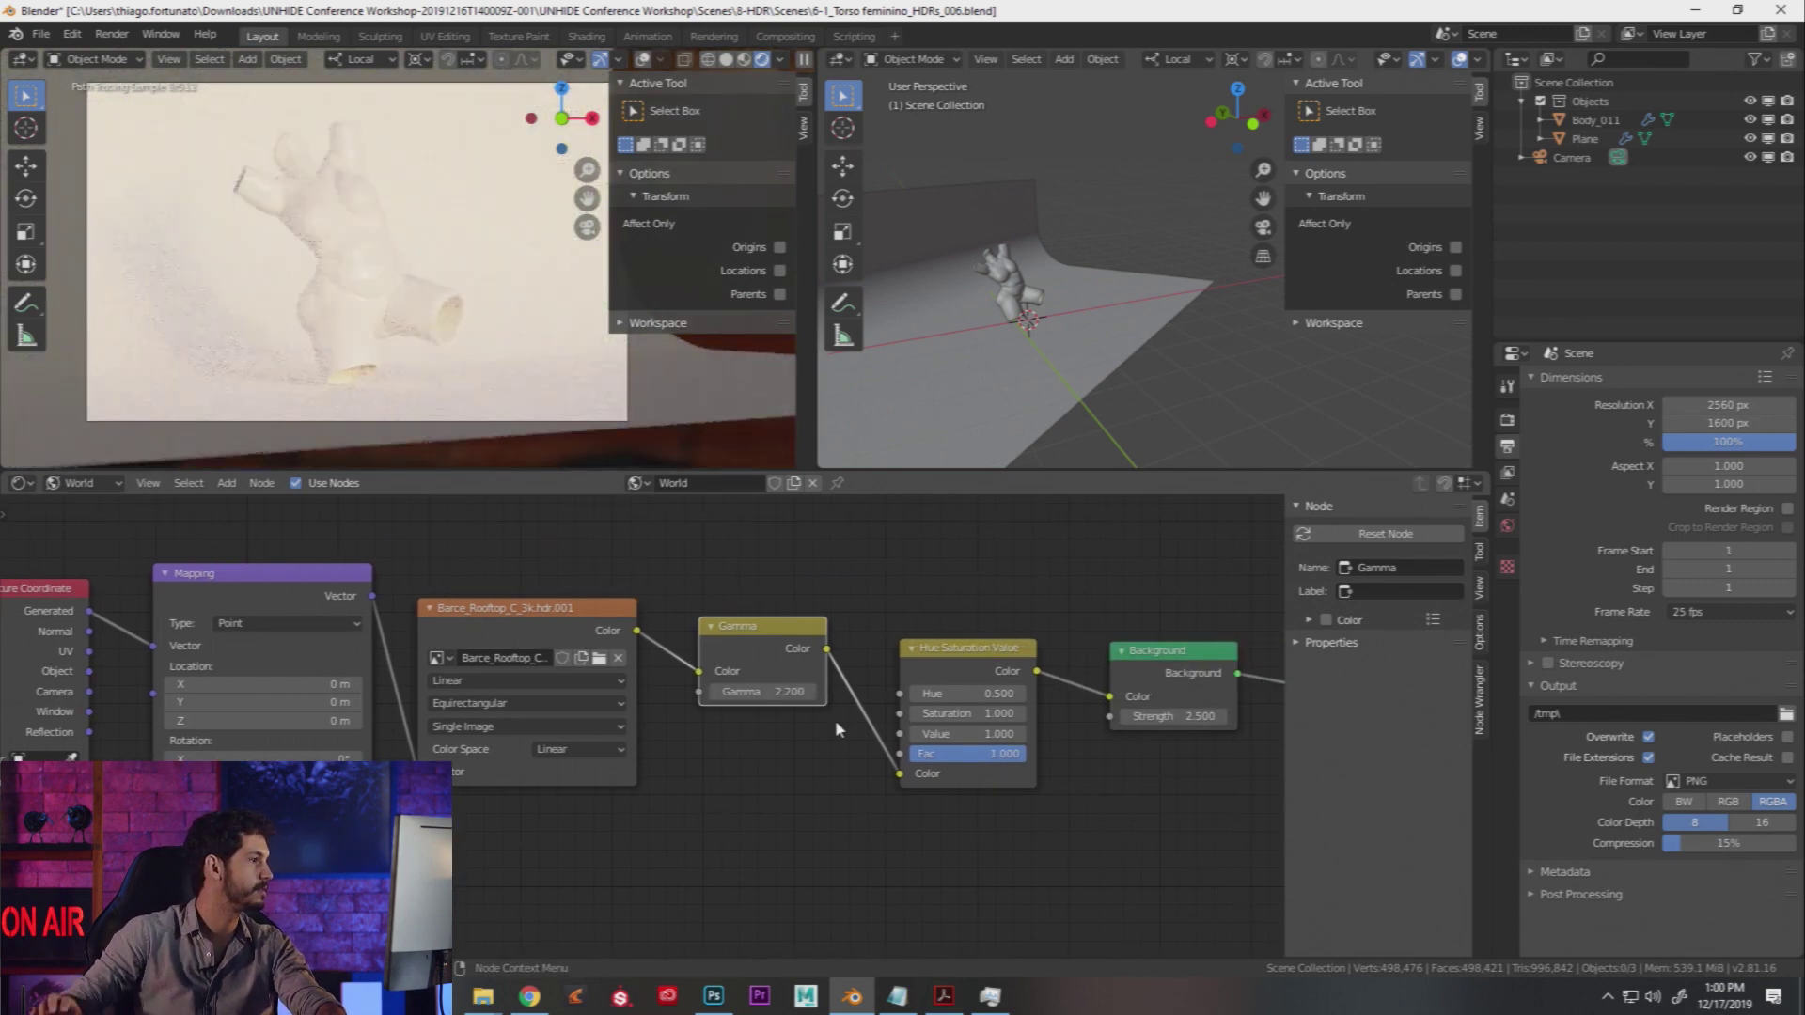
pyautogui.click(761, 692)
pyautogui.write('5')
pyautogui.press('Return')
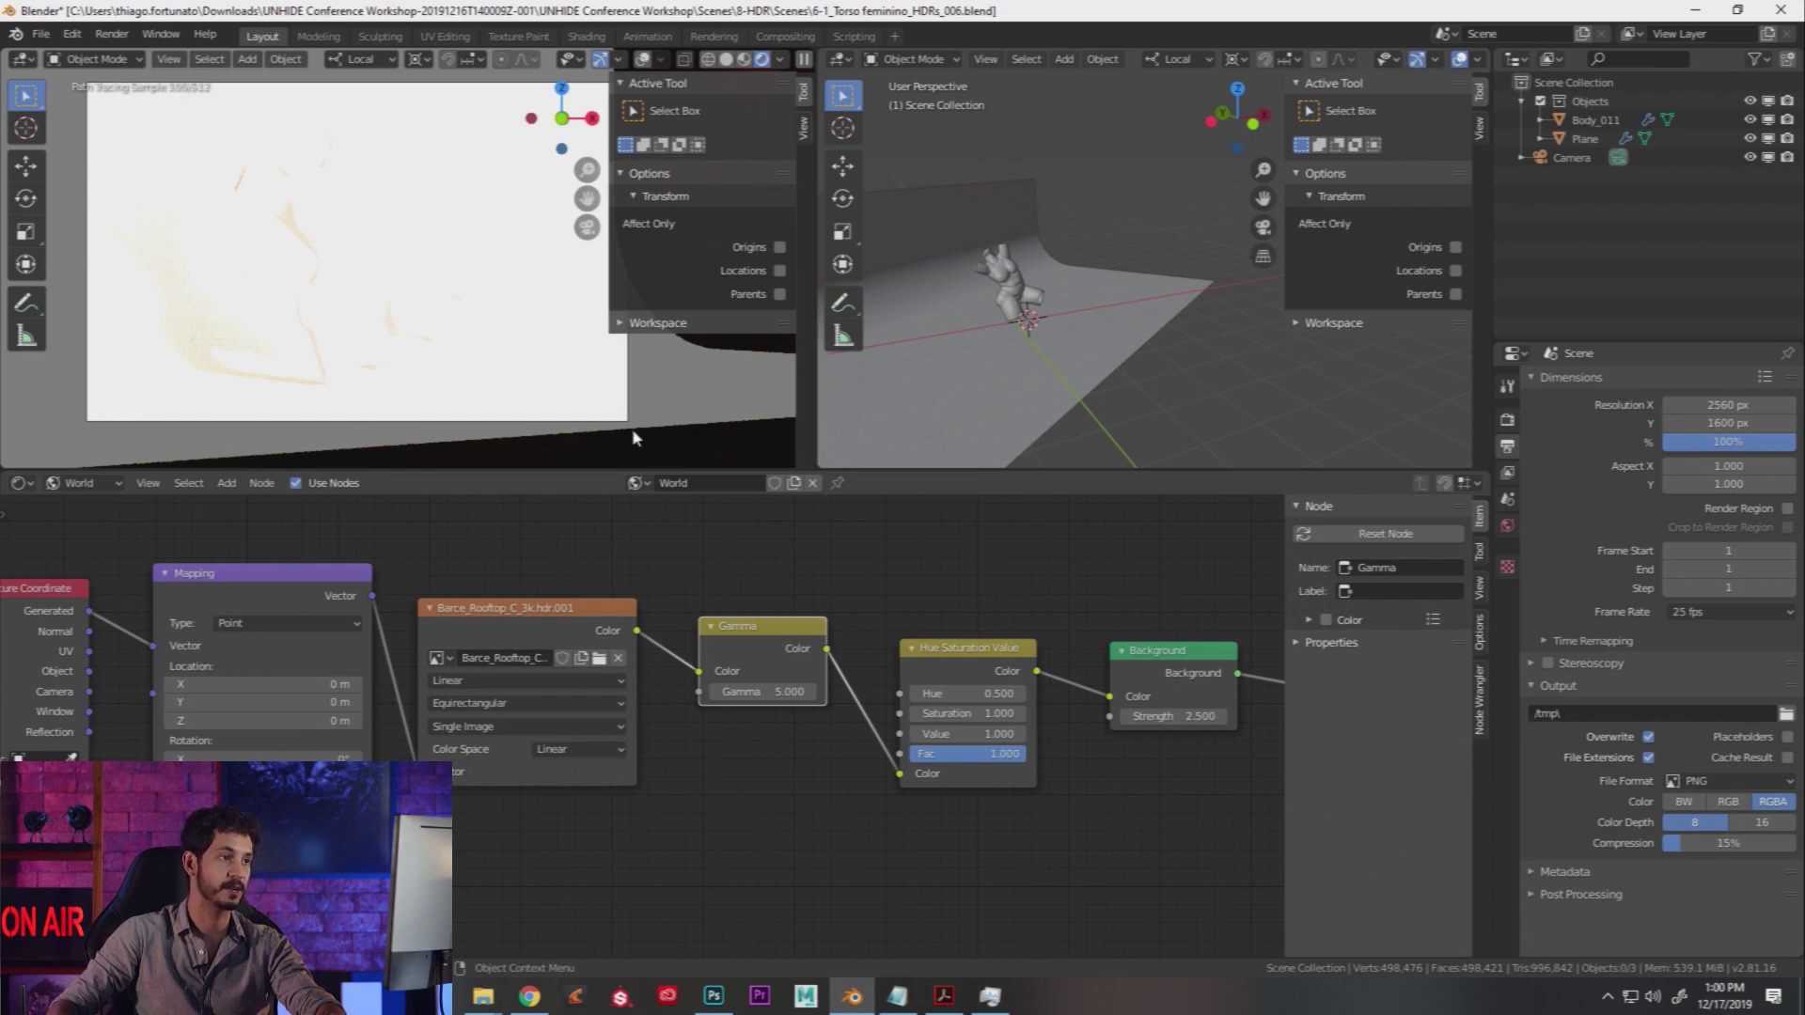
# Step: Try Background Strength values of 0.1 and 0.01, inspect the torso's shadow from another angle, and return to the camera view
pyautogui.moveTo(1104, 587); pyautogui.dragTo(794, 591, button='middle')
pyautogui.click(853, 733)
pyautogui.click(859, 721)
pyautogui.write('0.')
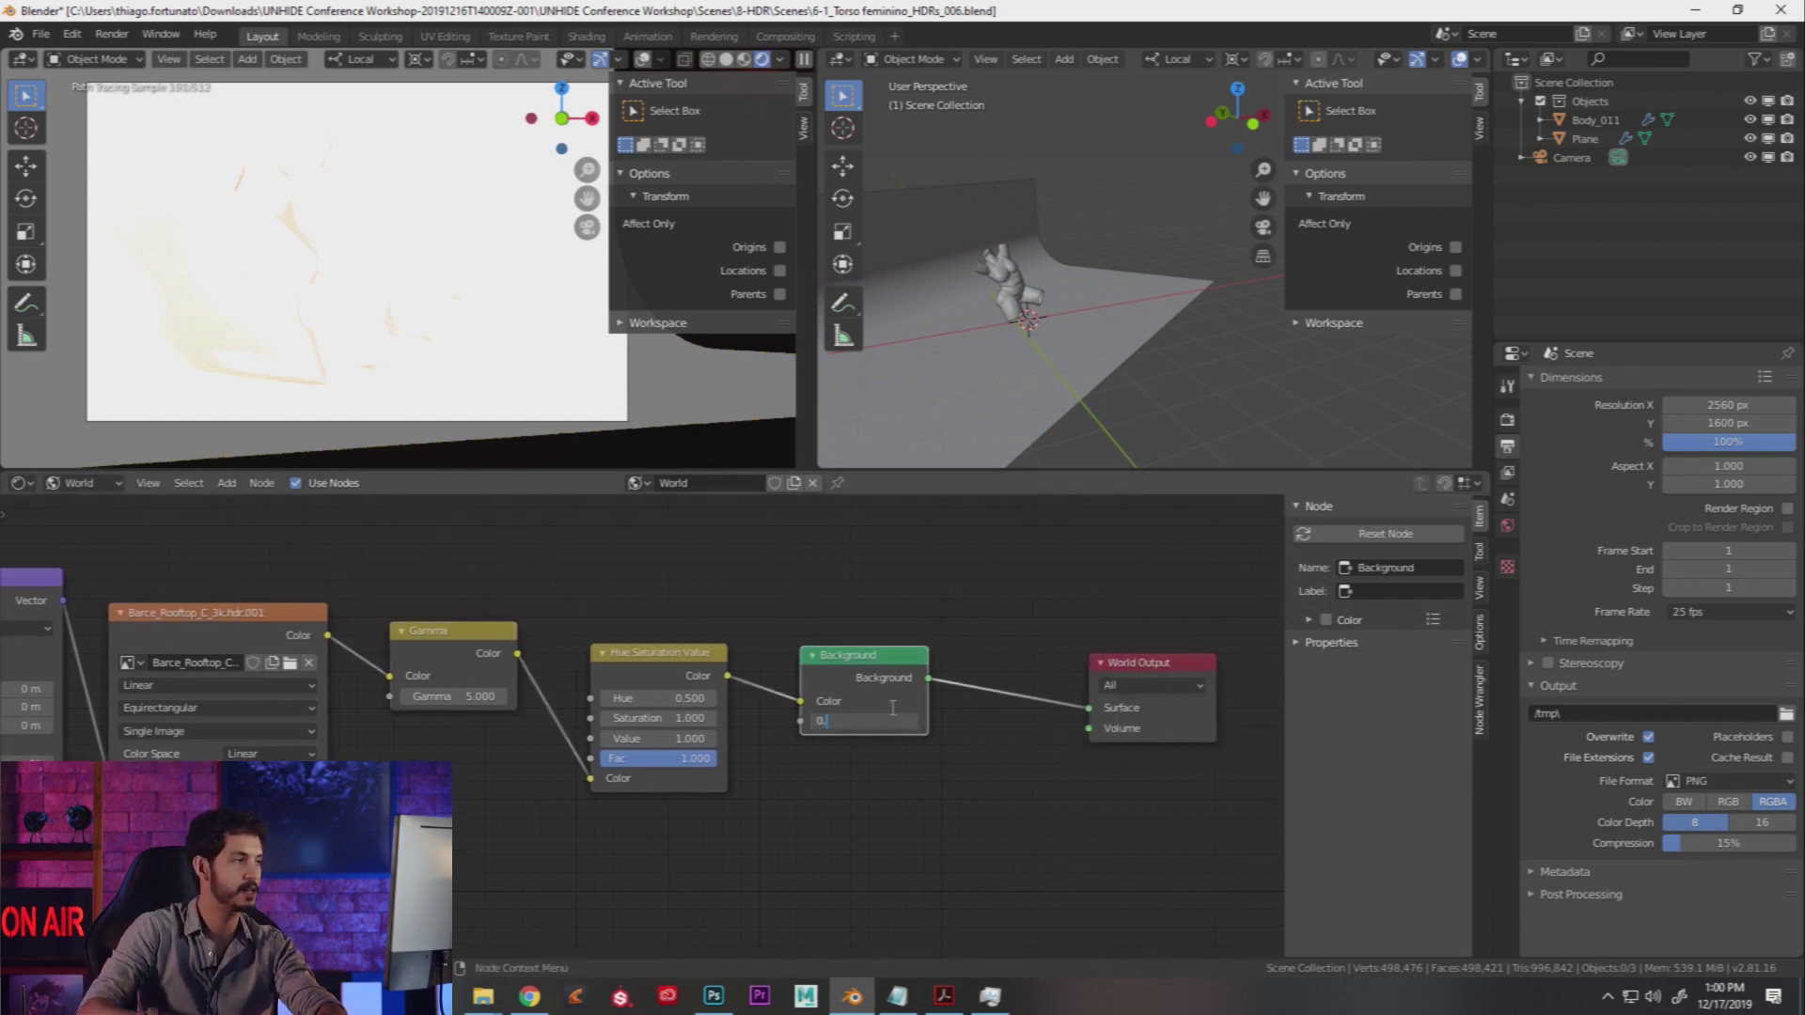
pyautogui.write('1')
pyautogui.press('Return')
pyautogui.click(861, 721)
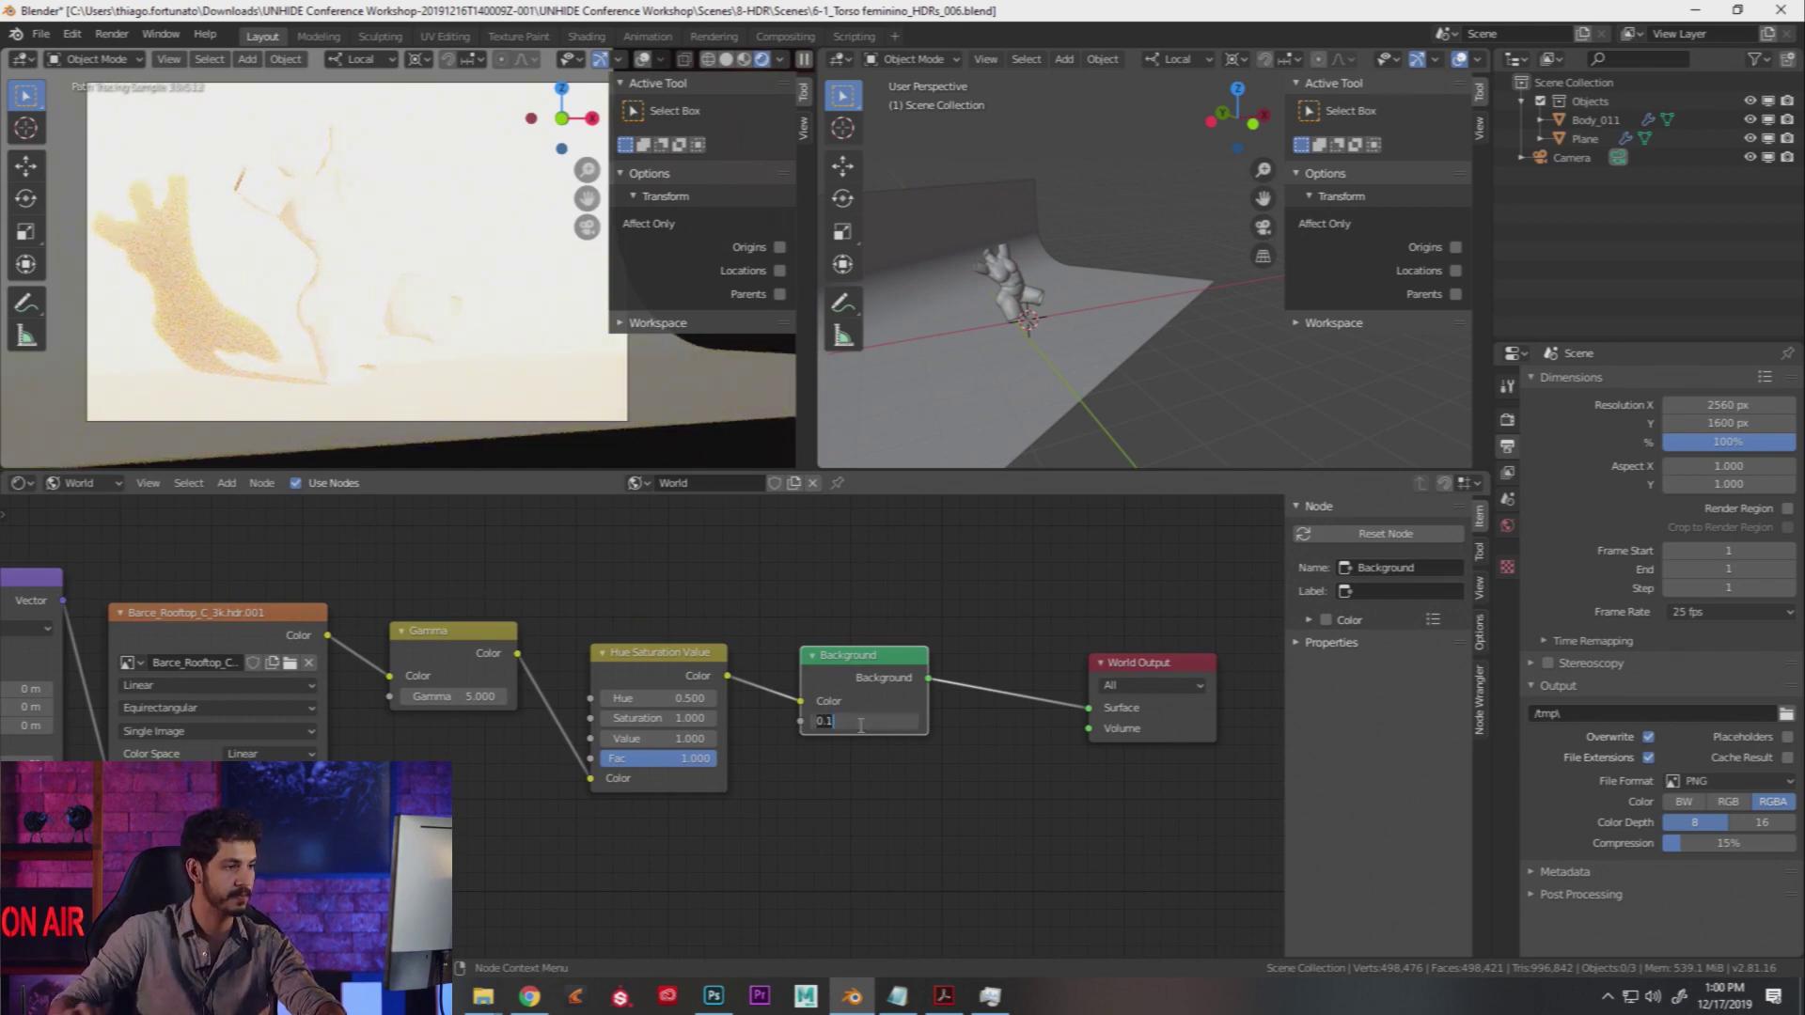
pyautogui.write('0.01')
pyautogui.press('Return')
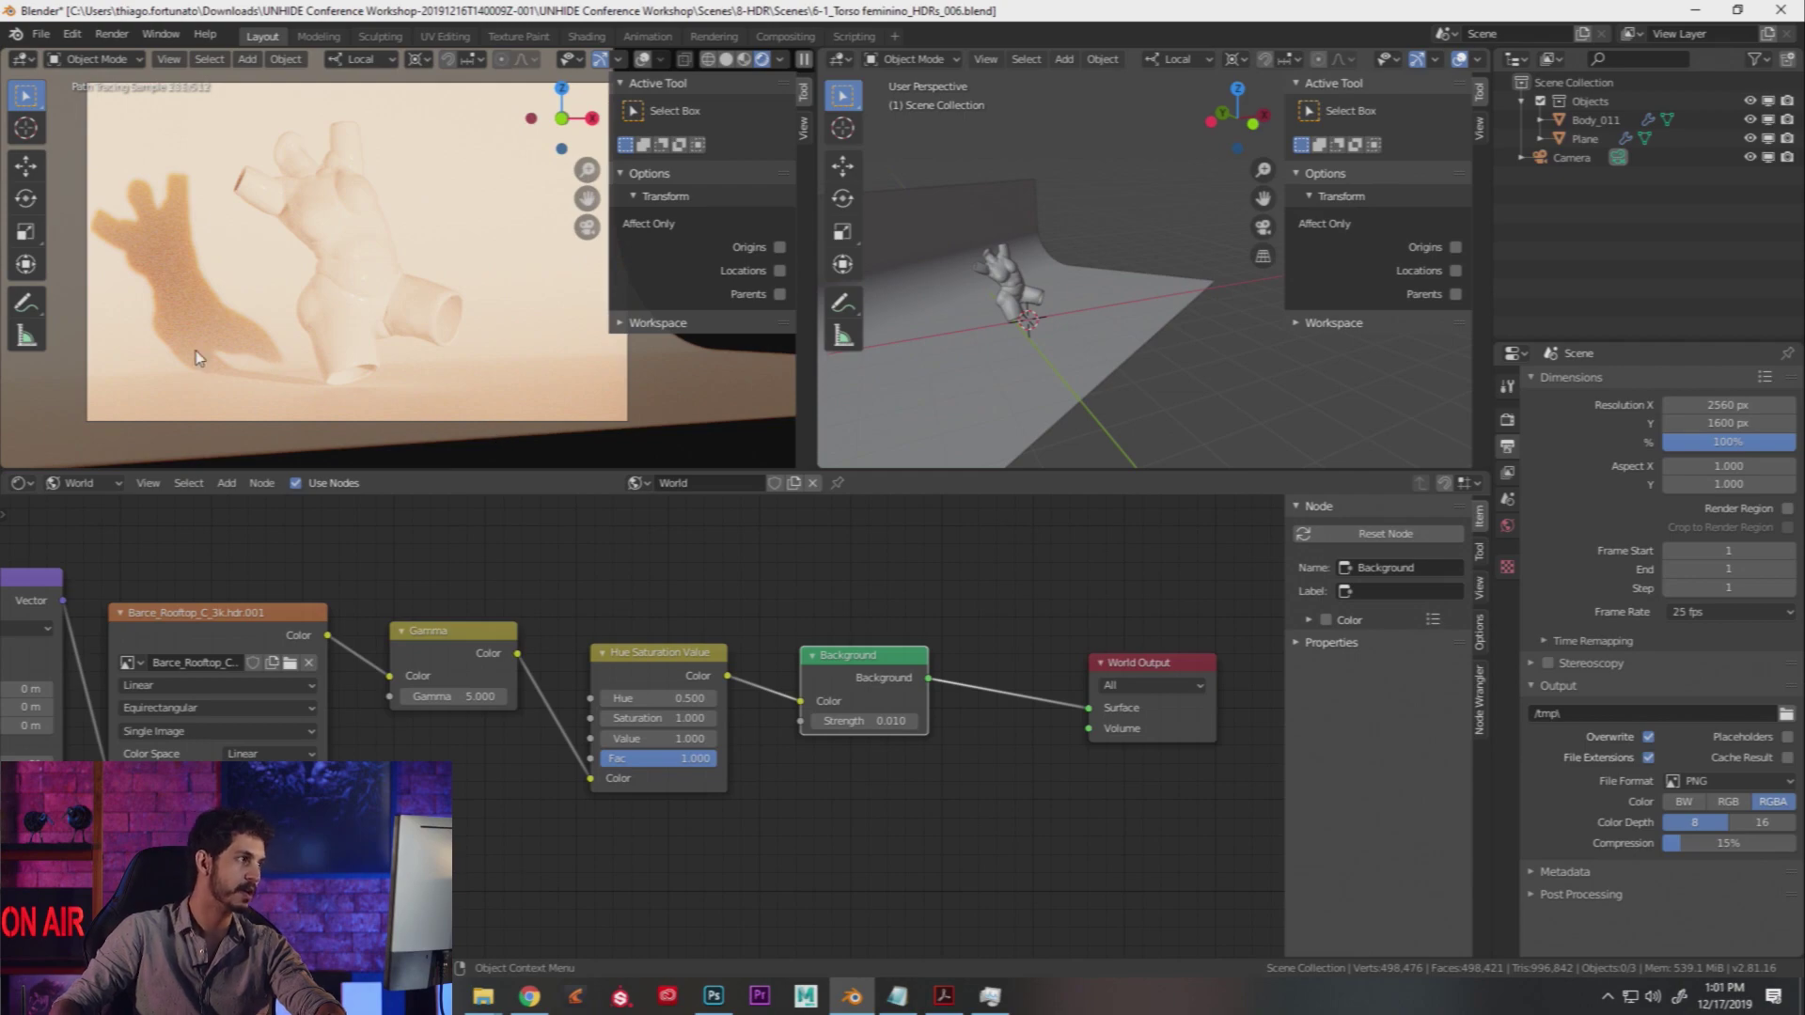
pyautogui.moveTo(417, 312)
pyautogui.mouseDown(button='middle')
pyautogui.moveTo(278, 314)
pyautogui.moveTo(447, 328)
pyautogui.moveTo(521, 364)
pyautogui.moveTo(274, 364)
pyautogui.moveTo(503, 352)
pyautogui.moveTo(444, 350)
pyautogui.moveTo(207, 370)
pyautogui.mouseUp(button='middle')
pyautogui.press('KP_0')
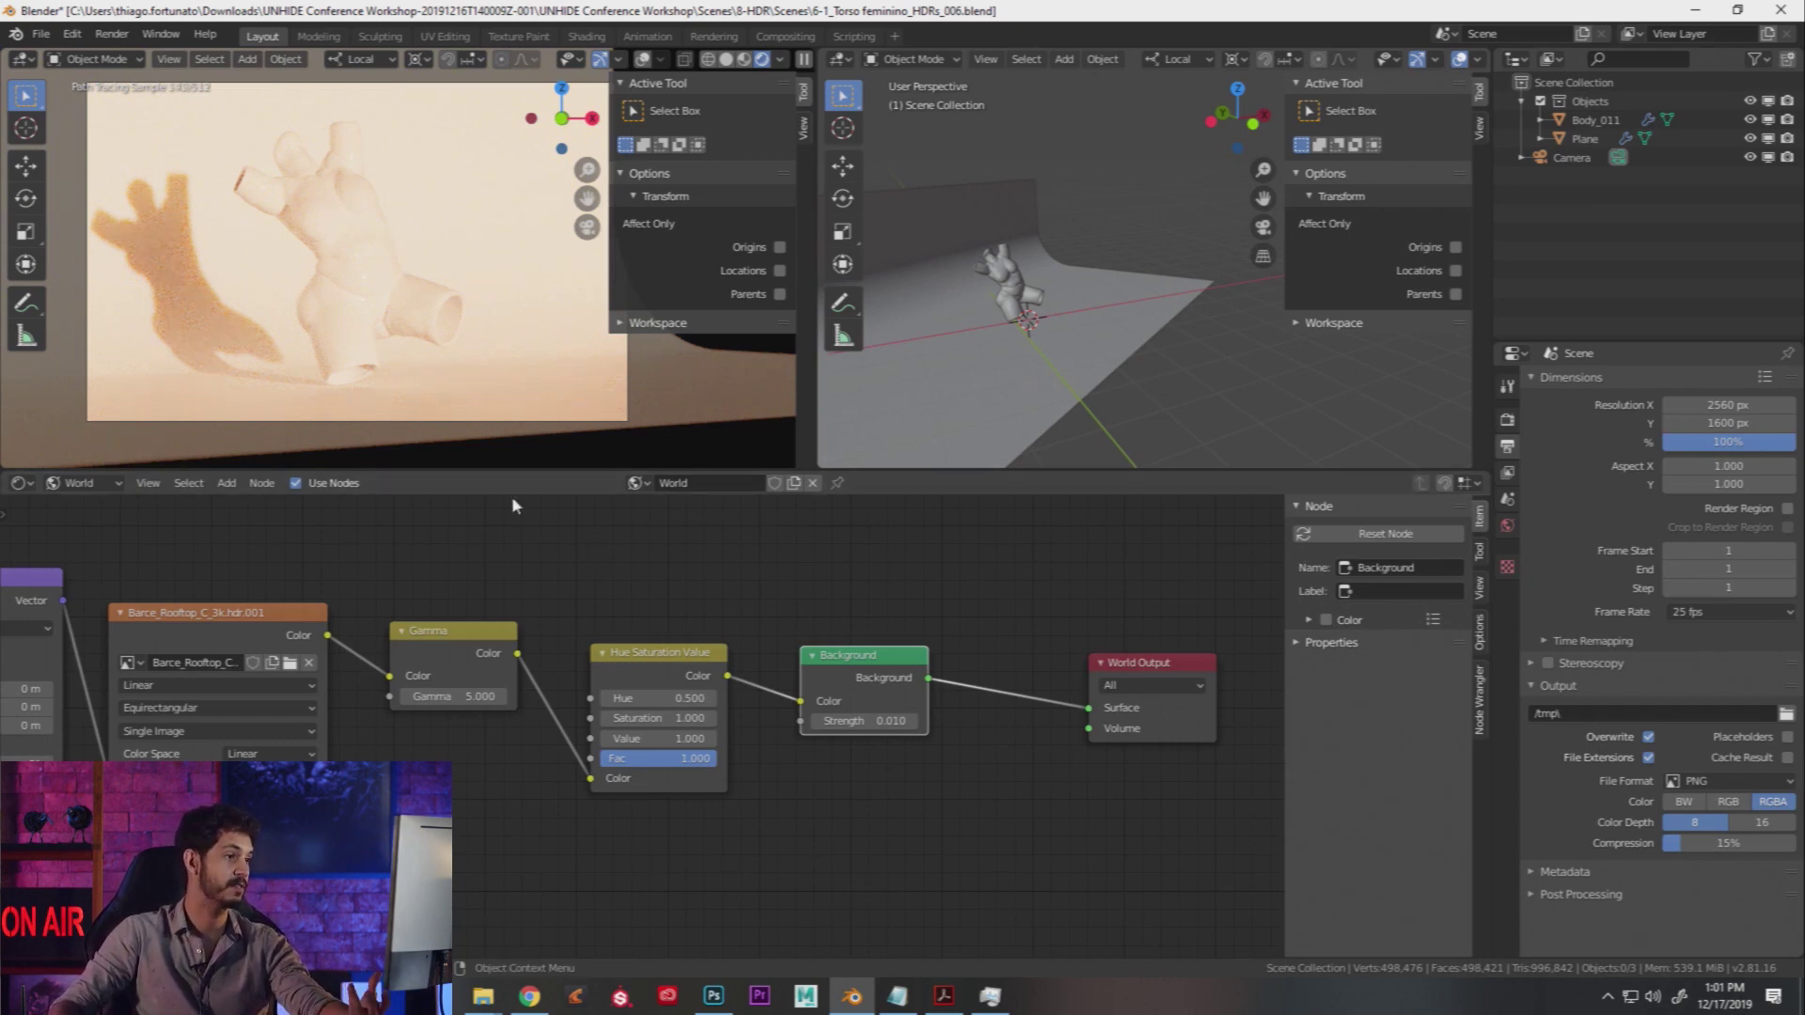
# Step: Set the Gamma node's value to 1.8 and the Background's Strength to 2.5
pyautogui.click(461, 696)
pyautogui.write('1.8')
pyautogui.press('Return')
pyautogui.click(896, 722)
pyautogui.click(895, 726)
pyautogui.write('2.5')
pyautogui.press('Return')
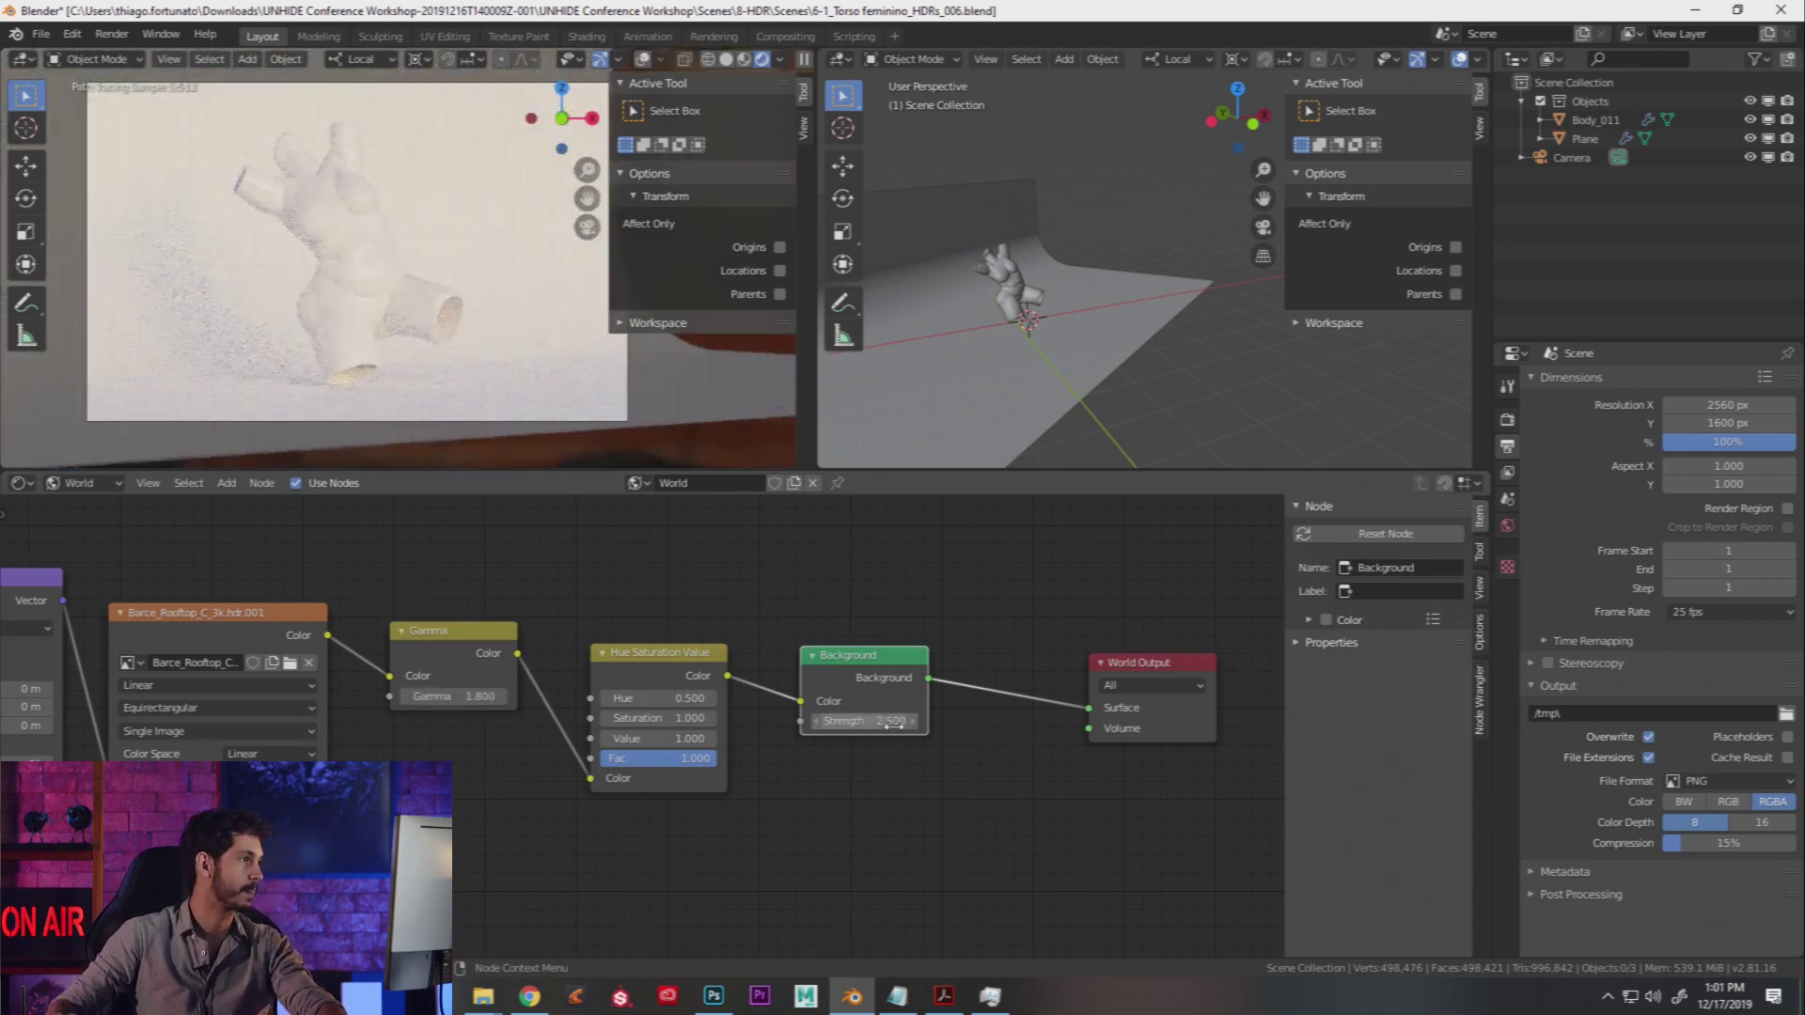
# Step: Space out the nodes, link the Gamma output directly to the Background's Color, and delete the Hue Saturation Value node
pyautogui.moveTo(823, 653); pyautogui.dragTo(884, 670)
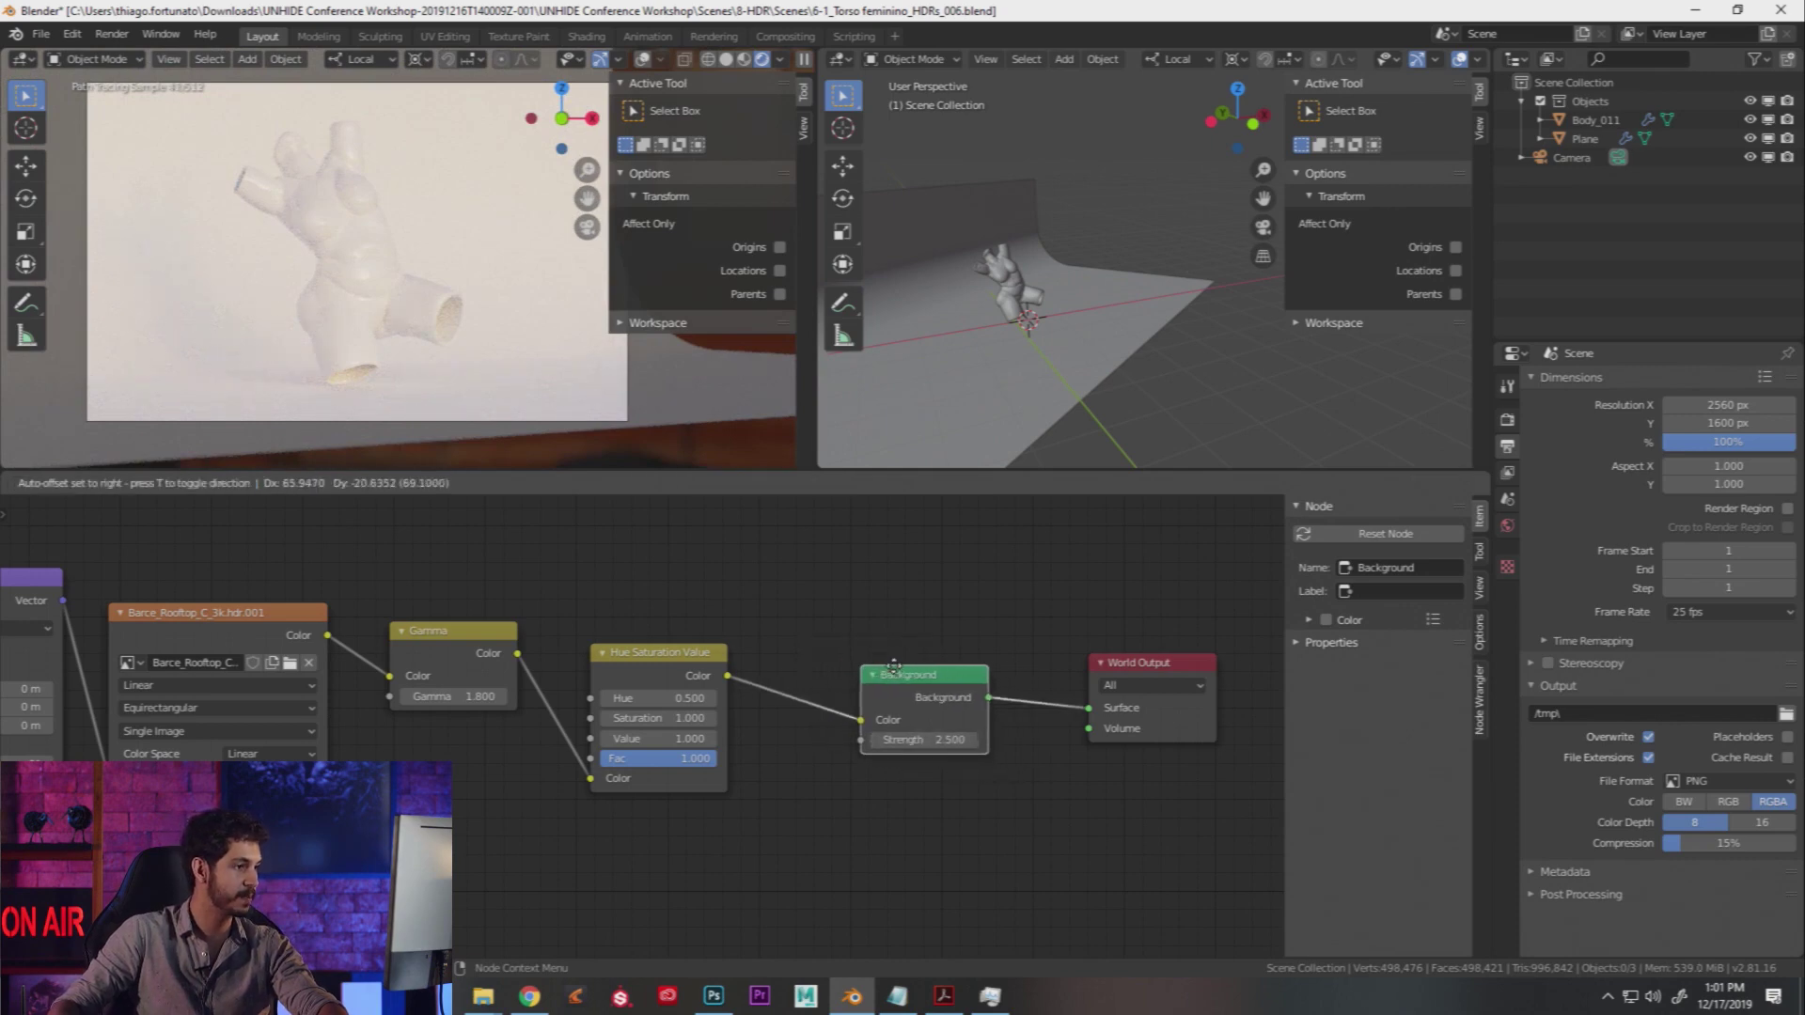
pyautogui.moveTo(684, 658); pyautogui.dragTo(627, 670)
pyautogui.moveTo(456, 634); pyautogui.dragTo(860, 718)
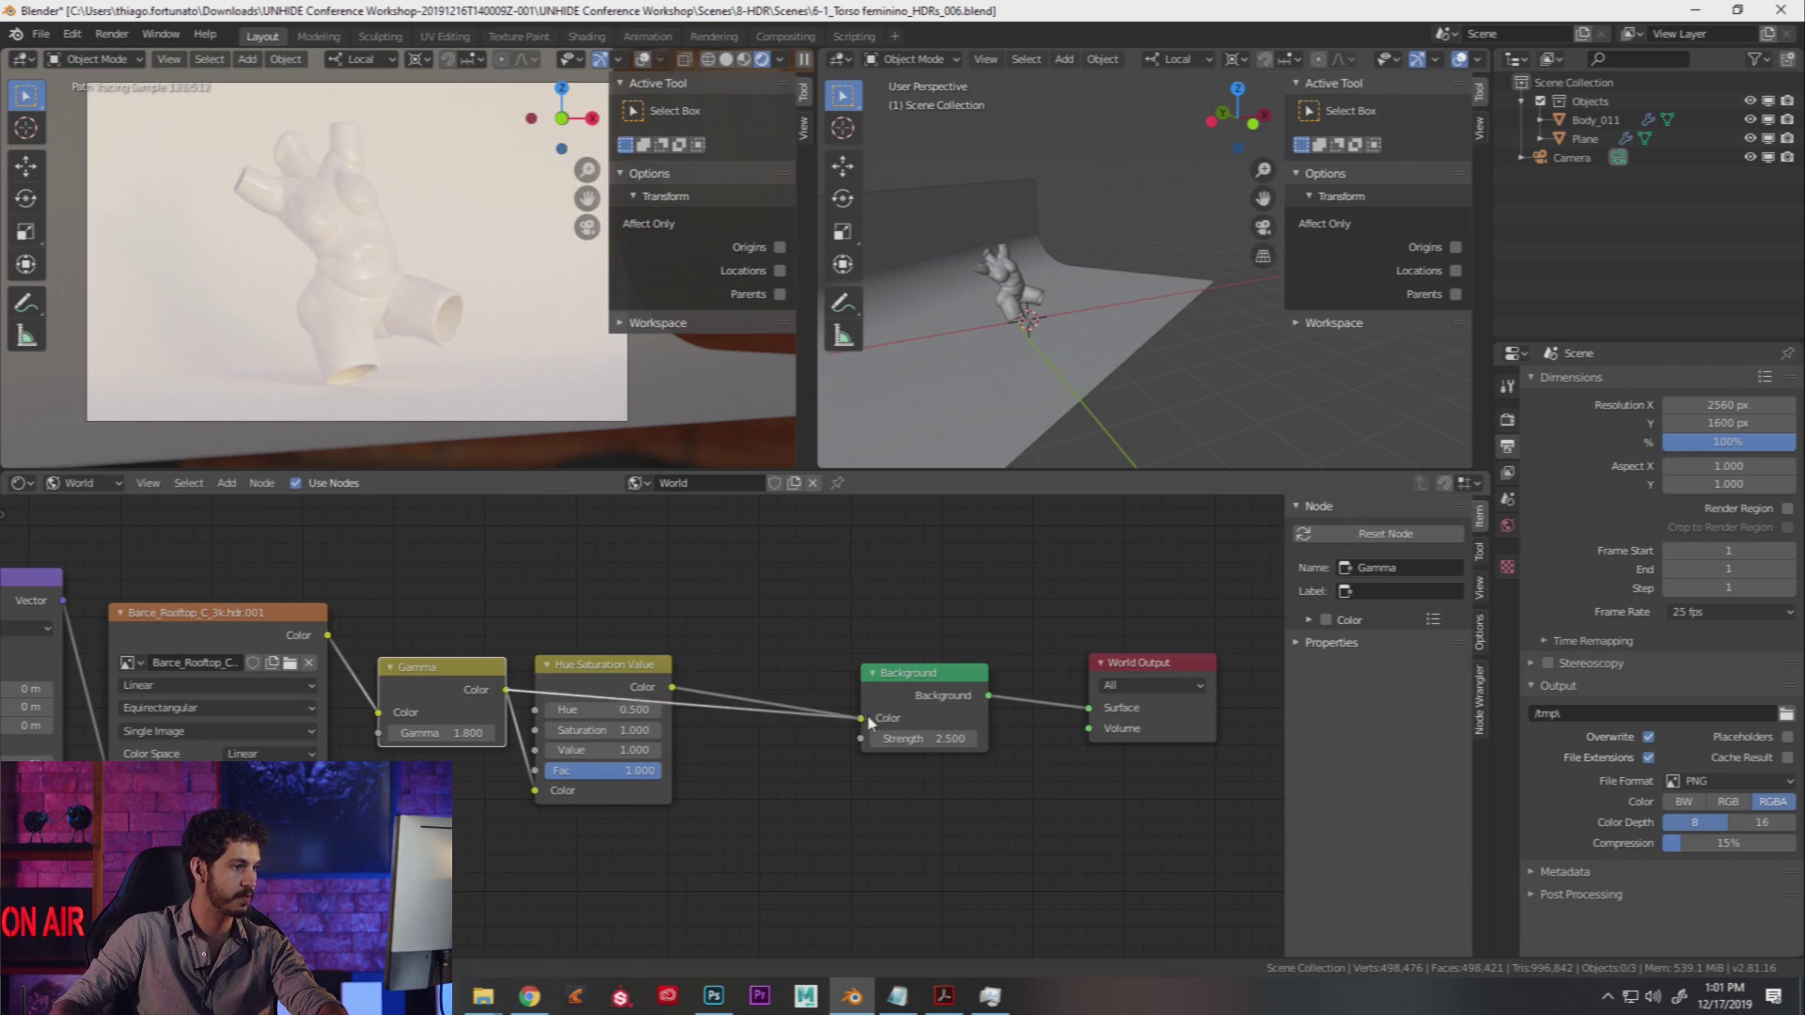
pyautogui.click(620, 669)
pyautogui.press('x')
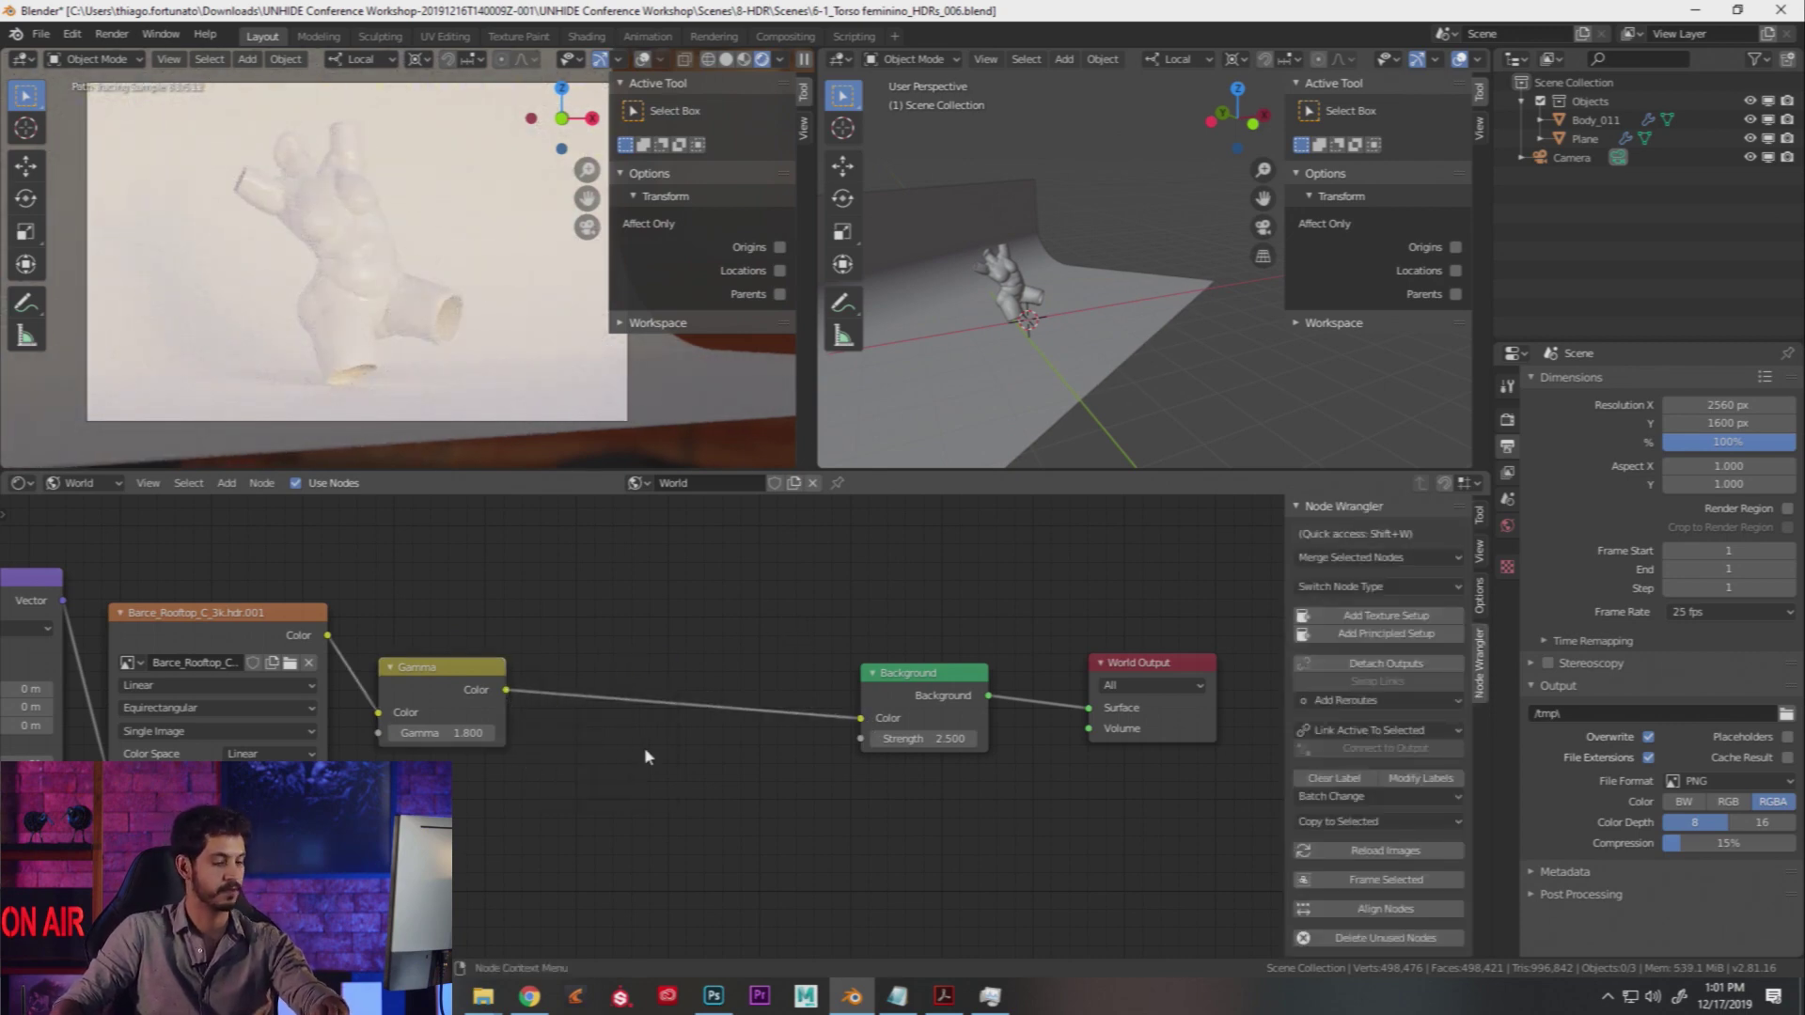
pyautogui.hotkey('shift', 'a')
pyautogui.click(645, 748)
pyautogui.write('rgb')
pyautogui.press('Return')
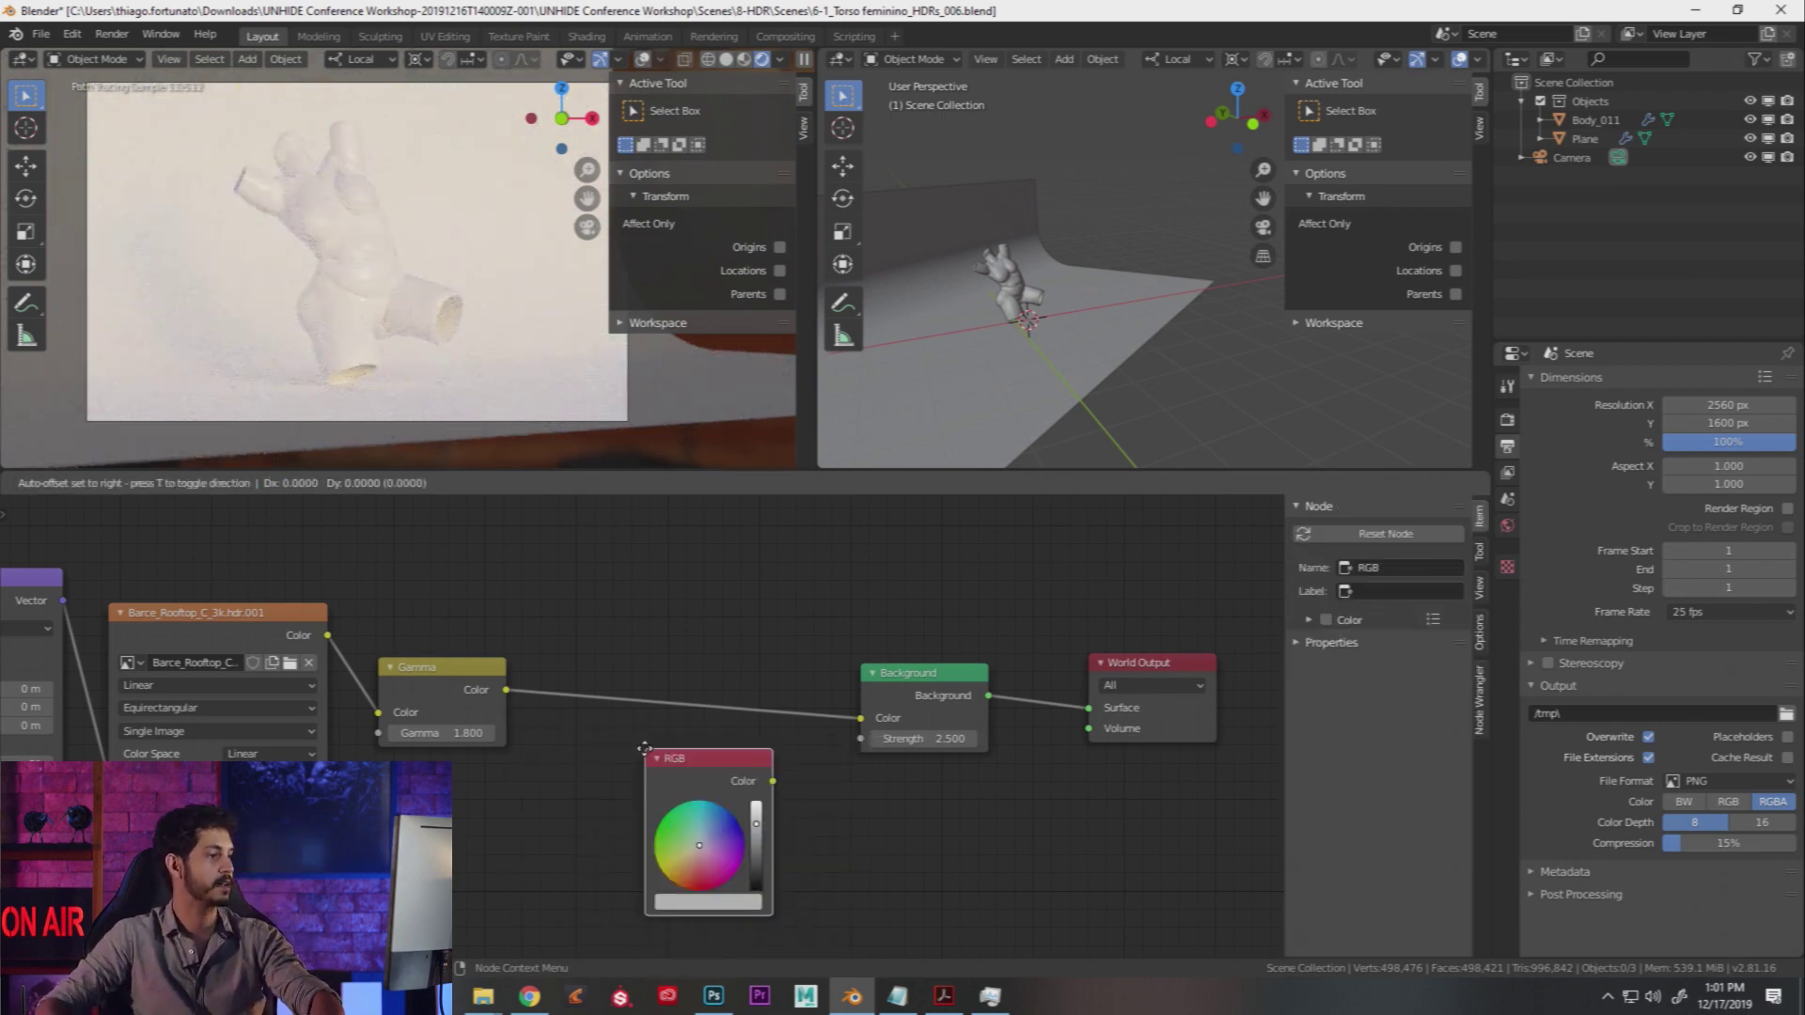
pyautogui.click(696, 752)
pyautogui.hotkey('ctrl', 'z')
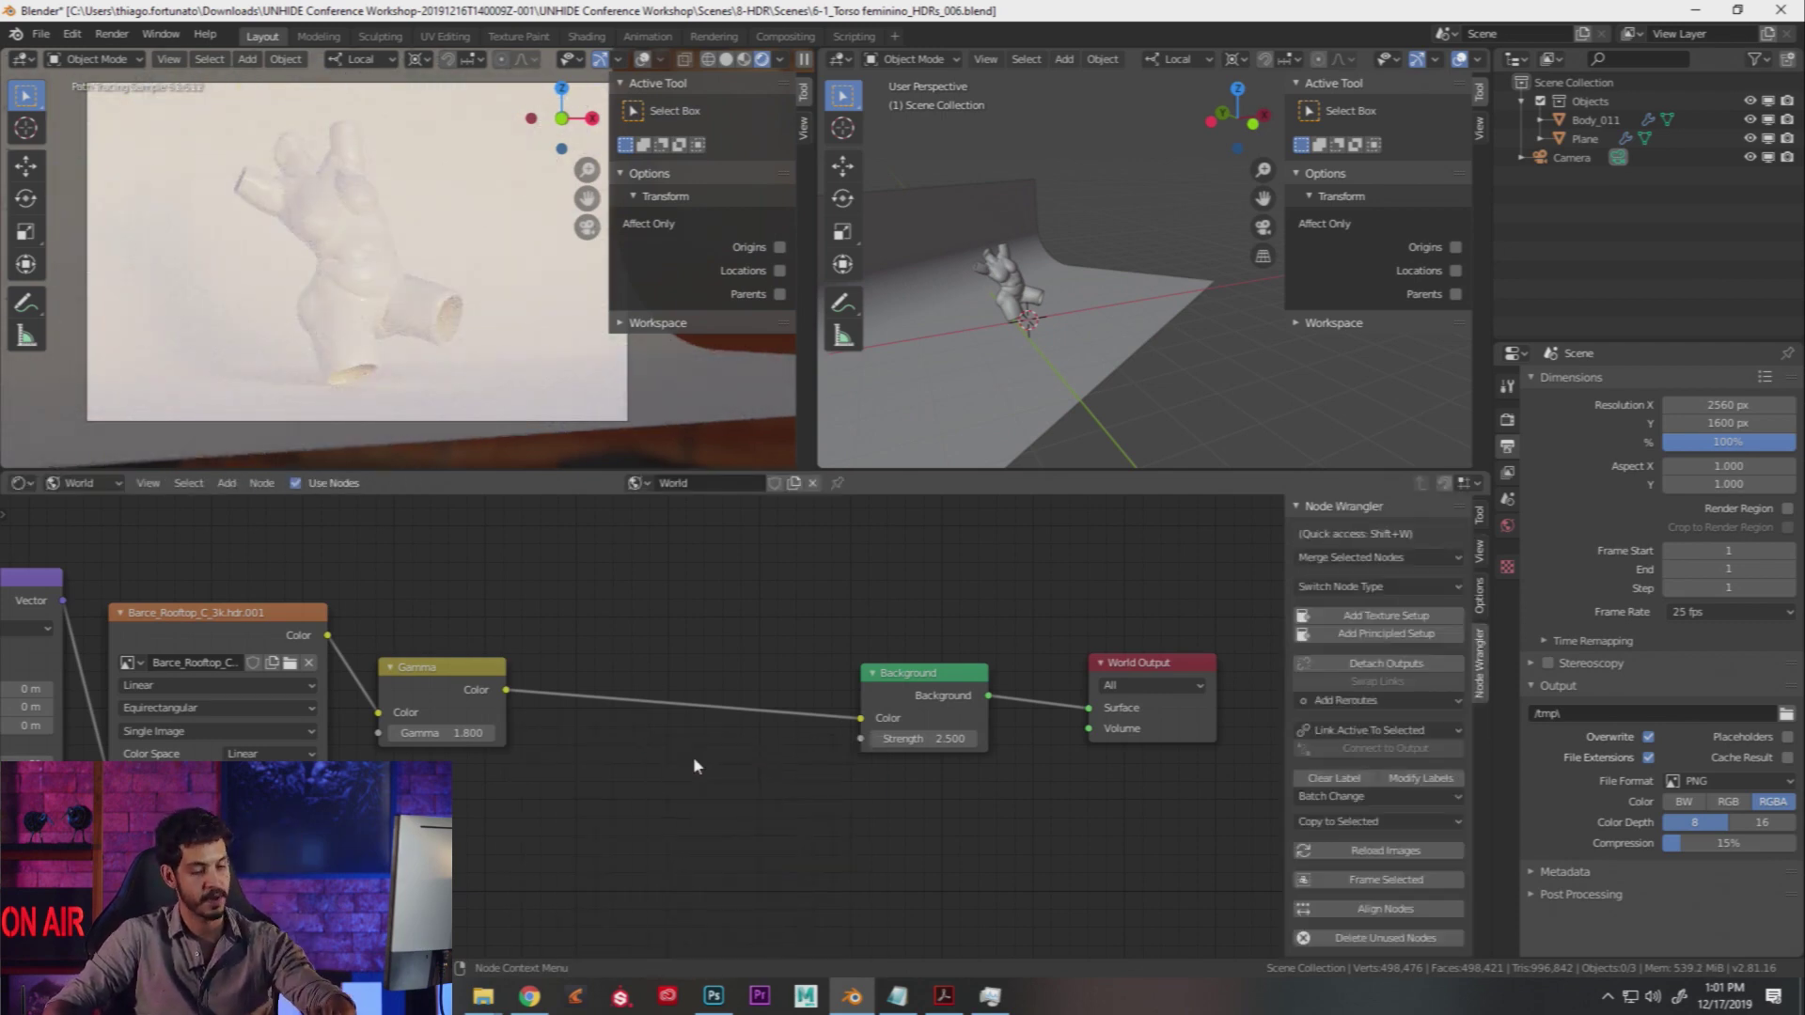
# Step: Insert an RGB Curves node on the link between the Gamma and Background nodes
pyautogui.hotkey('shift', 'a')
pyautogui.click(694, 756)
pyautogui.write('rgb')
pyautogui.click(732, 818)
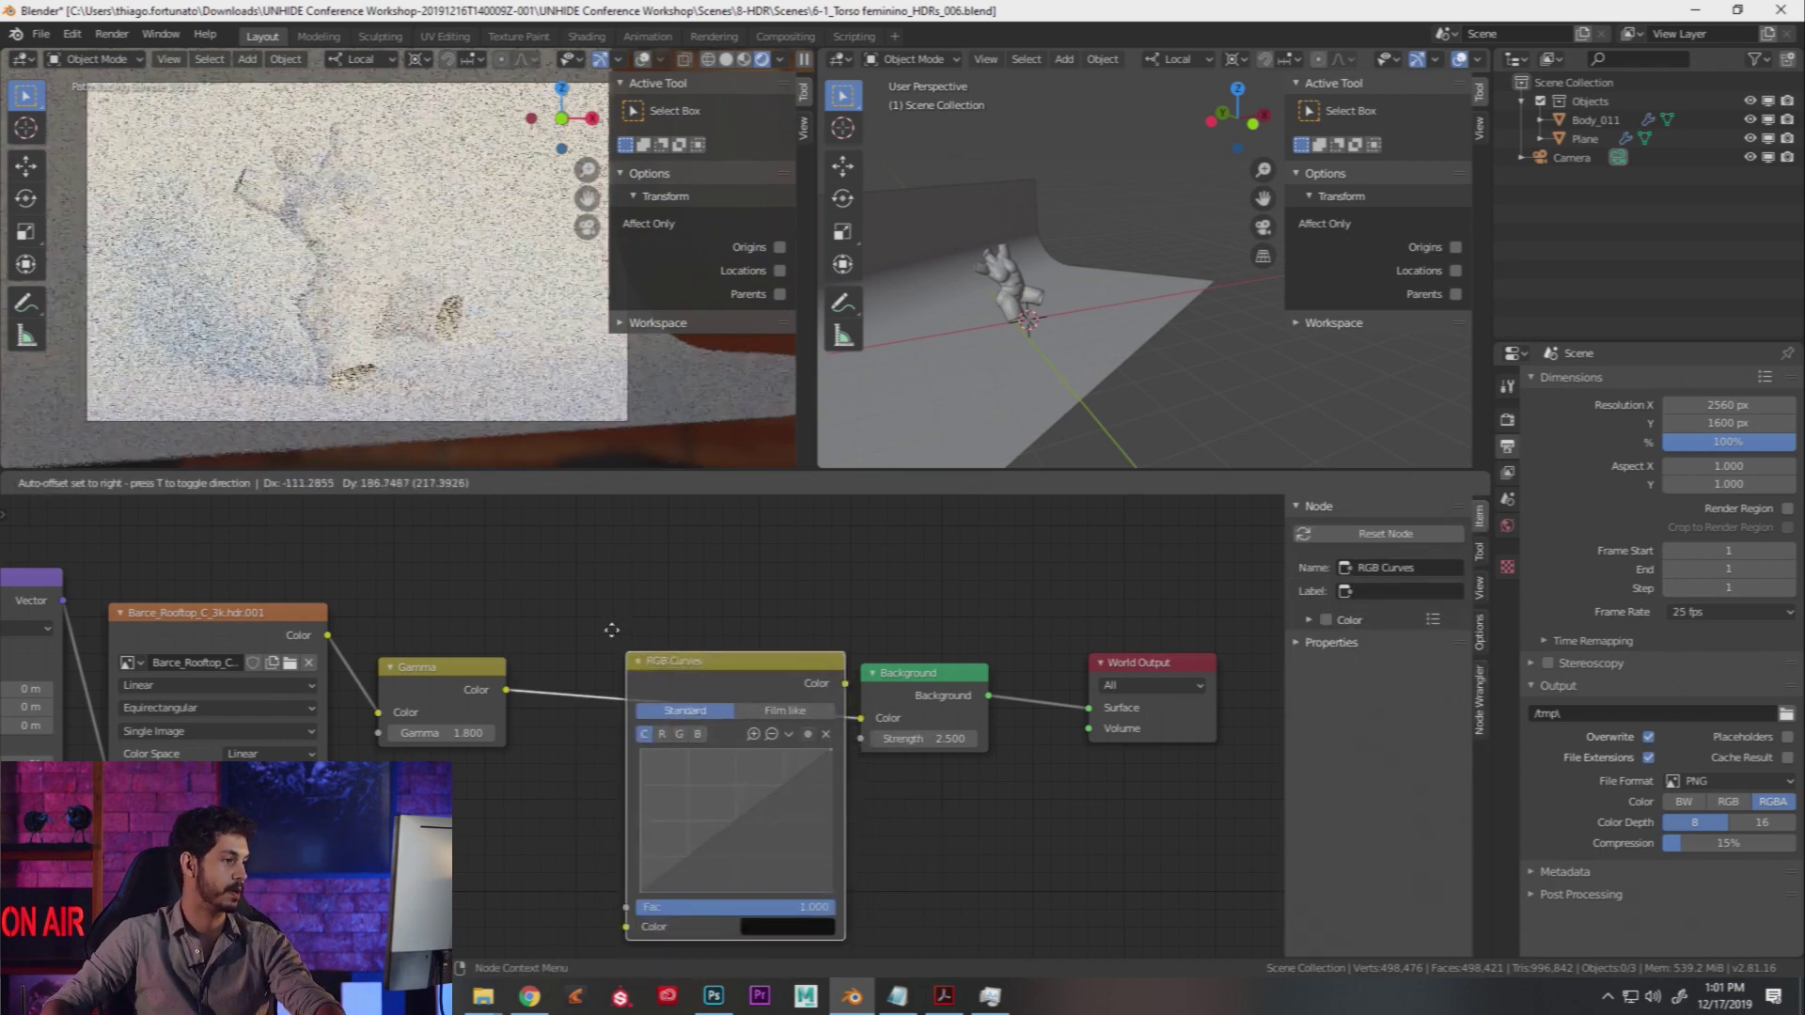
pyautogui.click(673, 780)
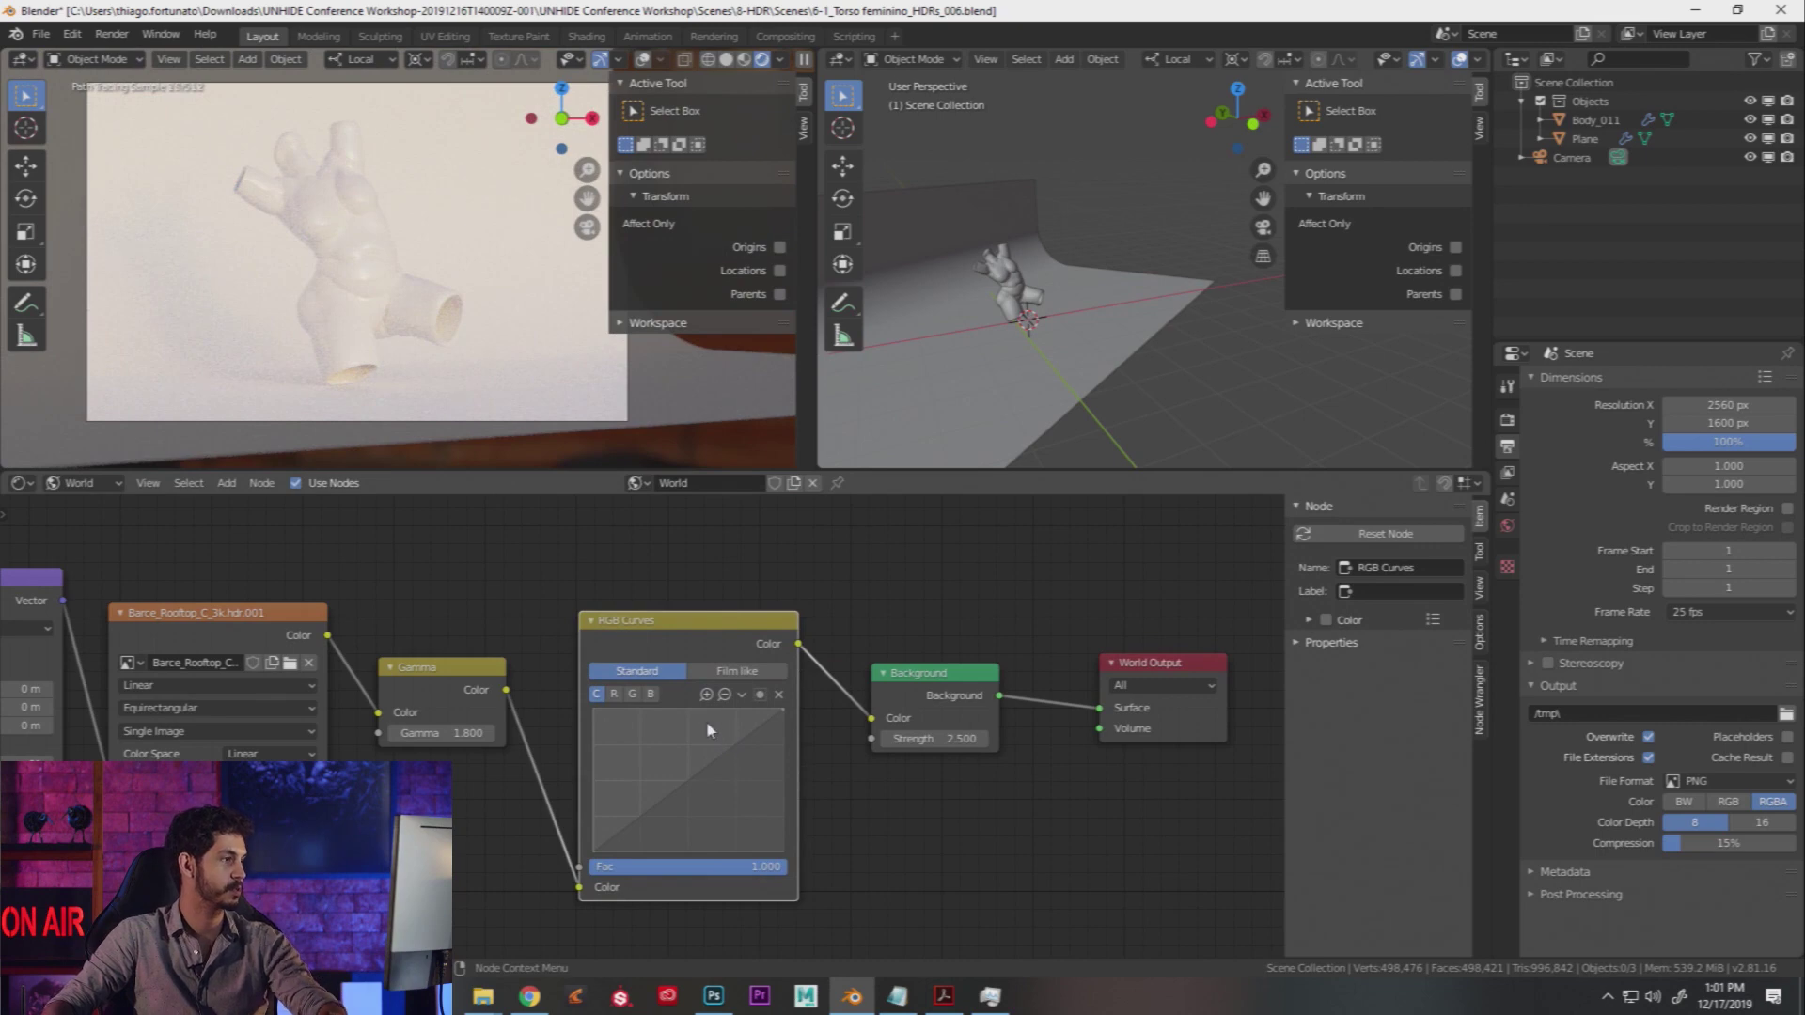
# Step: Try bending the RGB Curves node's red channel curve downward and then upward, and reset the curve
pyautogui.moveTo(464, 718); pyautogui.dragTo(409, 697, button='middle')
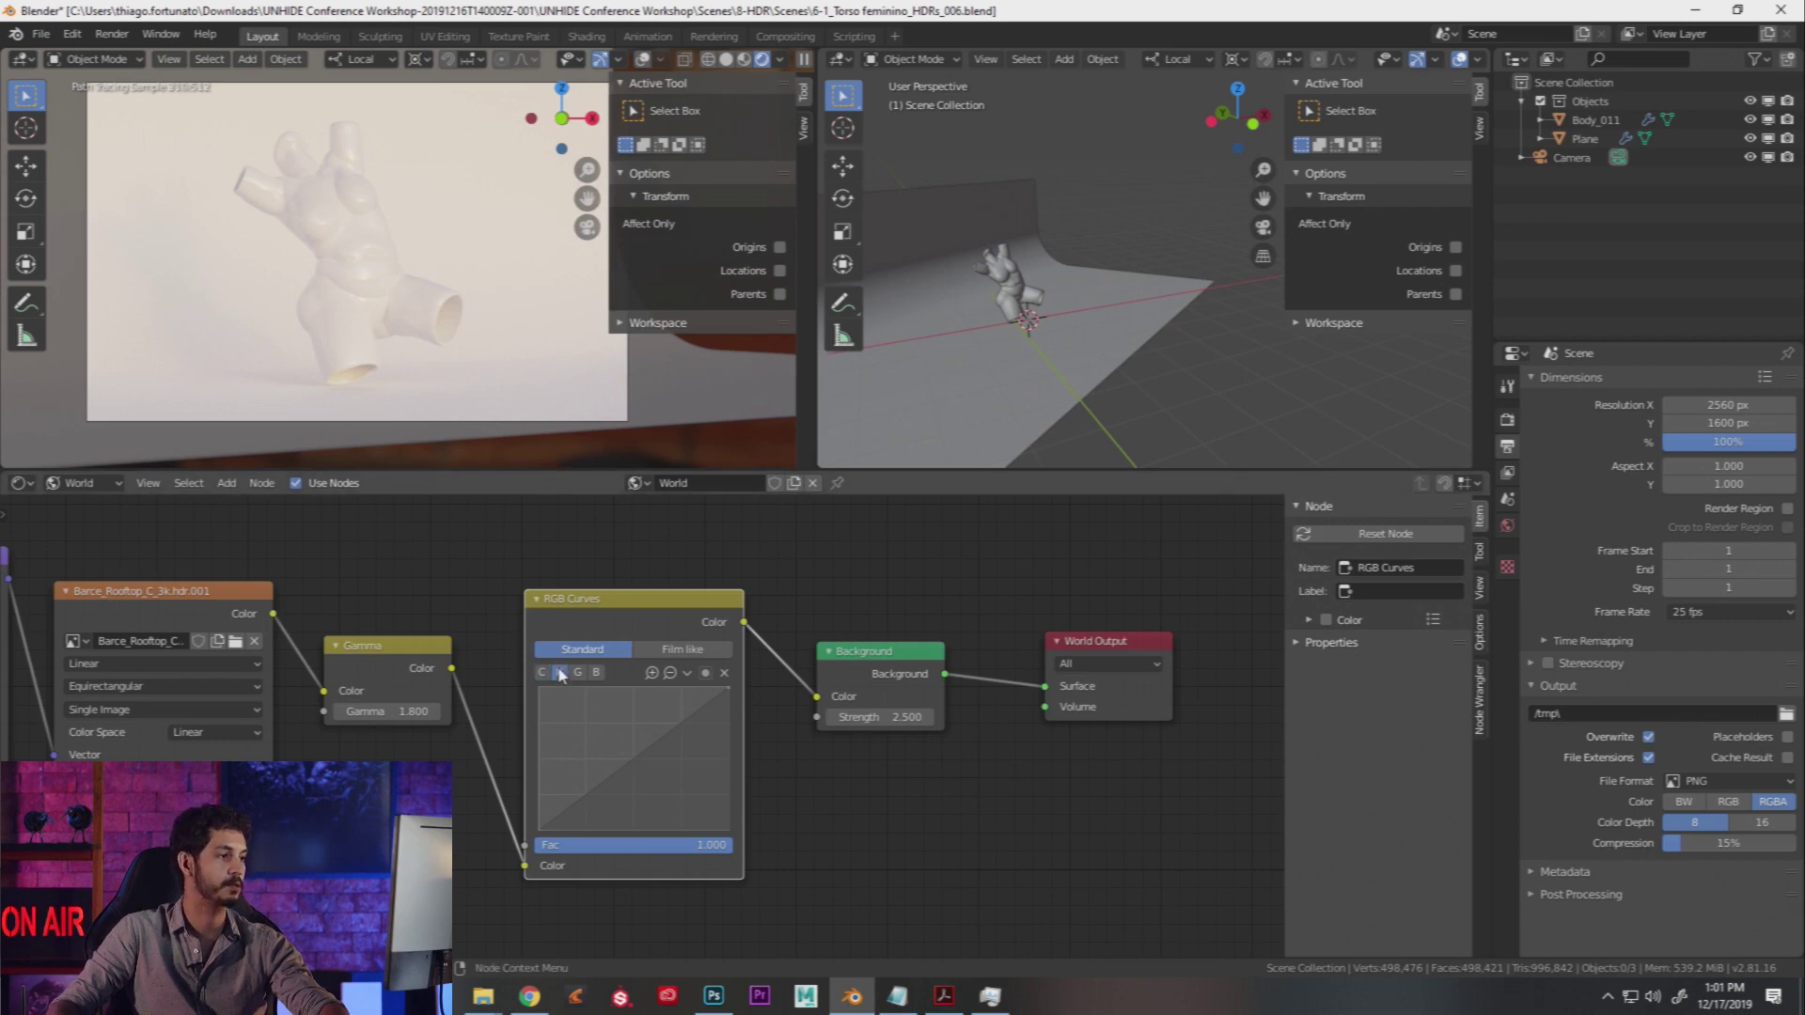
pyautogui.moveTo(658, 743); pyautogui.dragTo(687, 798)
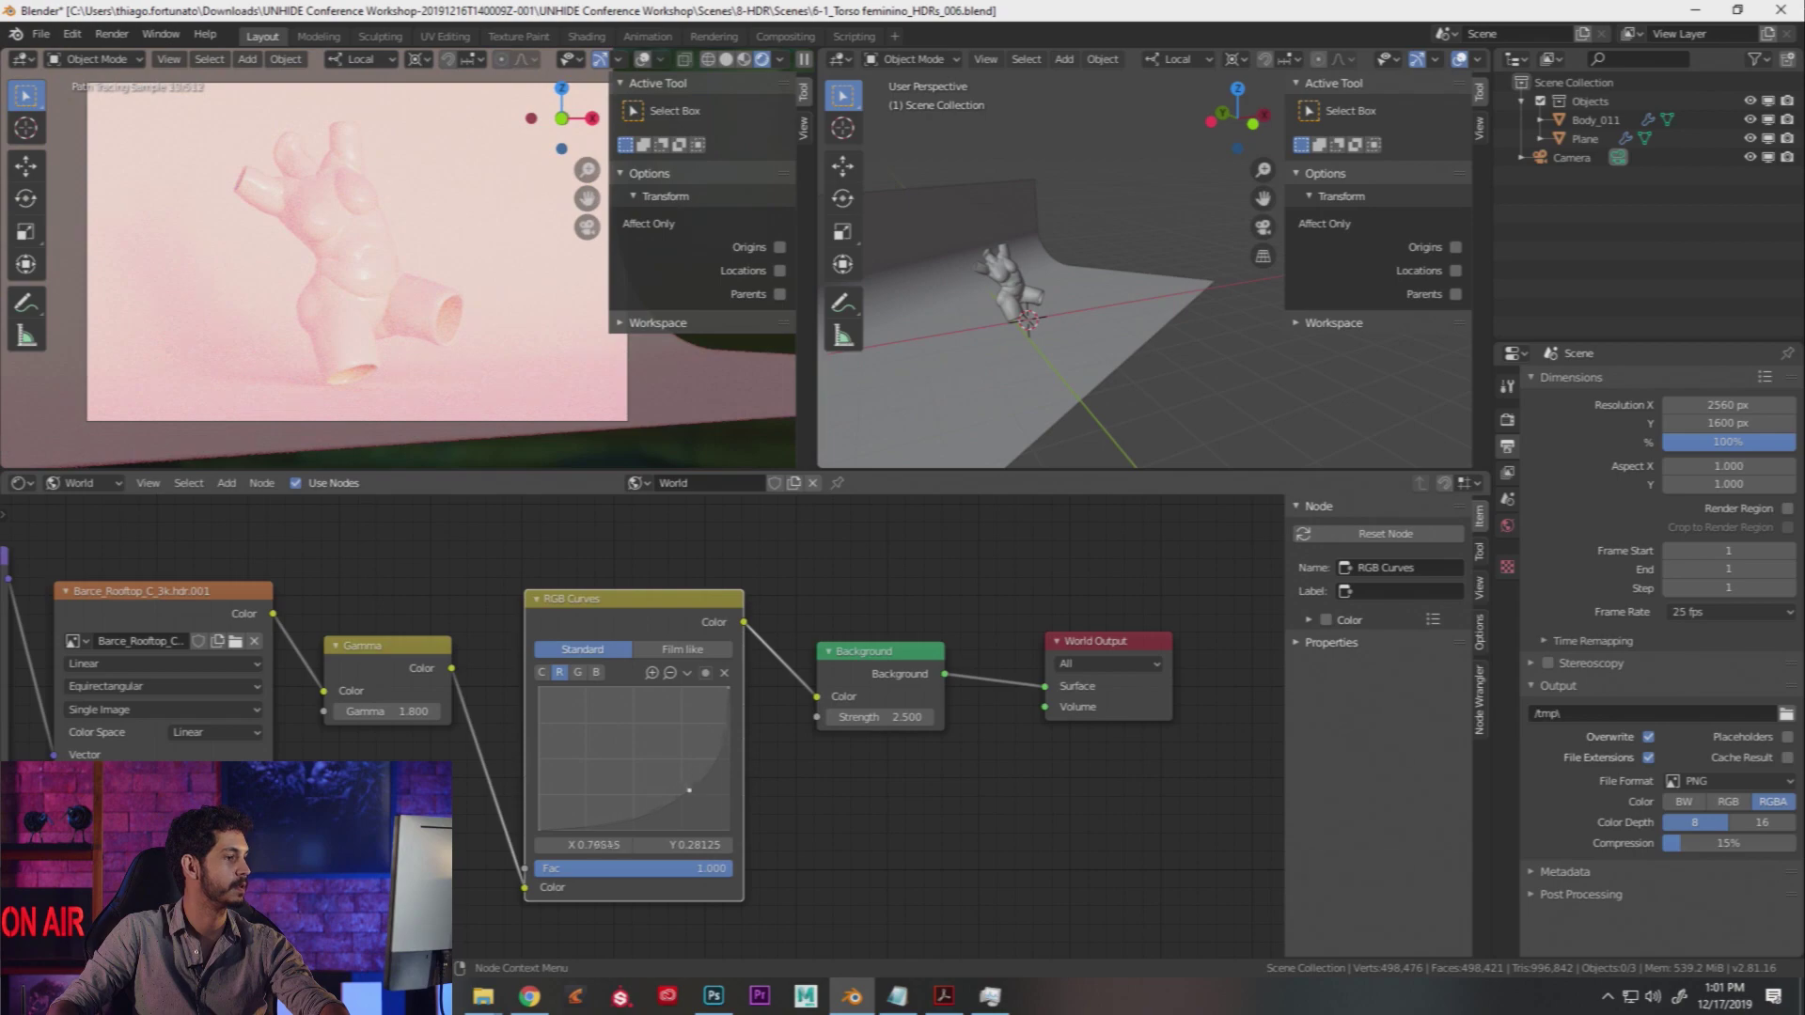
pyautogui.moveTo(696, 791); pyautogui.dragTo(600, 711)
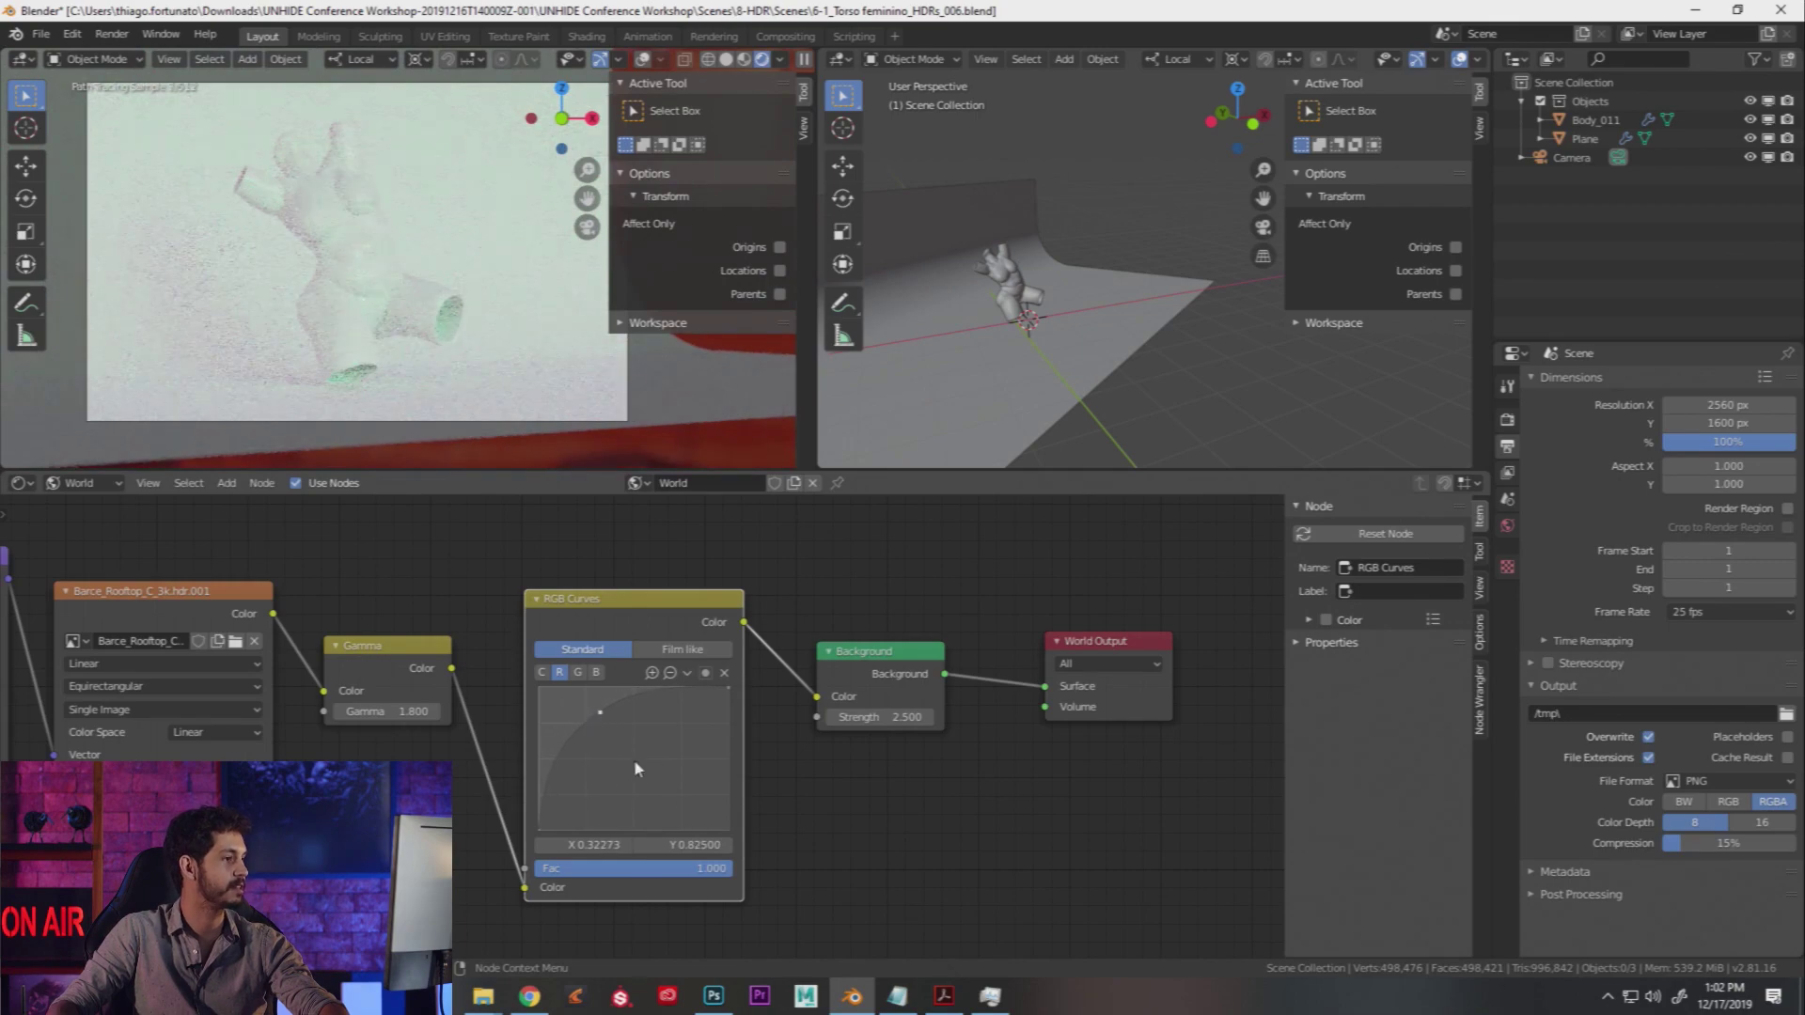
pyautogui.click(724, 673)
# Step: Try raising the RGB Curves node's green channel curve with a point near X 0.26, Y 0.86, and reset it
pyautogui.click(578, 673)
pyautogui.moveTo(648, 745); pyautogui.dragTo(587, 706)
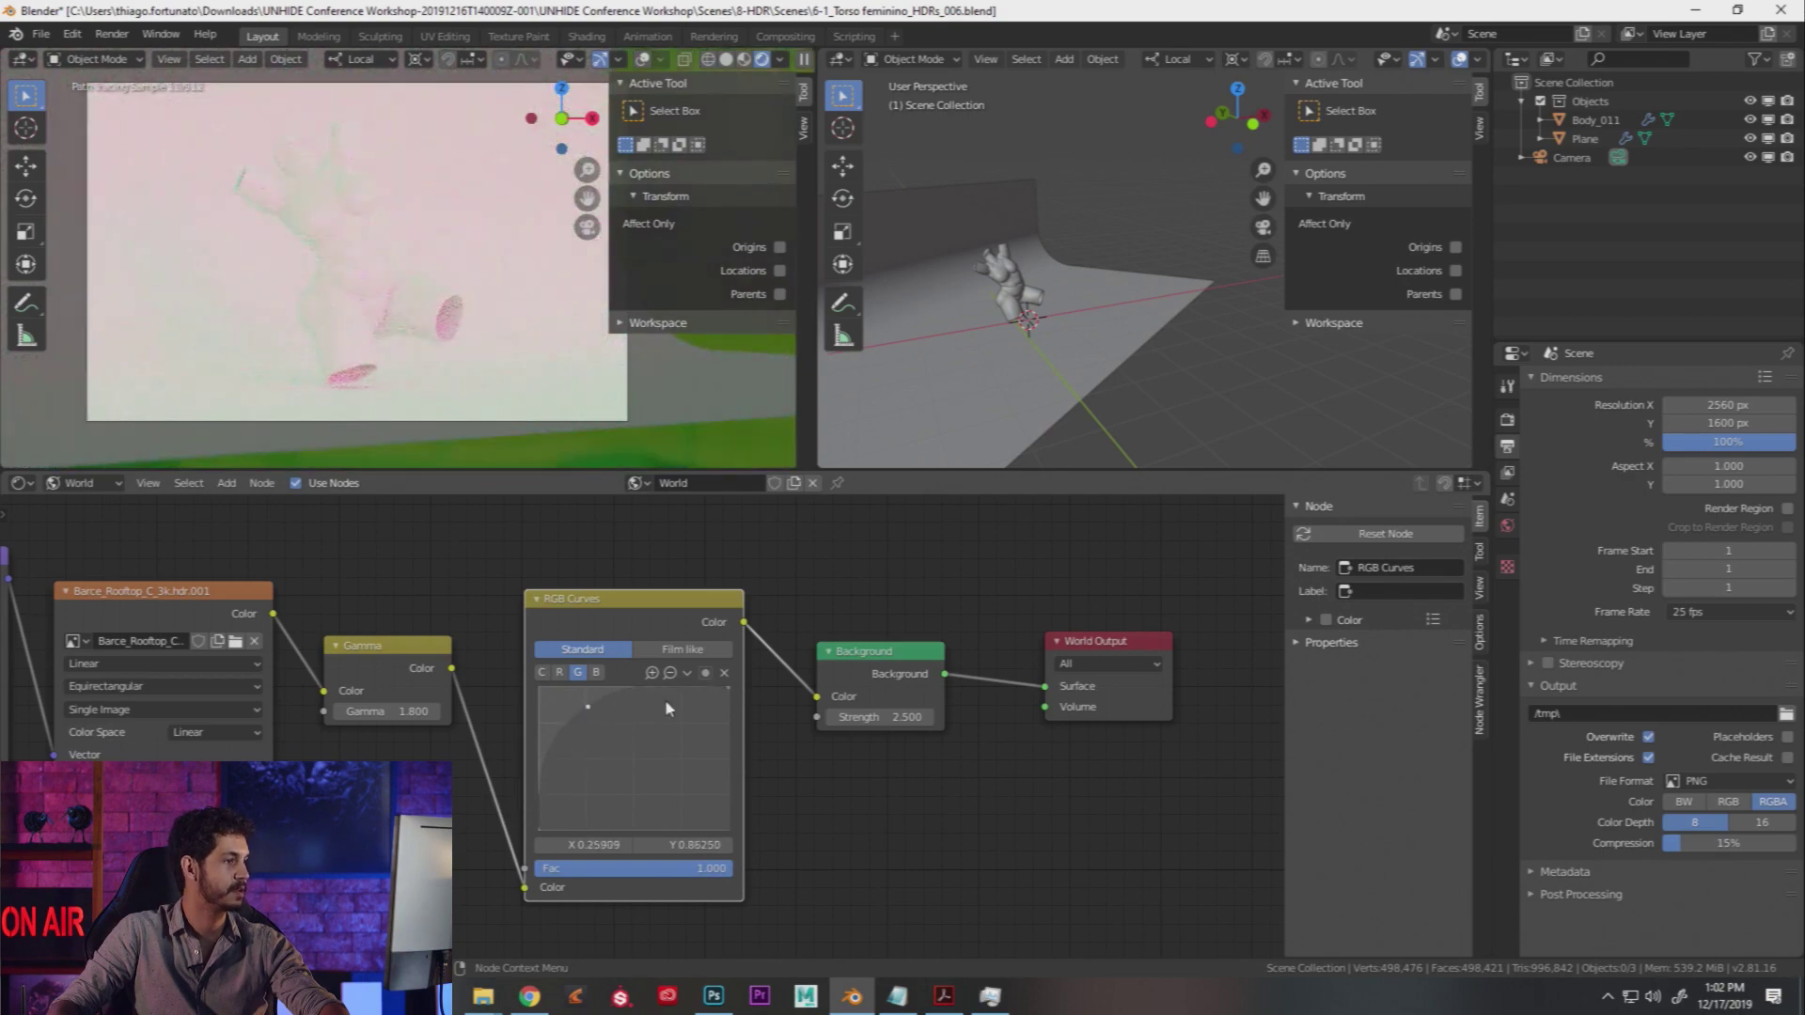
pyautogui.click(723, 673)
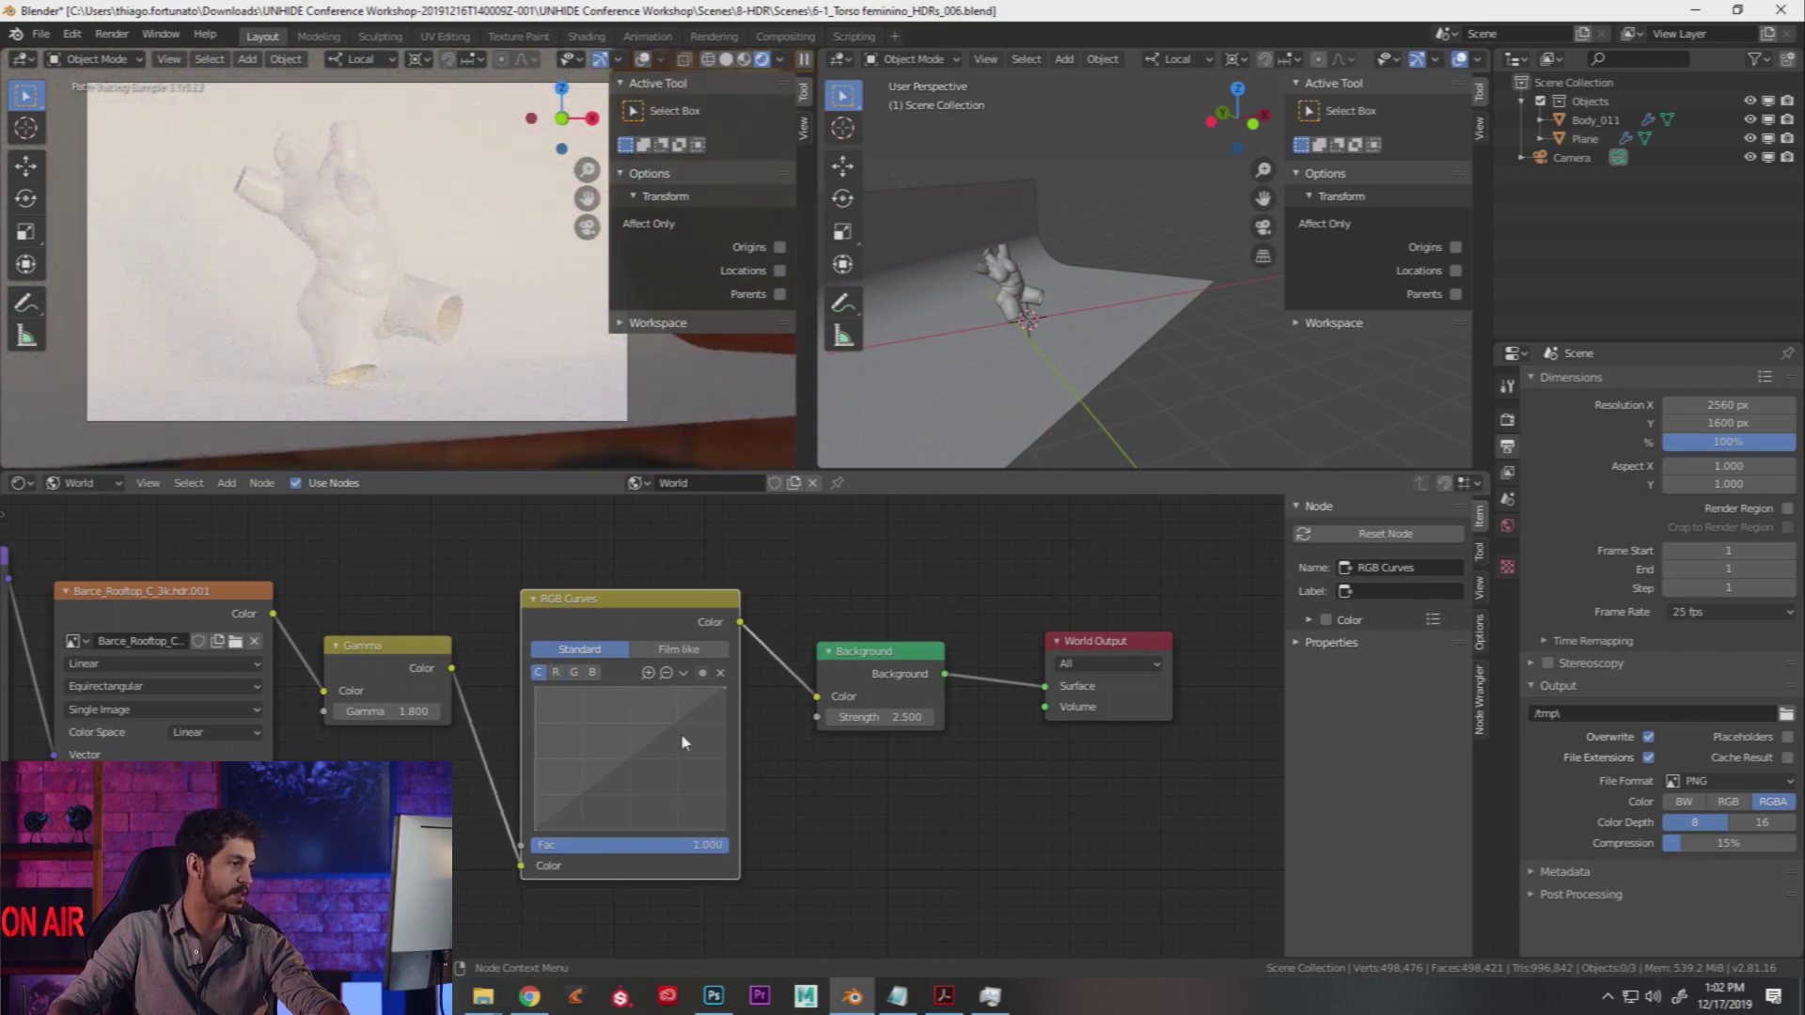
# Step: Shape the combined RGB curve into a steep S with a lower point near X 0.33, Y 0.175, and inspect the torso's lighting
pyautogui.moveTo(638, 740); pyautogui.dragTo(597, 806)
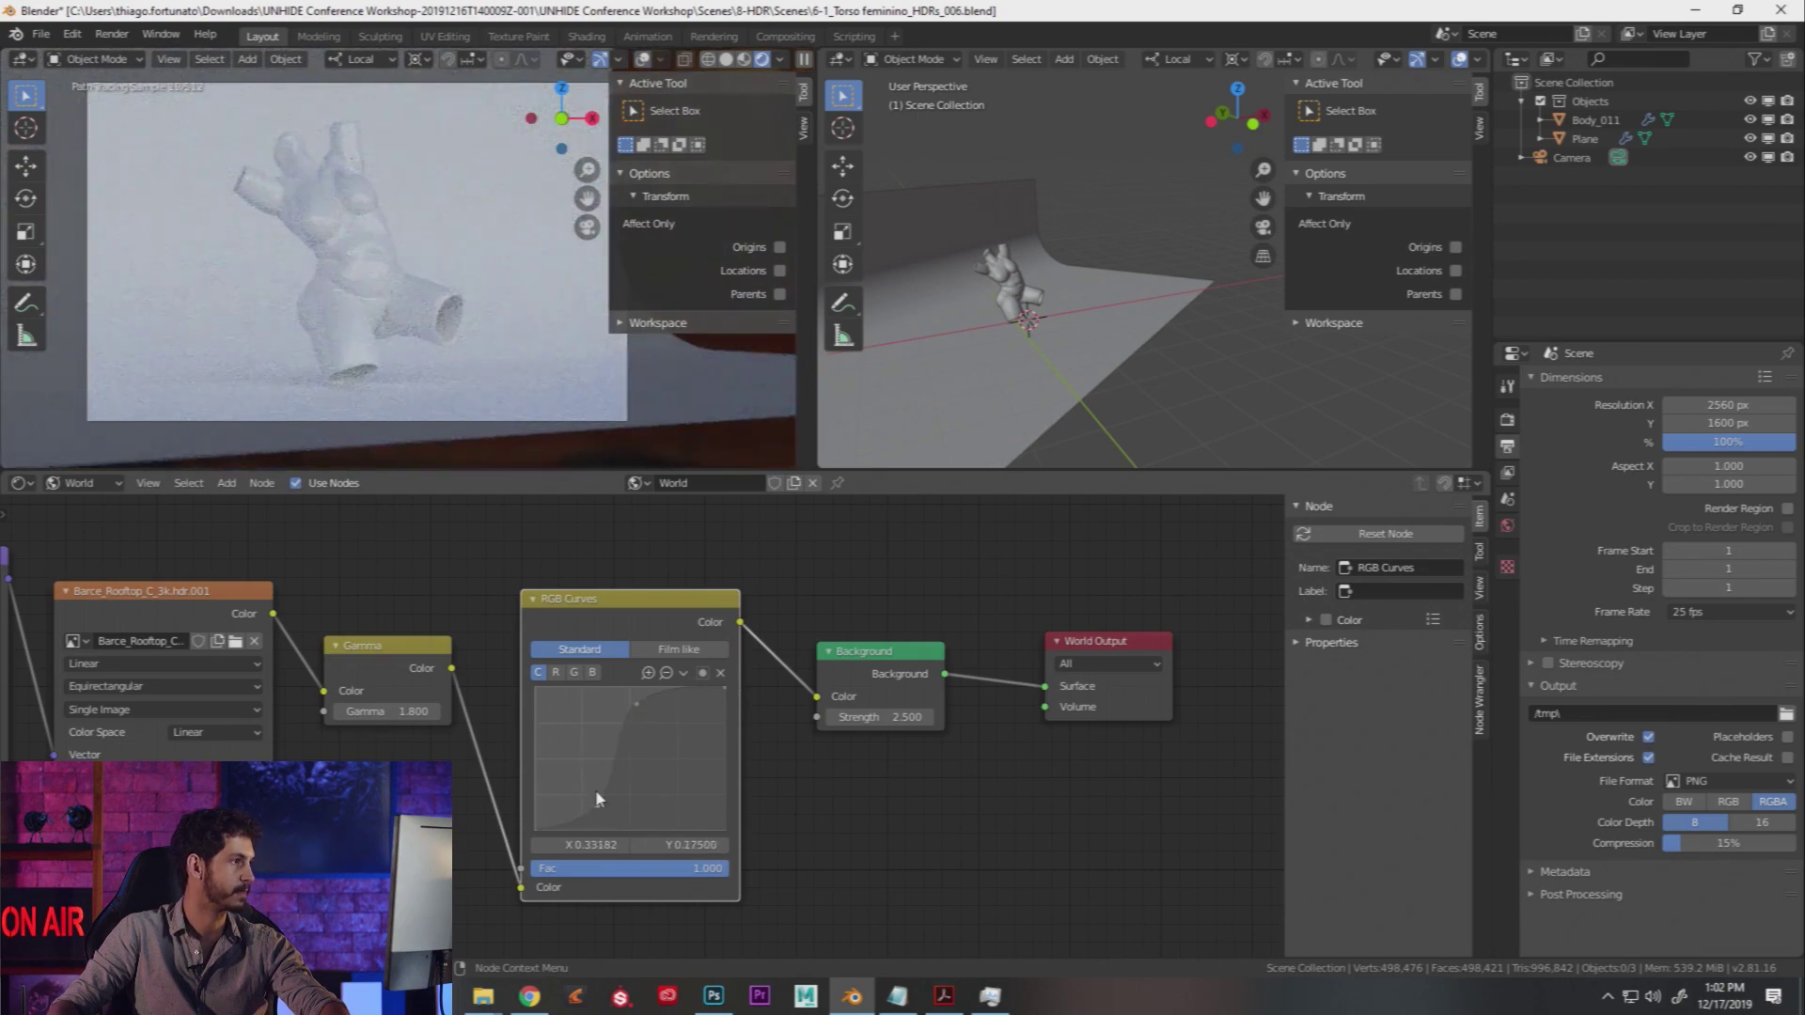
pyautogui.moveTo(483, 291); pyautogui.dragTo(491, 343, button='middle')
pyautogui.press('KP_0')
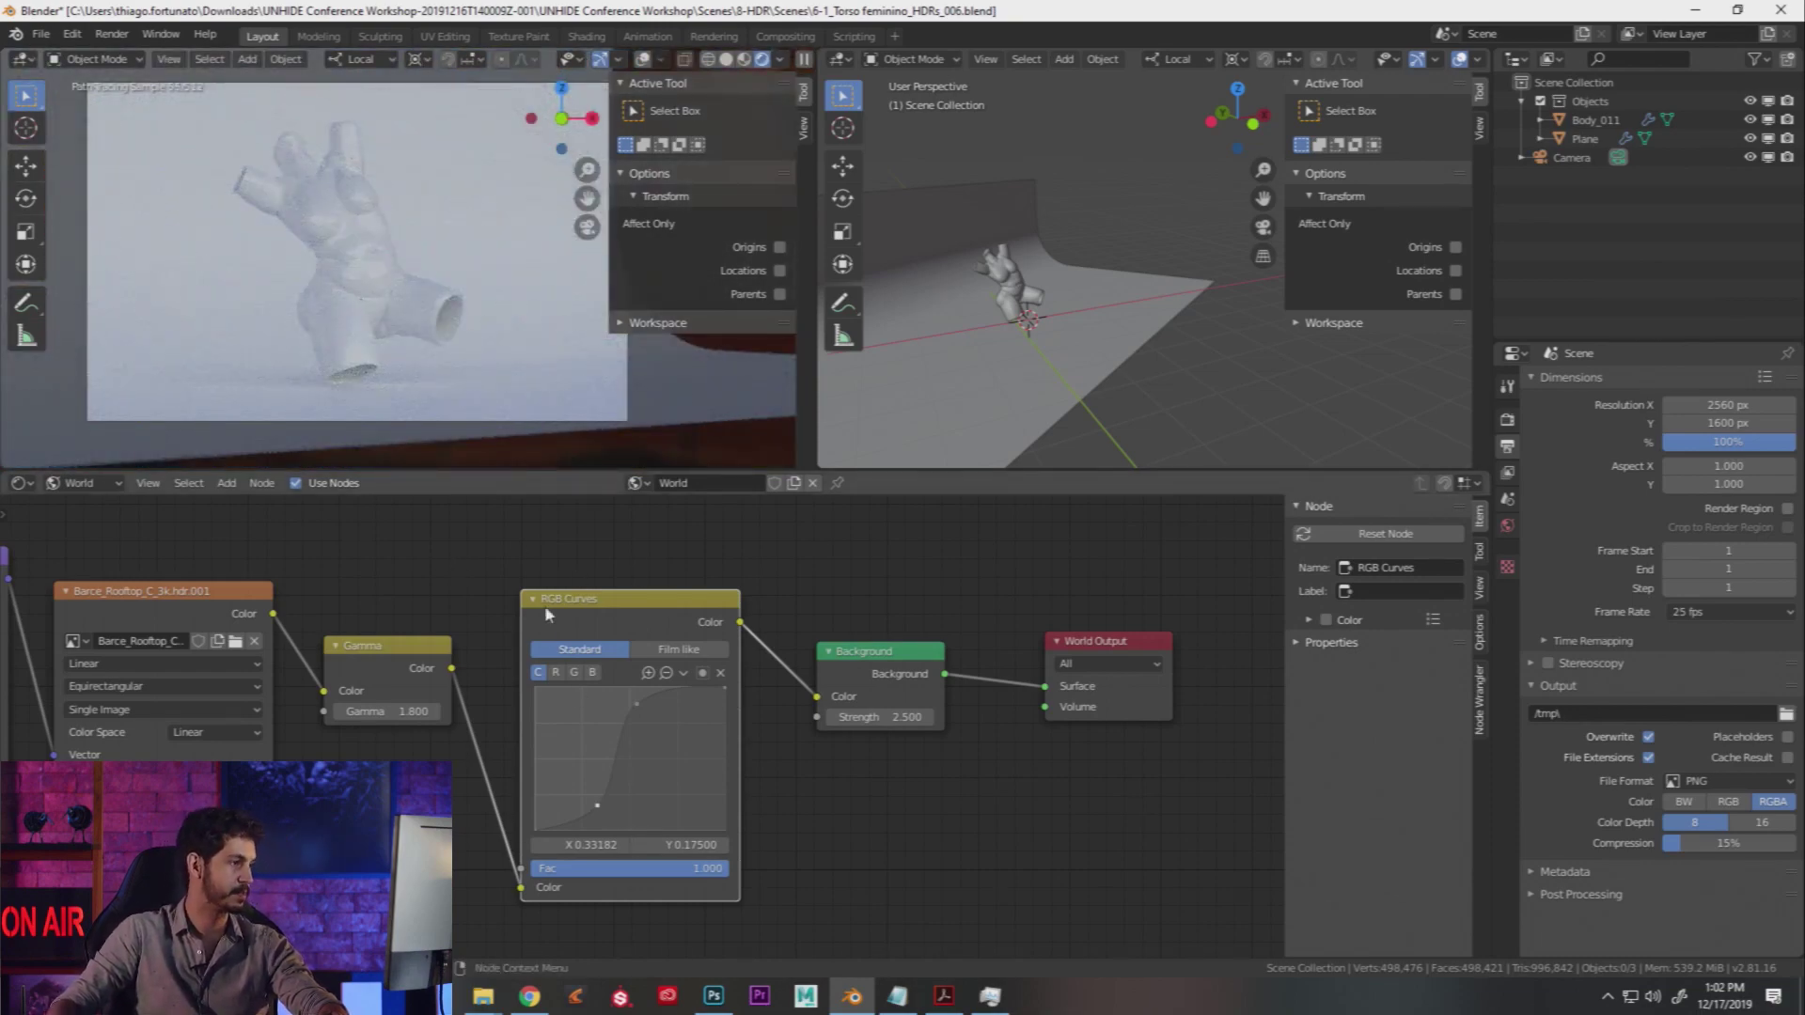
# Step: Relink Gamma to the Background's Color, delete the RGB Curves node, and move Gamma closer to the Background node
pyautogui.moveTo(452, 668); pyautogui.dragTo(816, 695)
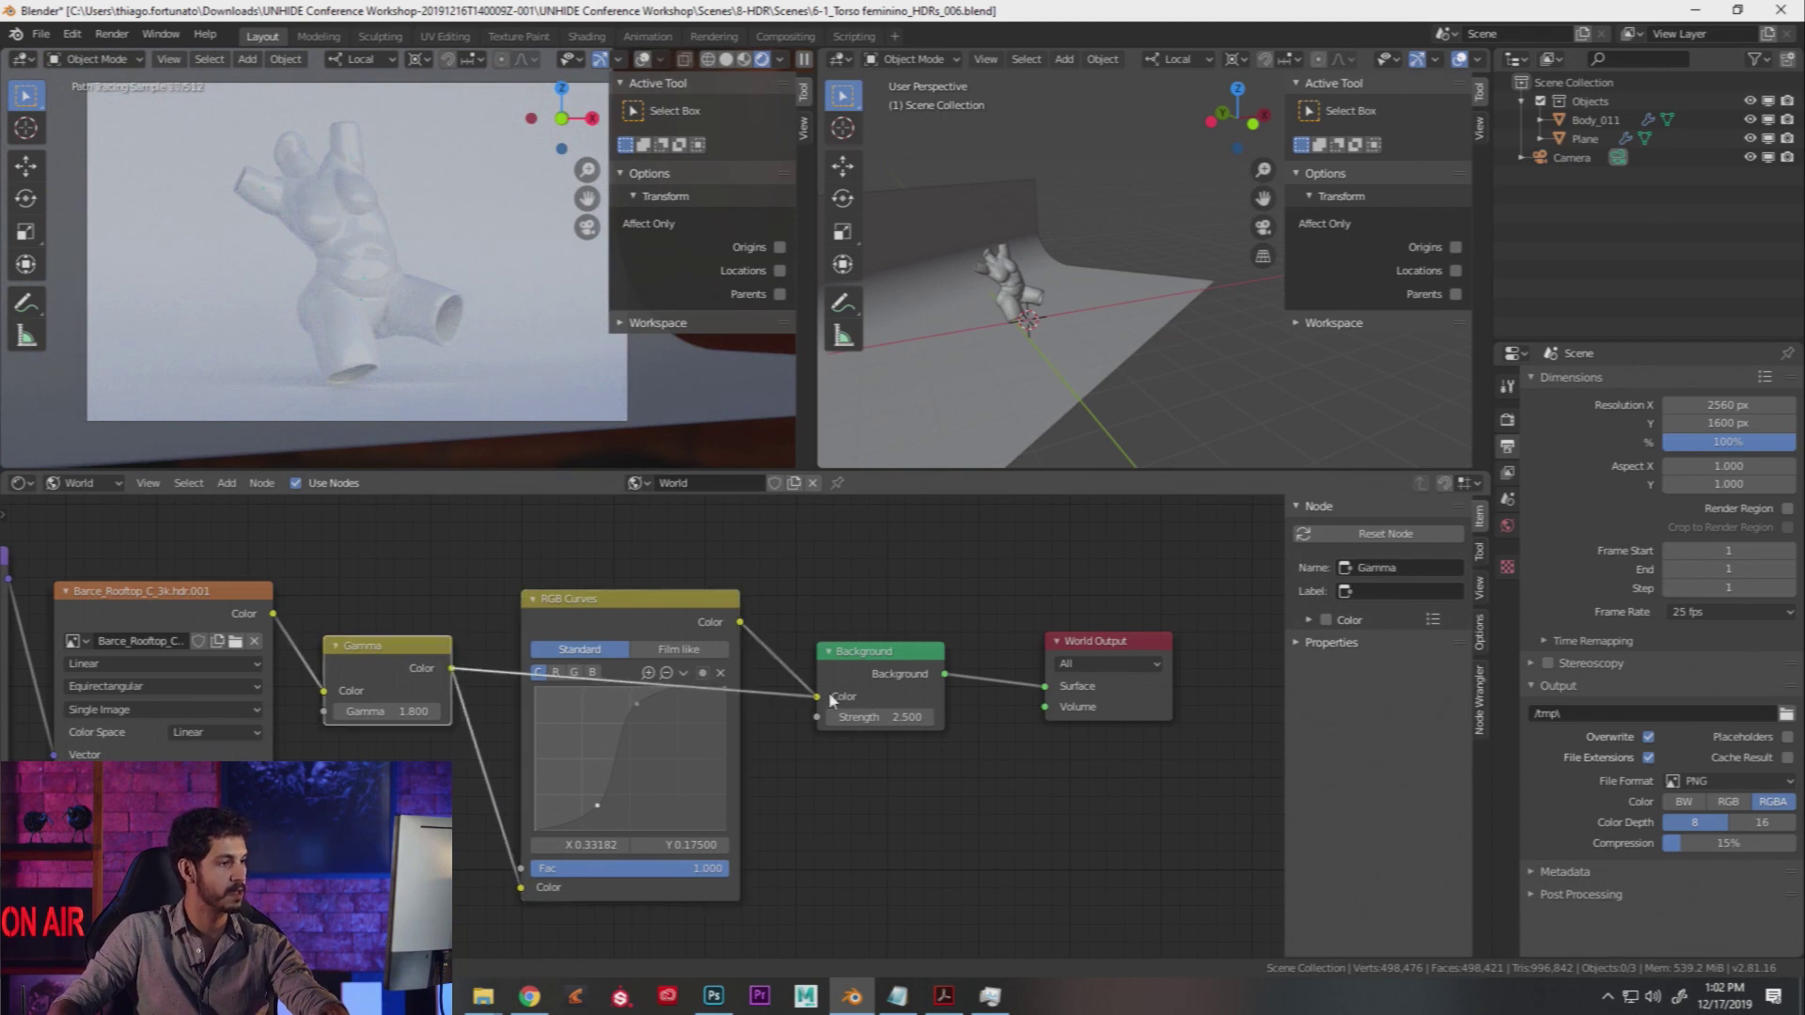
pyautogui.click(630, 601)
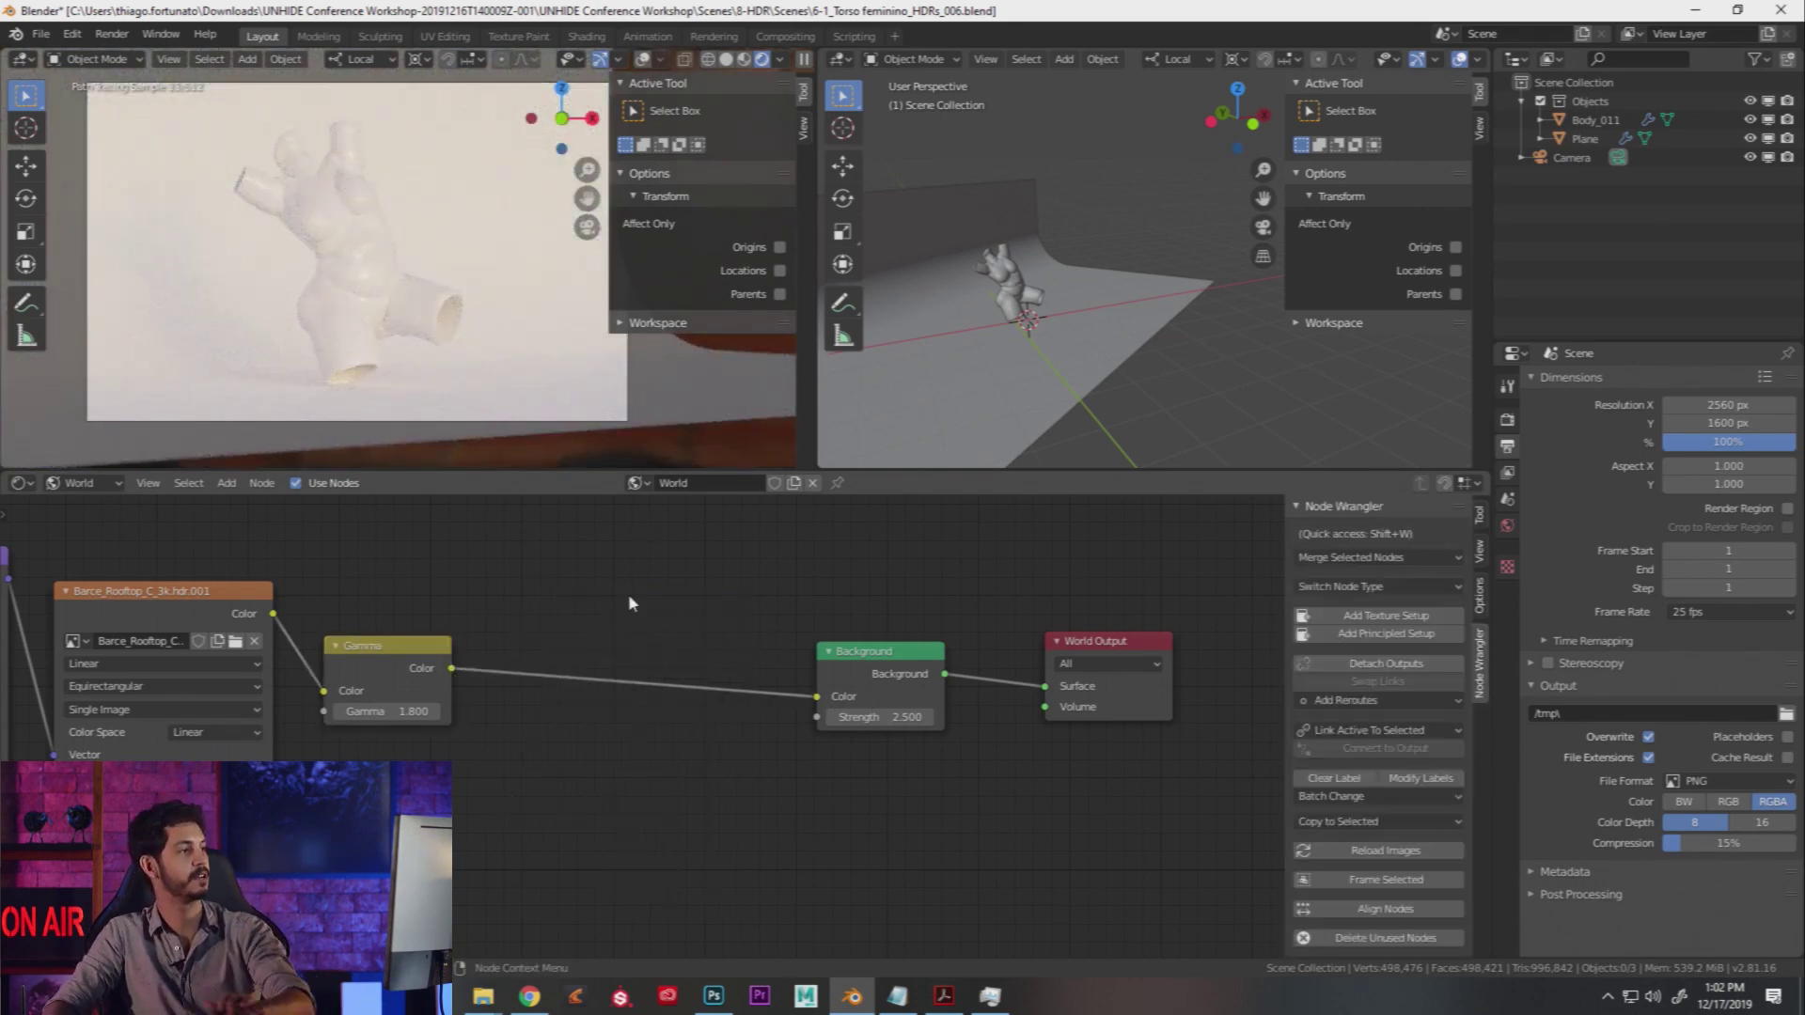
pyautogui.press('x')
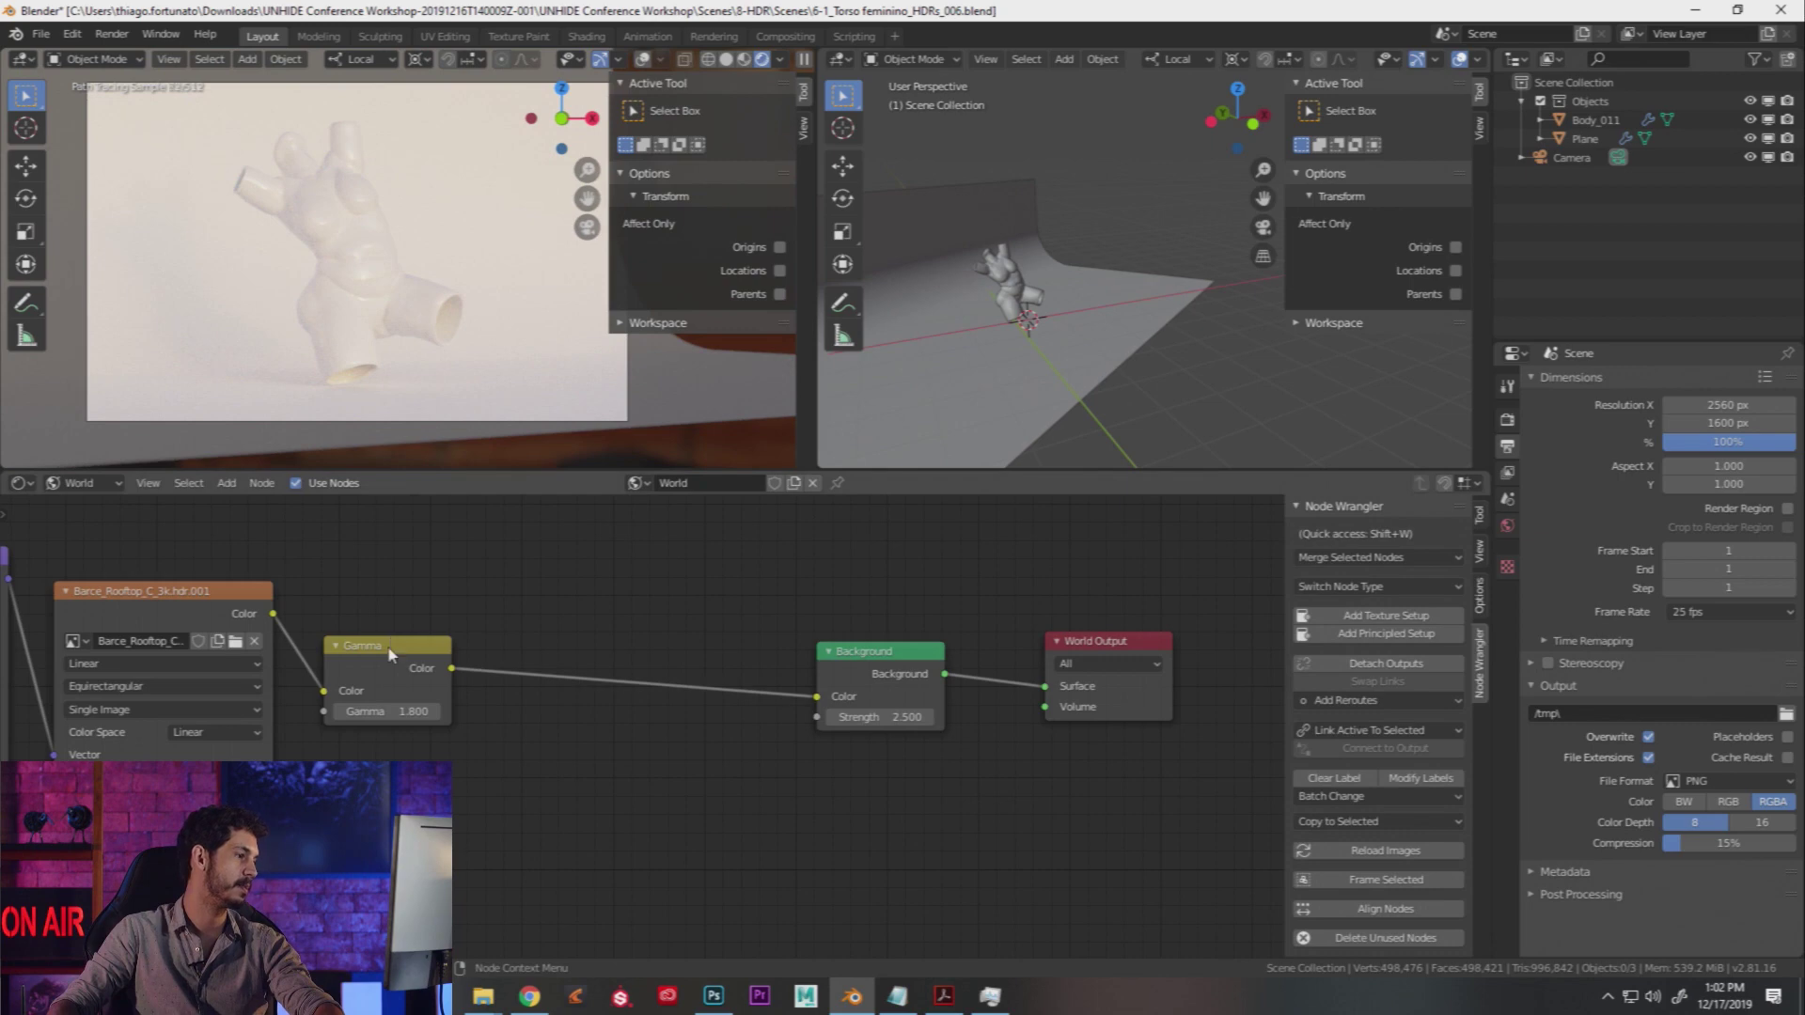
pyautogui.moveTo(390, 656); pyautogui.dragTo(593, 636)
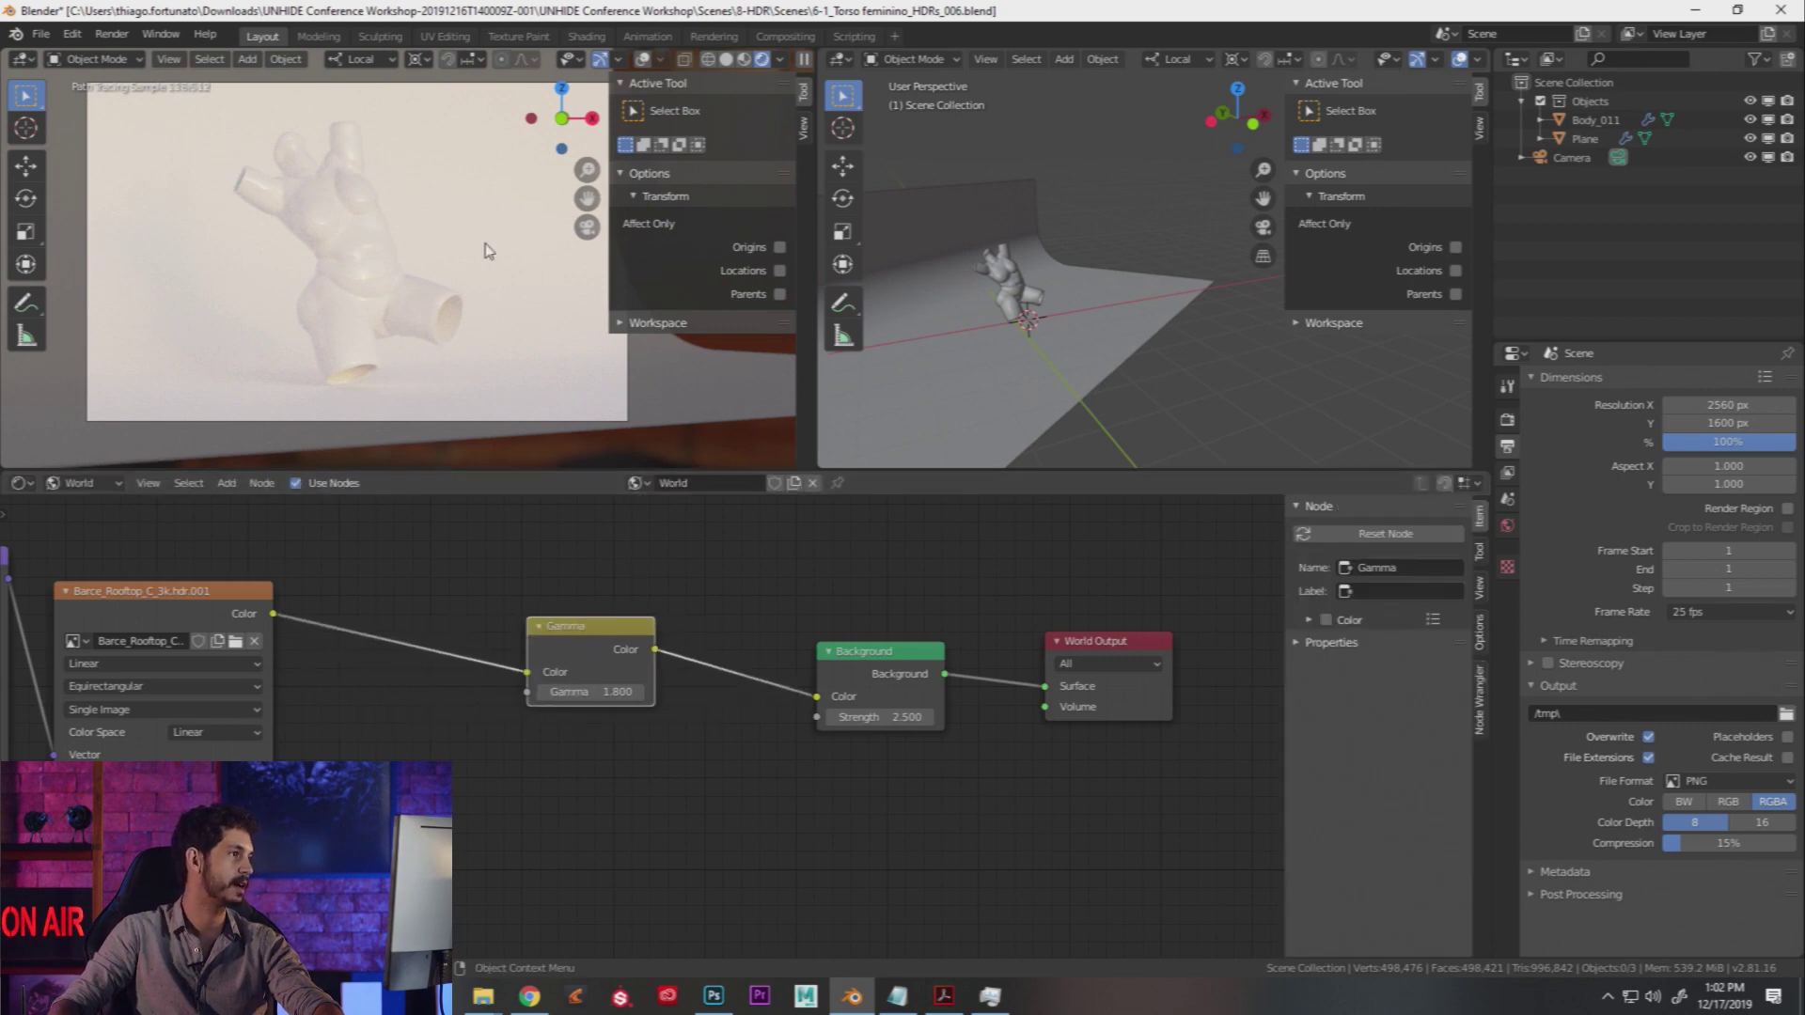